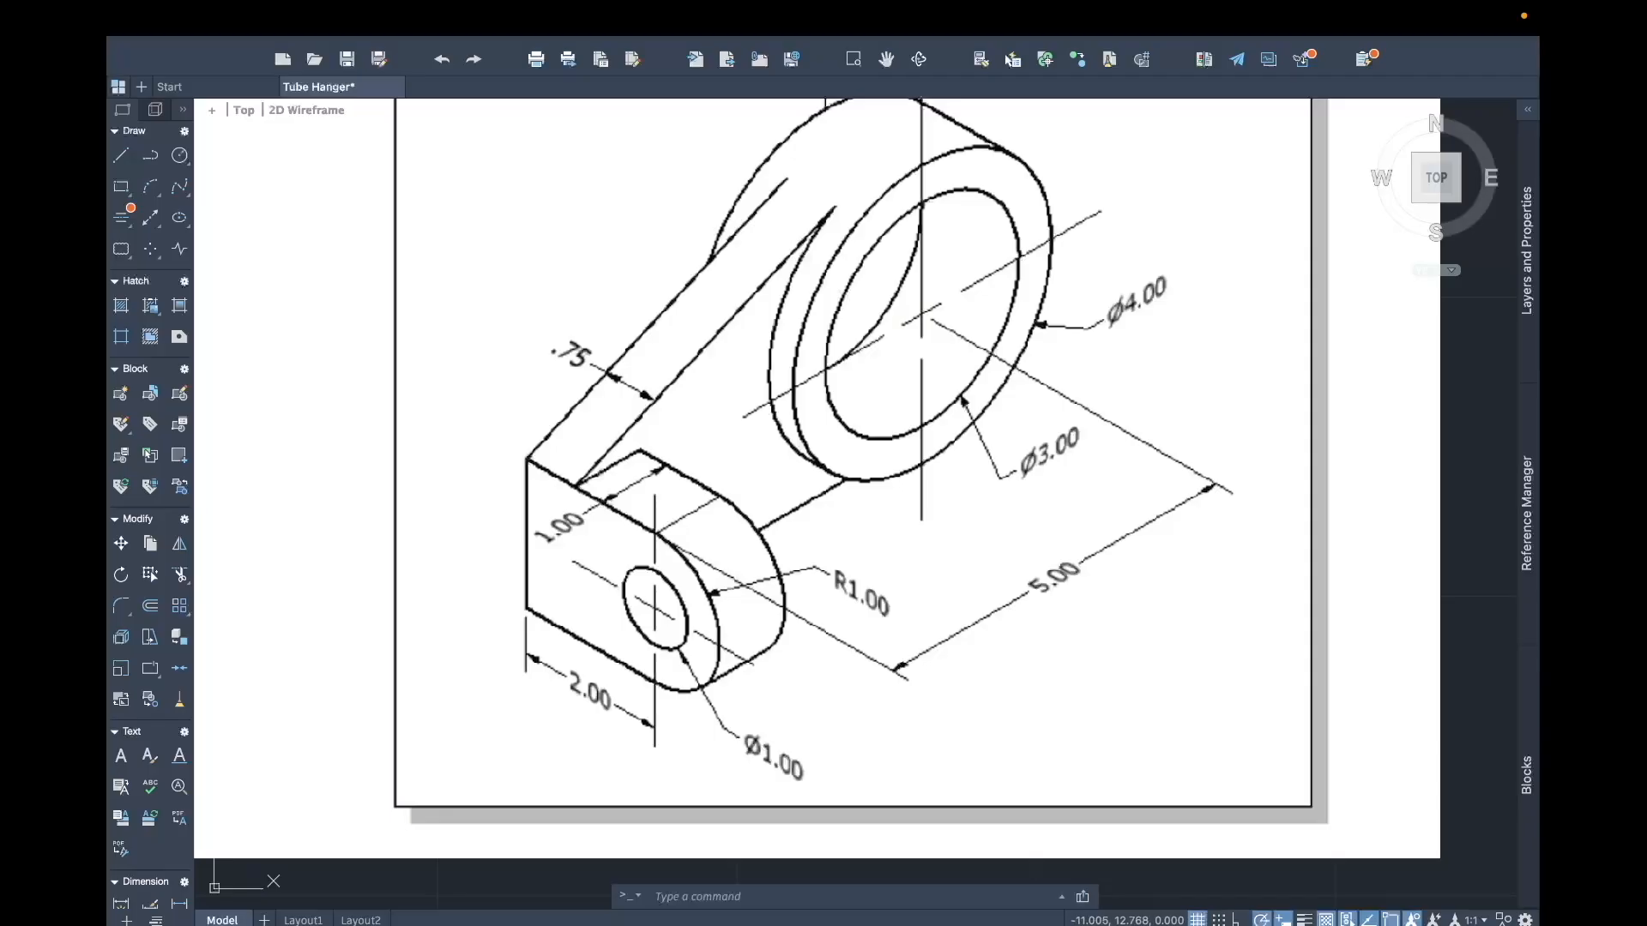
Step: Examine the dimensions in the plain and colour-marked isometric reference images of the tube hanger
mouse_move(677, 518)
left_mouse_down()
mouse_move(659, 519)
mouse_move(691, 538)
mouse_move(668, 536)
left_mouse_up()
scroll(855, 510, "down", 4)
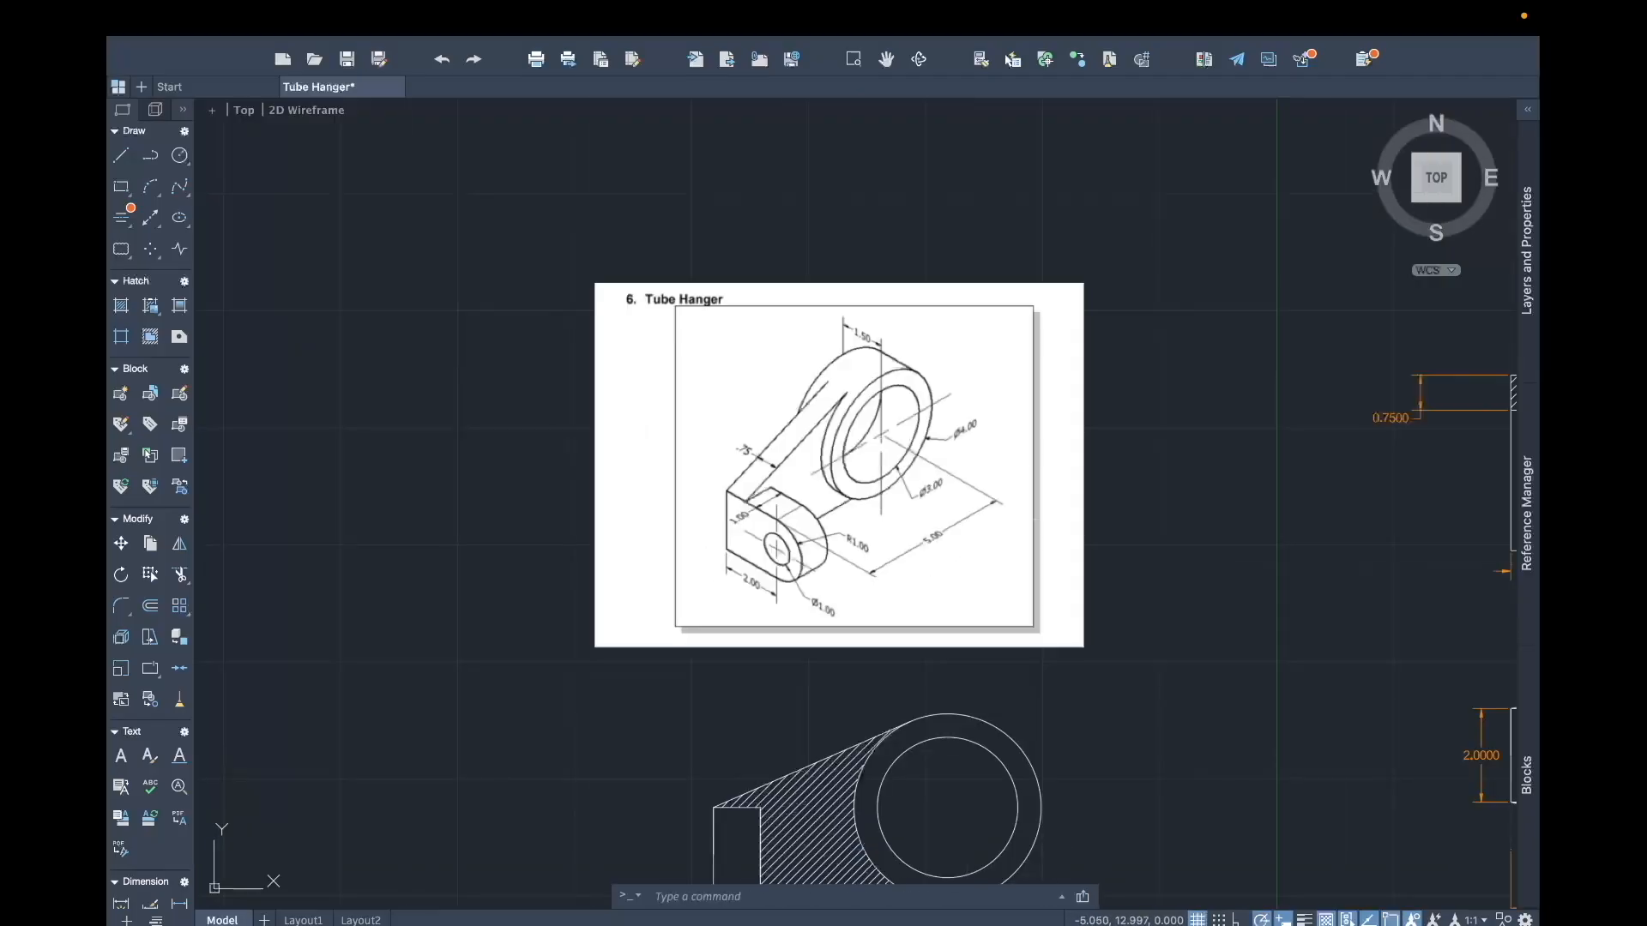
middle_click_drag(1312, 523, 647, 429)
mouse_move(1014, 430)
middle_mouse_down()
mouse_move(500, 456)
mouse_move(477, 494)
middle_mouse_up()
scroll(776, 450, "up", 2)
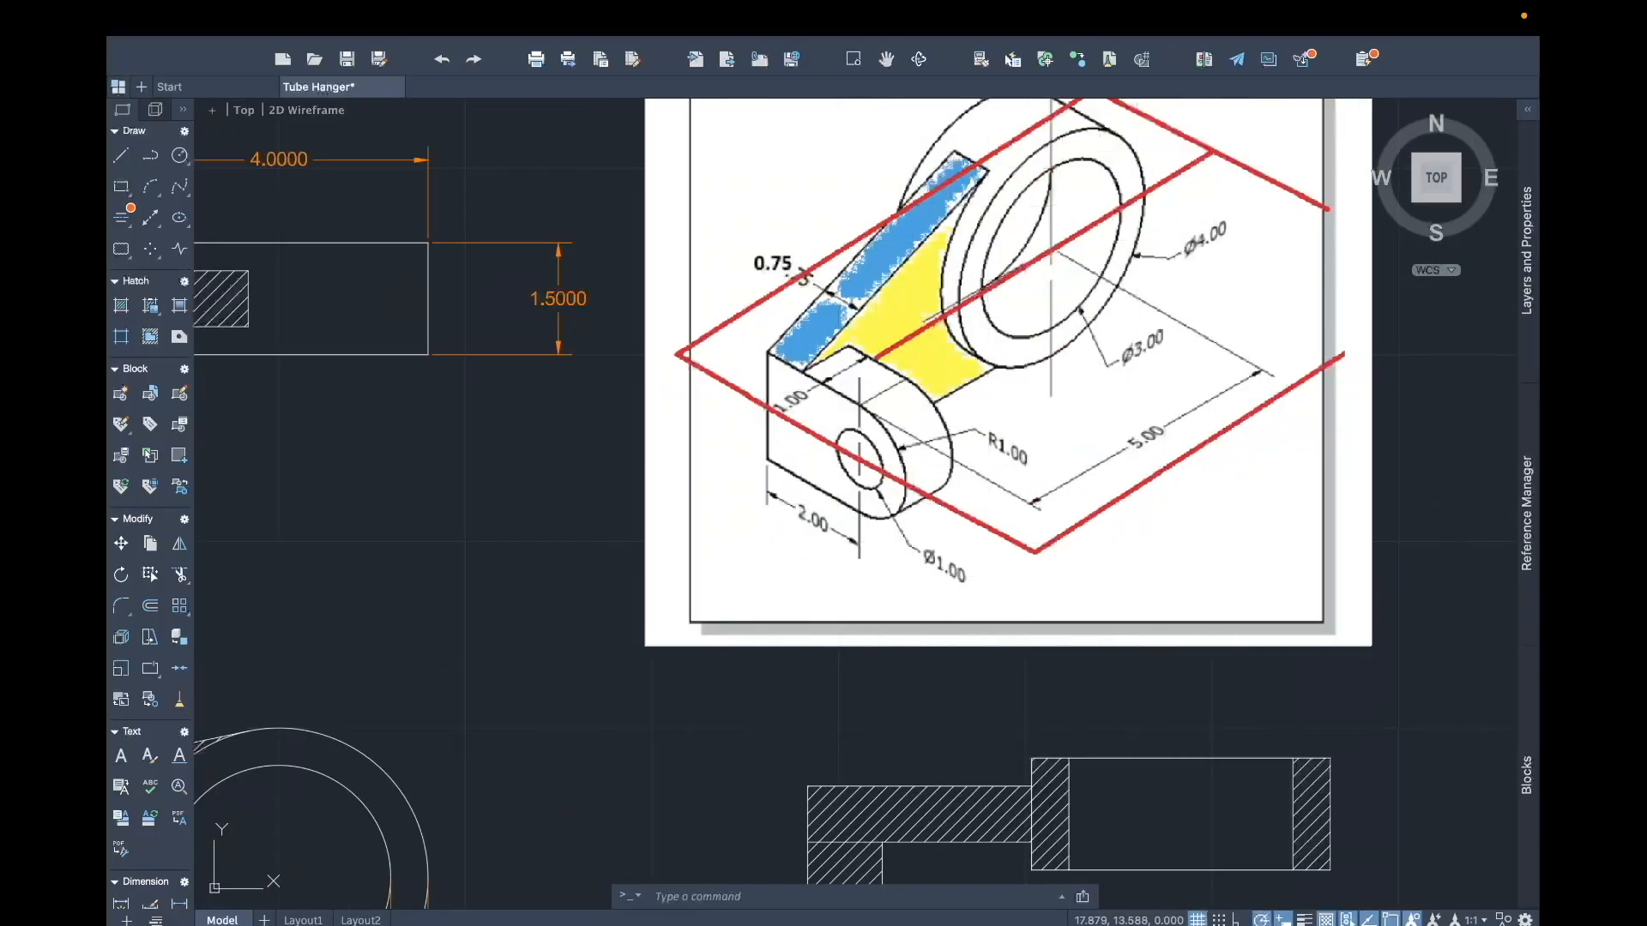
left_click(1057, 252)
left_click(1064, 255)
scroll(444, 522, "down", 5)
middle_click_drag(453, 520, 949, 396)
middle_click_drag(713, 451, 967, 396)
scroll(966, 399, "up", 5)
scroll(966, 398, "down", 2)
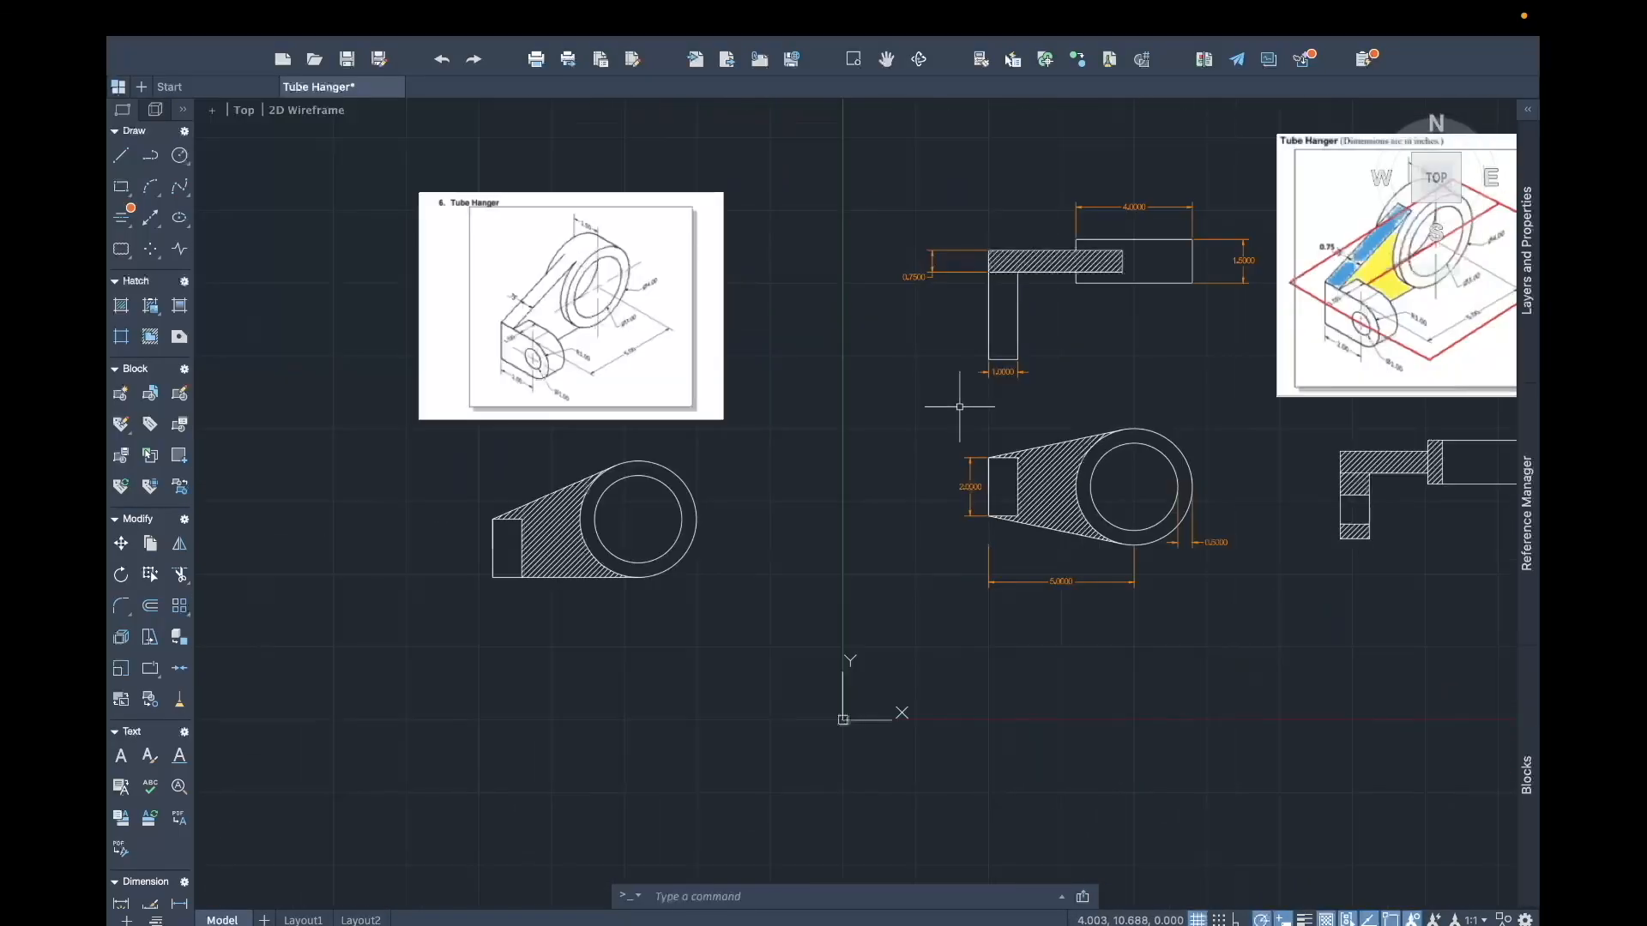
Step: Examine the existing hatched and dimensioned tube hanger views and compare them with the colour-marked isometric image
mouse_move(680, 433)
left_mouse_down()
mouse_move(596, 434)
mouse_move(529, 625)
mouse_move(783, 497)
mouse_move(764, 489)
left_mouse_up()
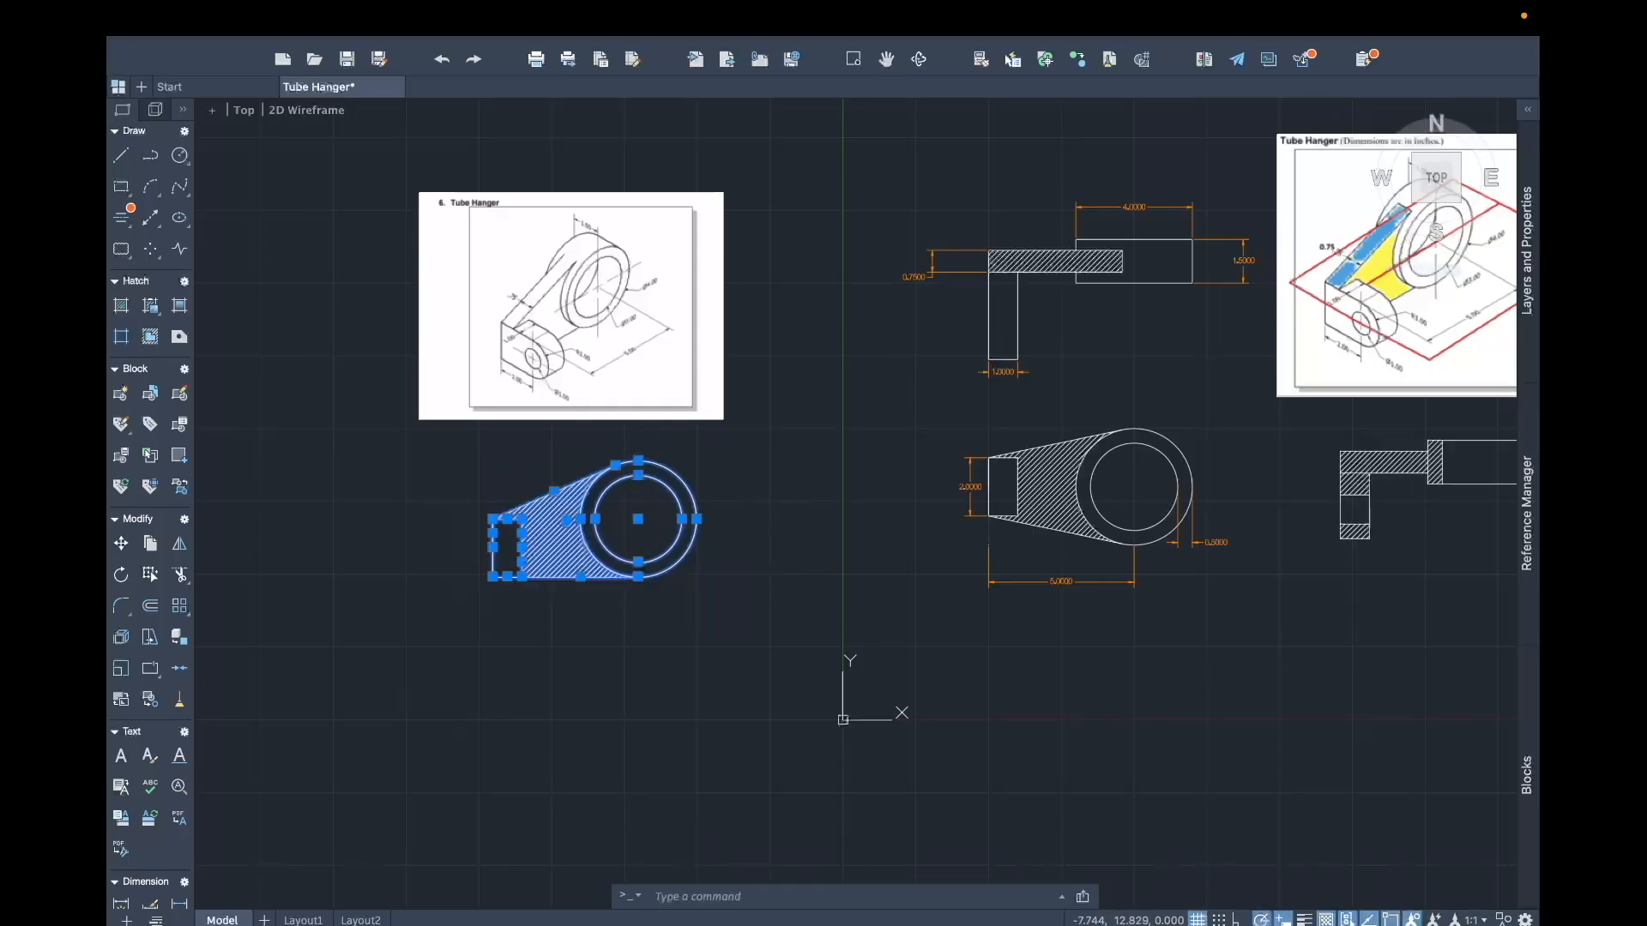
key("Escape")
mouse_move(1172, 423)
left_mouse_down()
mouse_move(893, 448)
mouse_move(1201, 583)
mouse_move(1241, 515)
mouse_move(1220, 513)
left_mouse_up()
key("Escape")
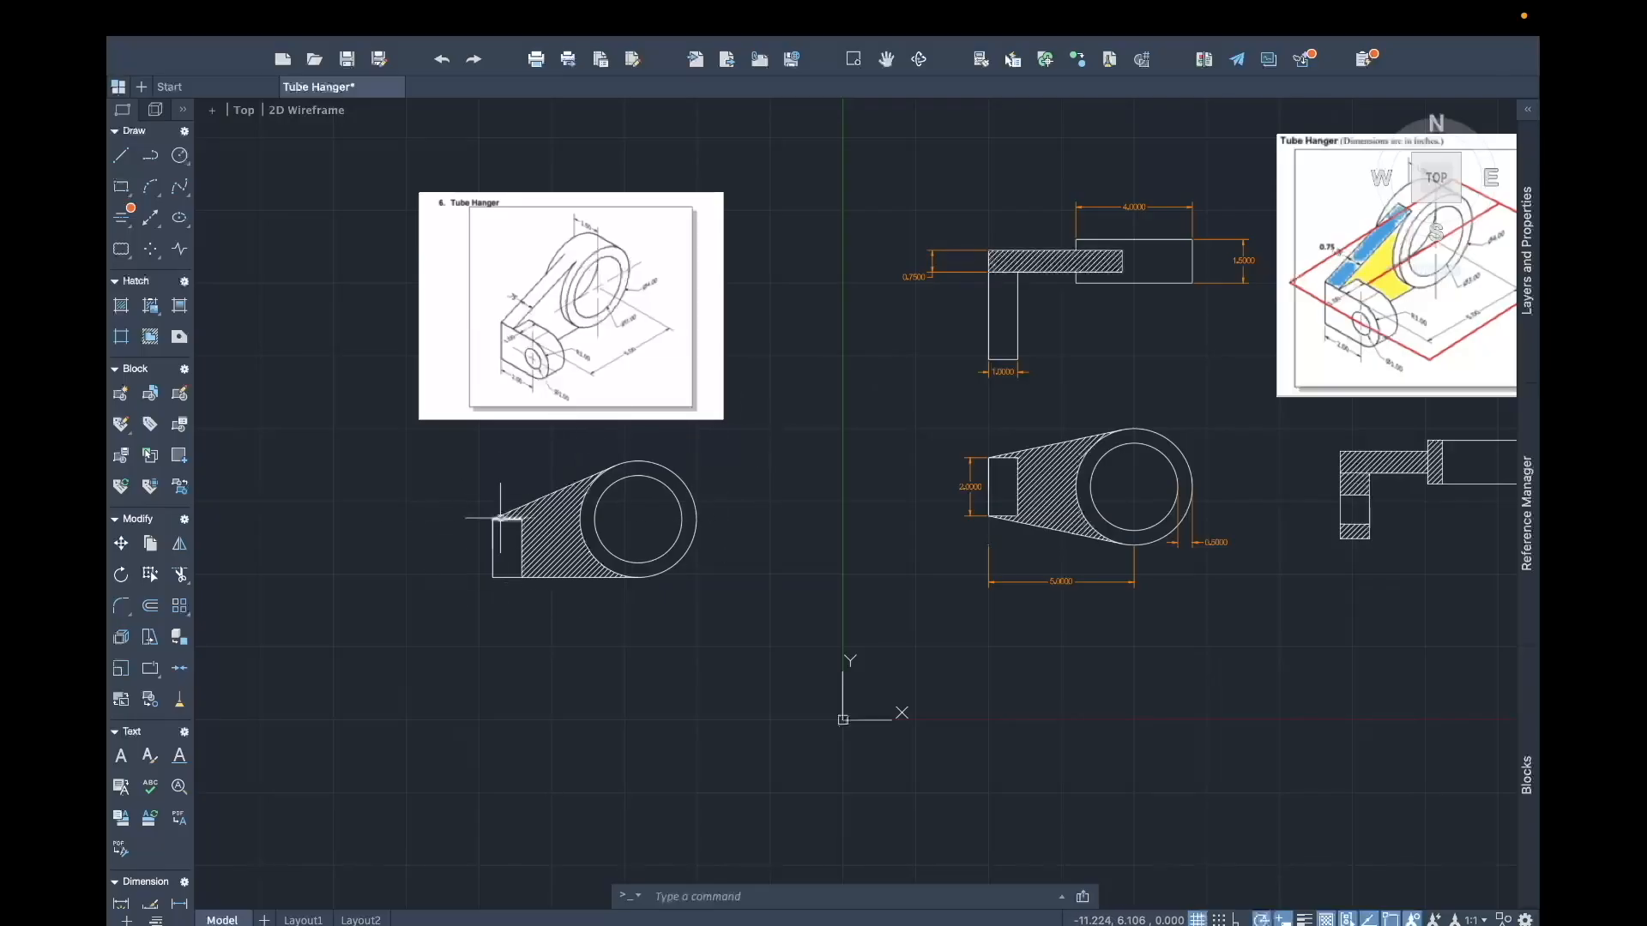
middle_click_drag(904, 509, 802, 506)
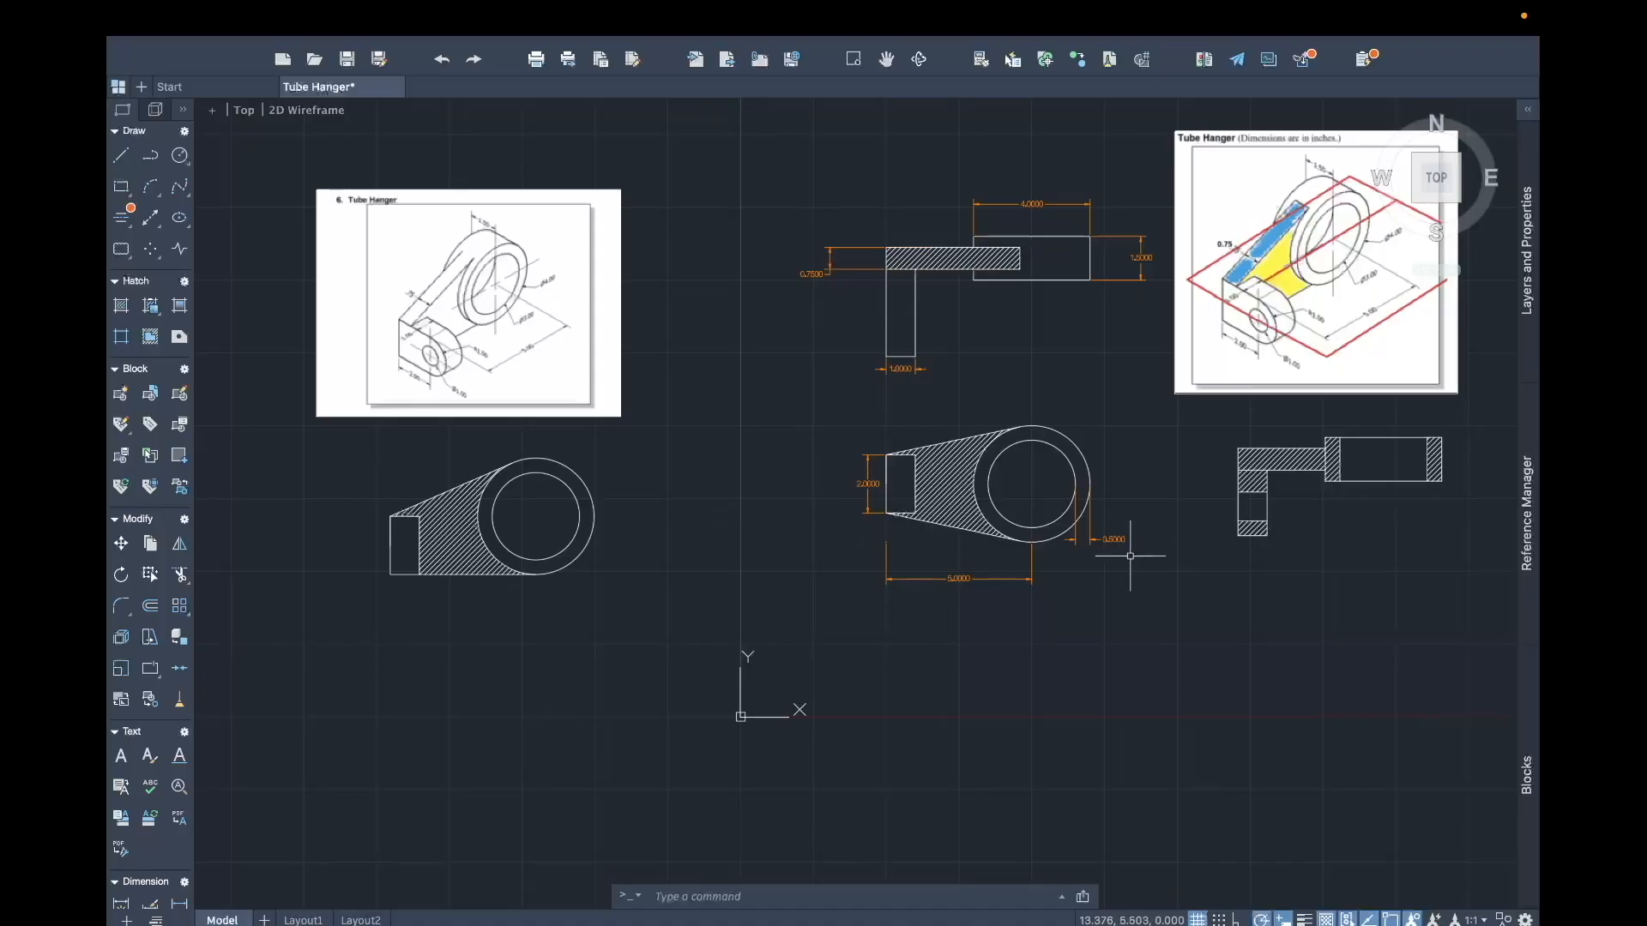
middle_click_drag(1130, 556, 1058, 565)
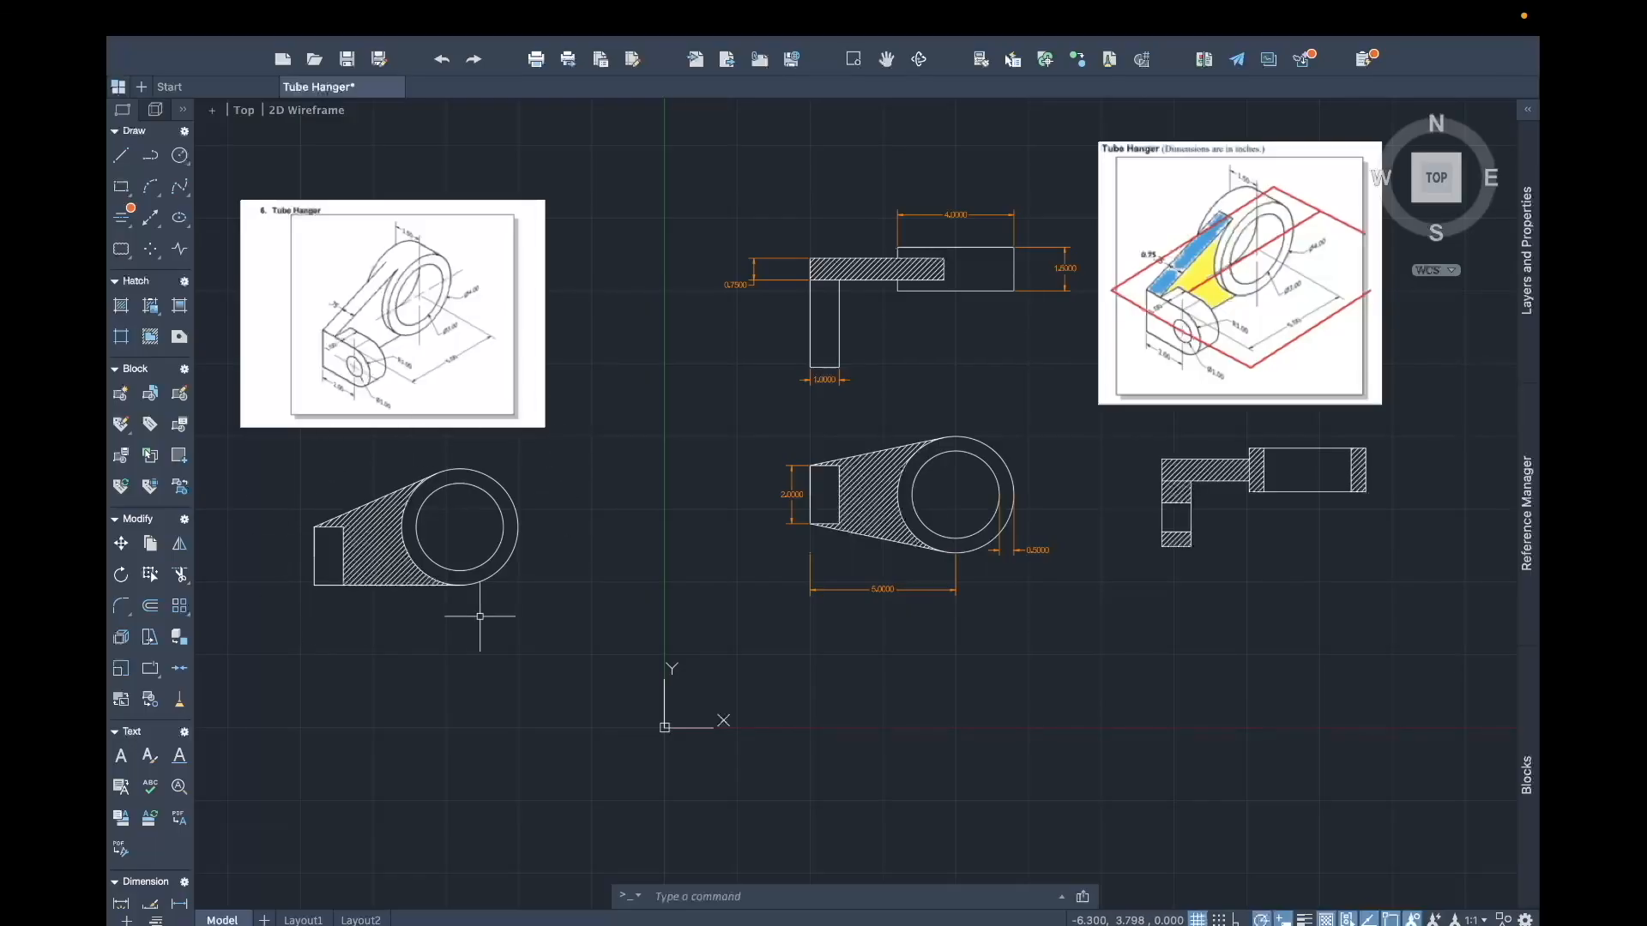
middle_click_drag(728, 451, 541, 458)
middle_click_drag(796, 406, 624, 432)
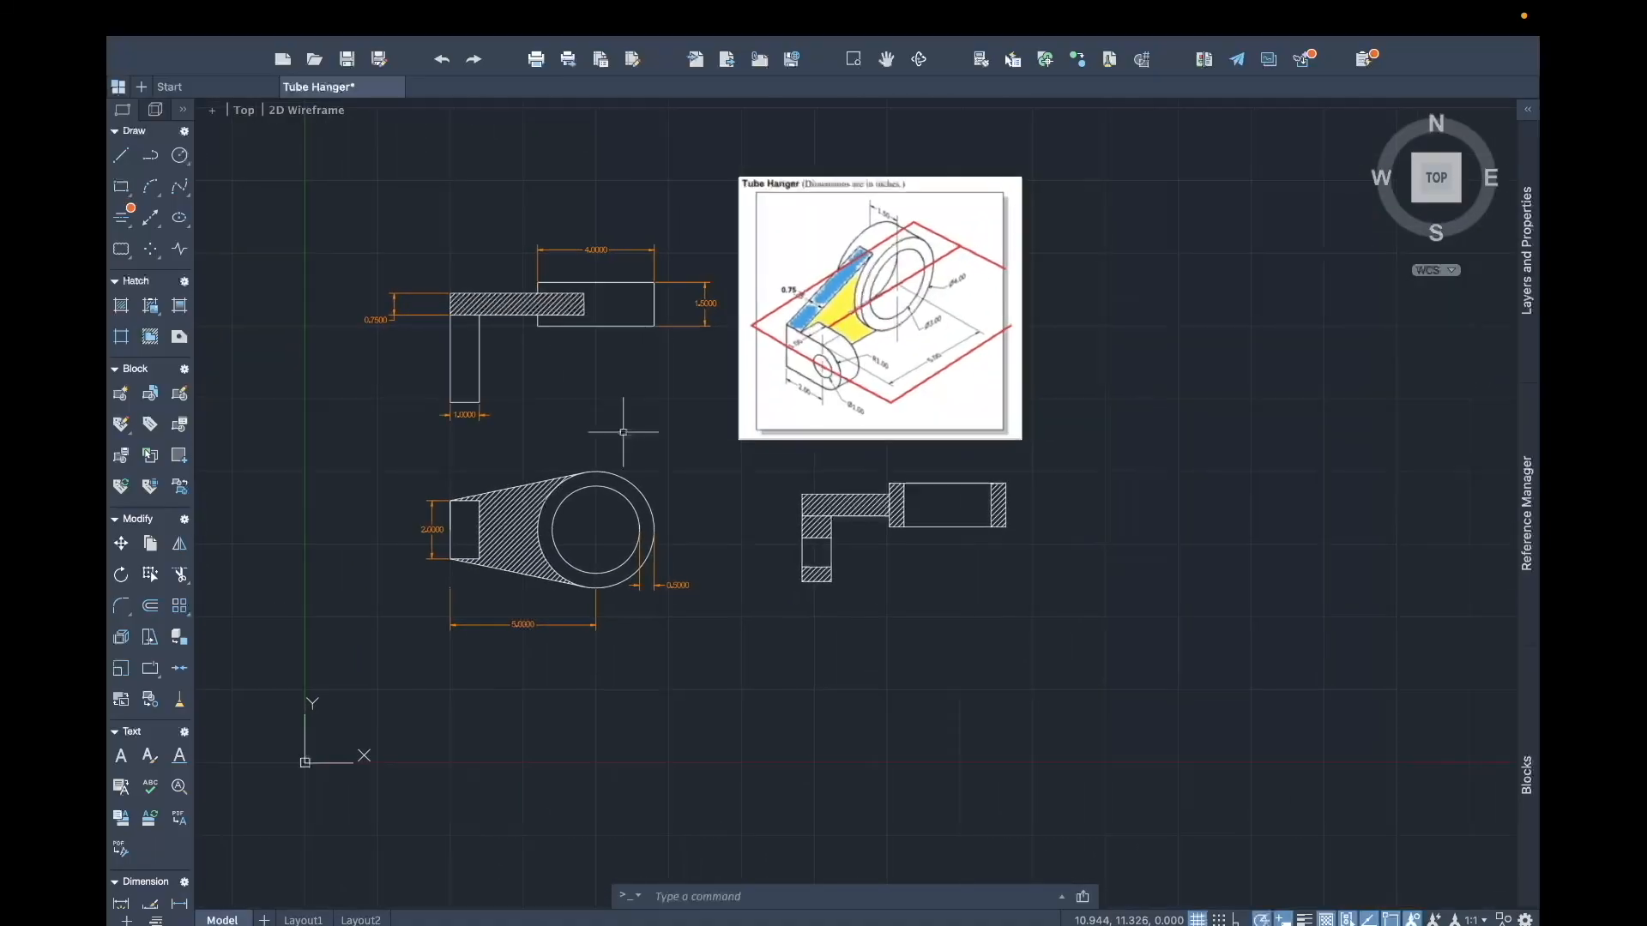
scroll(673, 429, "up", 3)
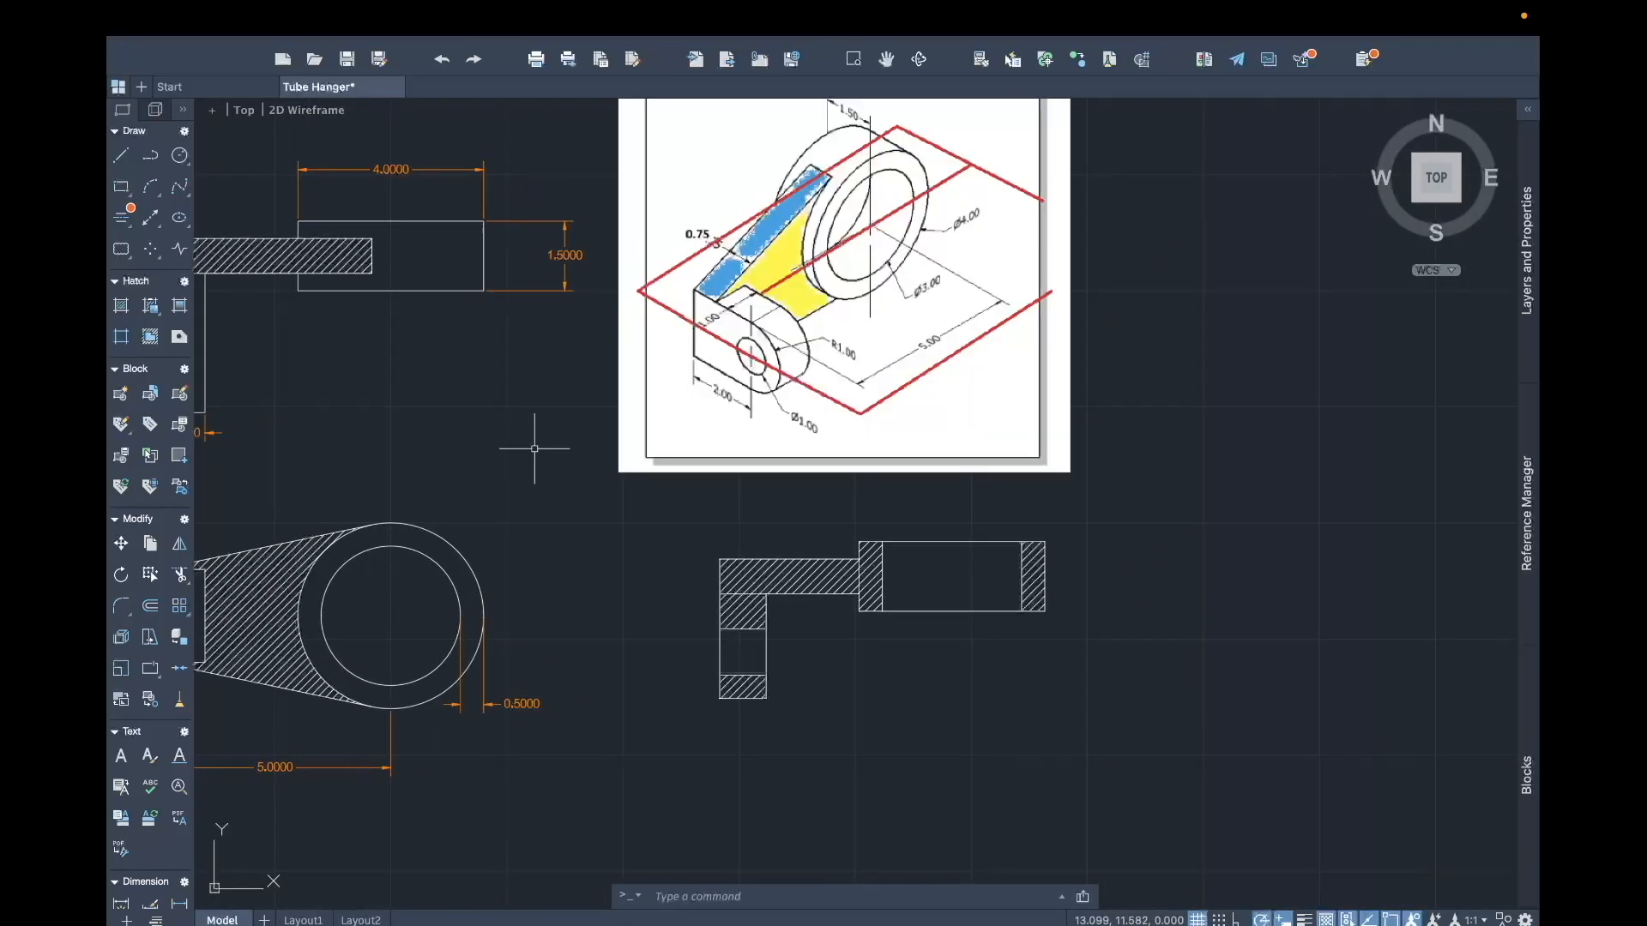
middle_click_drag(1248, 324, 761, 518)
scroll(772, 518, "down", 2)
scroll(863, 495, "up", 2)
middle_click_drag(862, 496, 1058, 452)
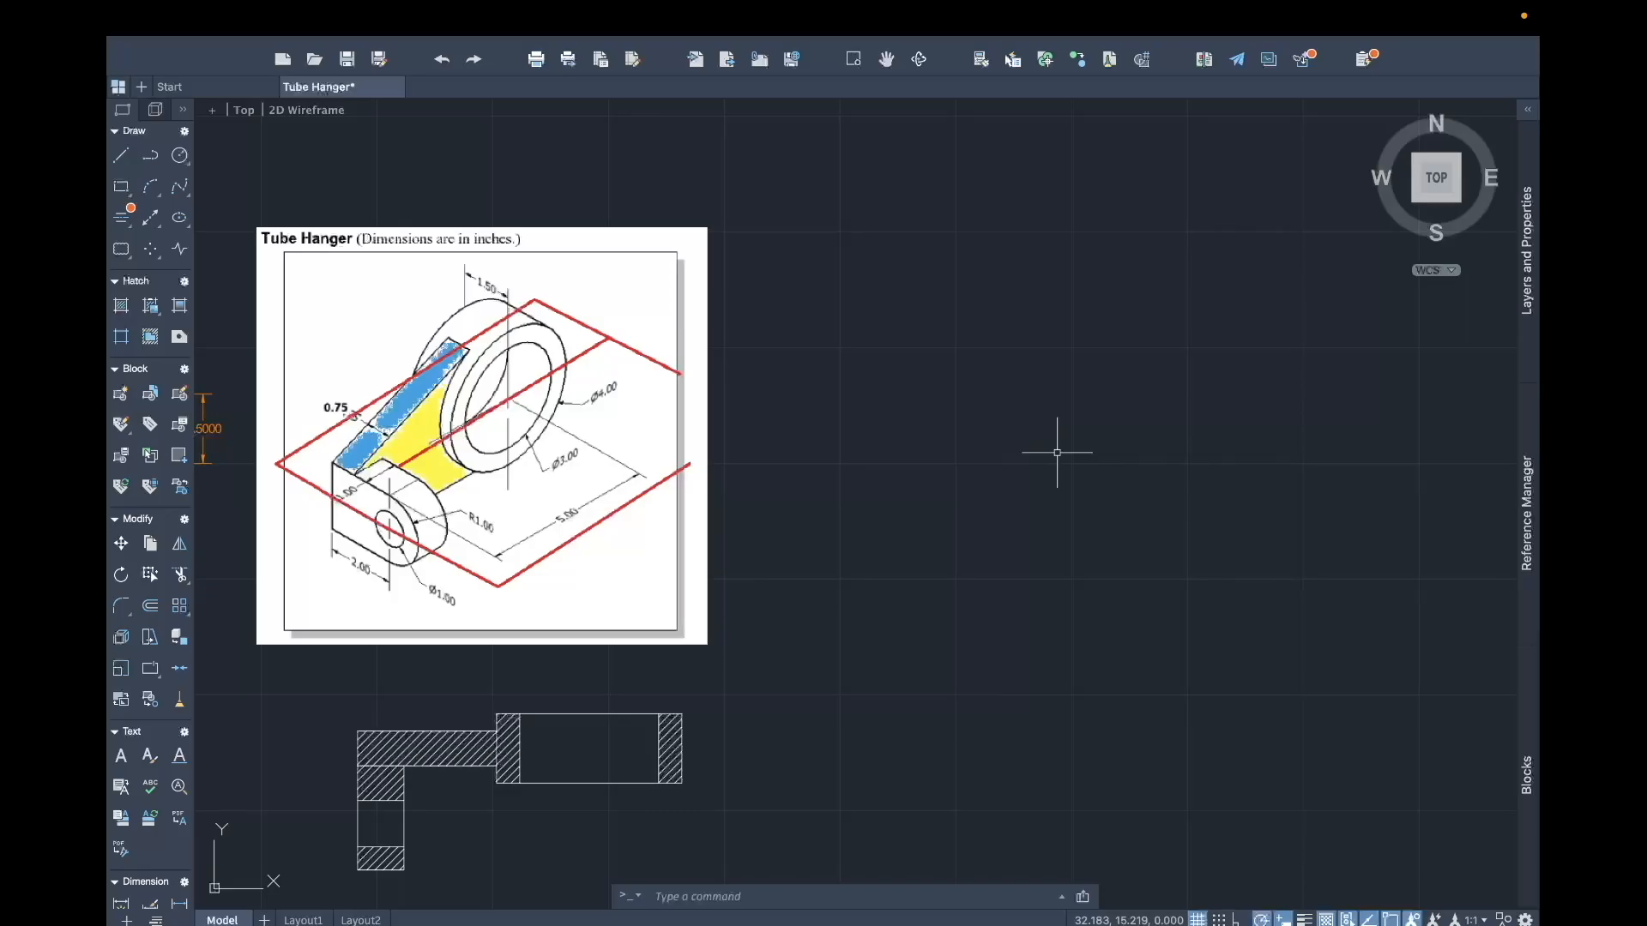
type("line")
key("BackSpace")
key("BackSpace")
key("BackSpace")
key("BackSpace")
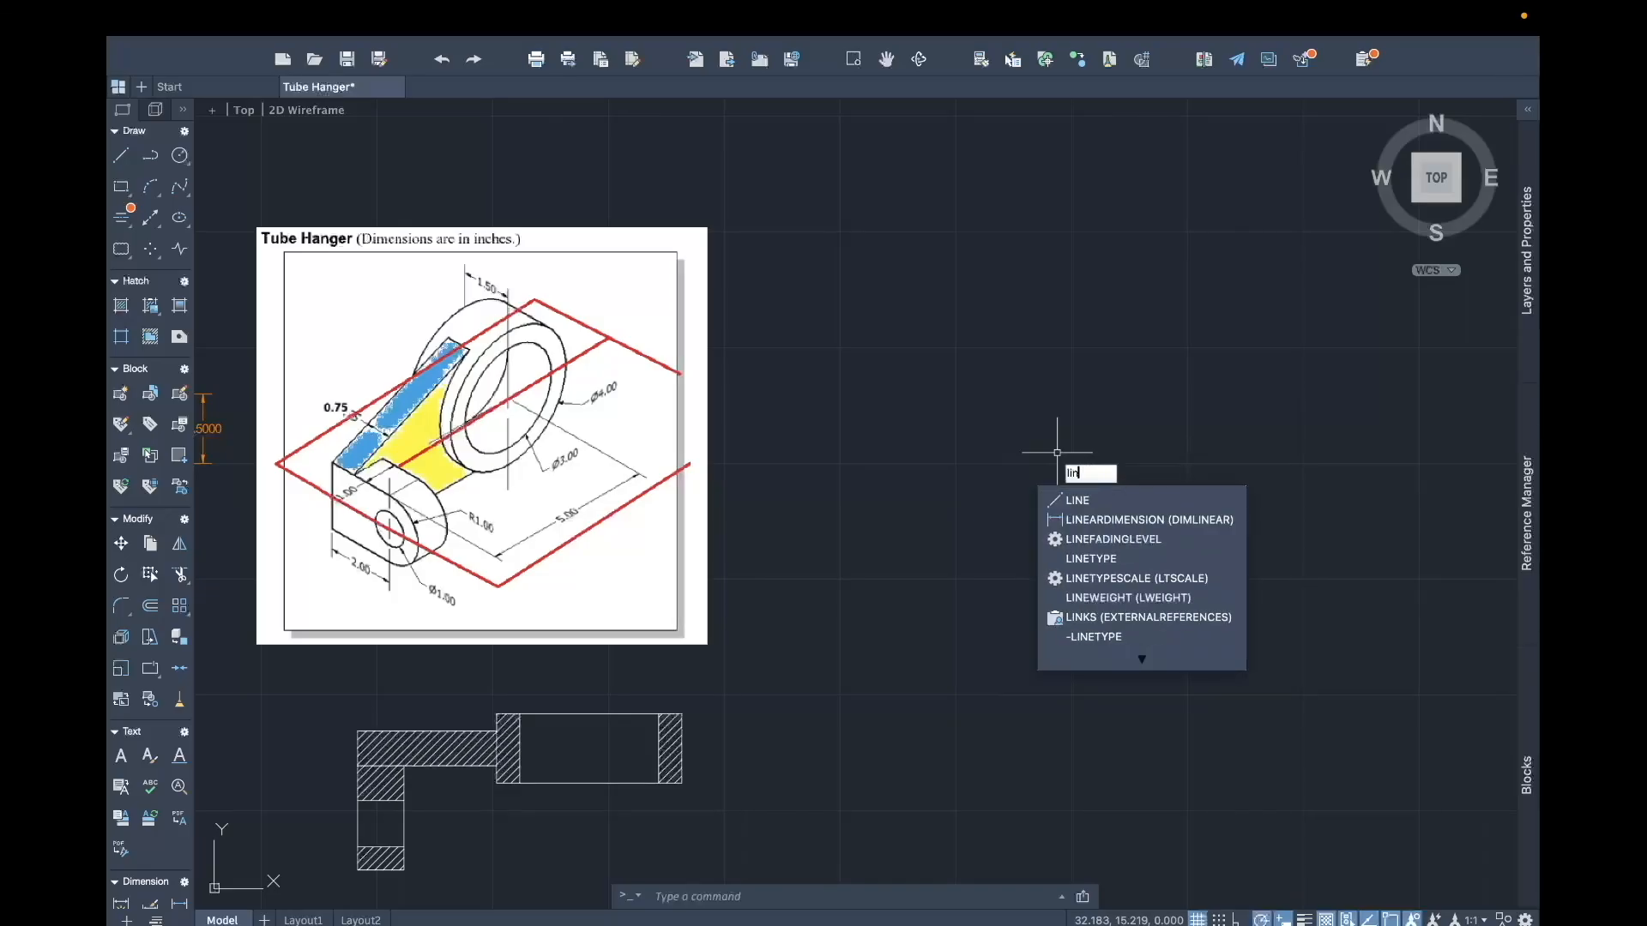
Step: Draw a circle of diameter 3 centred at 35,15 for the tube's bore
type("circle")
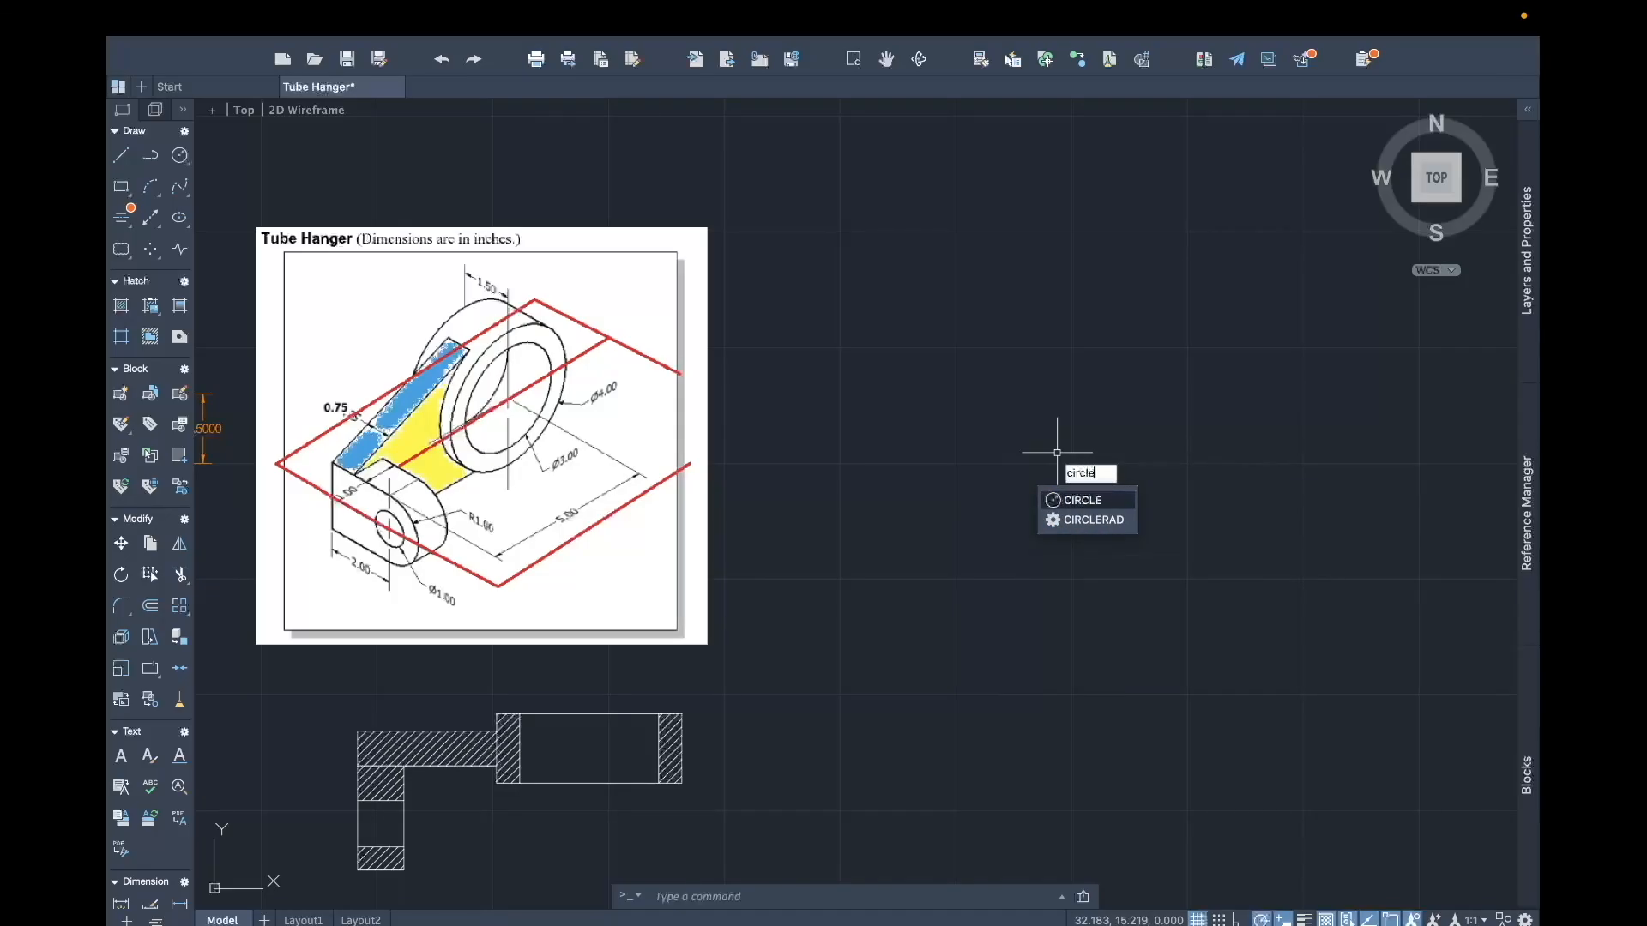
key("Return")
type("35")
key("Tab")
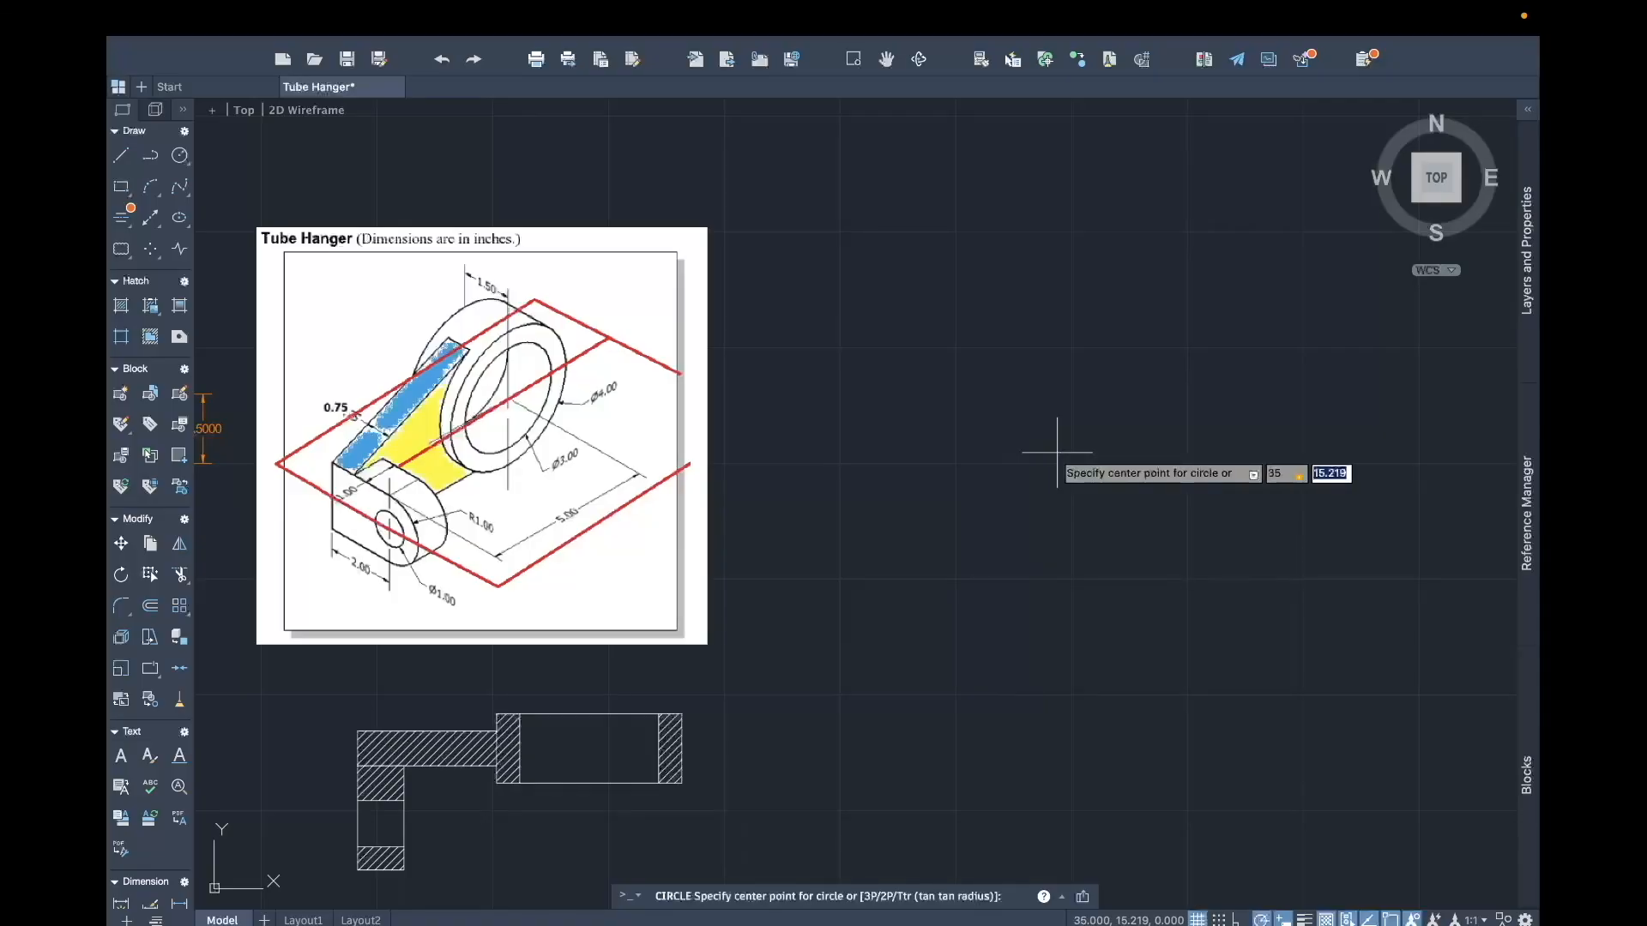
type("15")
key("Return")
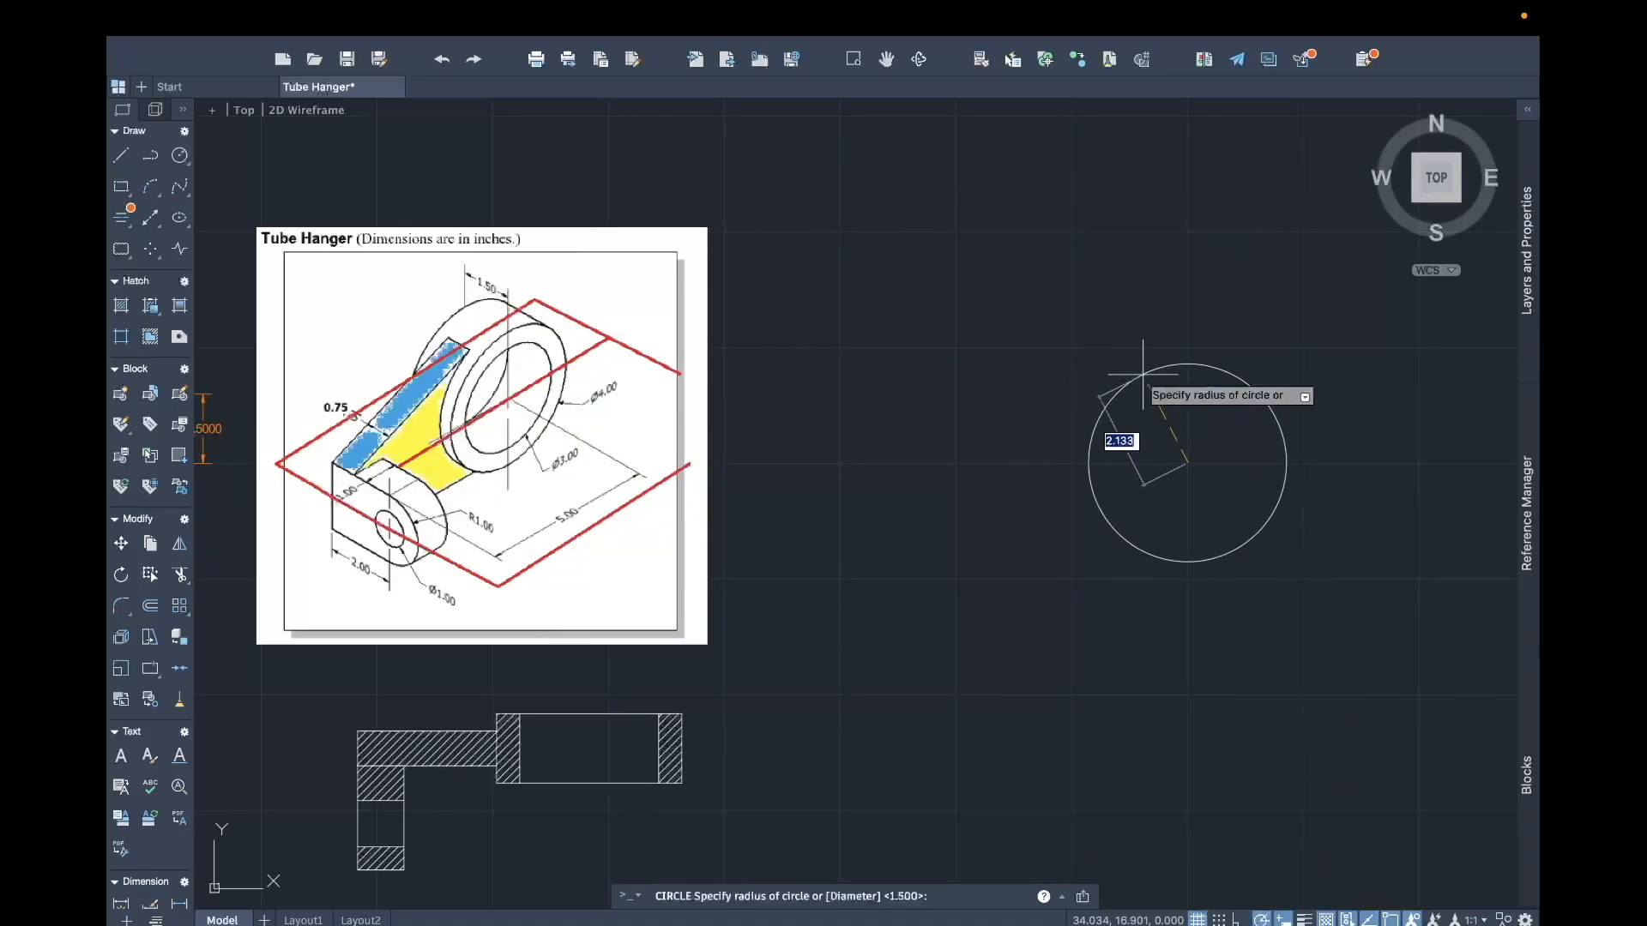
type("diameter")
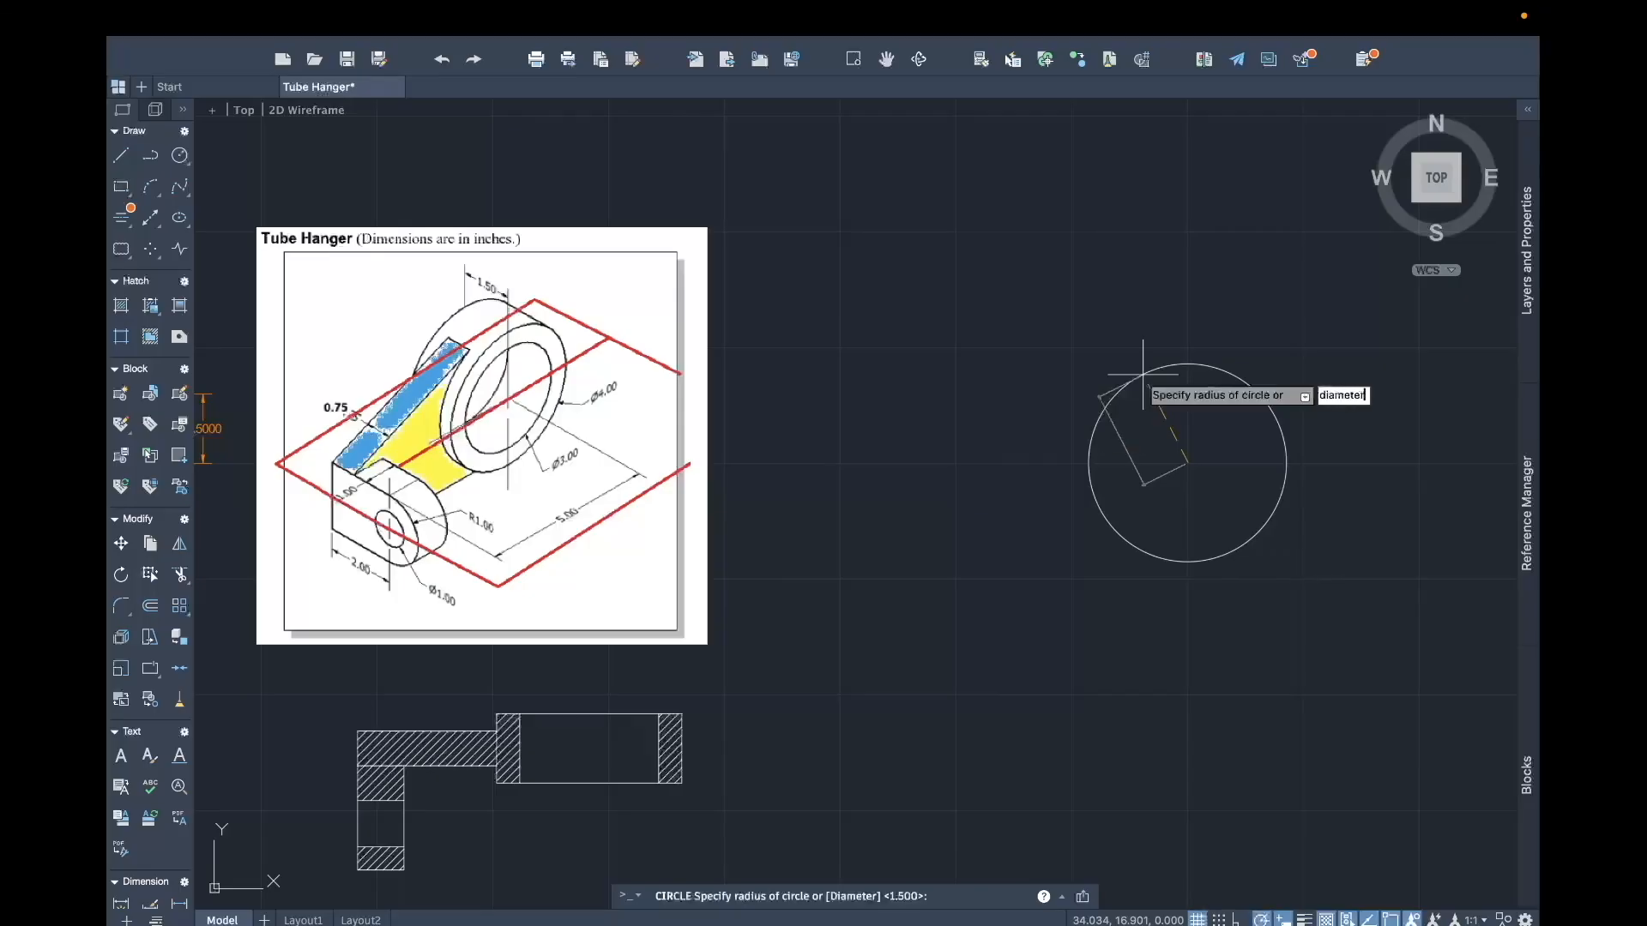
key("Return")
type("3")
key("Return")
Step: Draw a concentric circle of diameter 4 centred at 35,15 for the tube's outer edge
type("circle")
key("Return")
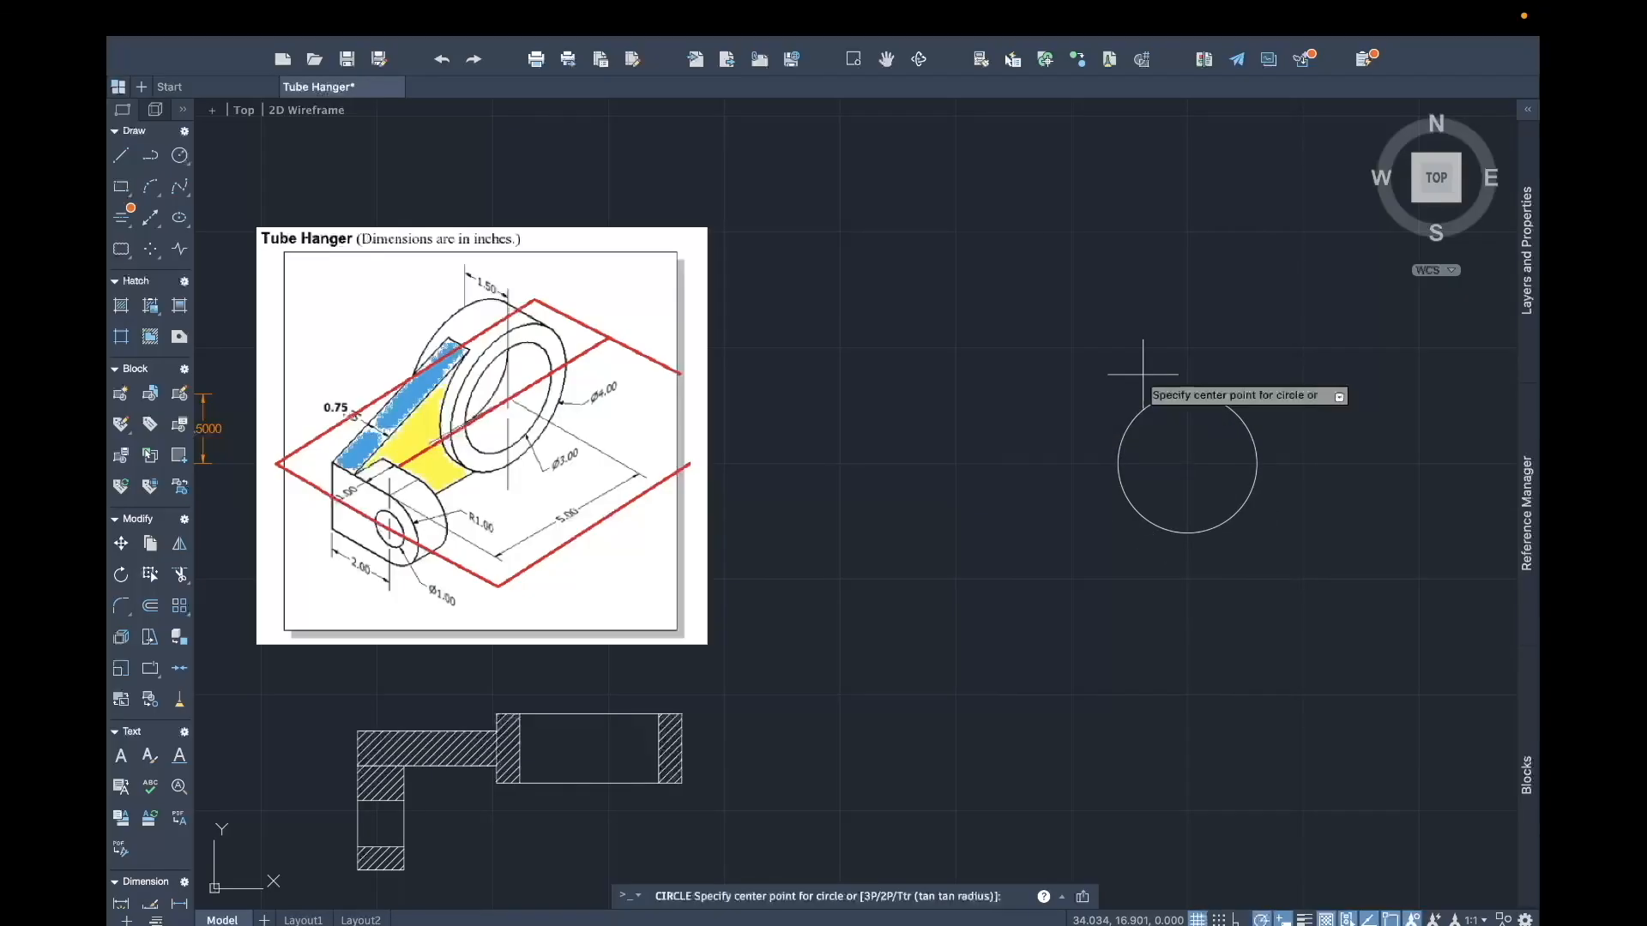
type("35")
key("Tab")
type("15")
key("Return")
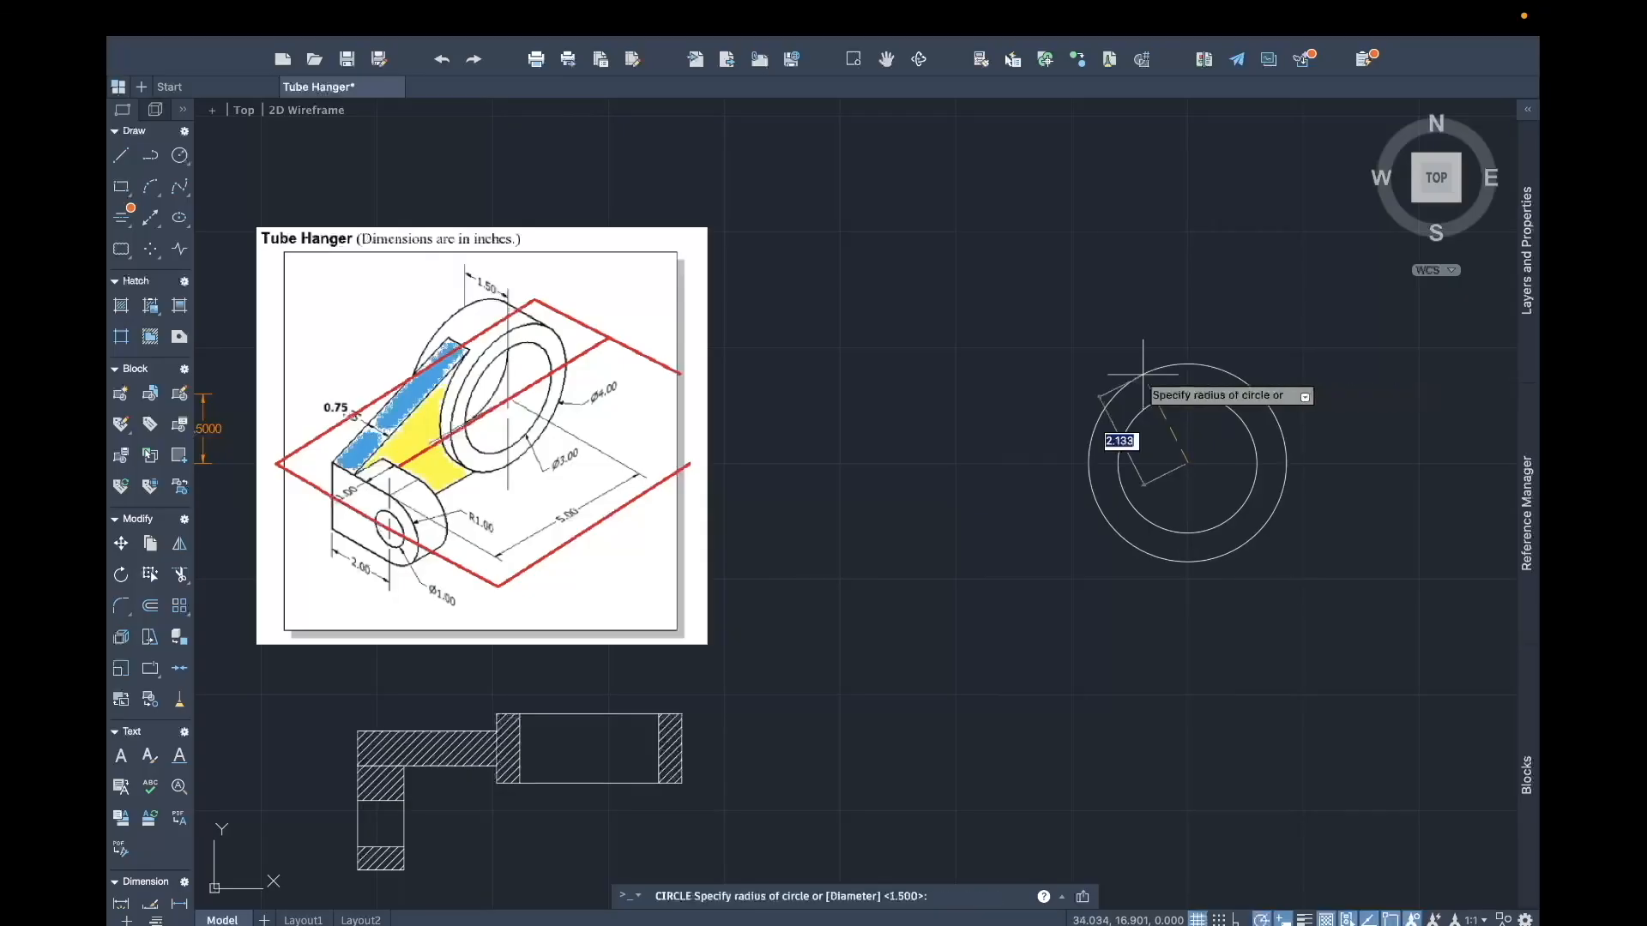
type("diameter")
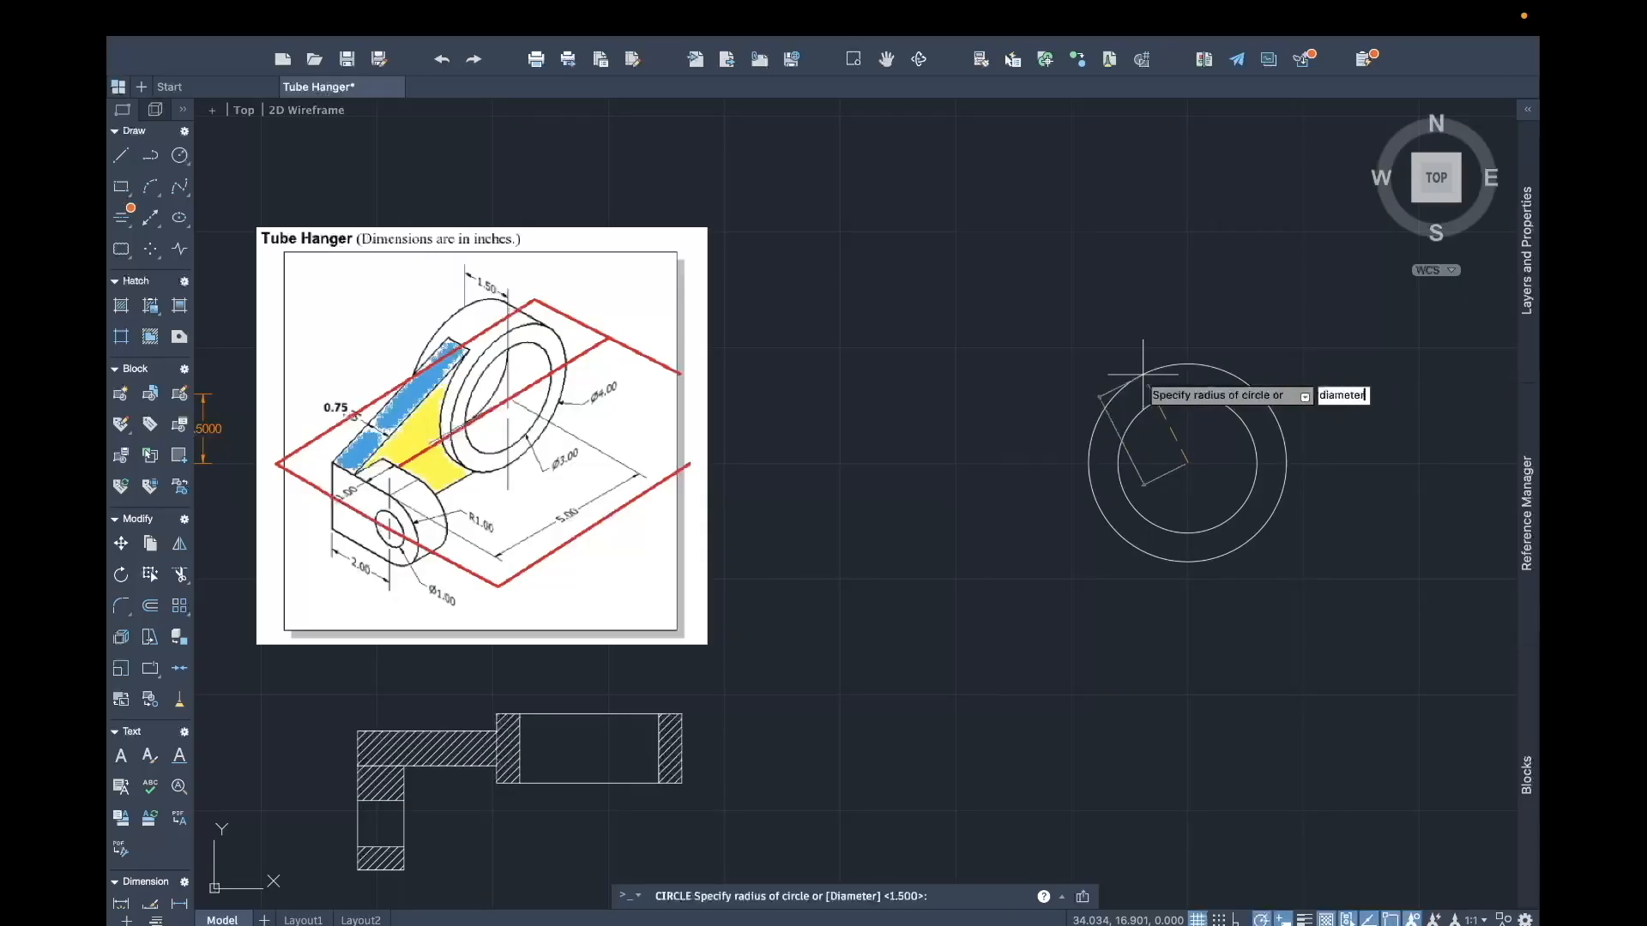
key("Return")
type("4")
key("Return")
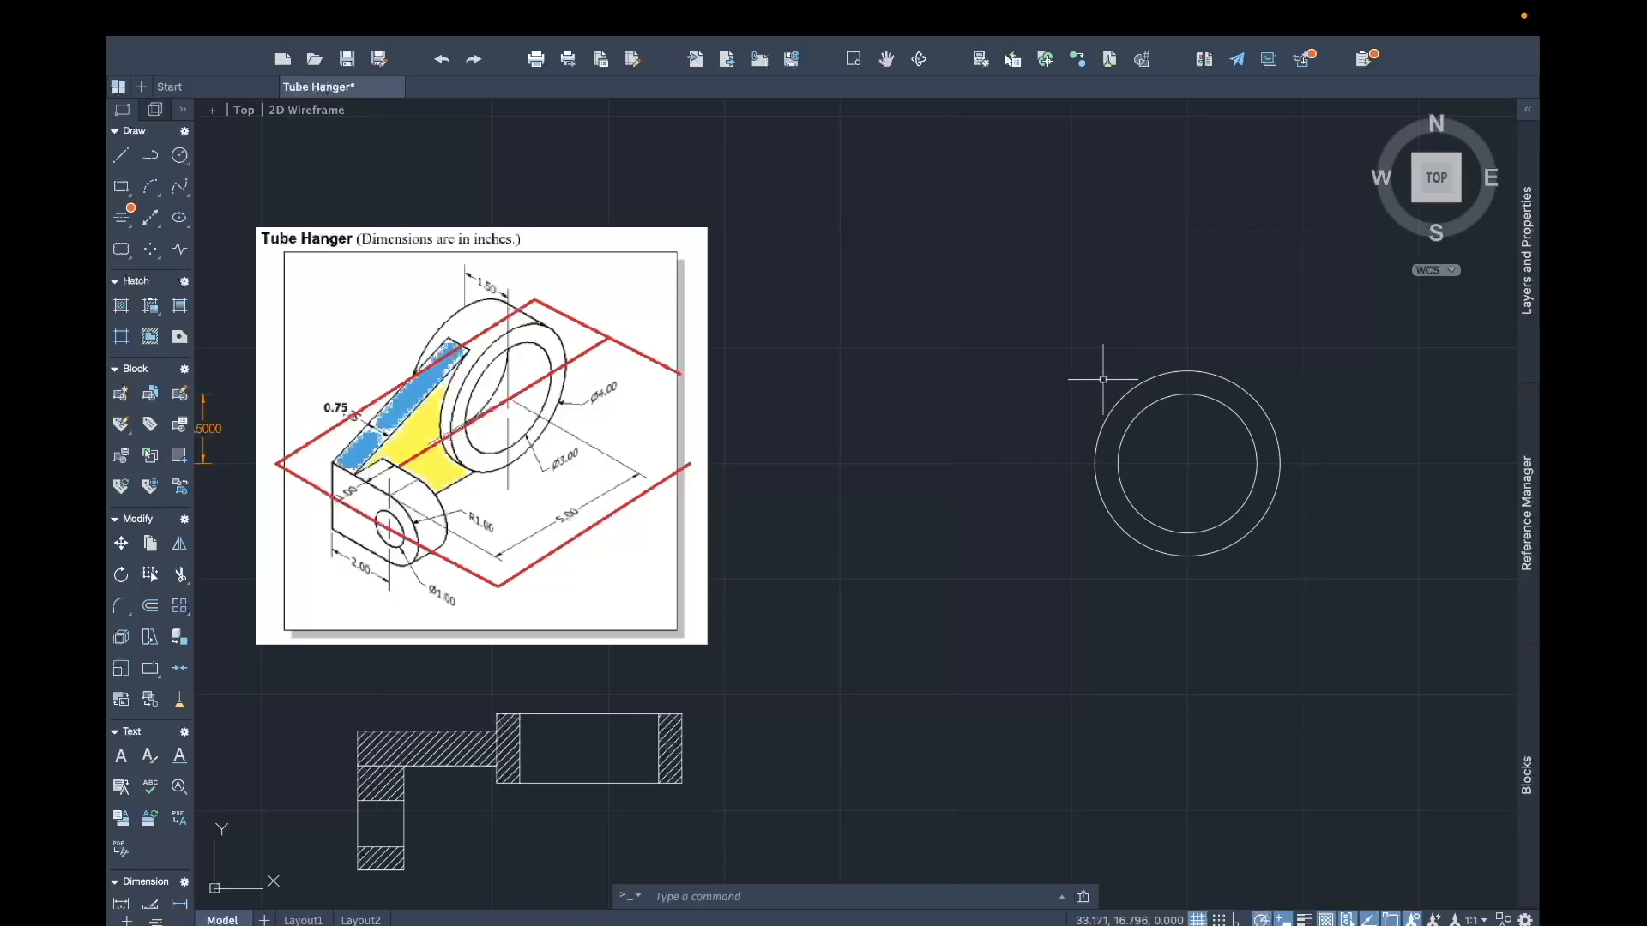
Step: Draw a horizontal line 5 long from the circles' centre towards the left
middle_click_drag(1161, 452, 1179, 441)
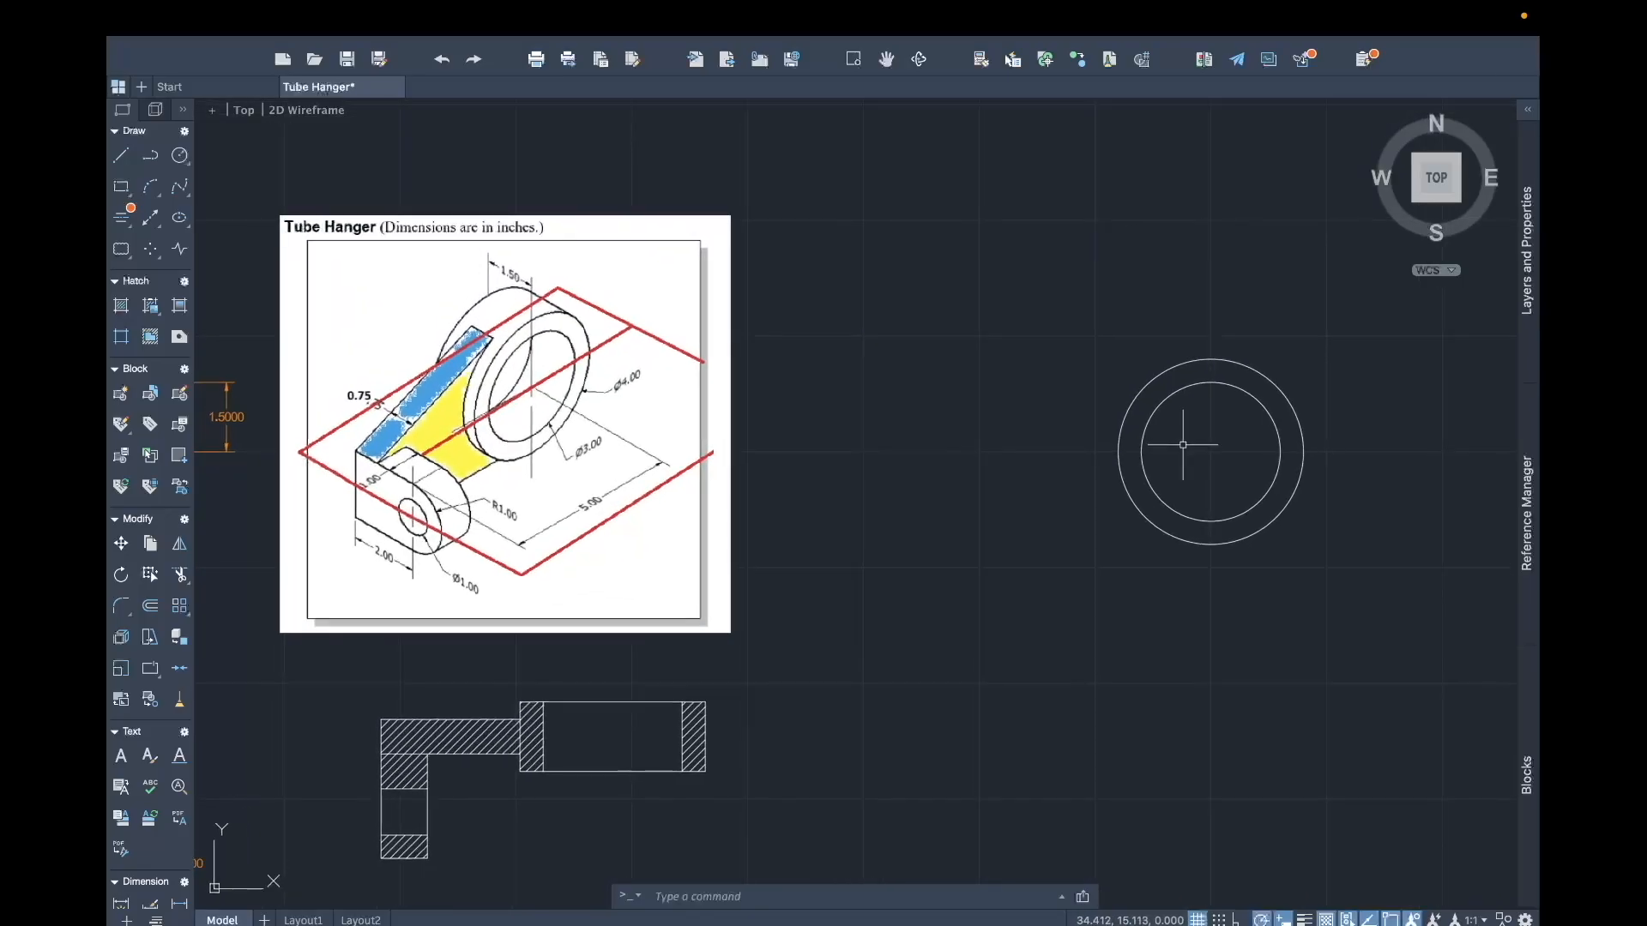
type("l")
key("Return")
scroll(1211, 452, "up", 2)
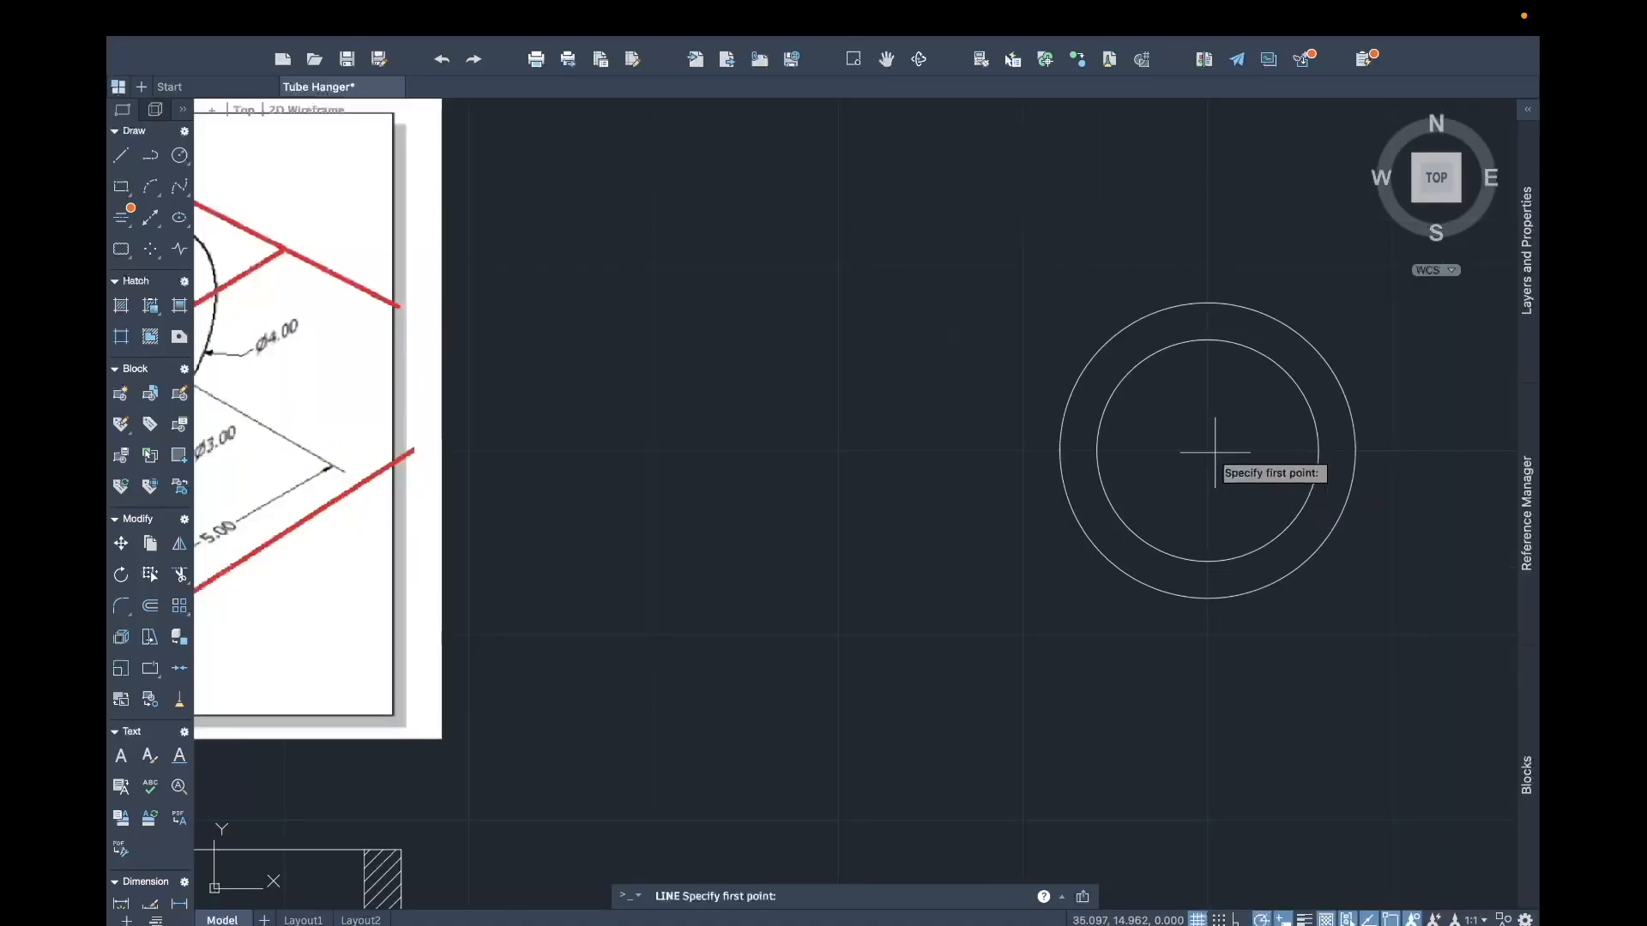
scroll(1212, 449, "up", 2)
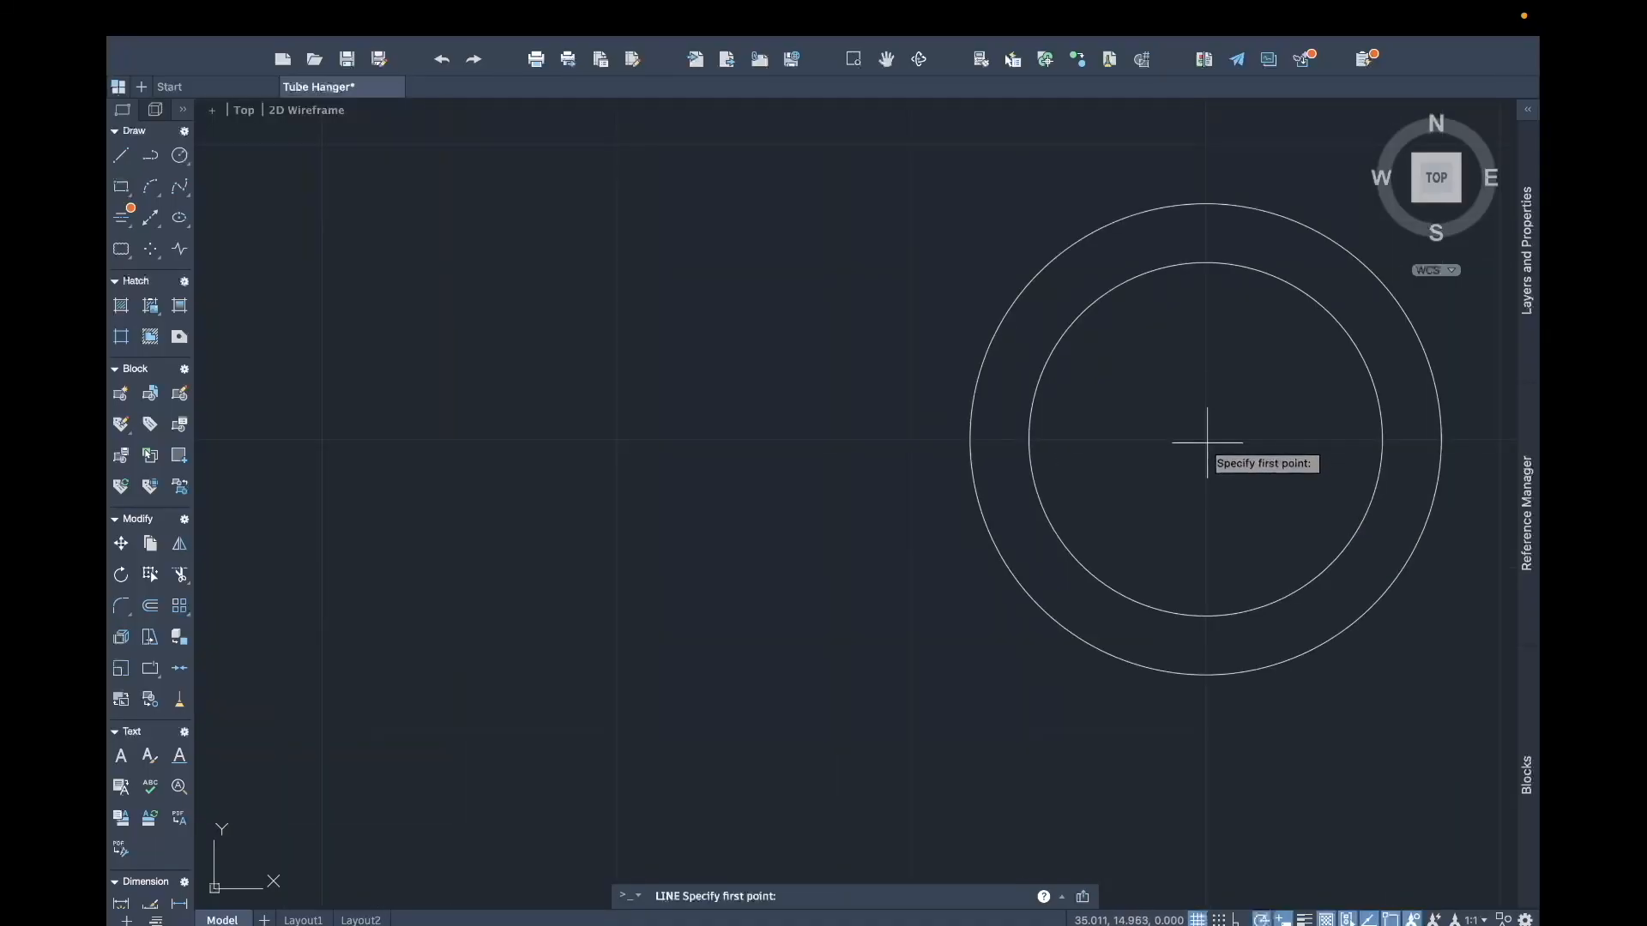
left_click(1207, 442)
scroll(1207, 442, "down", 4)
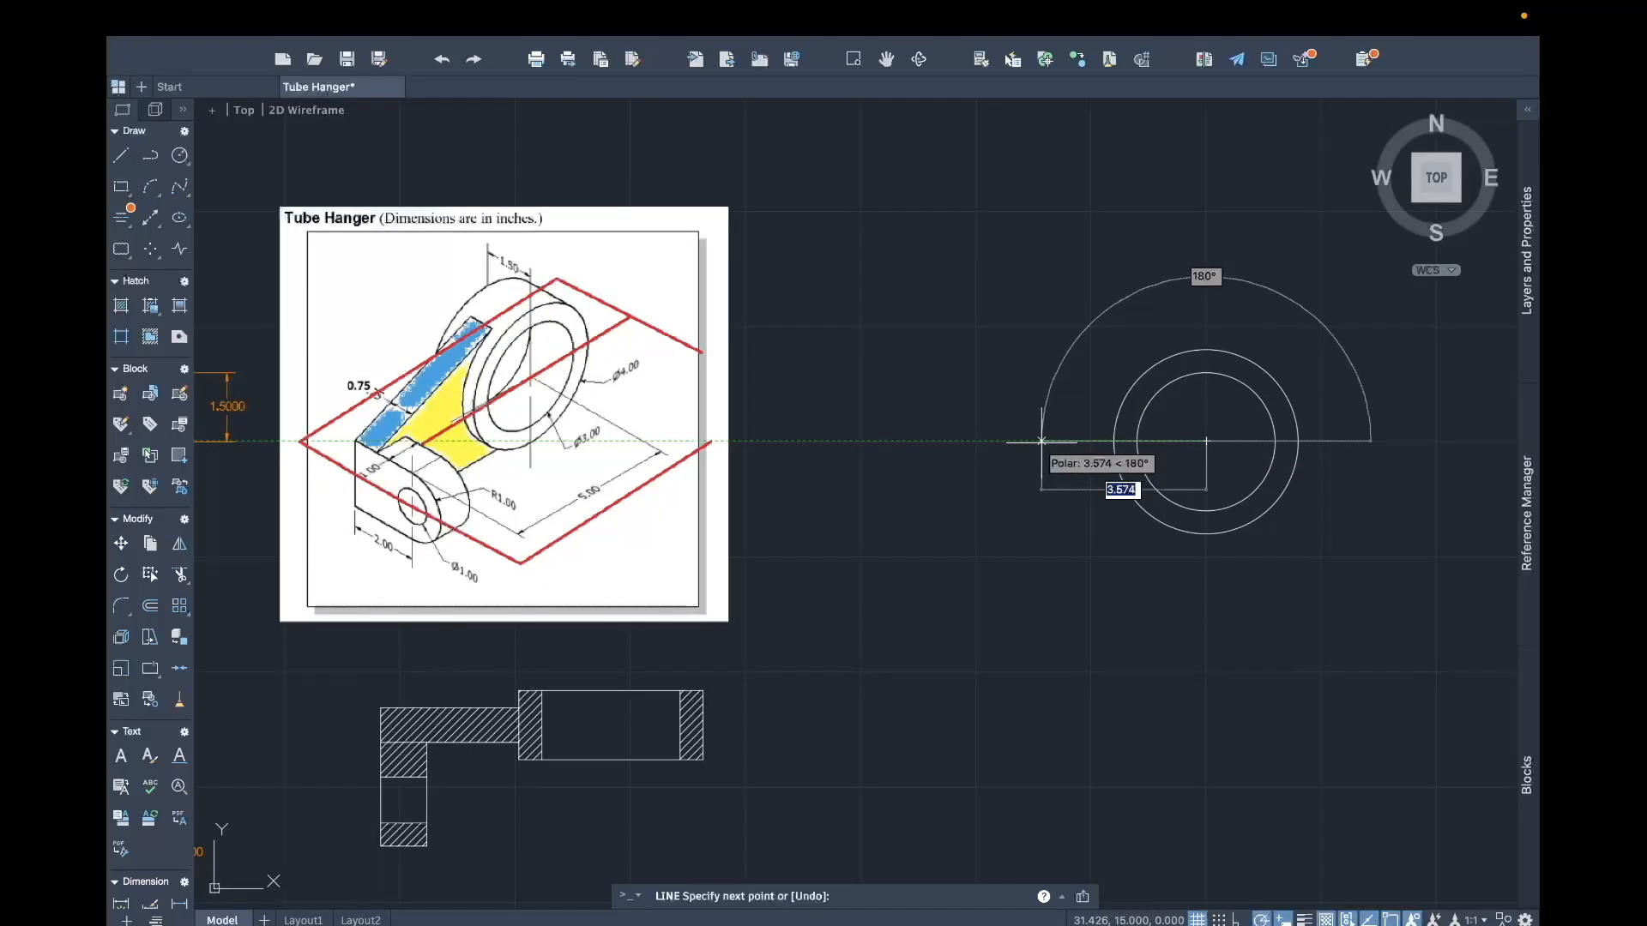
type("5")
key("Return")
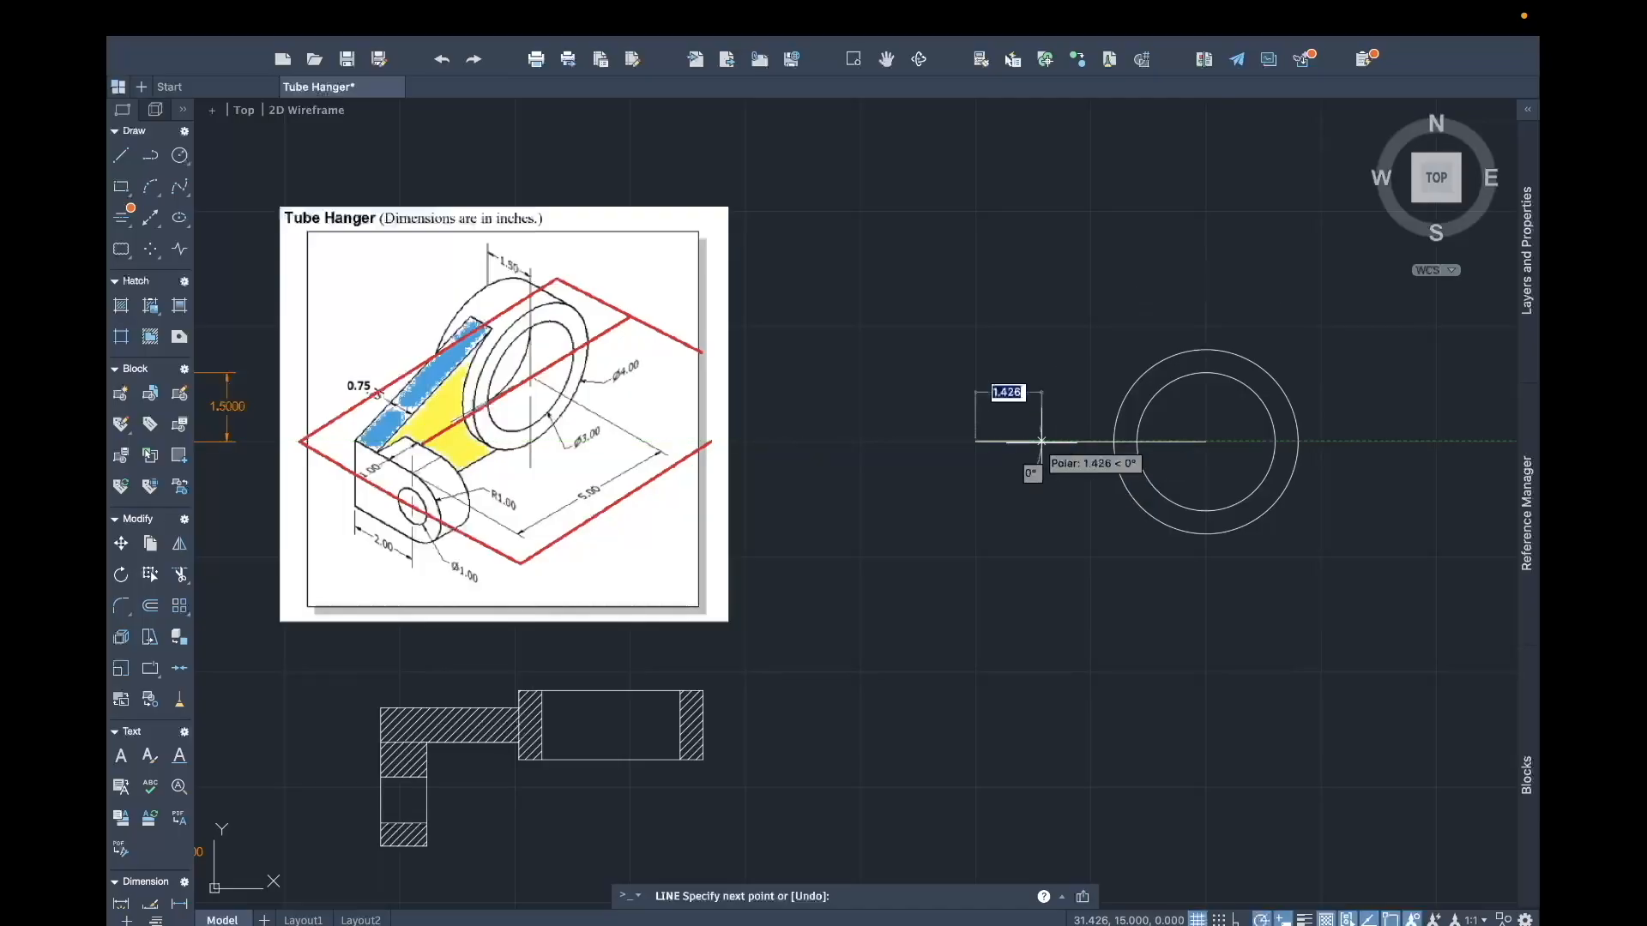
Step: Continue from the 5-long line's left end with a rectangle 1 wide and 2 high, extending 1 above and 1 below the line
scroll(879, 438, "up", 2)
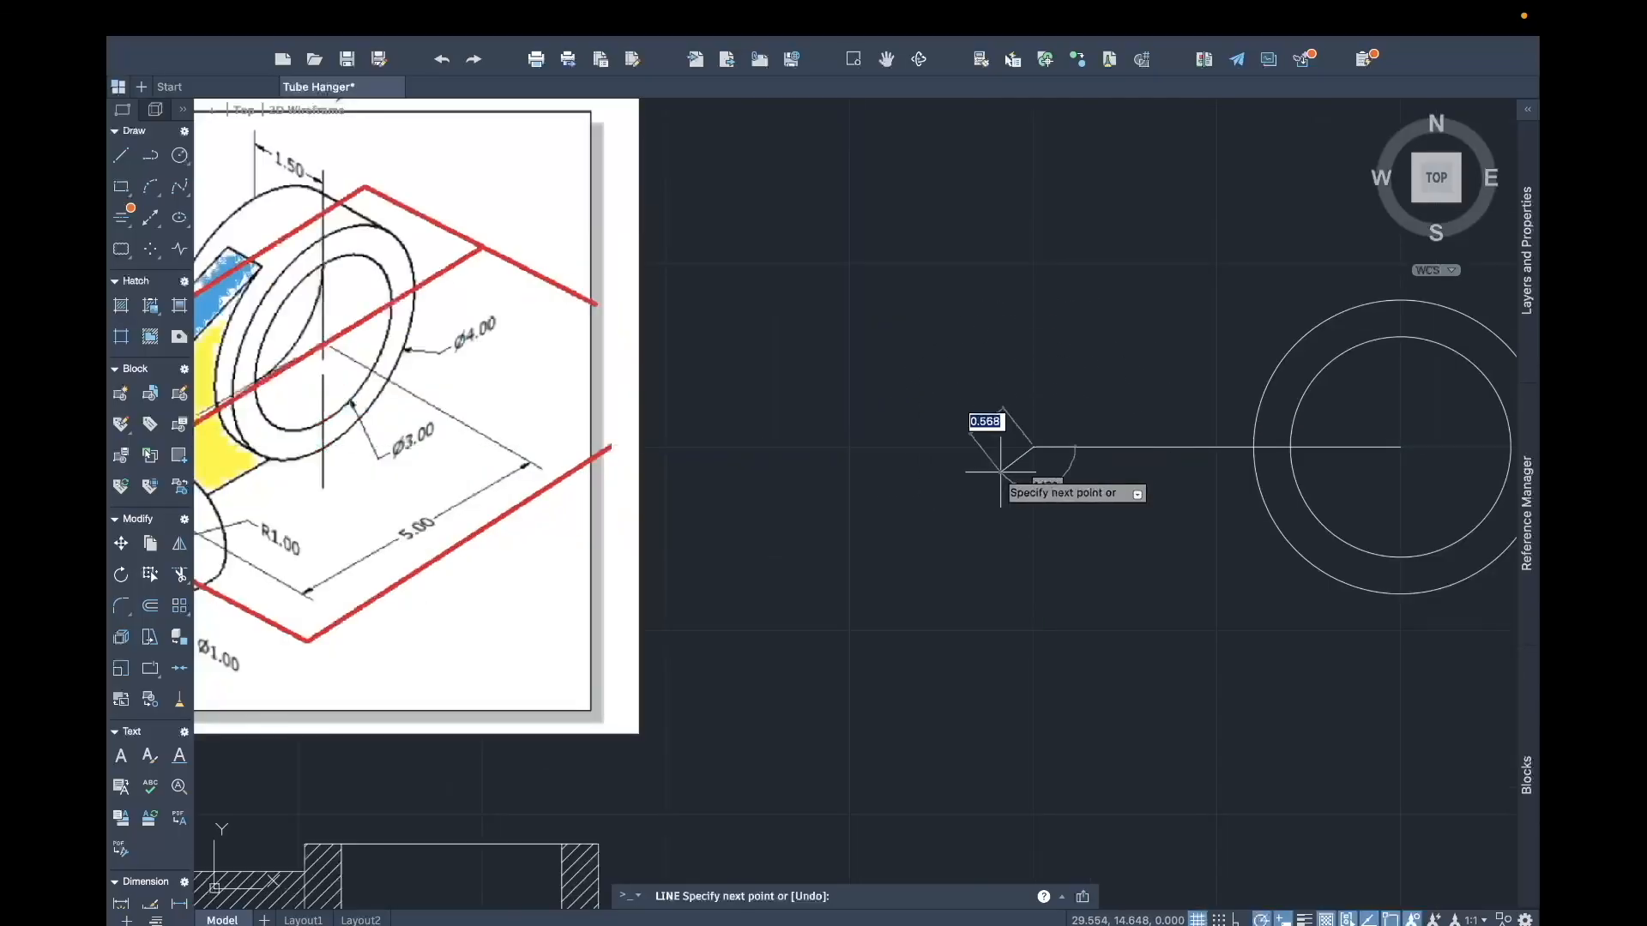
middle_click_drag(992, 445, 1214, 478)
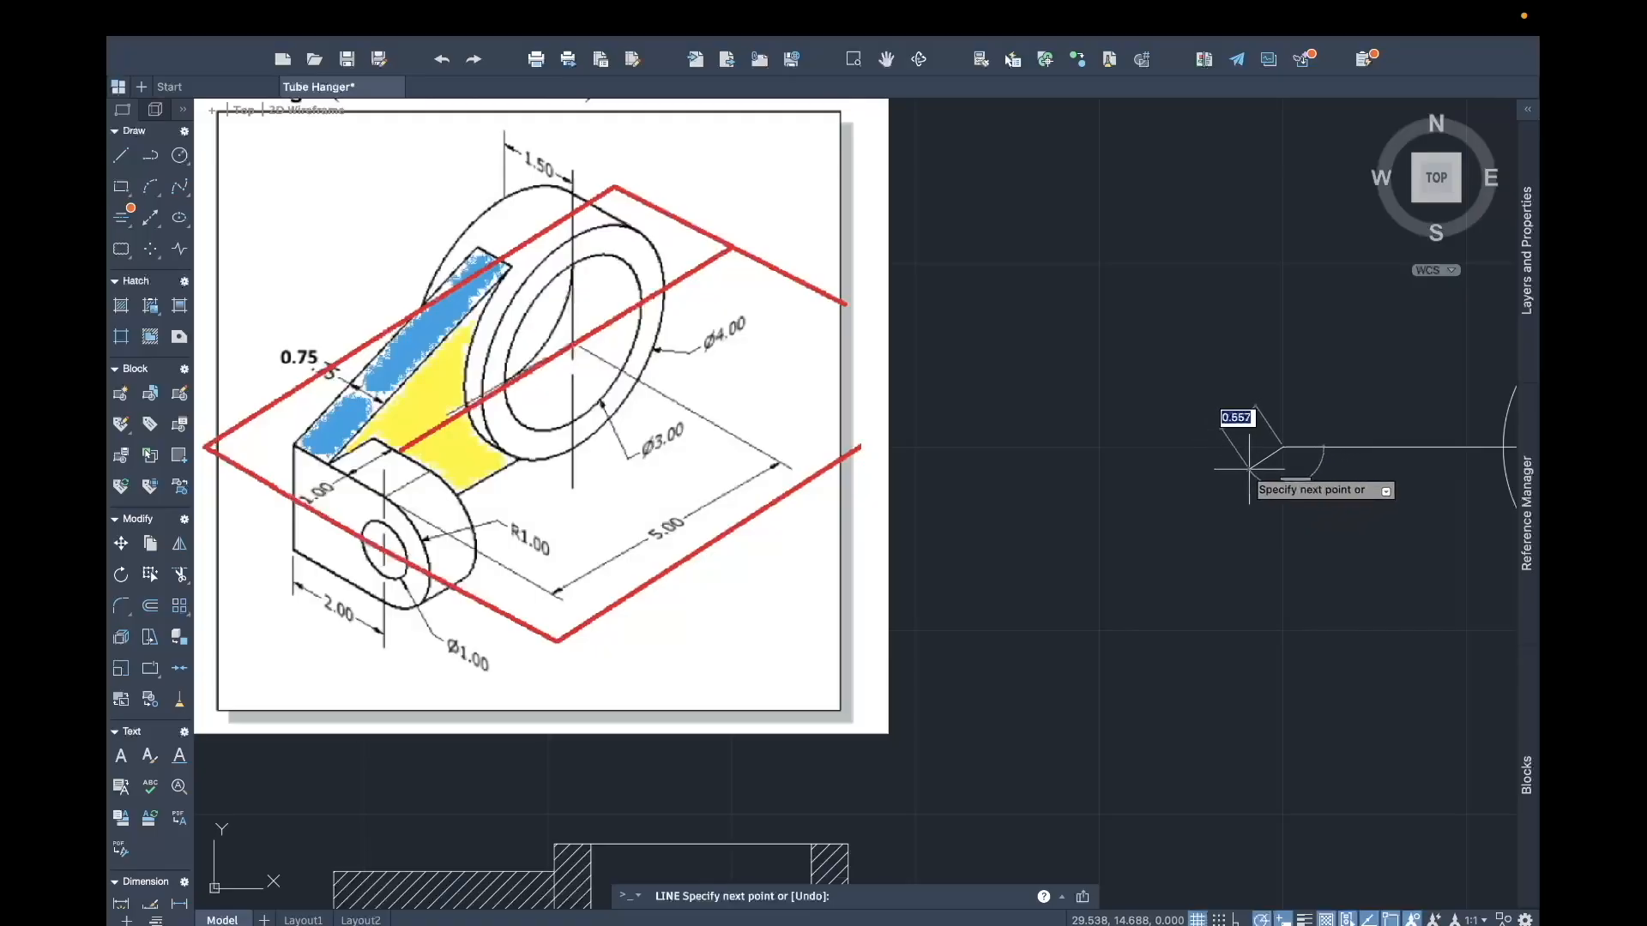
middle_click_drag(1248, 474, 1168, 466)
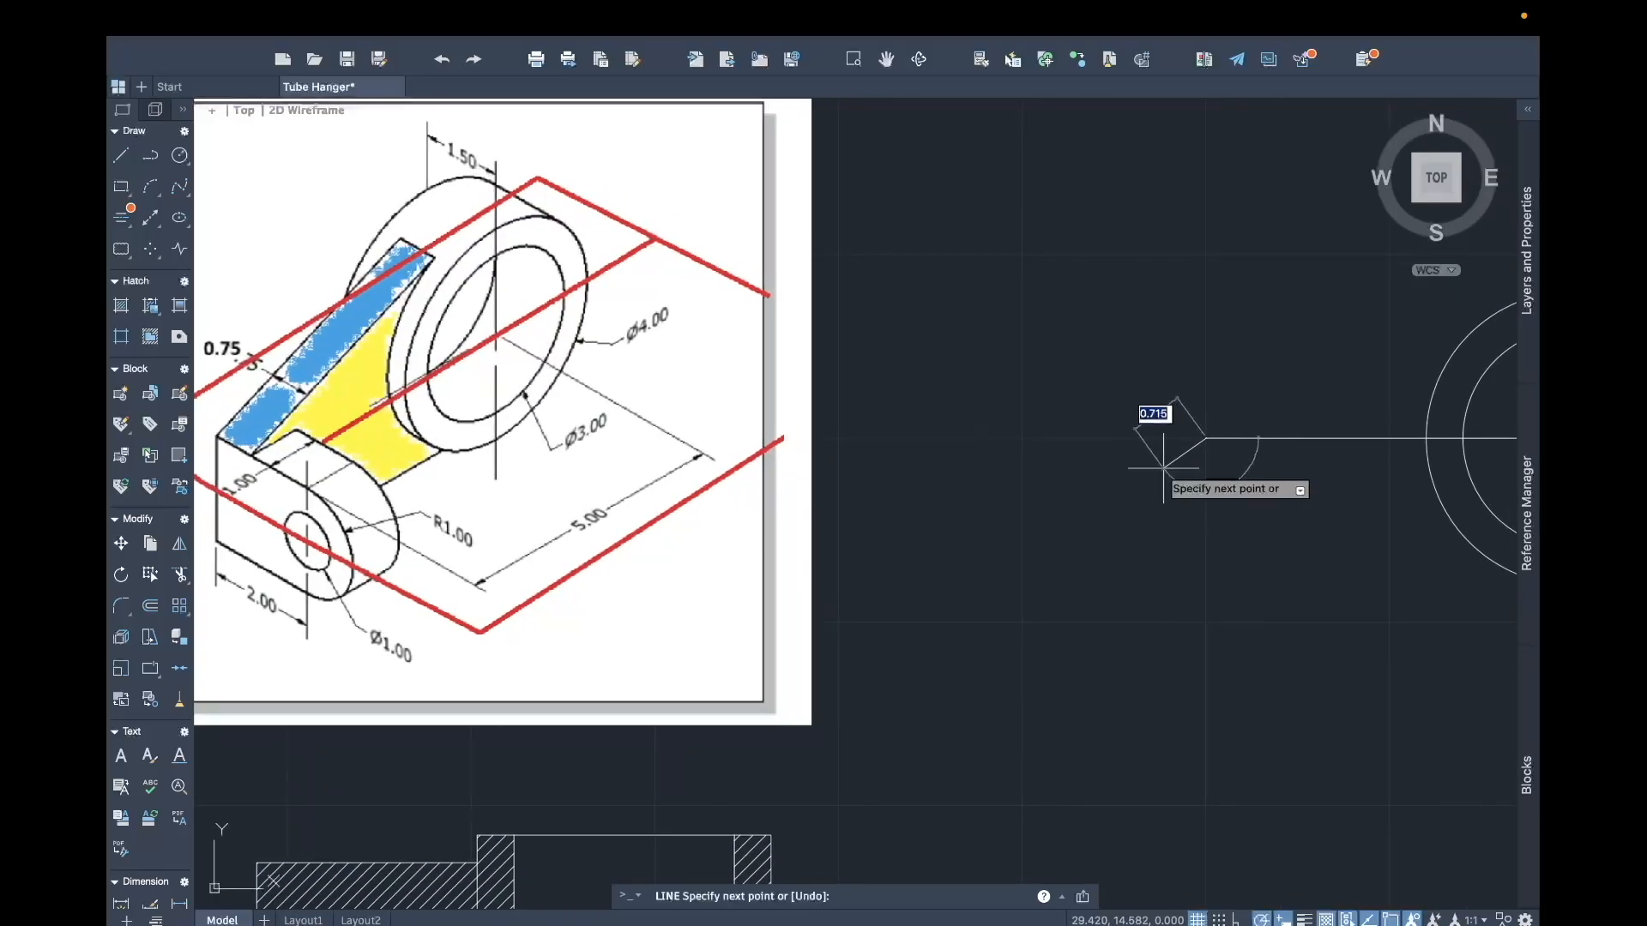
left_click(1205, 389)
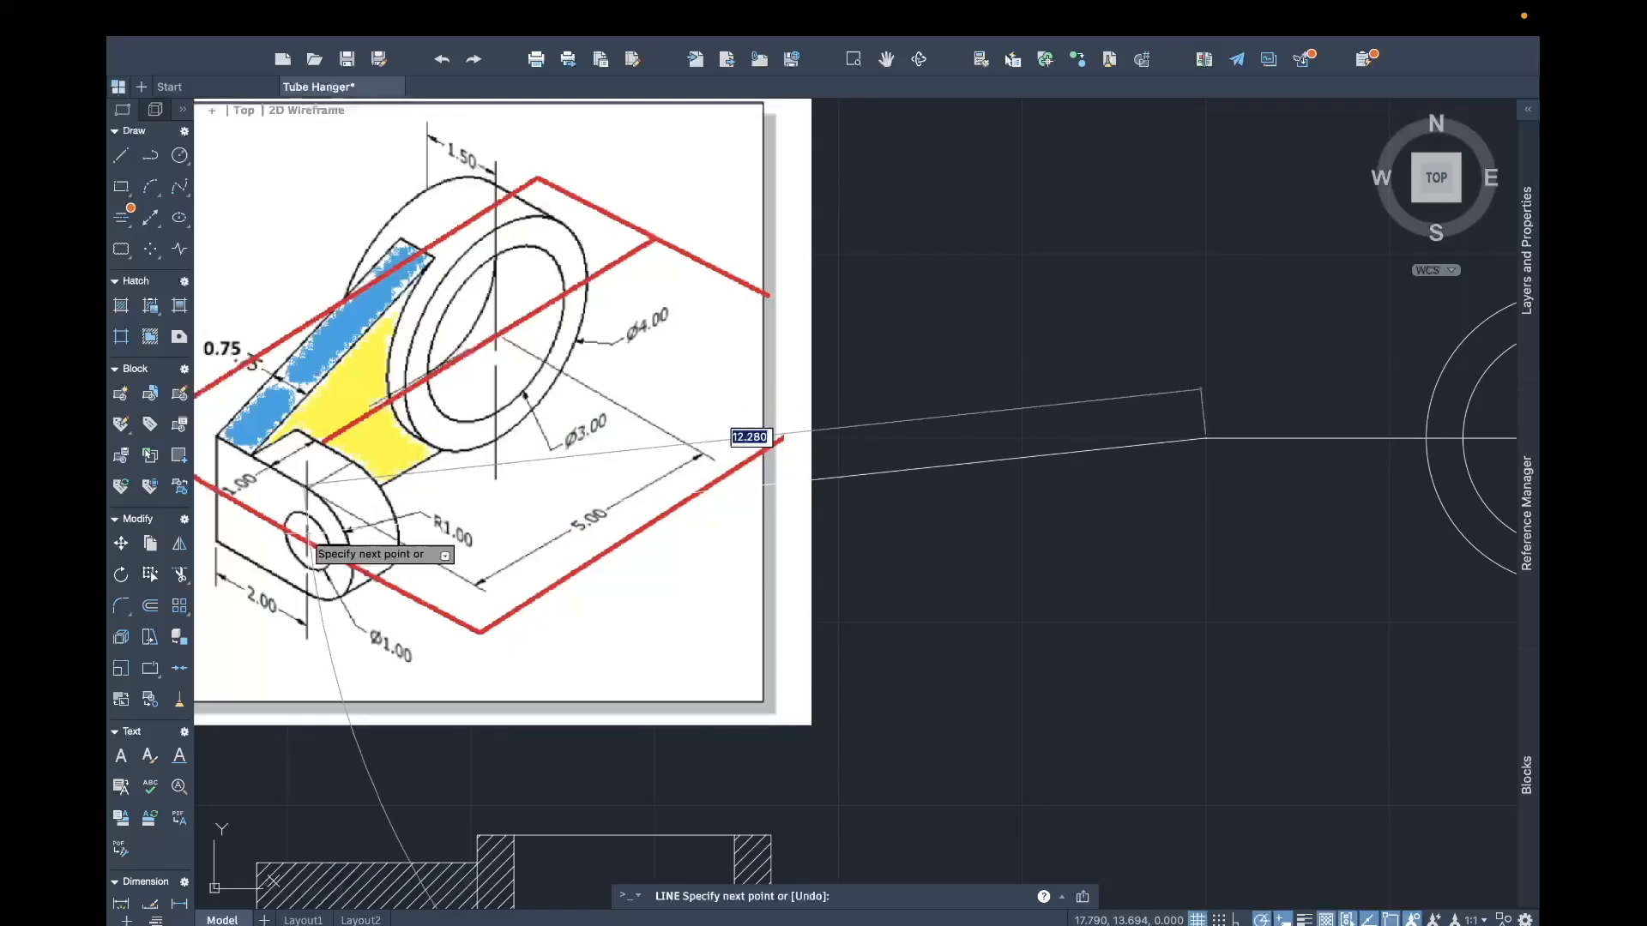
middle_click_drag(1163, 431, 1089, 452)
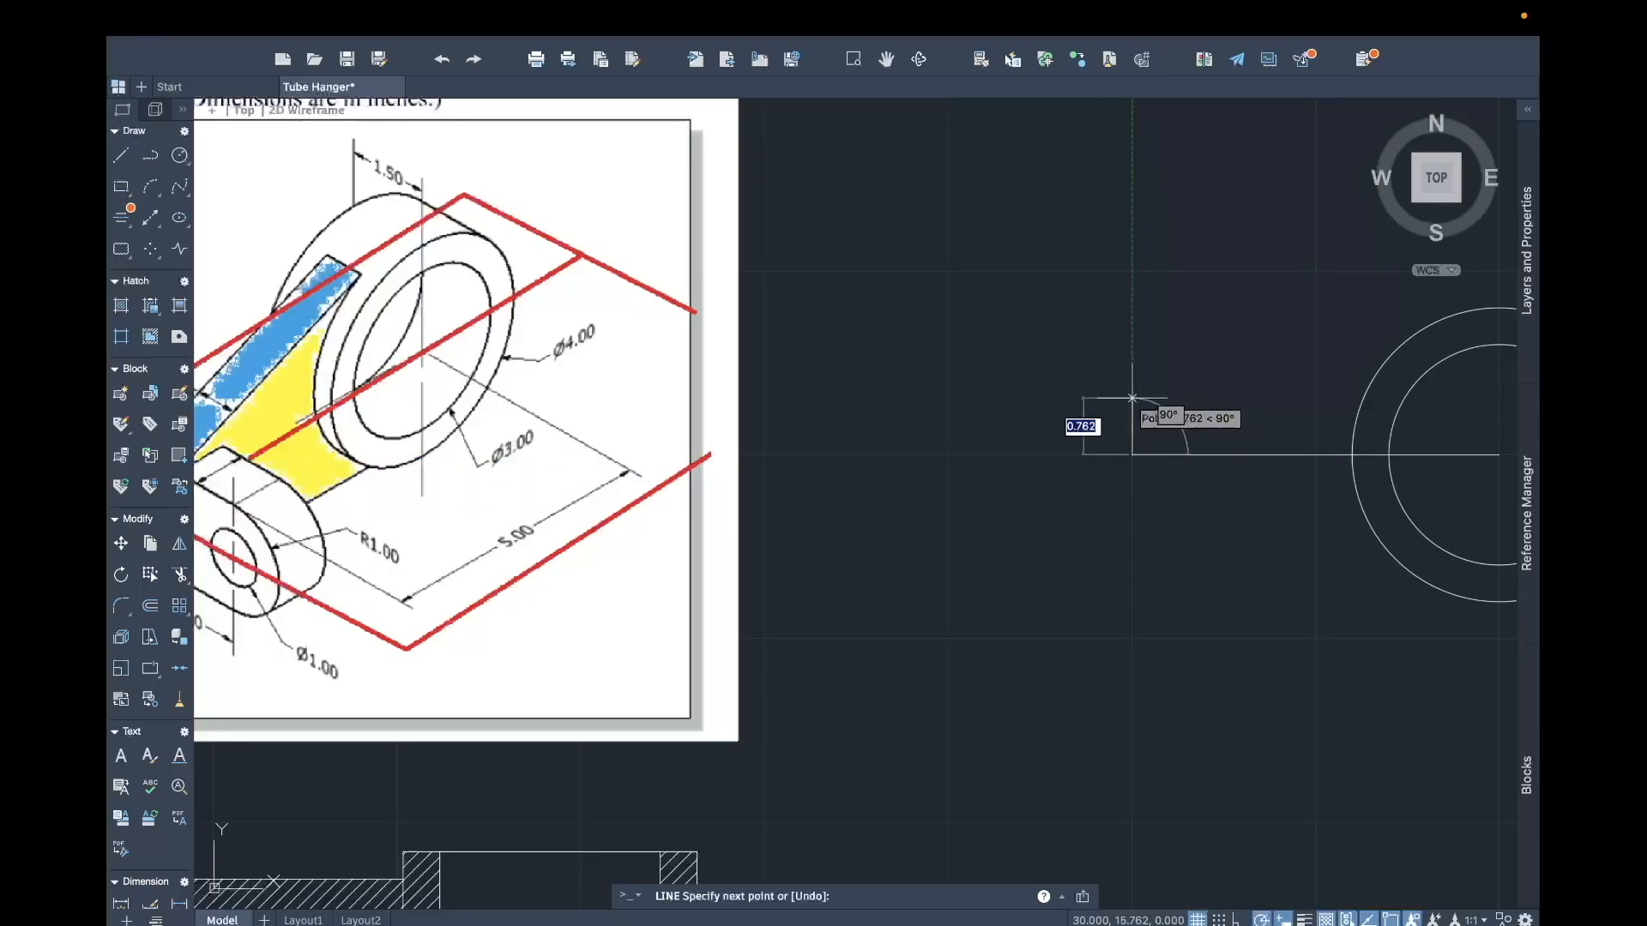
middle_click_drag(1097, 421, 1218, 395)
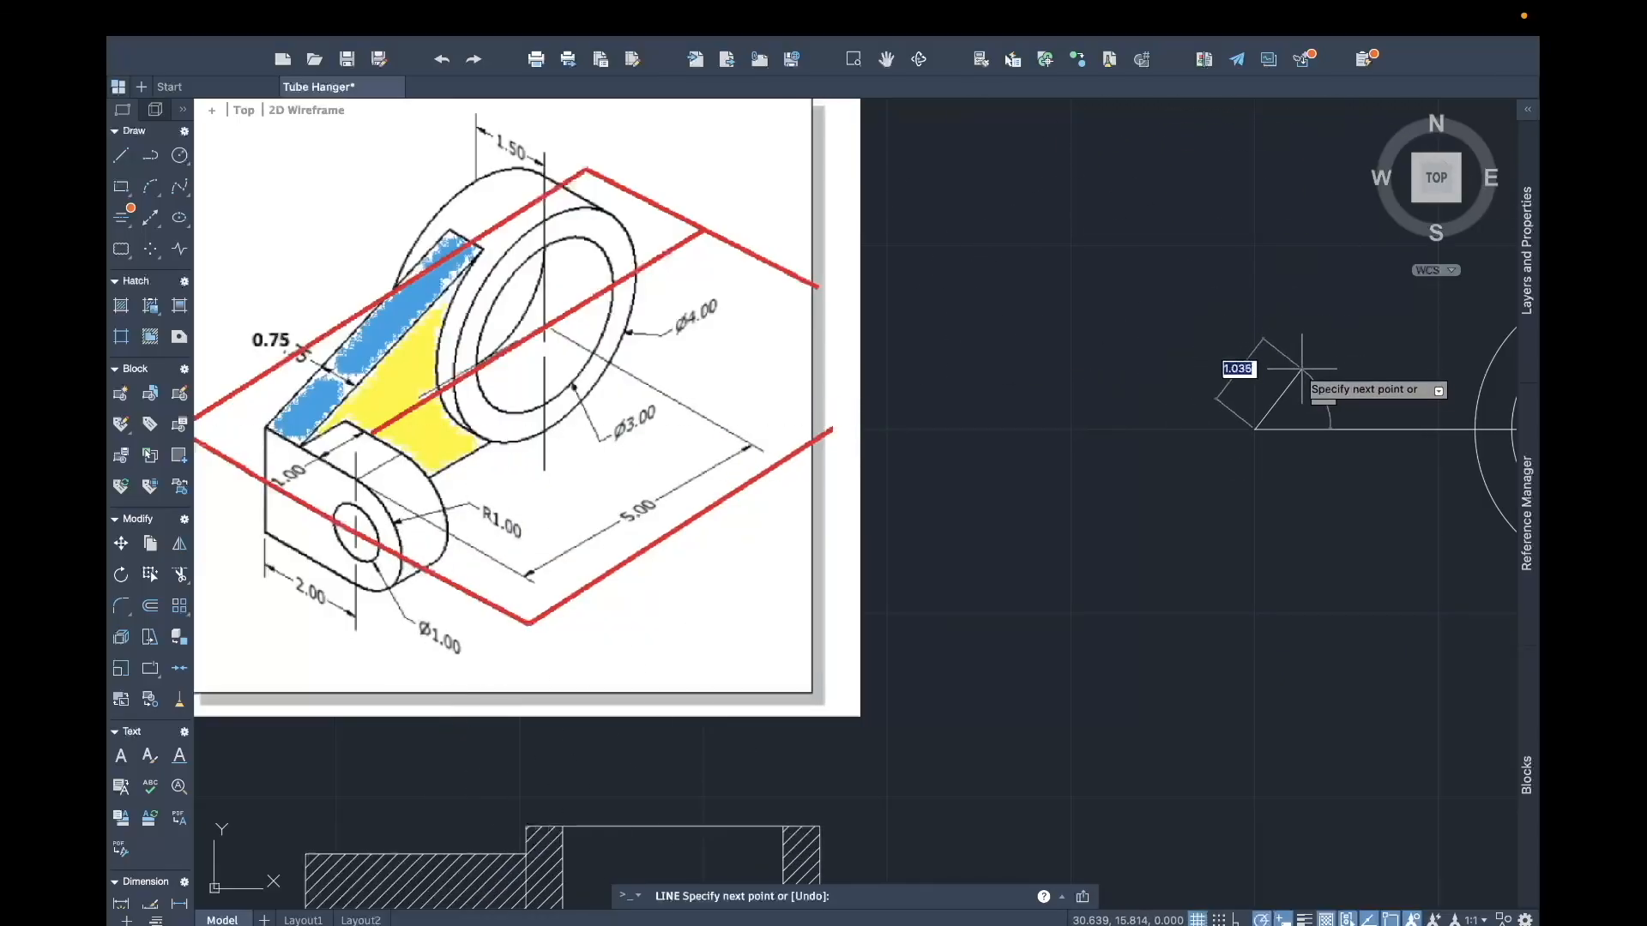
type("1")
key("Return")
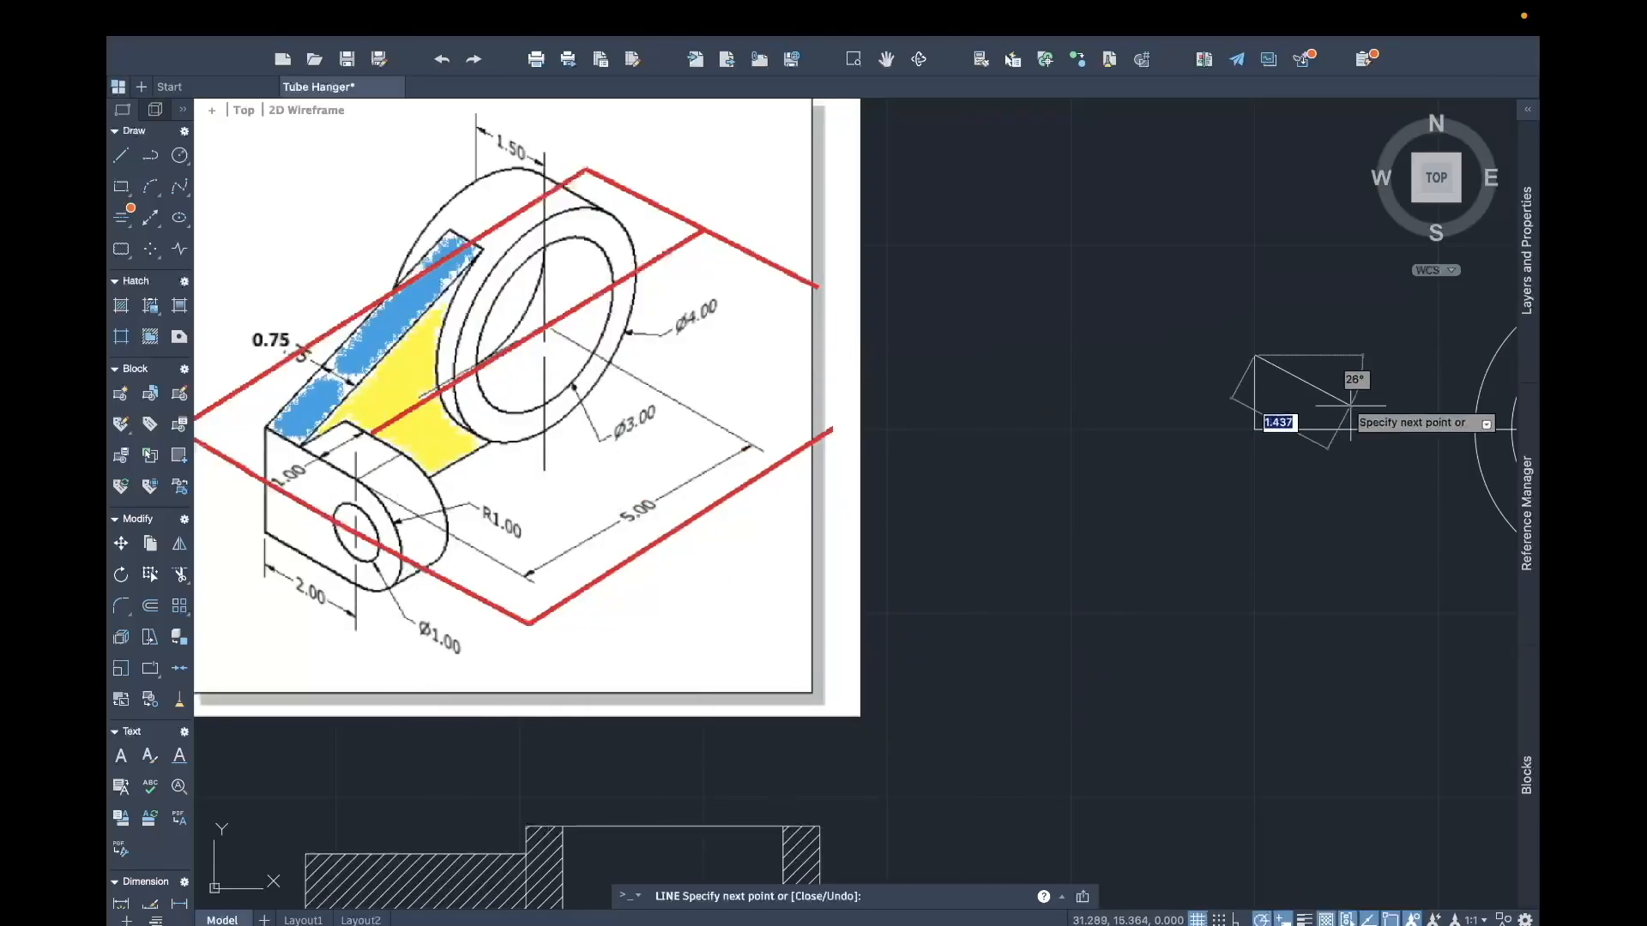
type("1")
key("Return")
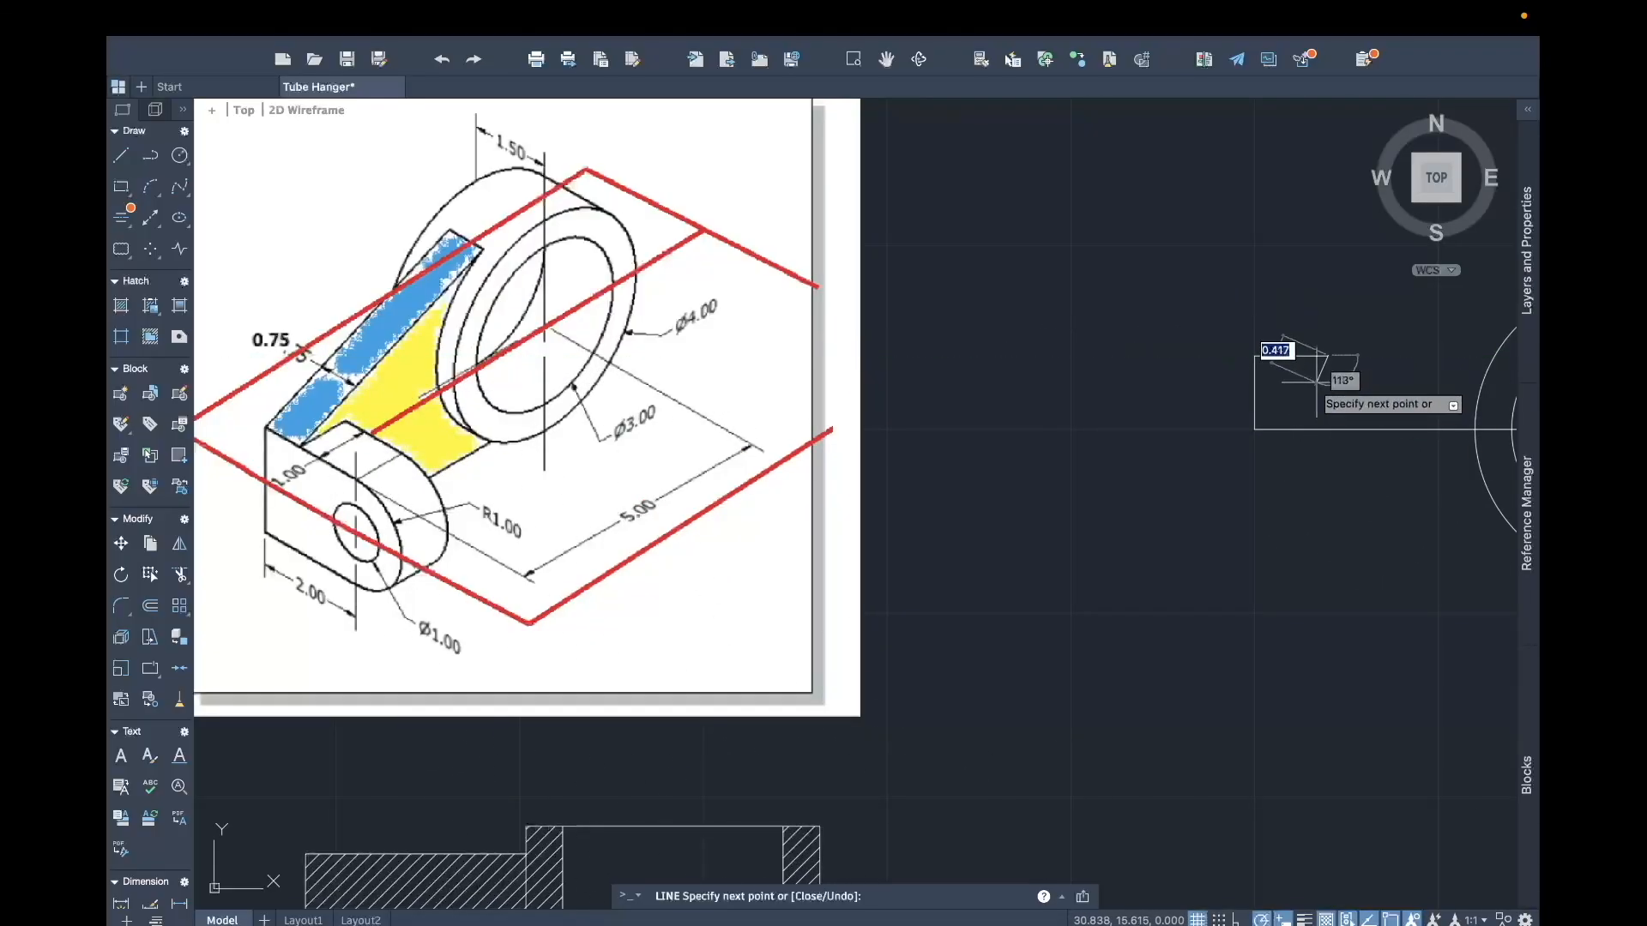
type("2")
key("Return")
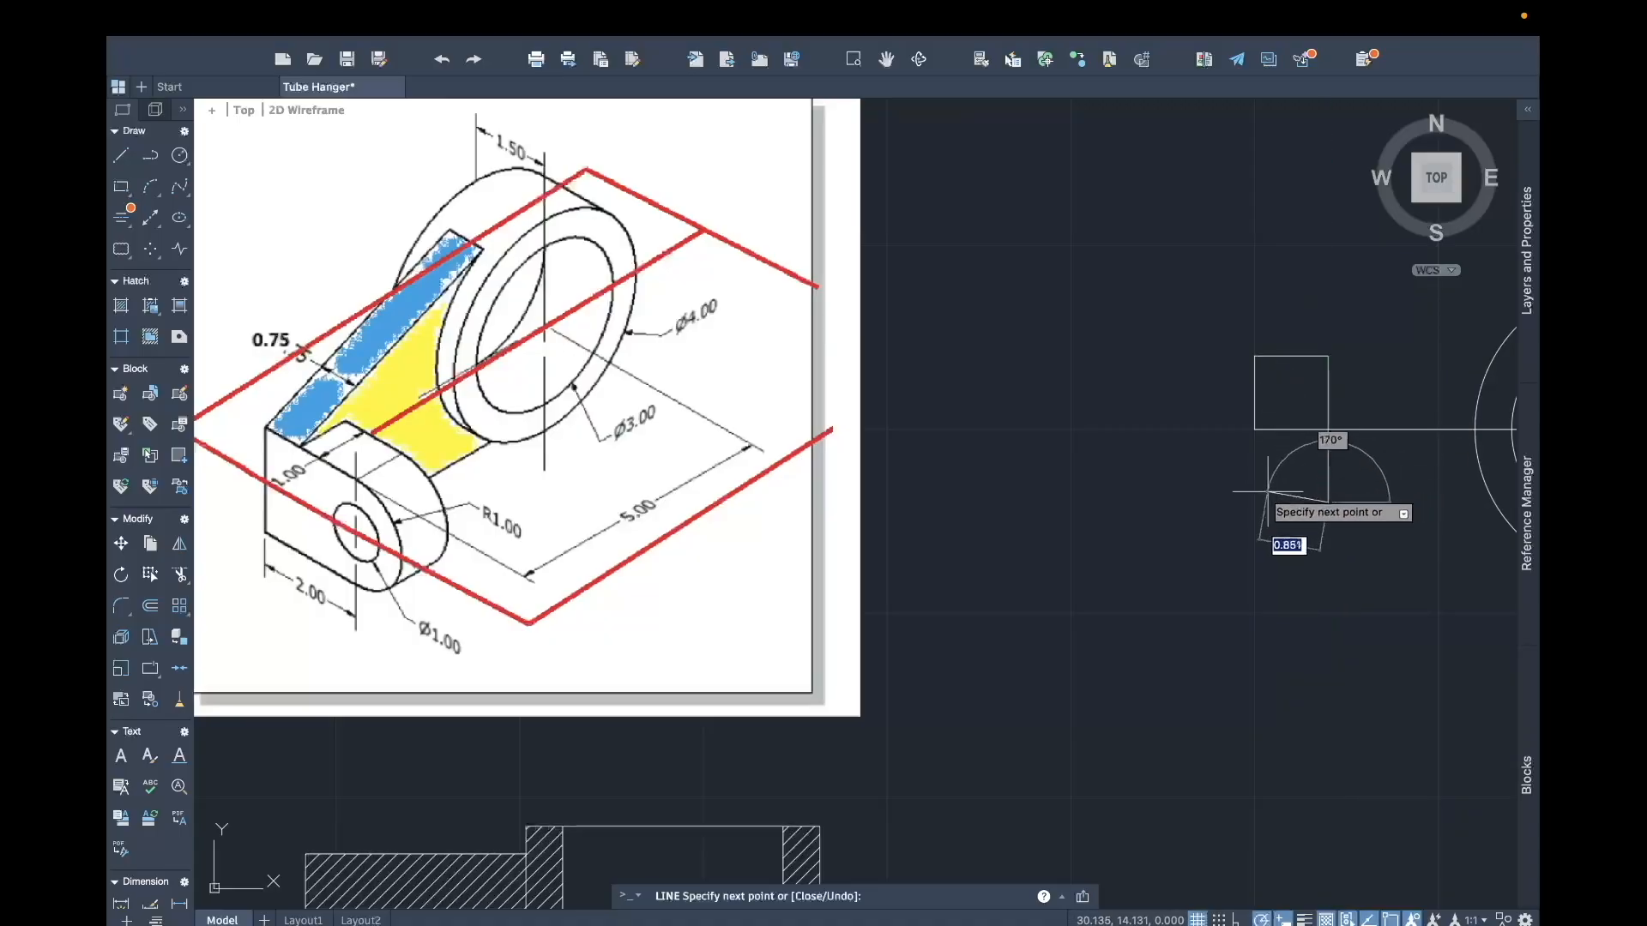
type("2")
key("Return")
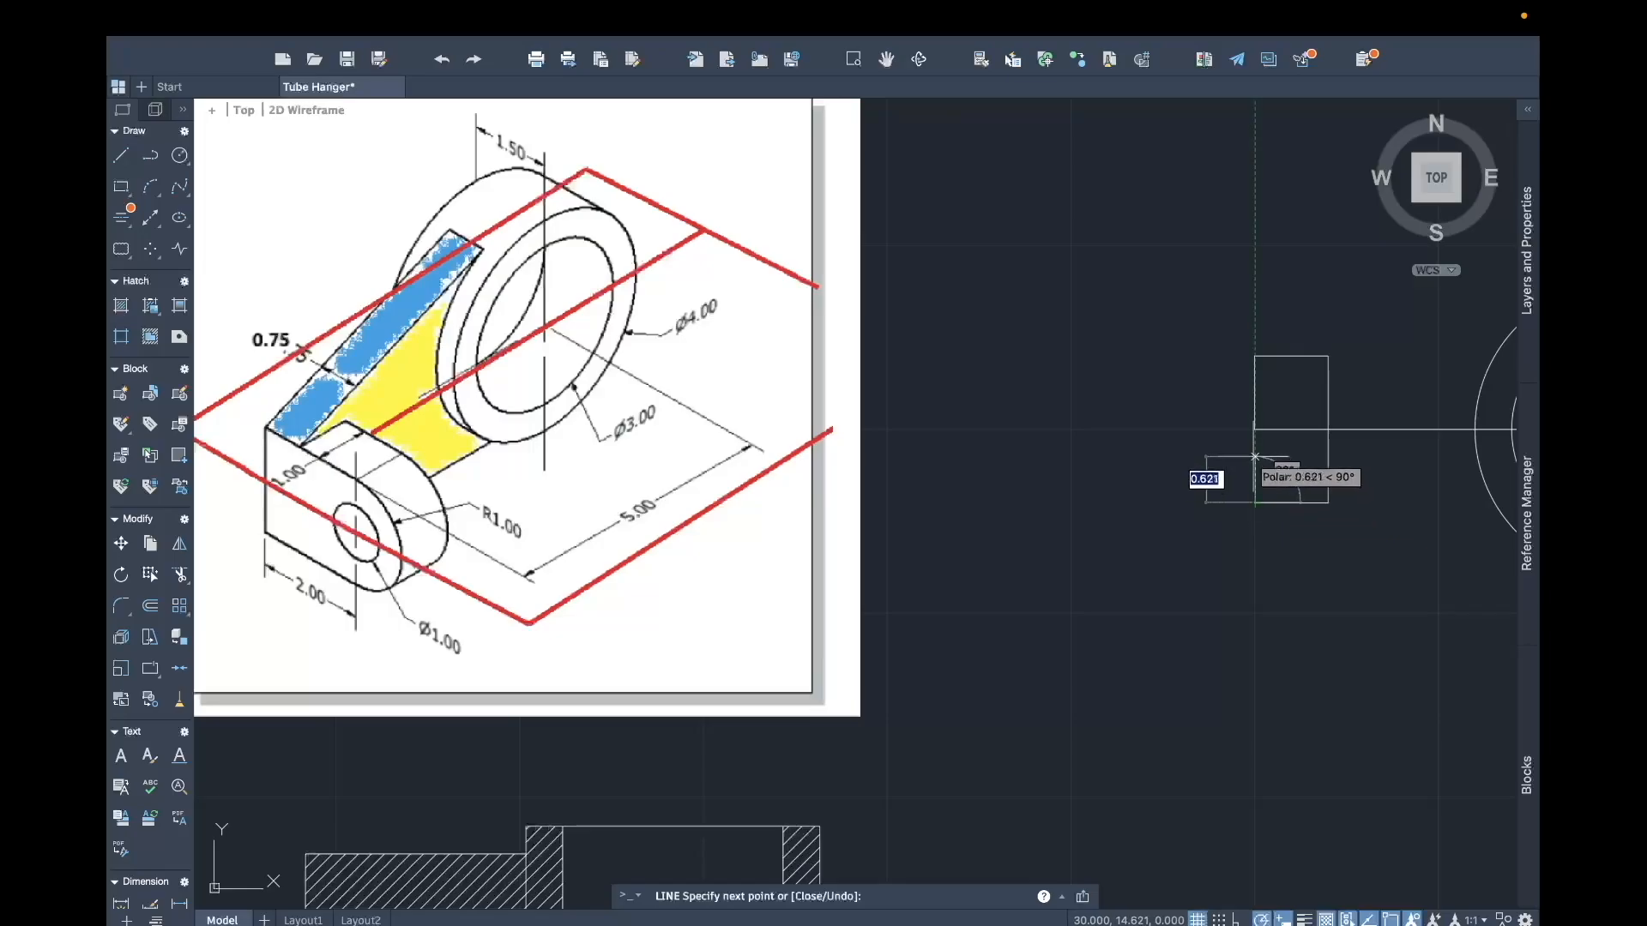
left_click(1255, 428)
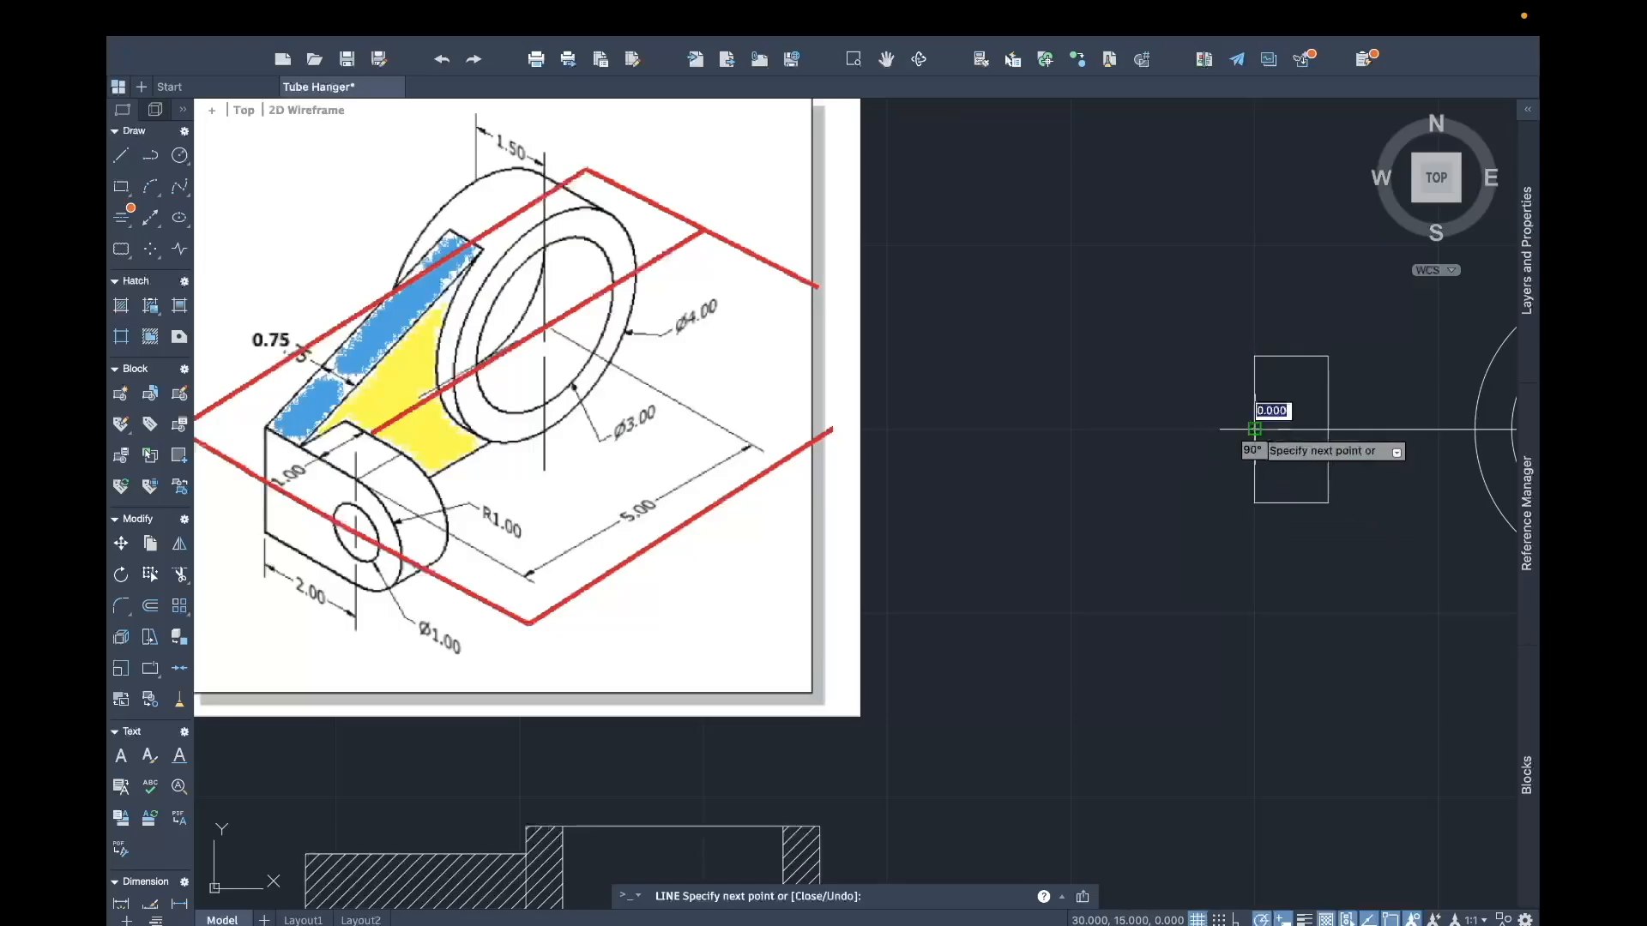
Step: End the line command and erase the 5-long horizontal construction line running from the rectangle to the circles' centre
key("Escape")
middle_click_drag(1397, 456, 1256, 464)
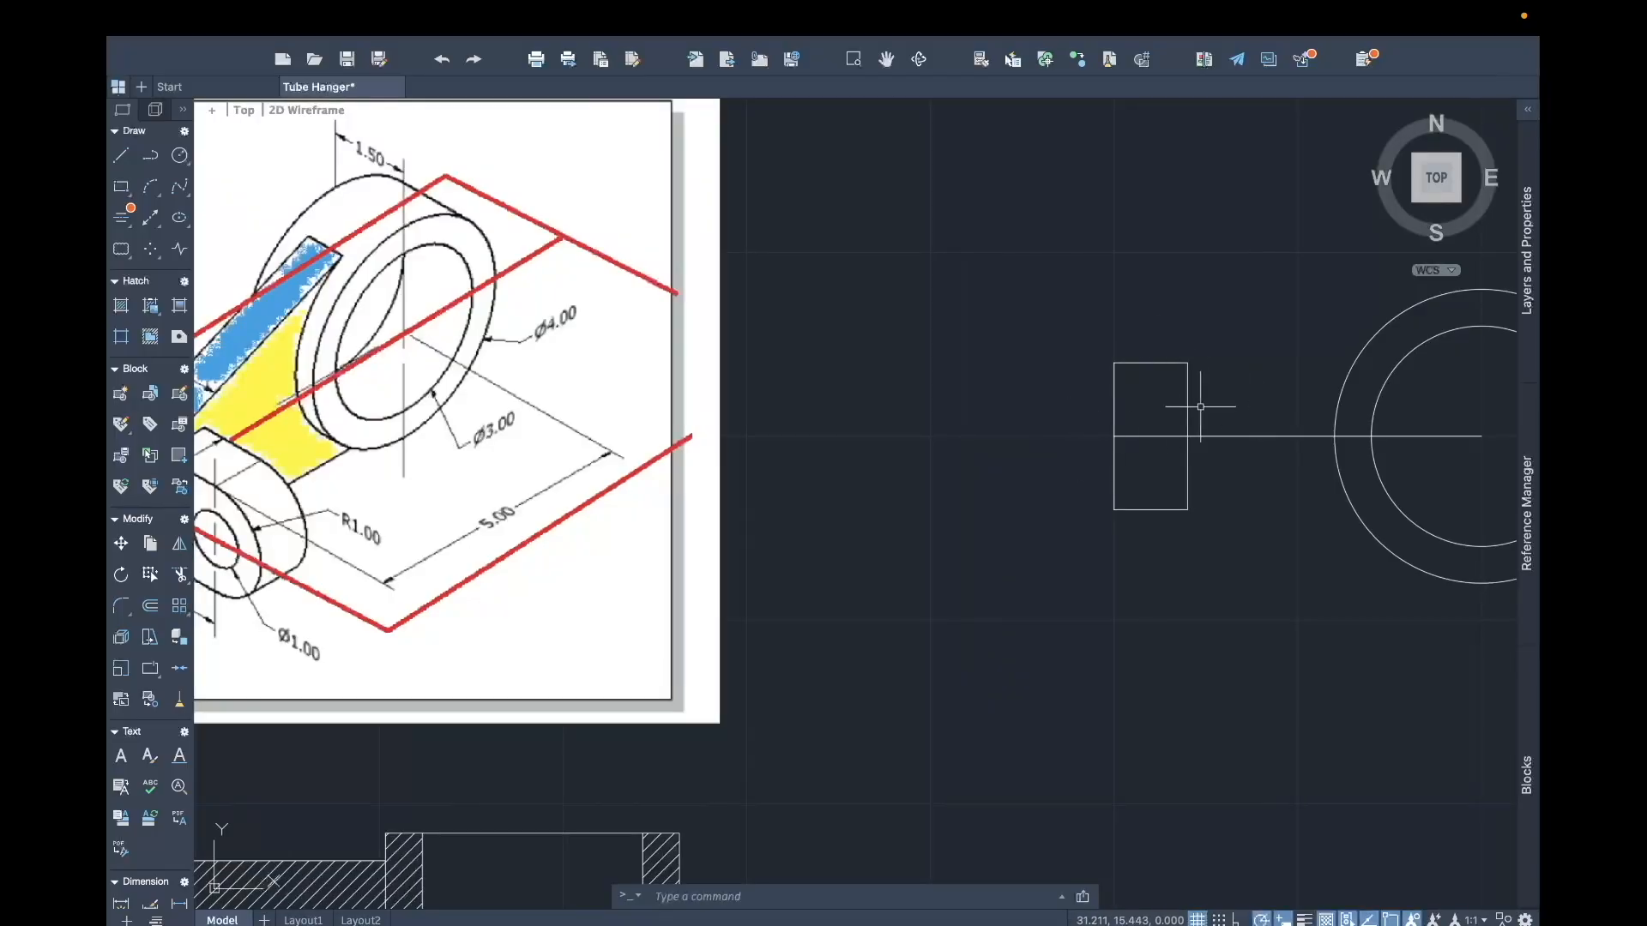
middle_click_drag(1051, 477, 1080, 442)
middle_click_drag(931, 485, 1066, 486)
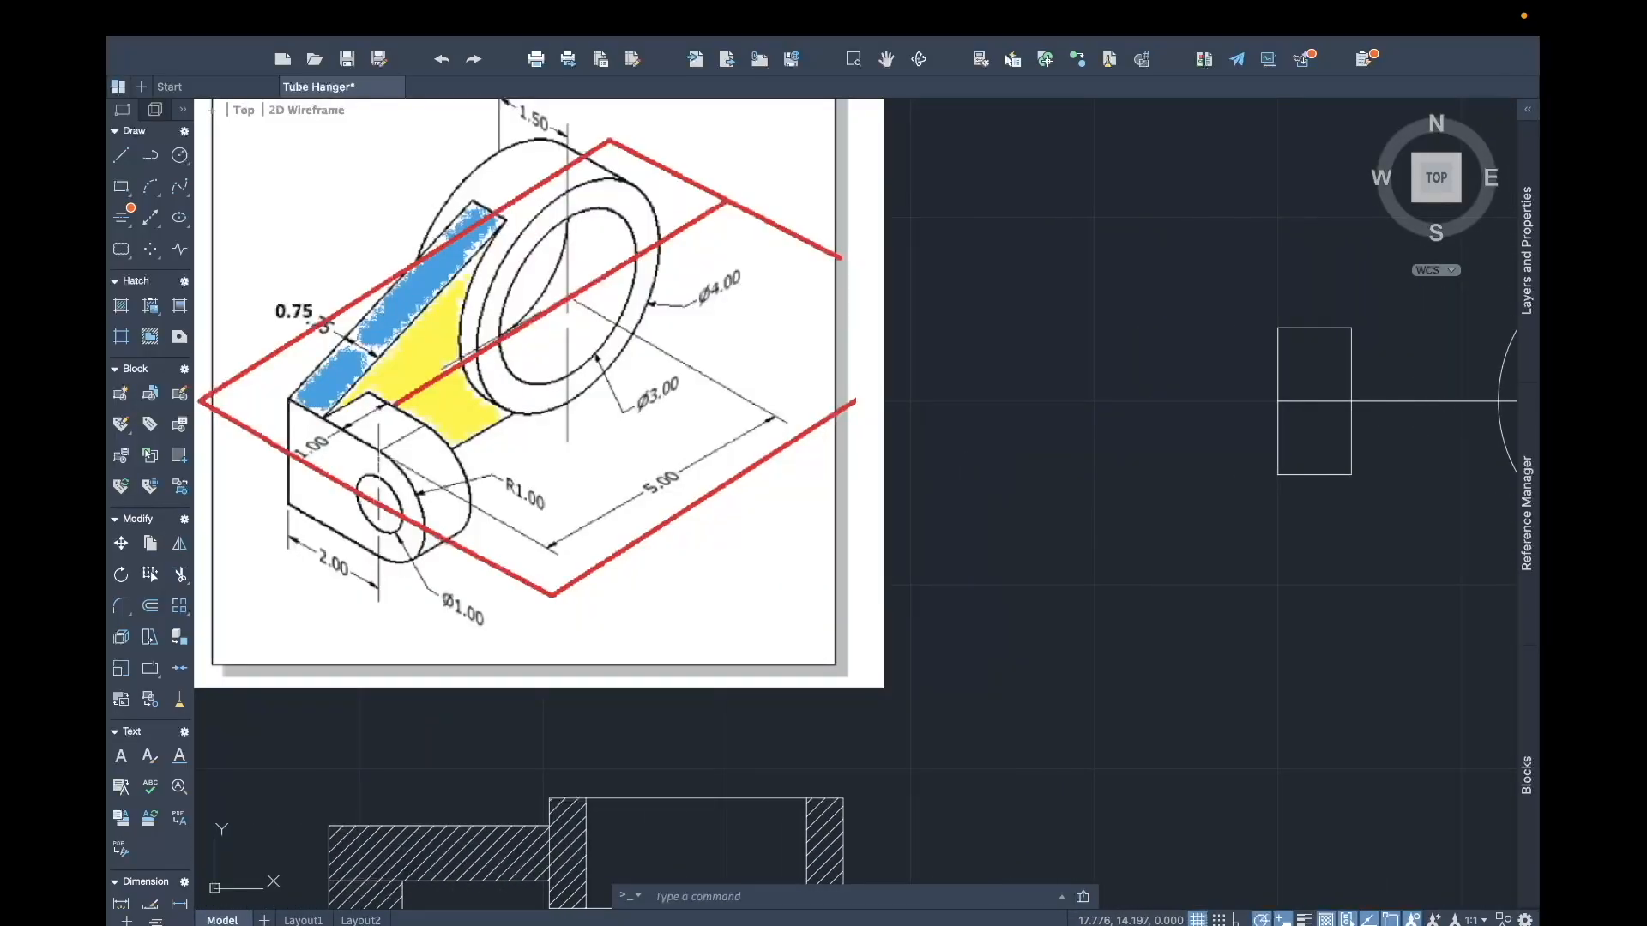
mouse_move(460, 417)
left_mouse_down()
mouse_move(382, 457)
mouse_move(493, 567)
mouse_move(455, 426)
left_mouse_up()
middle_click_drag(1254, 362, 1021, 361)
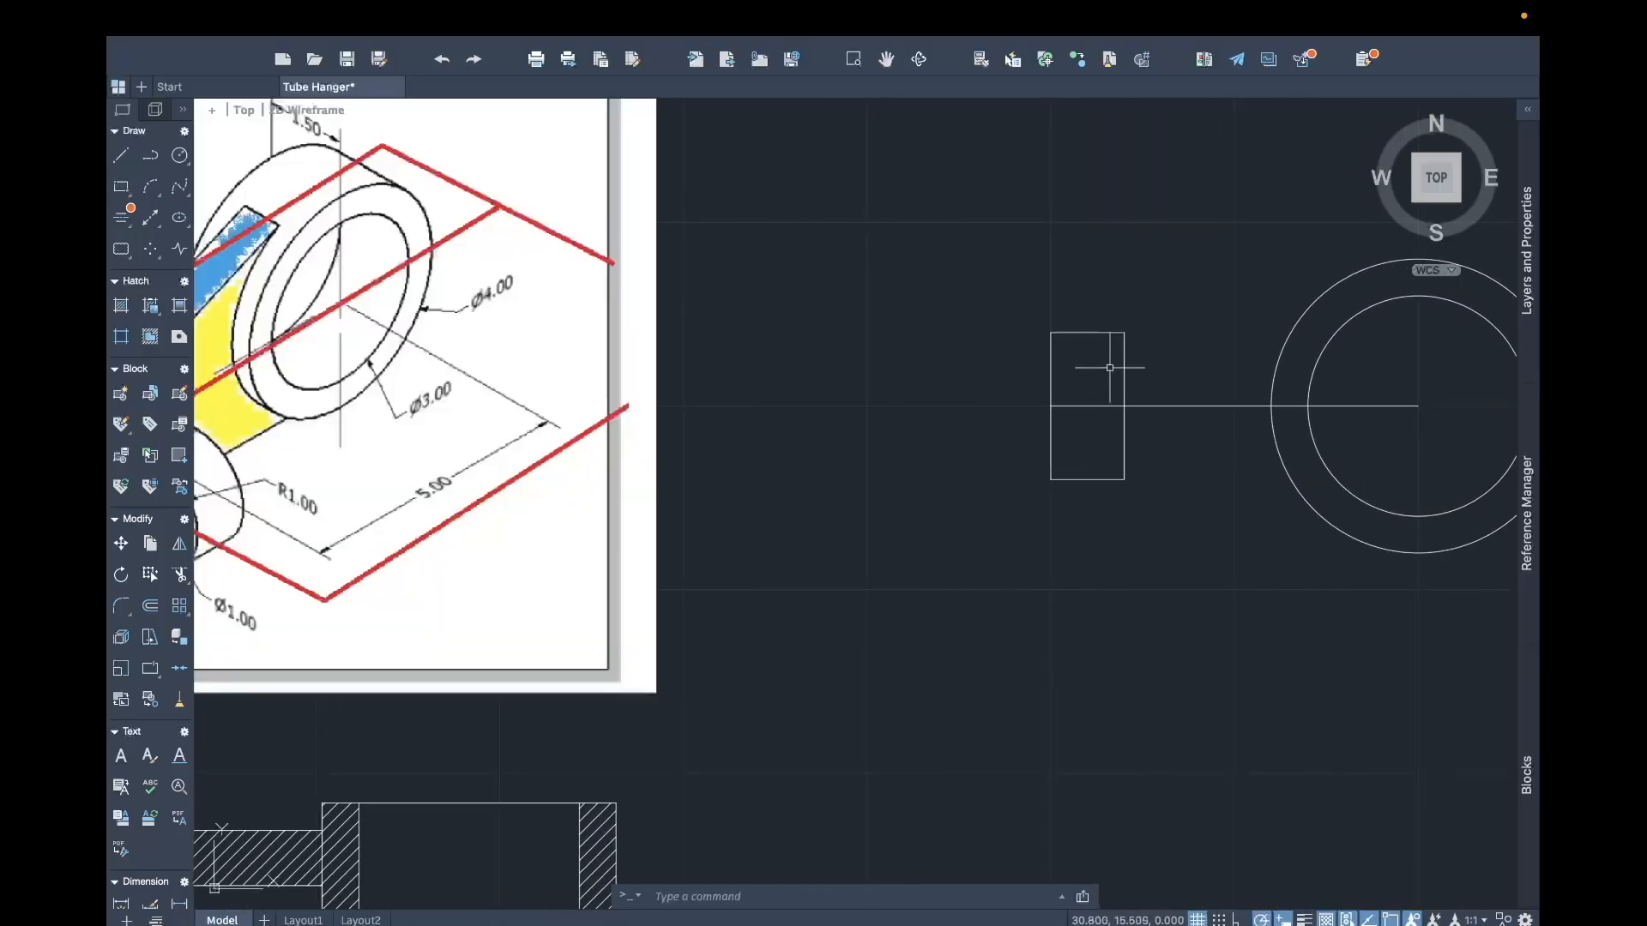
type("erase")
key("Return")
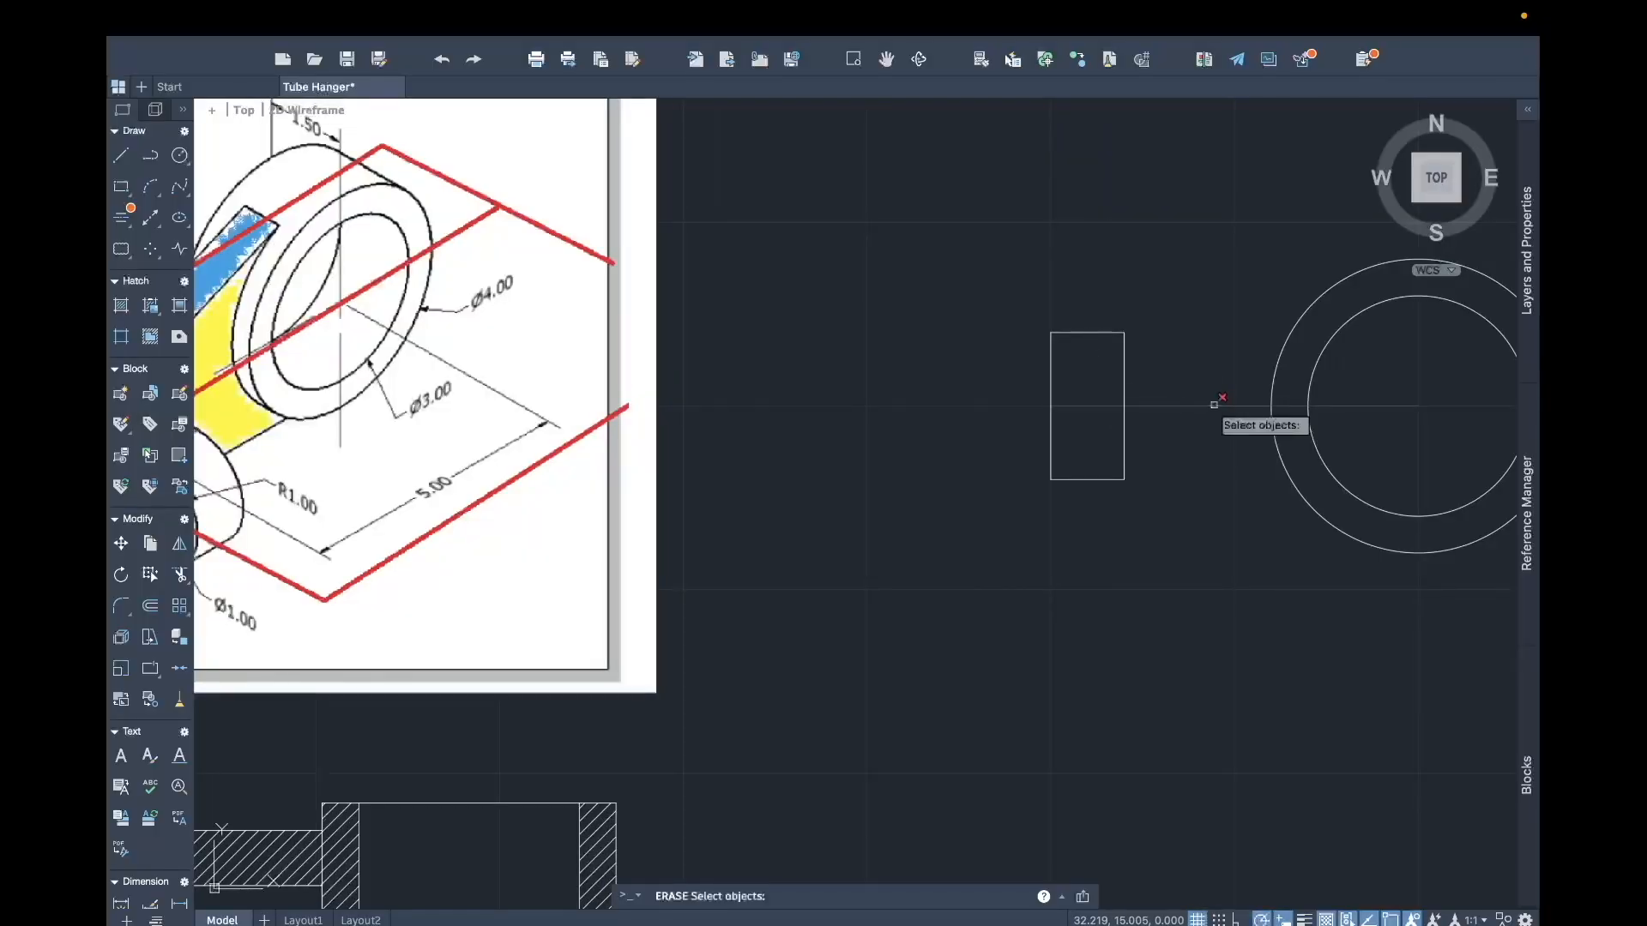
key("Escape")
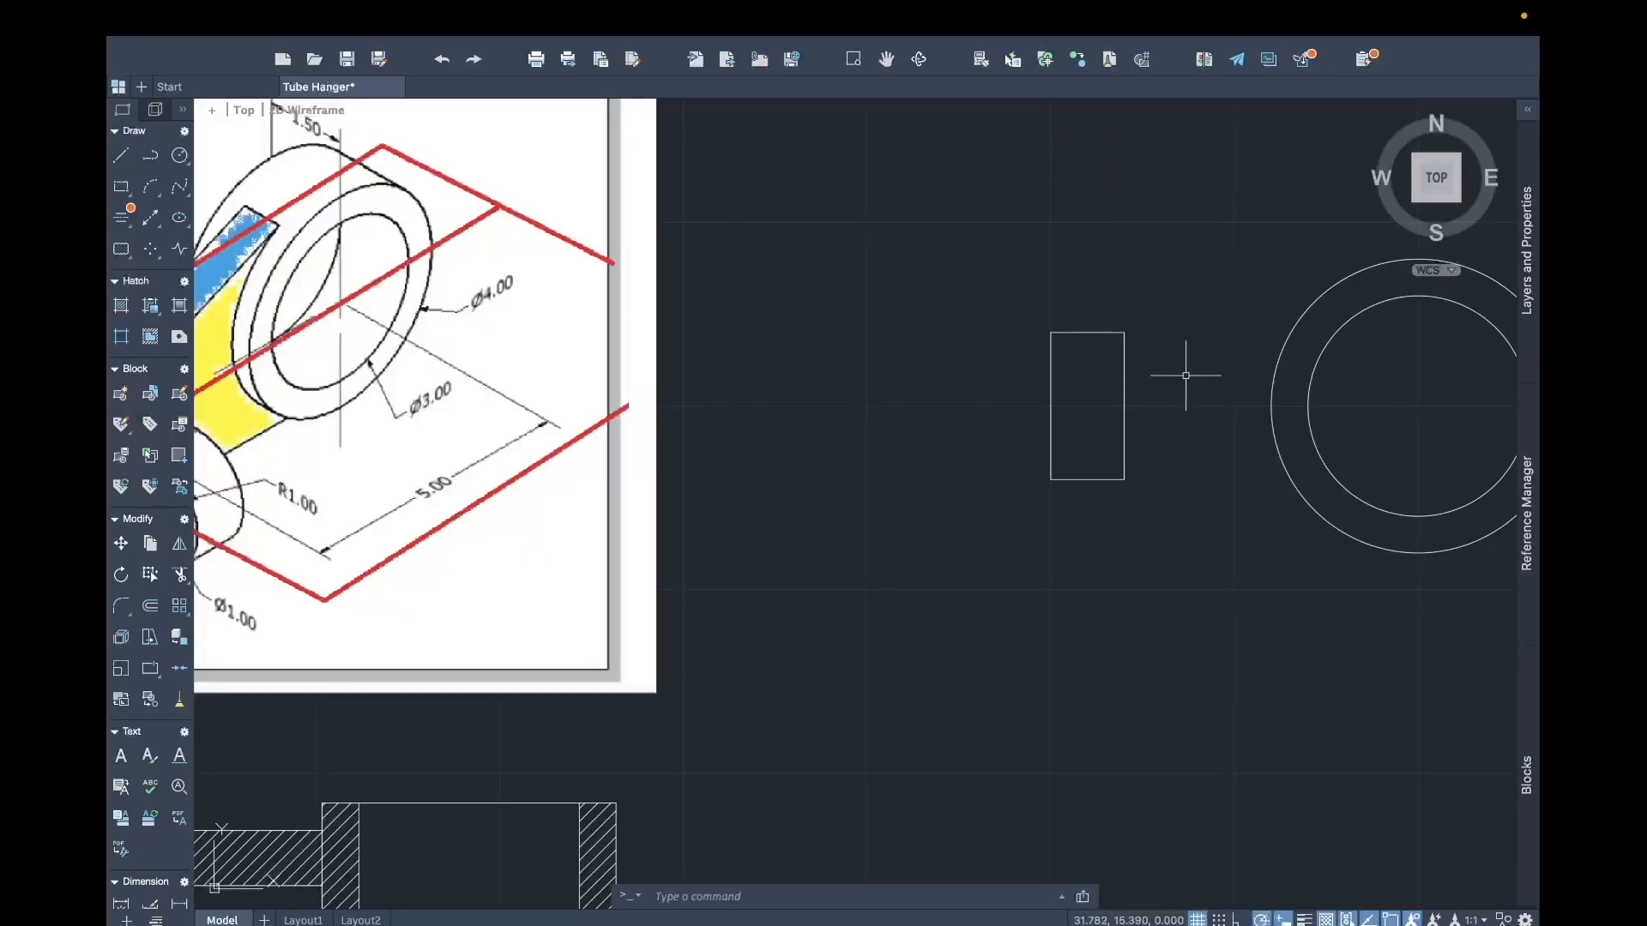
Step: Draw a line from the rectangle's upper-left corner tangent to the top of the outer circle
middle_click_drag(1161, 379, 1047, 437)
mouse_move(857, 467)
middle_mouse_down()
mouse_move(1005, 397)
mouse_move(1225, 477)
middle_mouse_up()
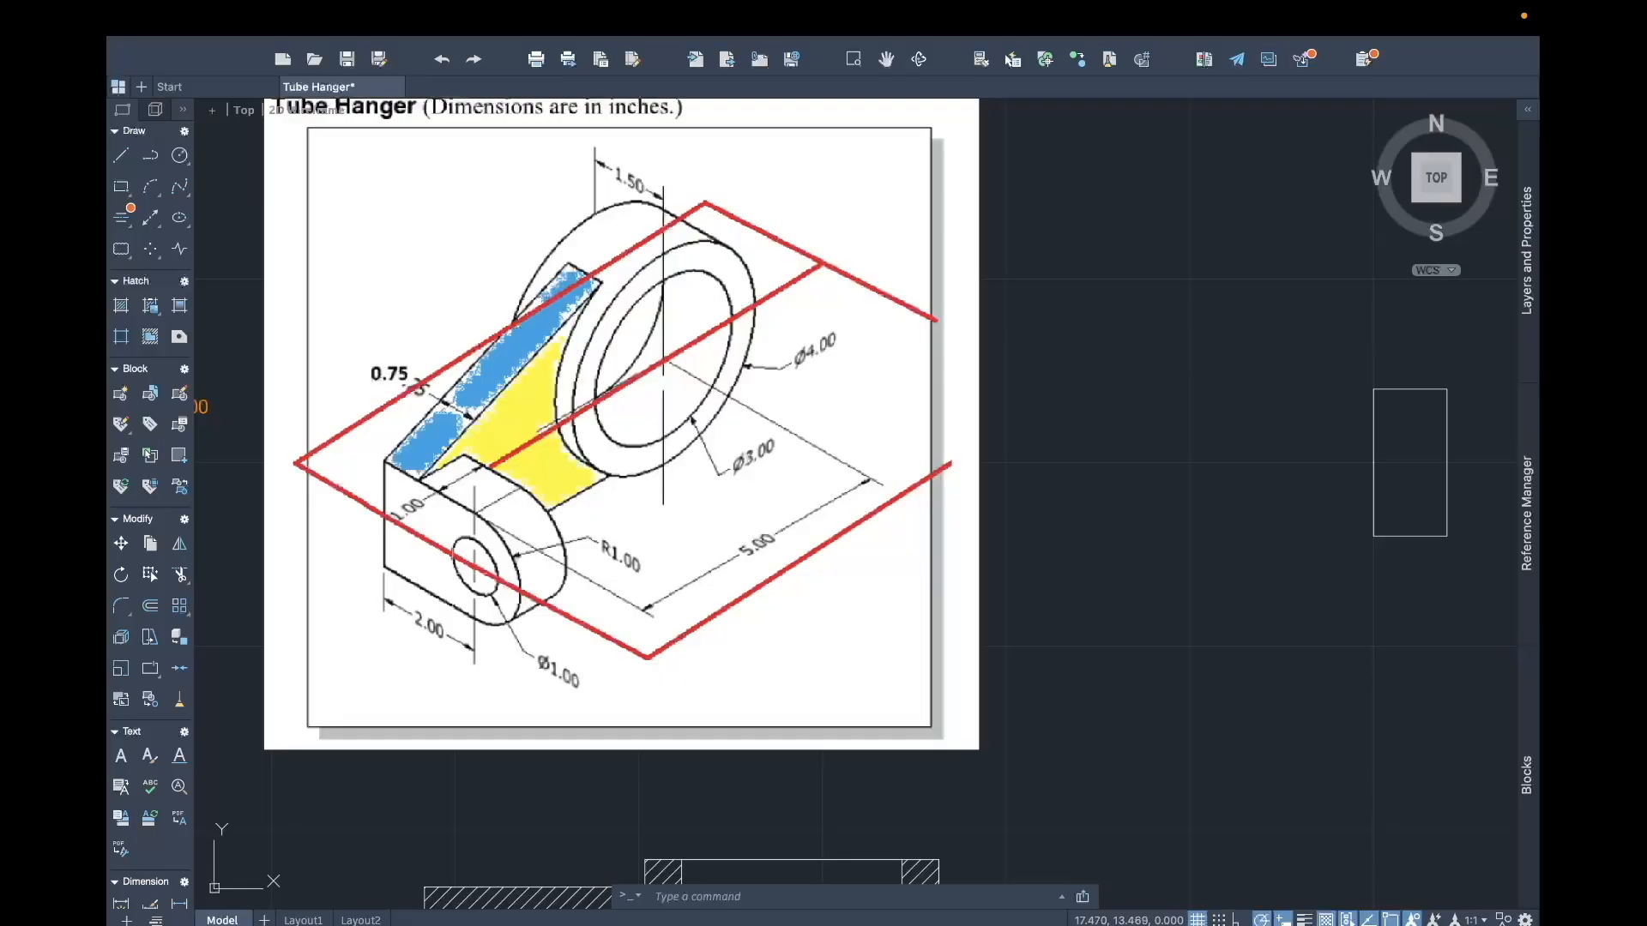
mouse_move(1049, 397)
middle_mouse_down()
mouse_move(738, 363)
mouse_move(402, 411)
middle_mouse_up()
mouse_move(523, 425)
middle_mouse_down()
mouse_move(480, 469)
mouse_move(621, 497)
middle_mouse_up()
type("lin")
key("Return")
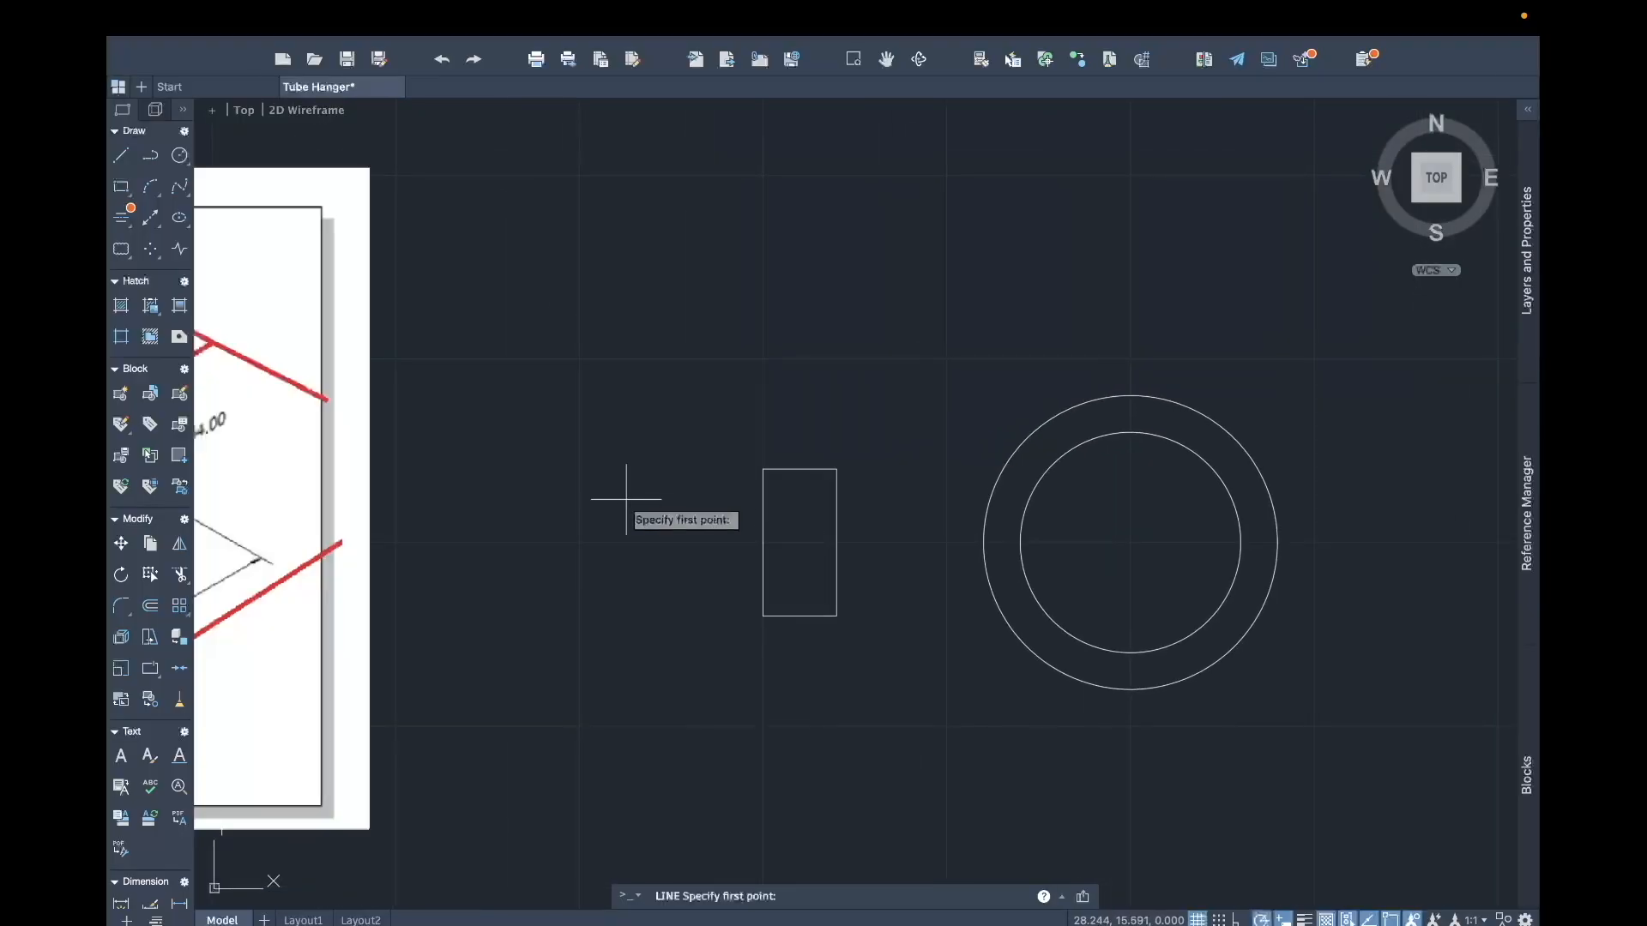
left_click(763, 468)
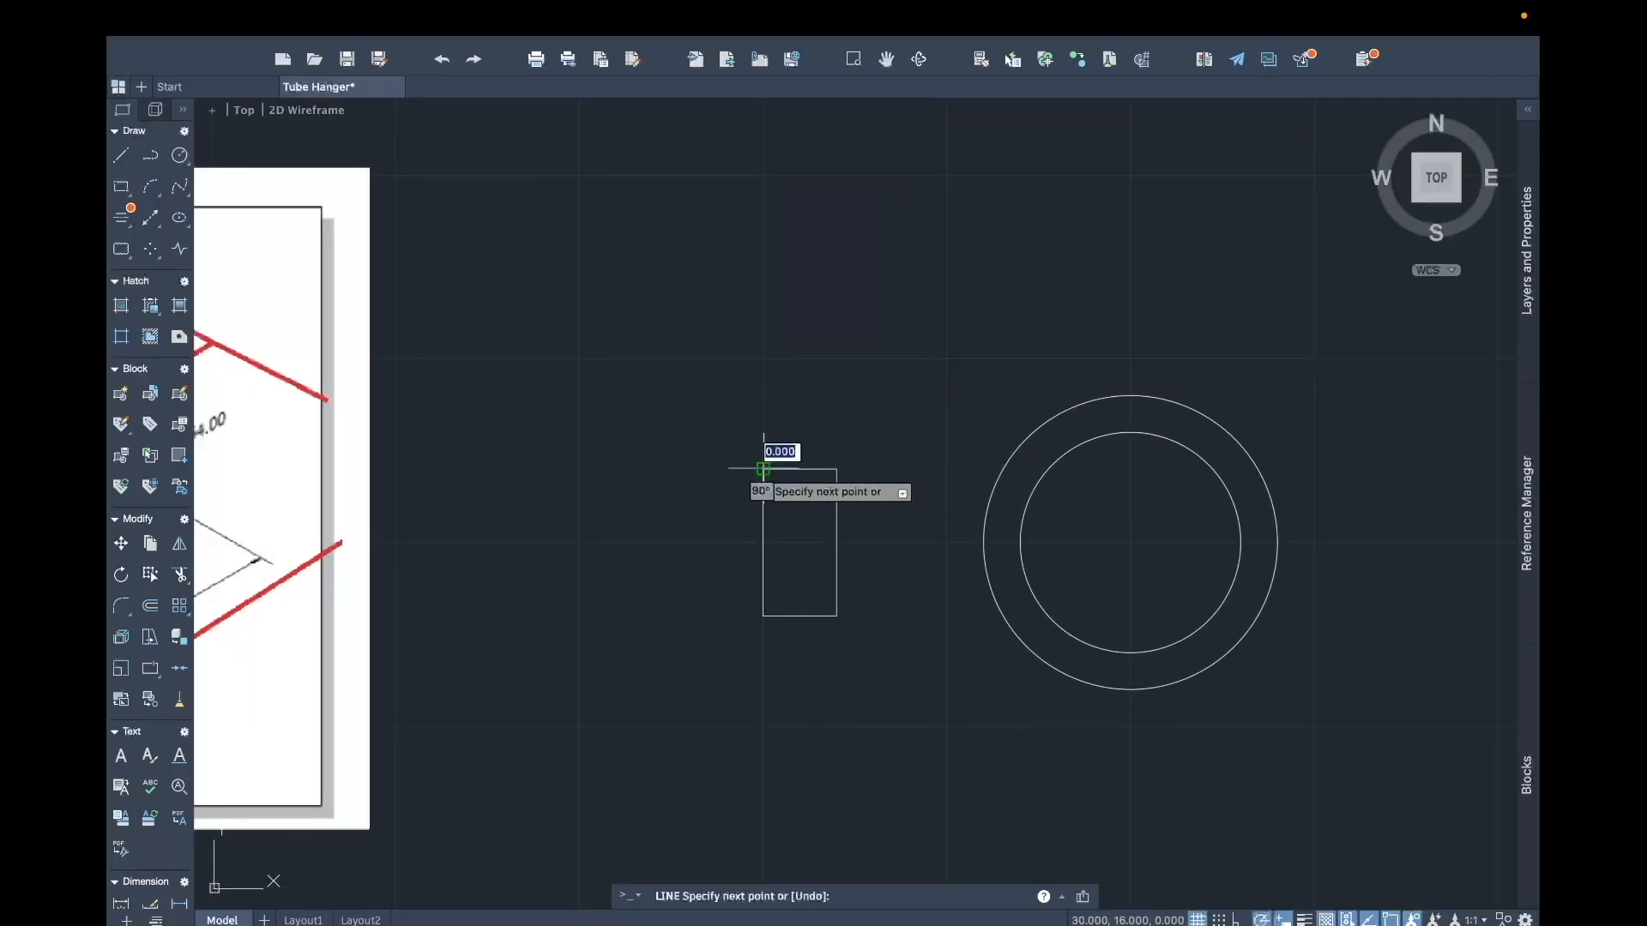
right_click(970, 425)
mouse_move(1032, 535)
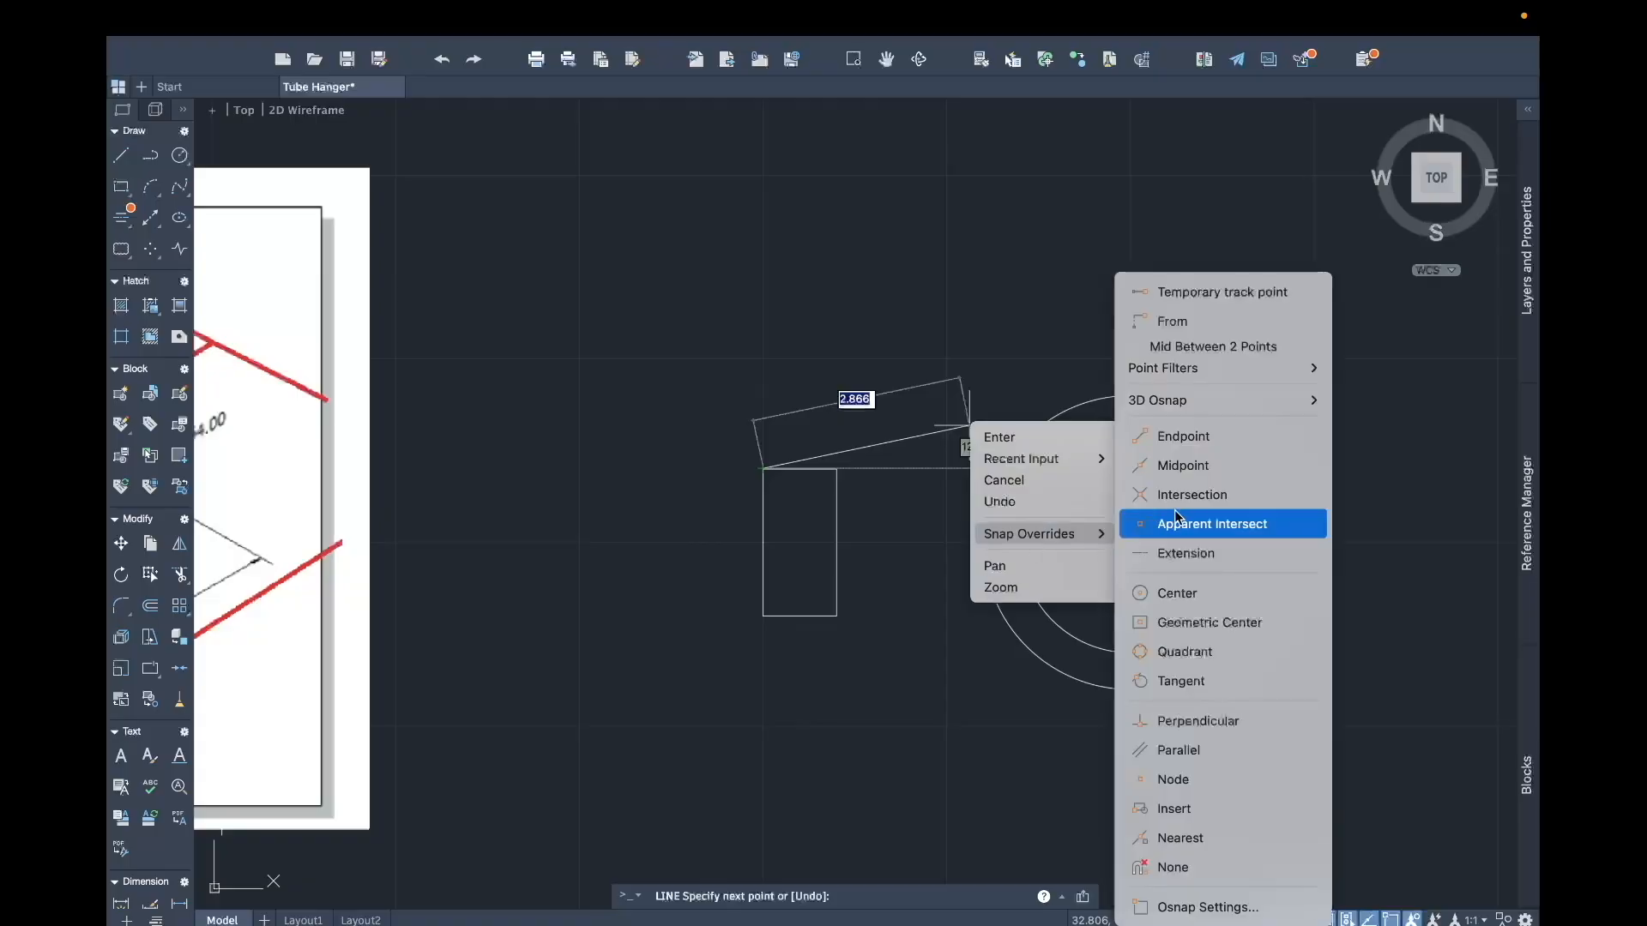
left_click(1192, 681)
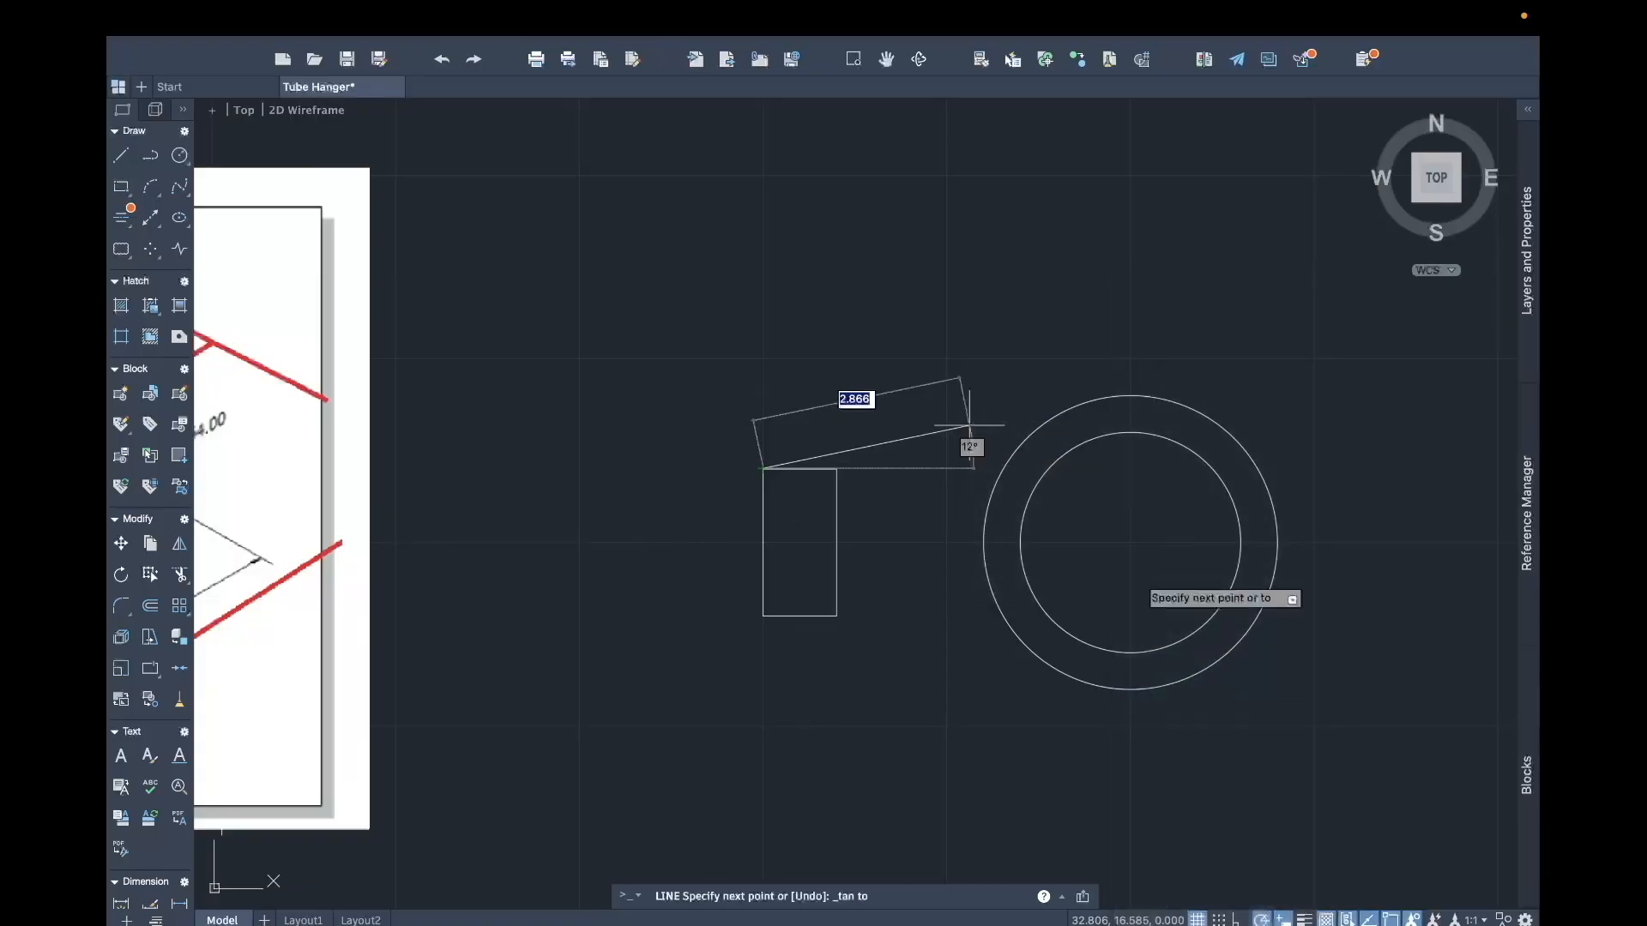
left_click(1094, 405)
key("Return")
Step: Draw a line from the rectangle's lower-left corner tangent to the bottom of the outer circle
middle_click_drag(877, 556, 999, 395)
type("l")
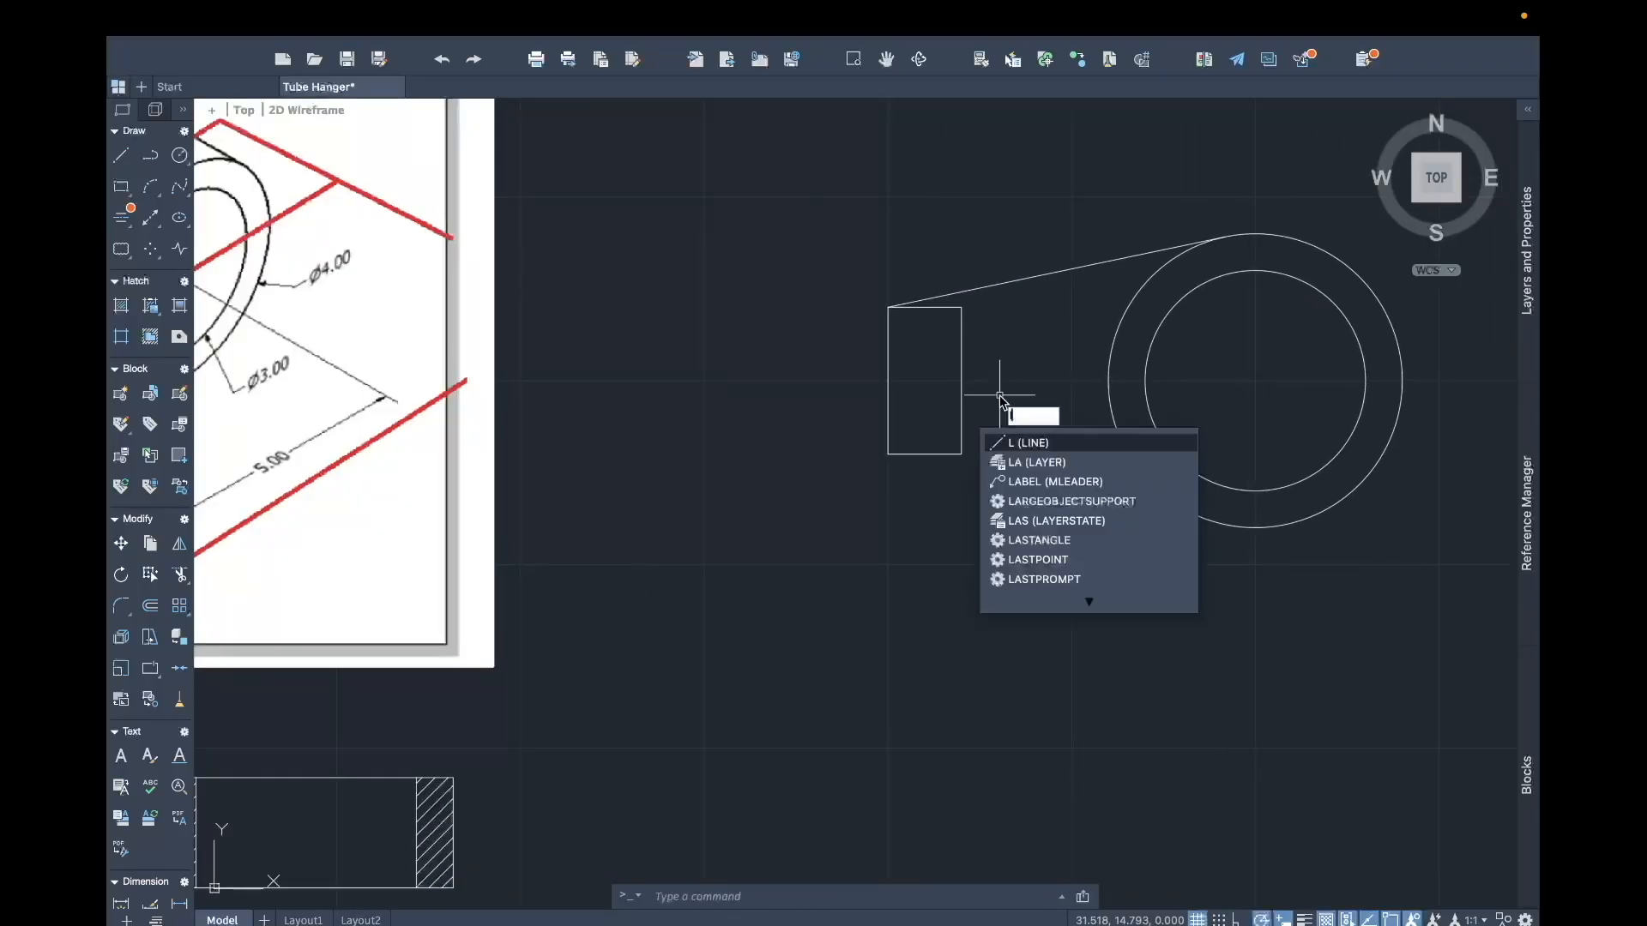
key("Return")
left_click(888, 453)
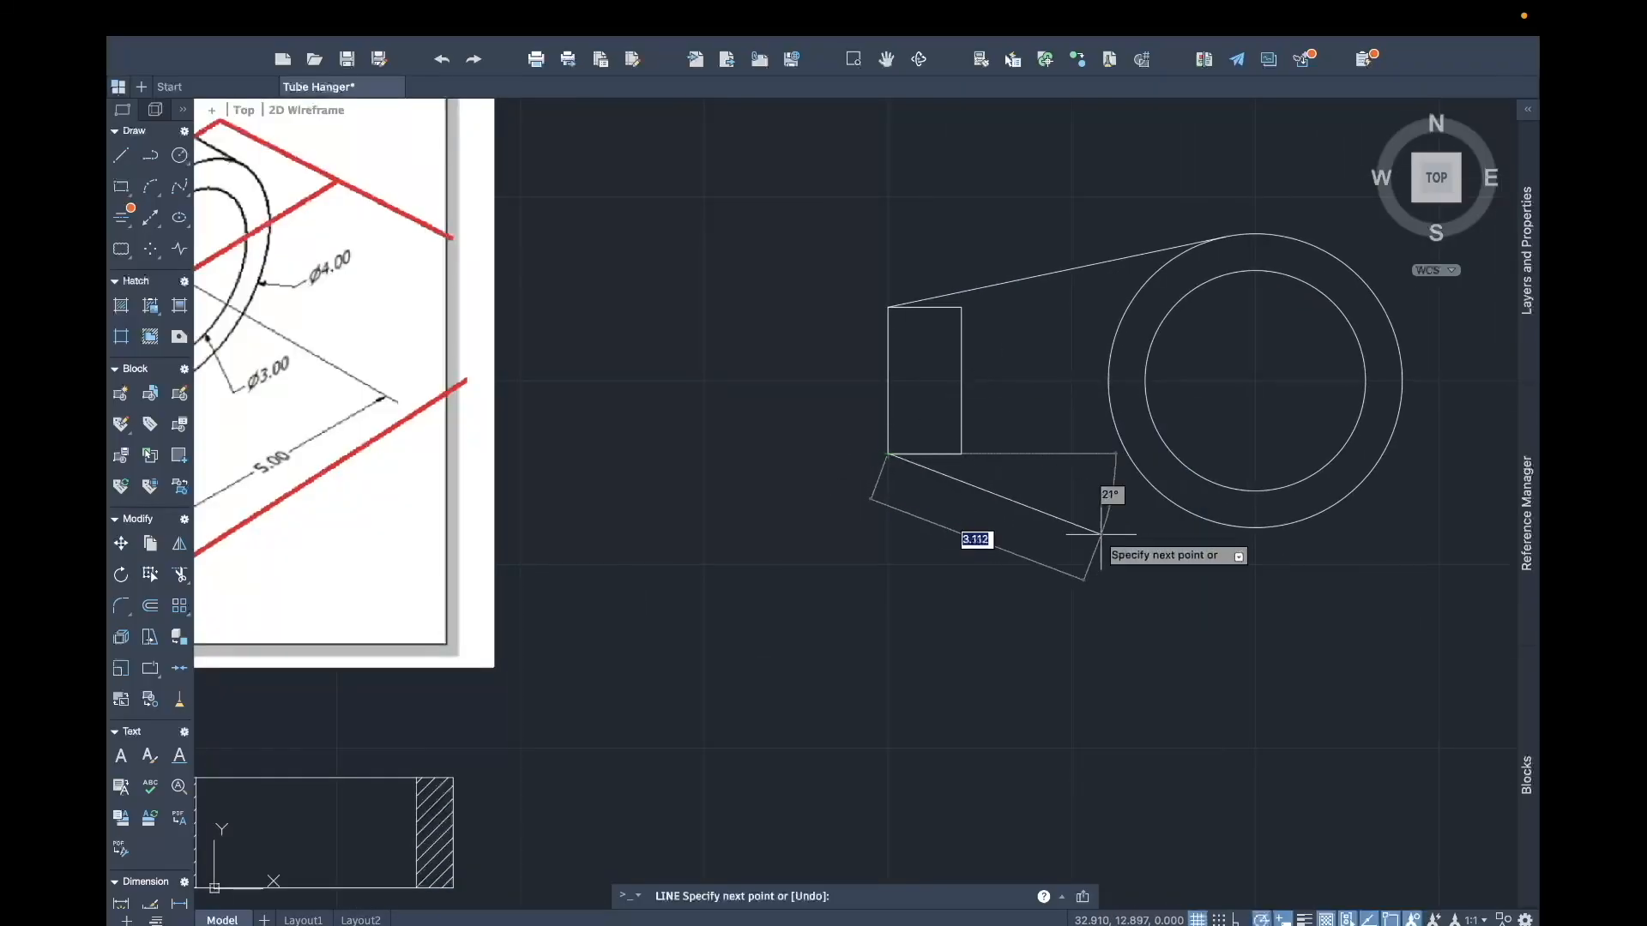
right_click(1105, 532)
mouse_move(1159, 640)
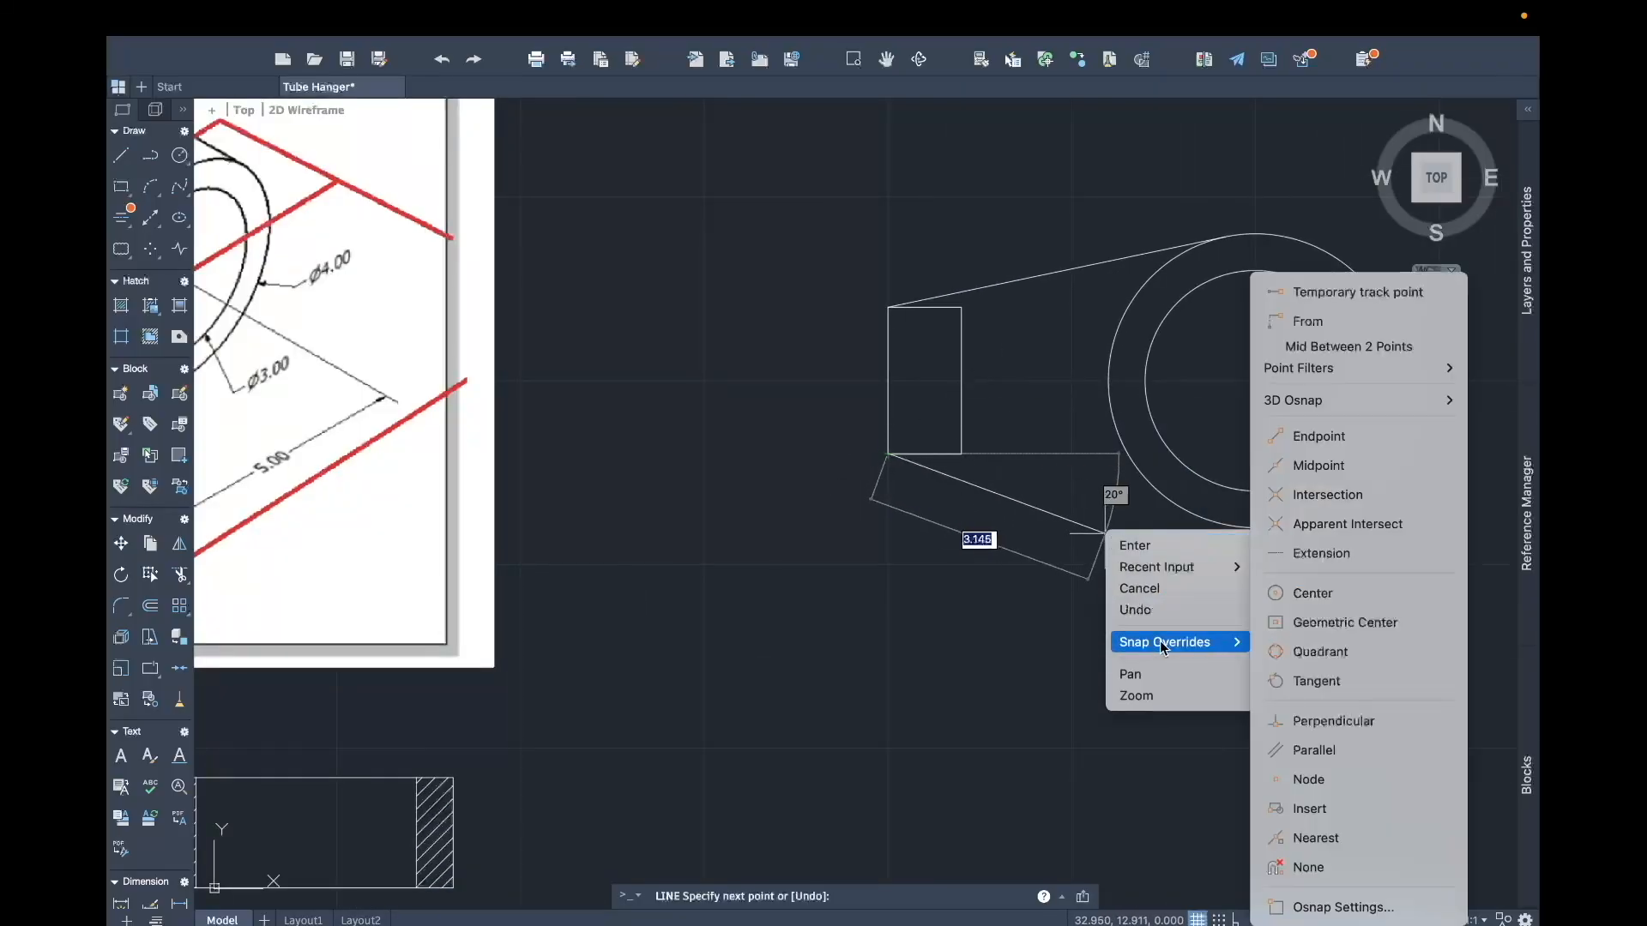
left_click(1321, 680)
left_click(1226, 519)
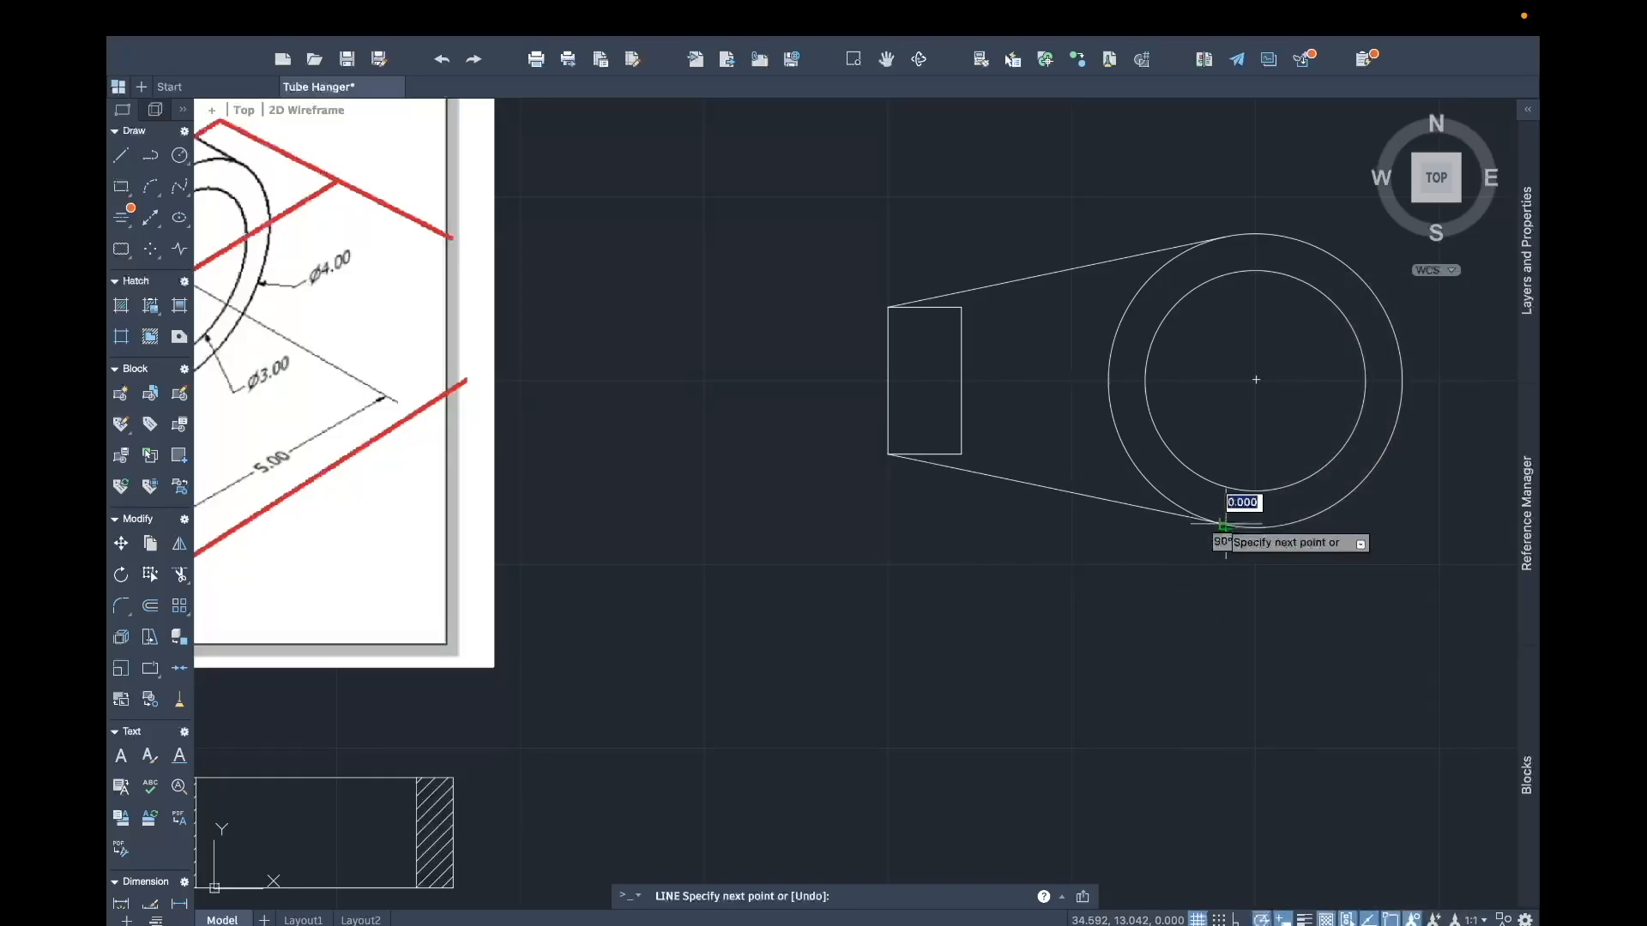
key("Return")
Step: Hatch the web area between the rectangle, the two tangent lines and the outer circle with ANSI31 at scale 1 and angle 0
scroll(1352, 569, "down", 2)
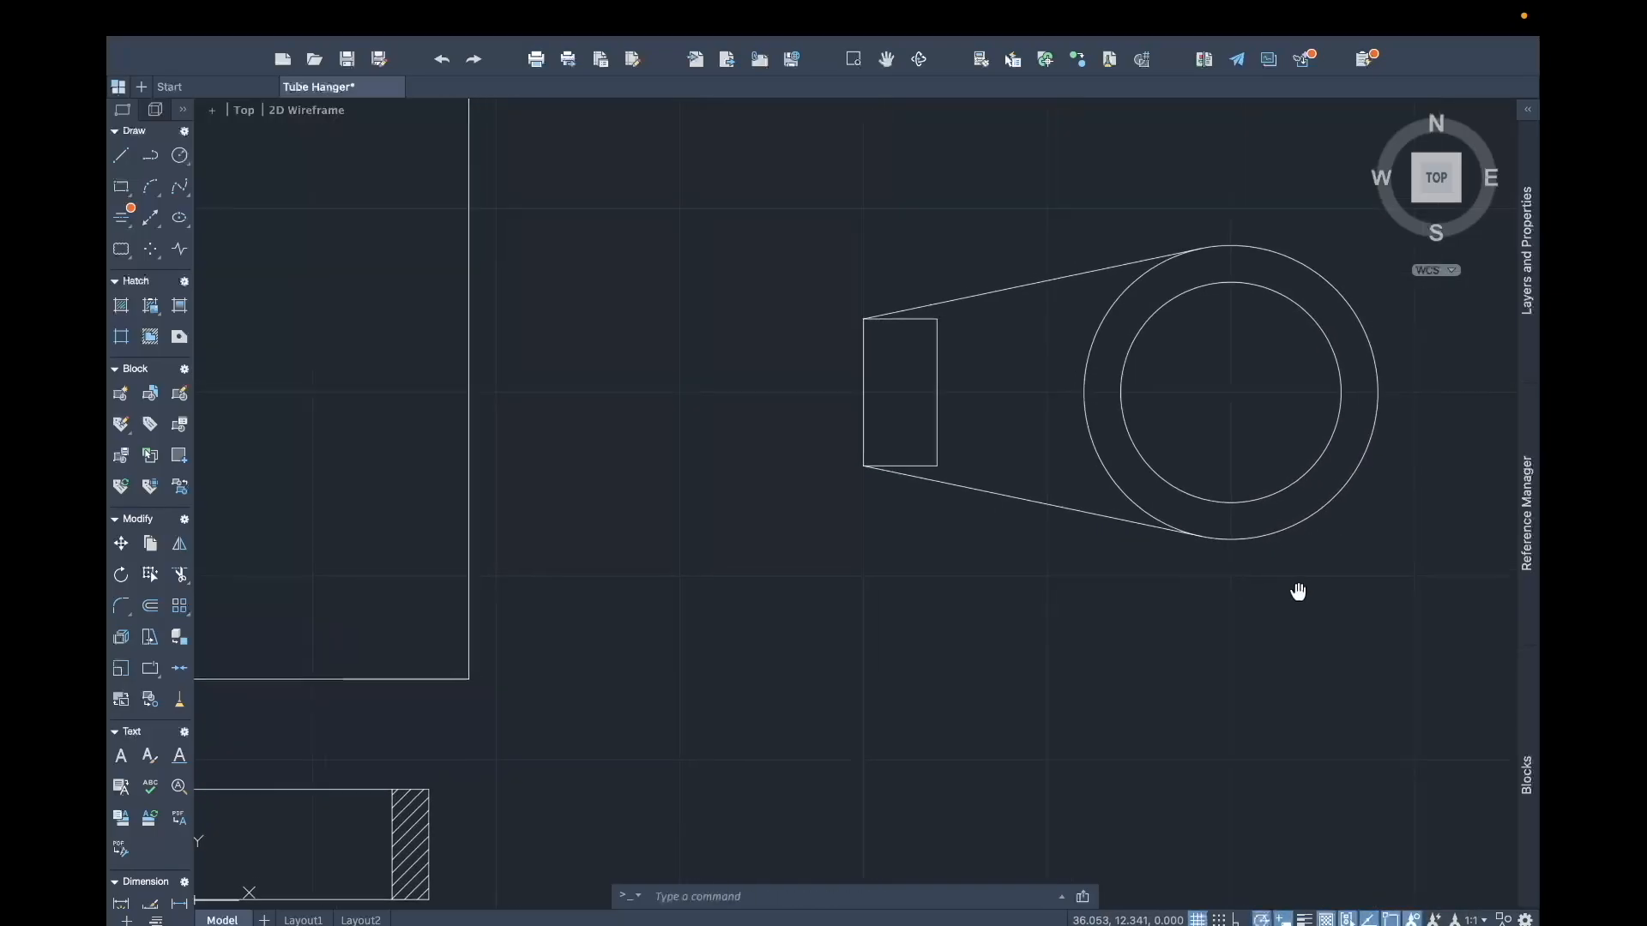
scroll(918, 589, "down", 4)
middle_click_drag(809, 580, 940, 492)
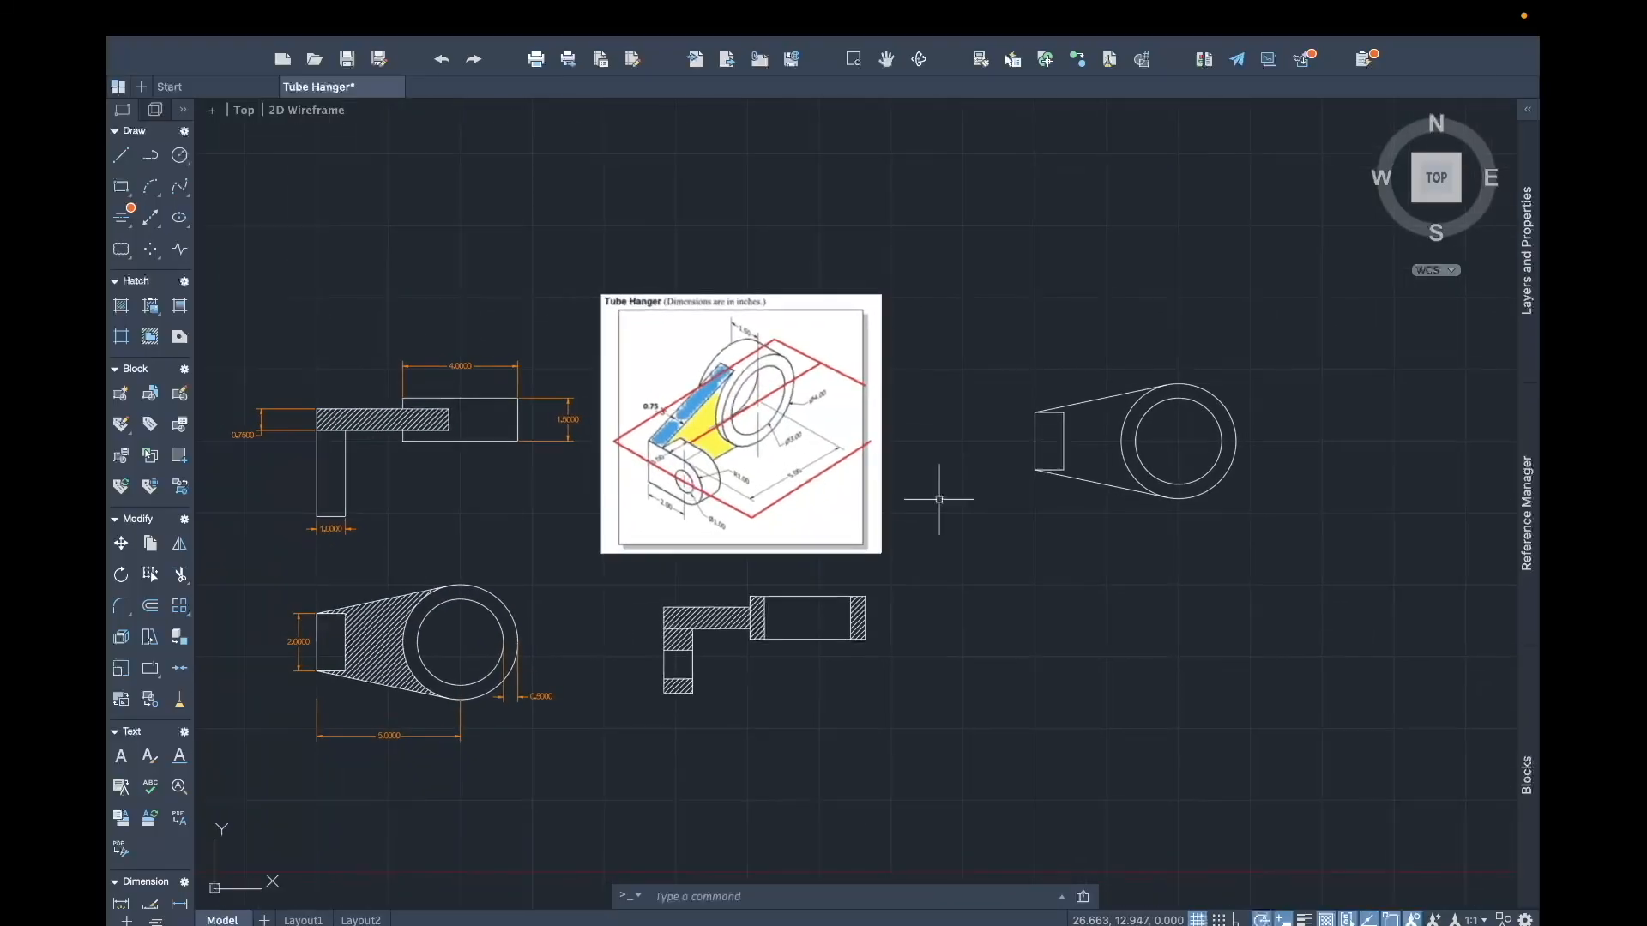
scroll(340, 635, "up", 2)
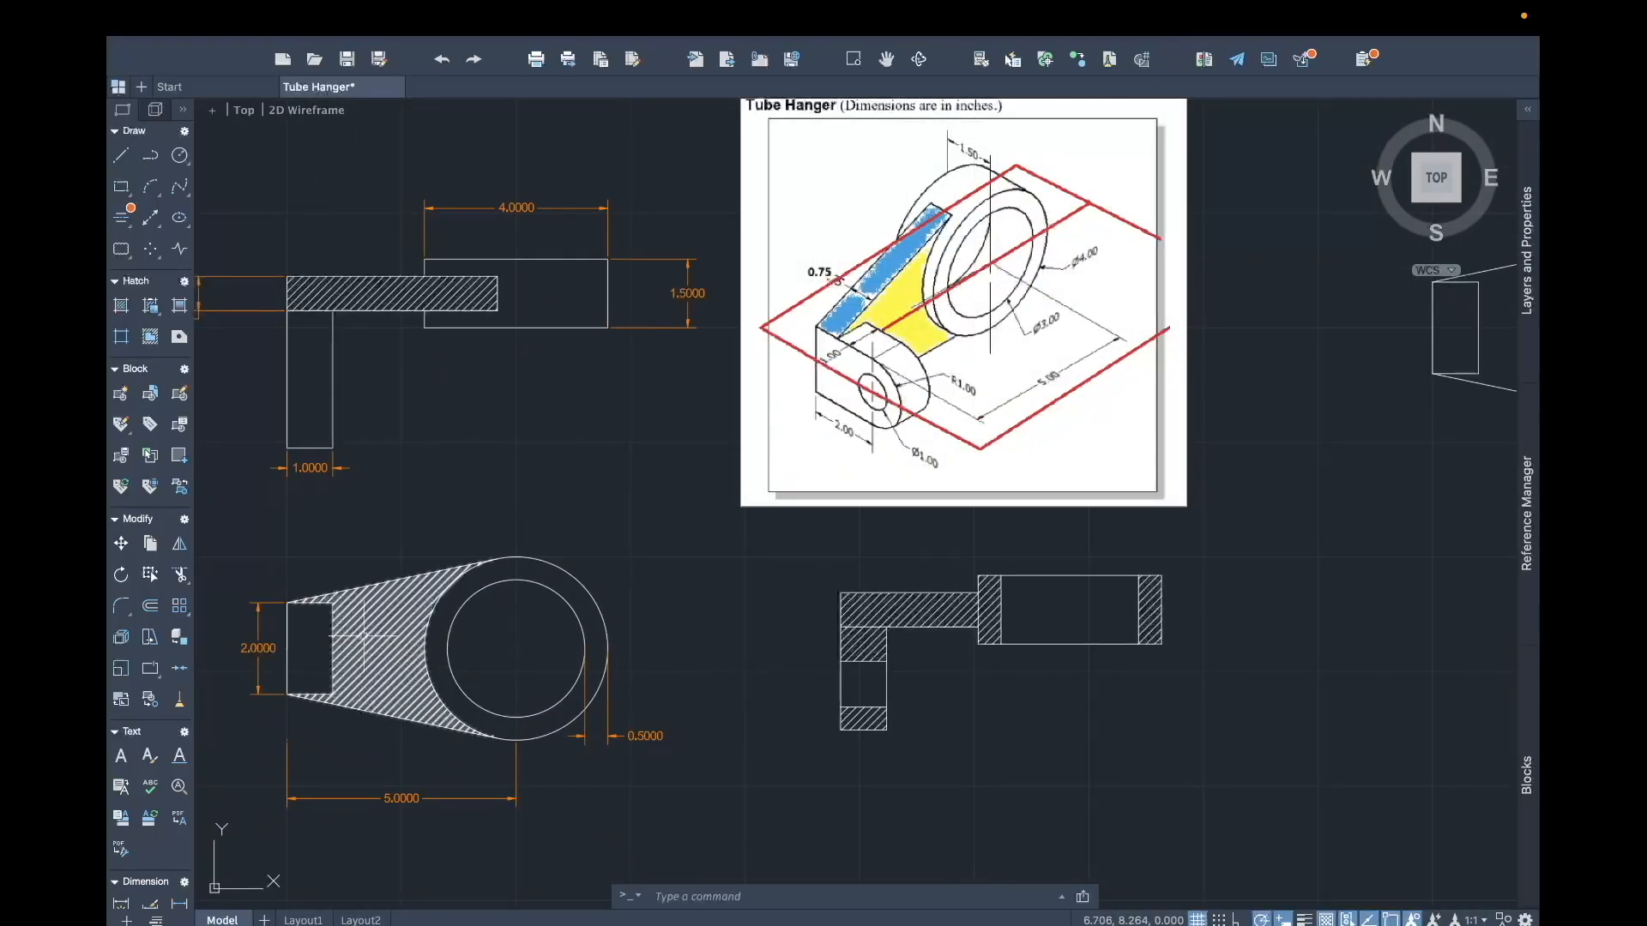
mouse_move(1305, 503)
middle_mouse_down()
mouse_move(1136, 556)
mouse_move(904, 581)
middle_mouse_up()
scroll(904, 581, "up", 2)
middle_click_drag(289, 298, 362, 307)
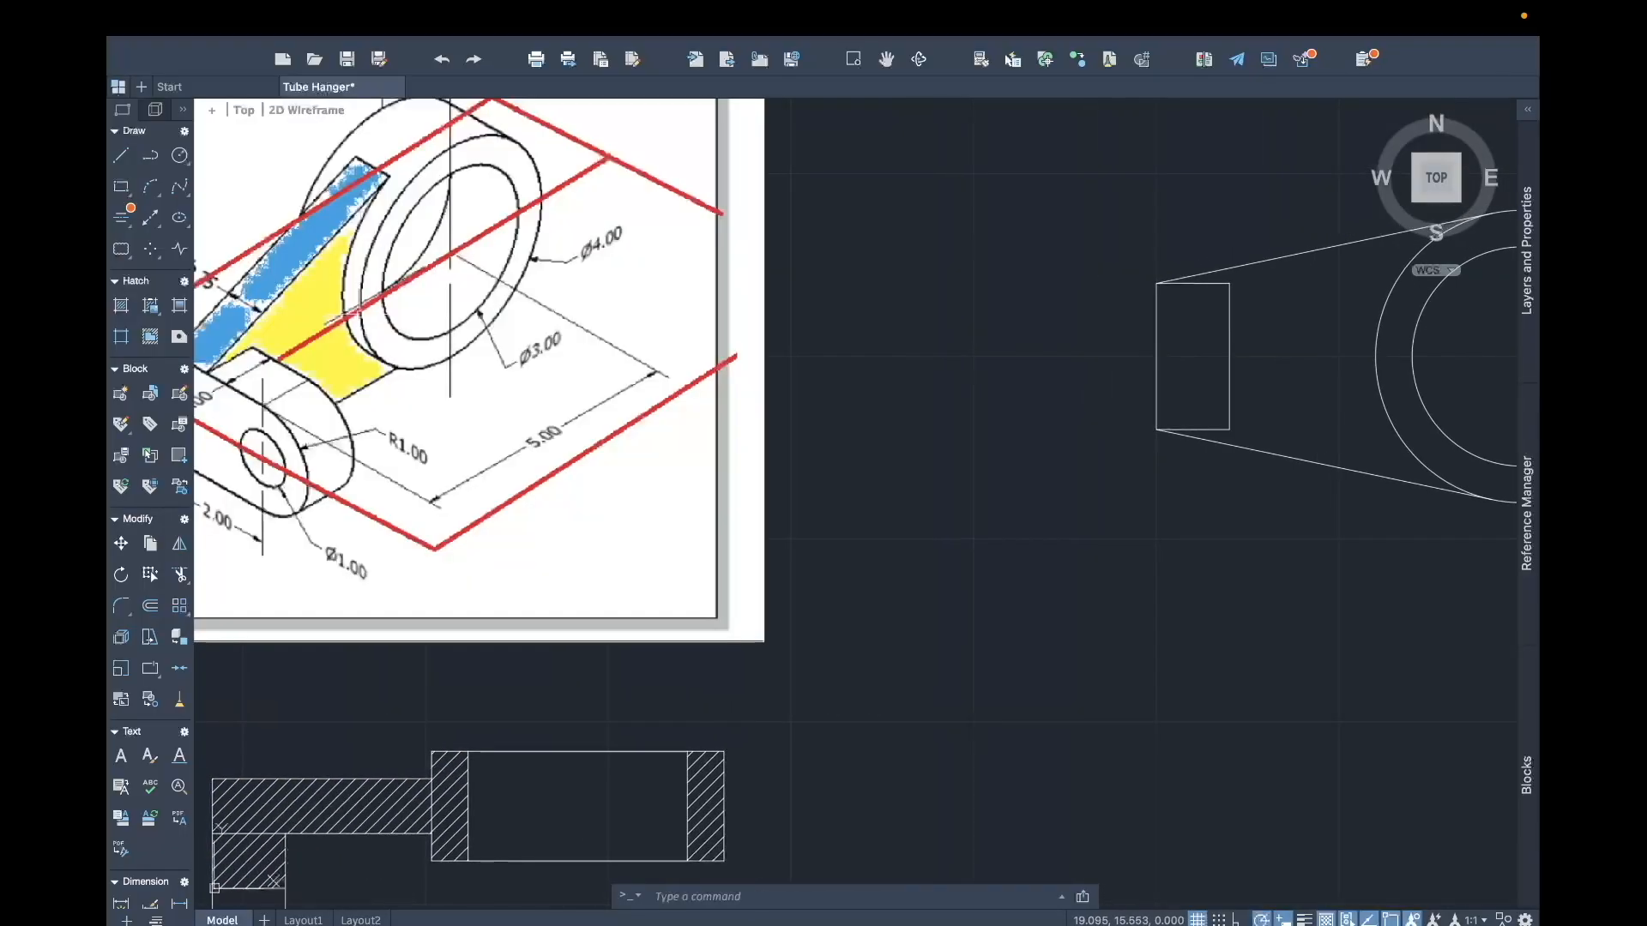
middle_click_drag(856, 449, 576, 474)
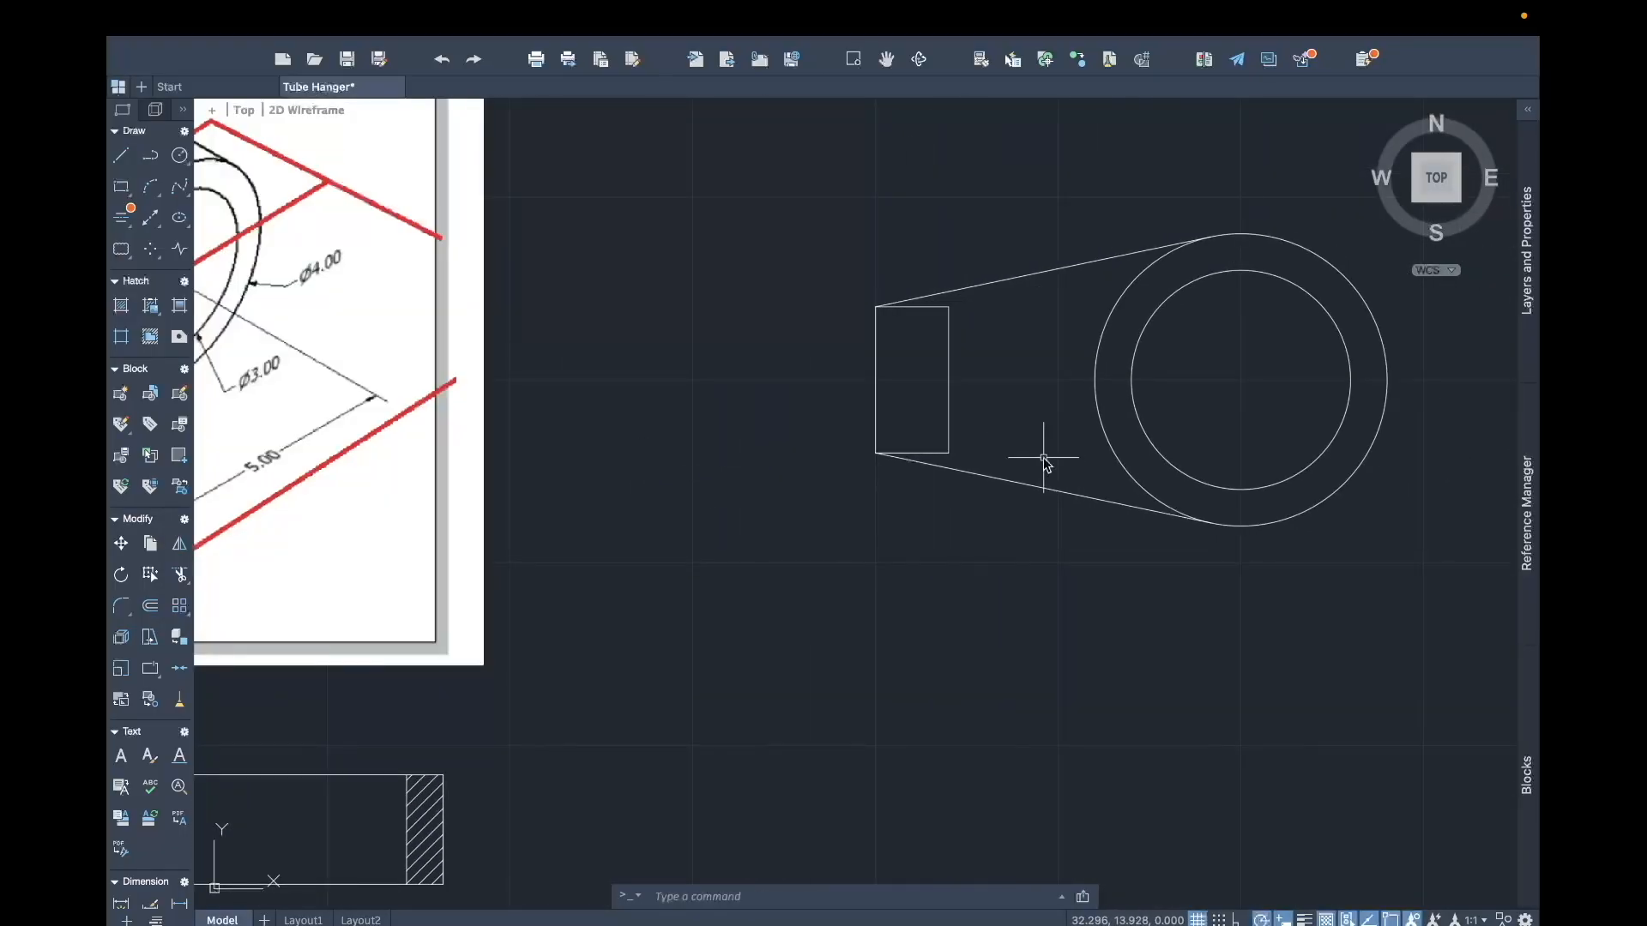
key("Return")
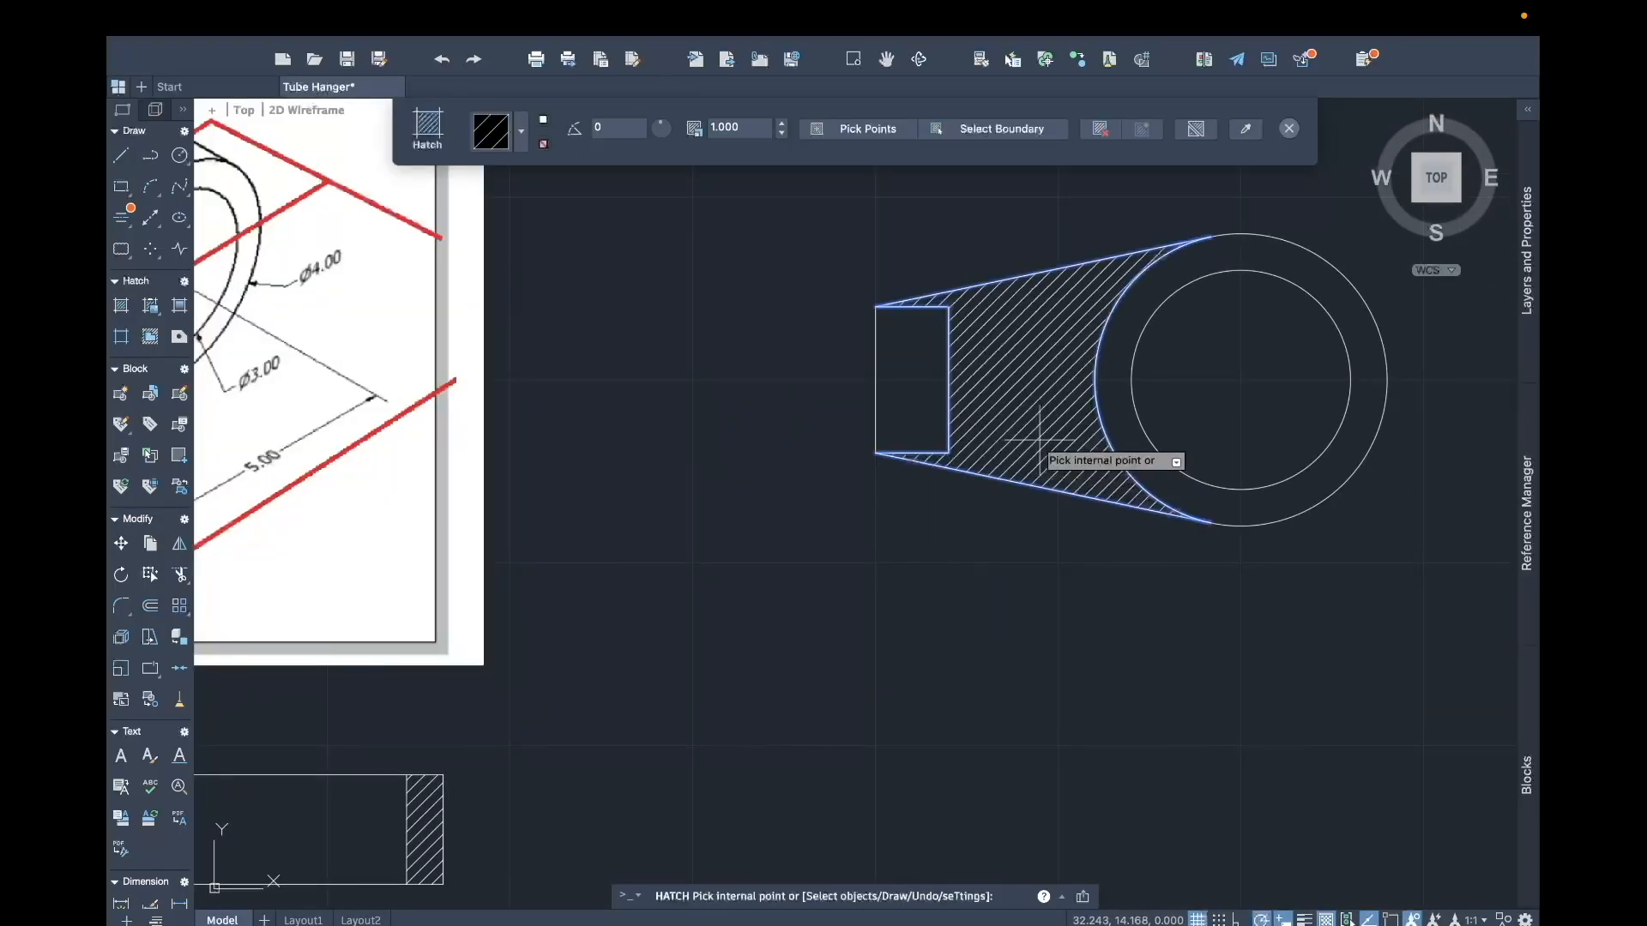
left_click(1039, 440)
key("Return")
Step: List the properties of the web hatch to read its area
type("list")
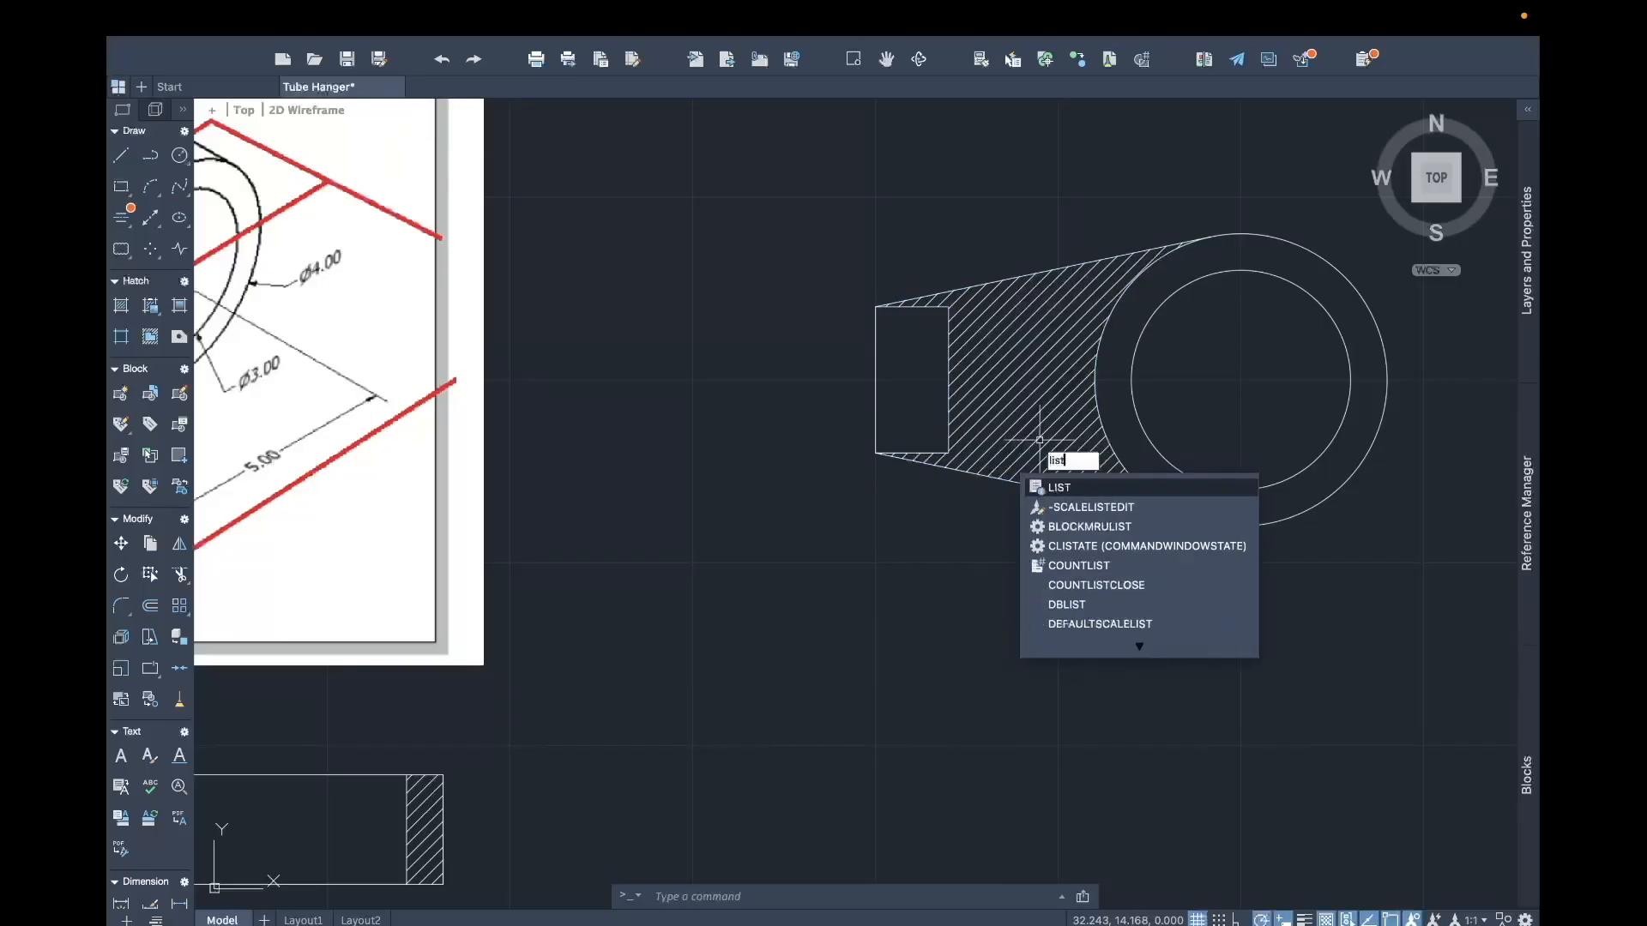
key("Return")
left_click(1040, 436)
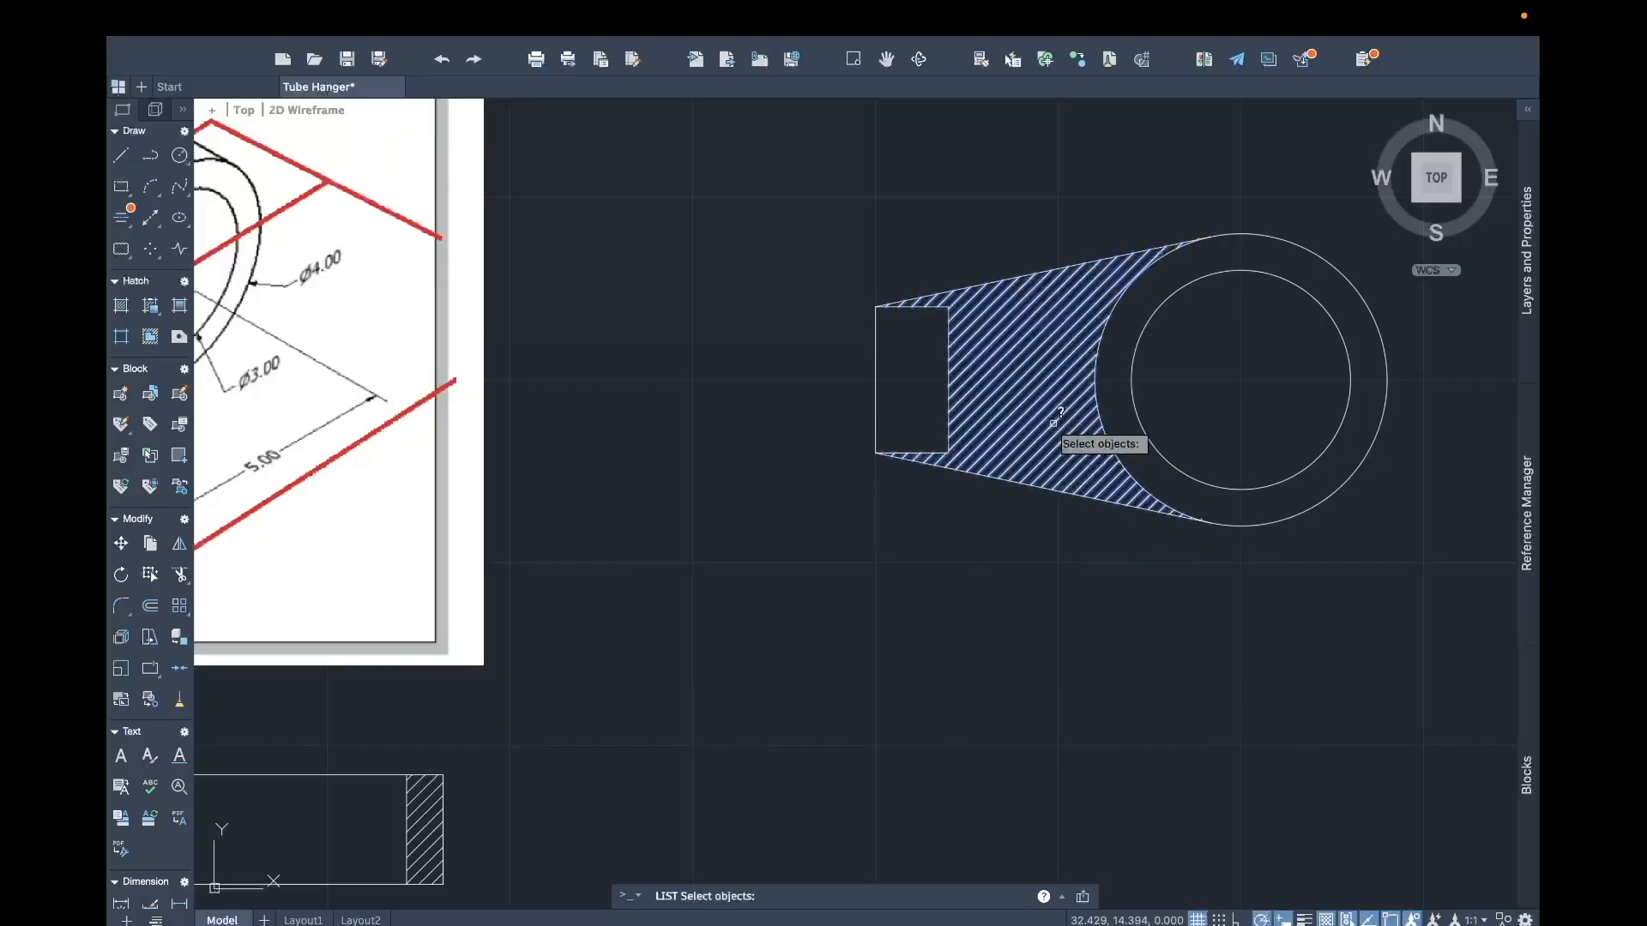
key("Return")
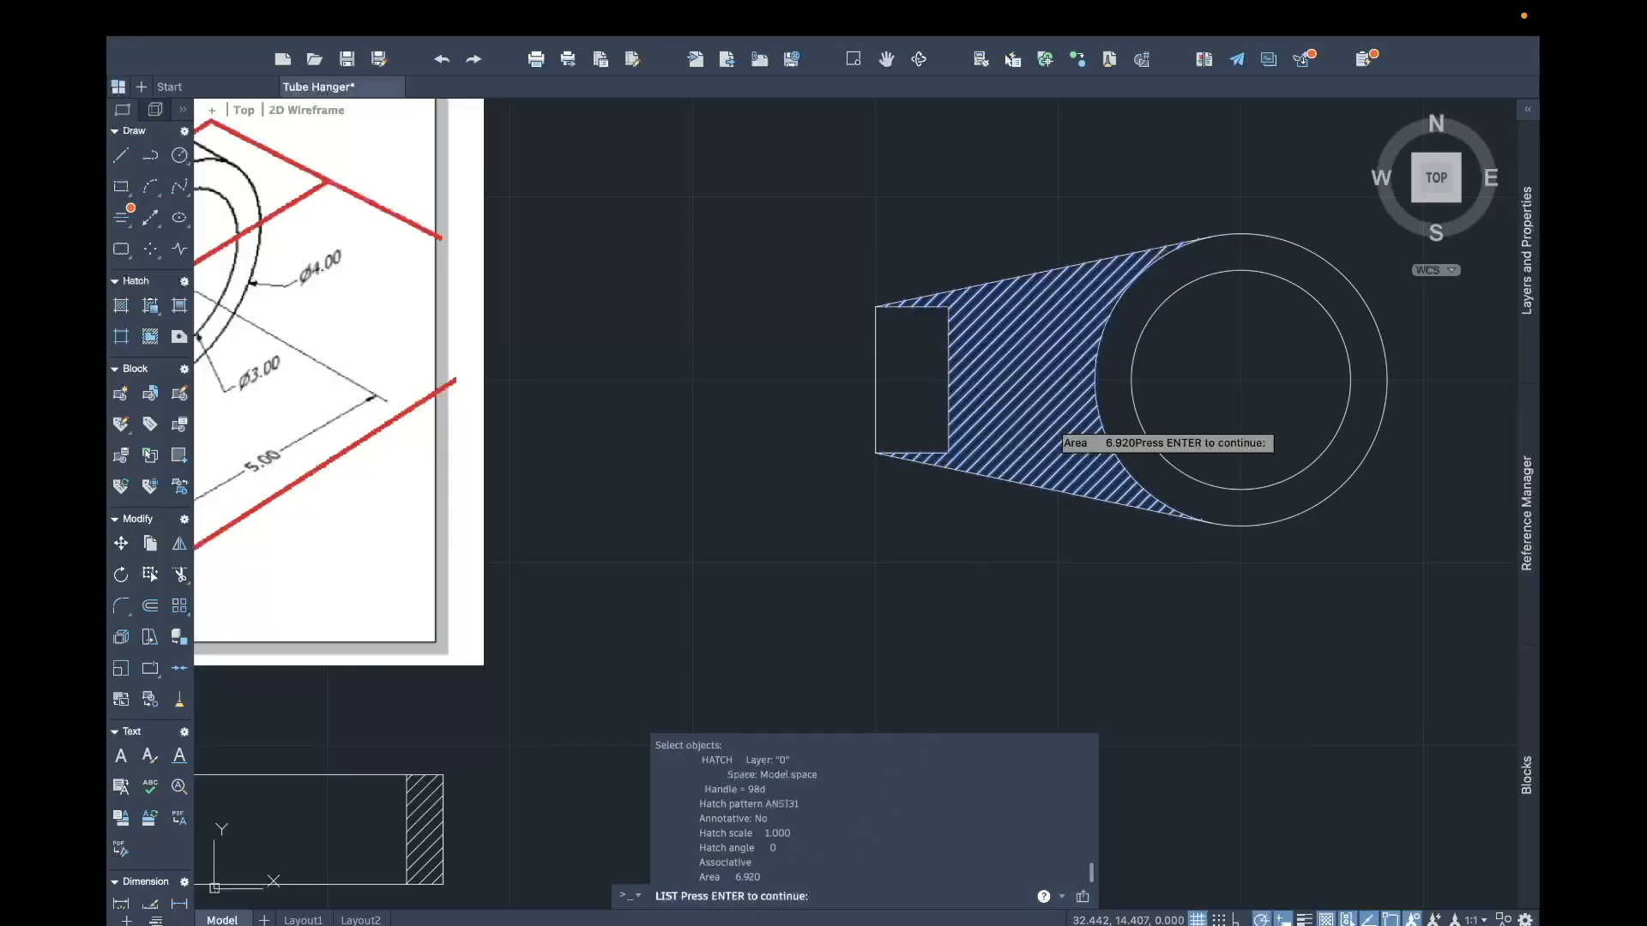
key("Return")
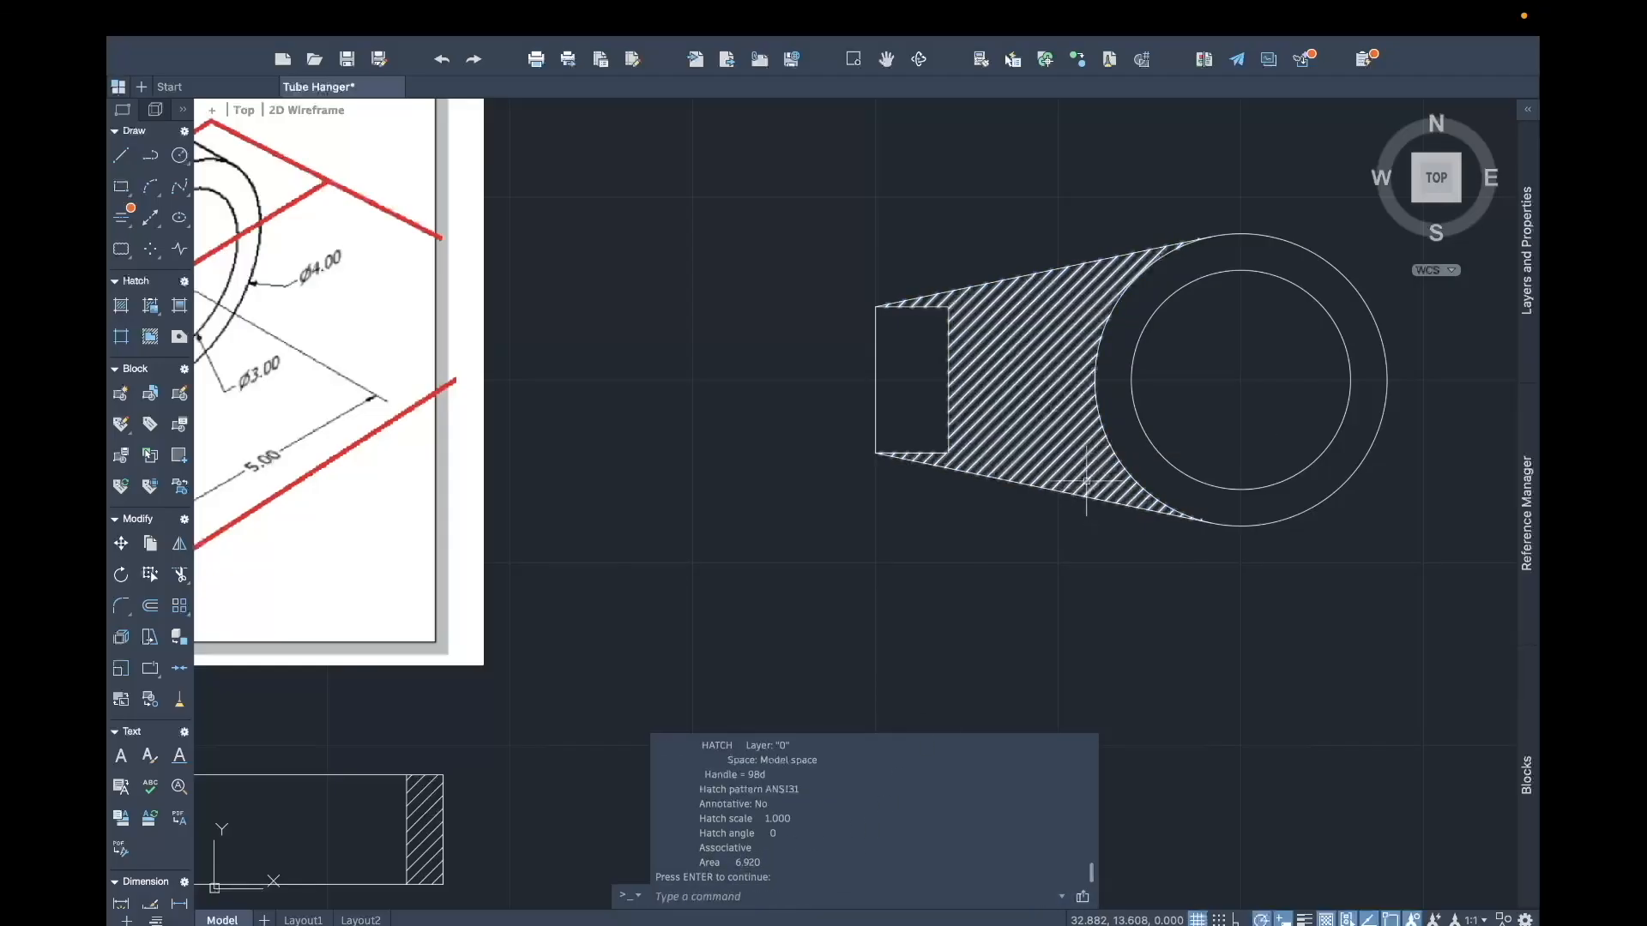
Step: Measure the area and perimeter of the web hatch with the Area command's Object option
type("area")
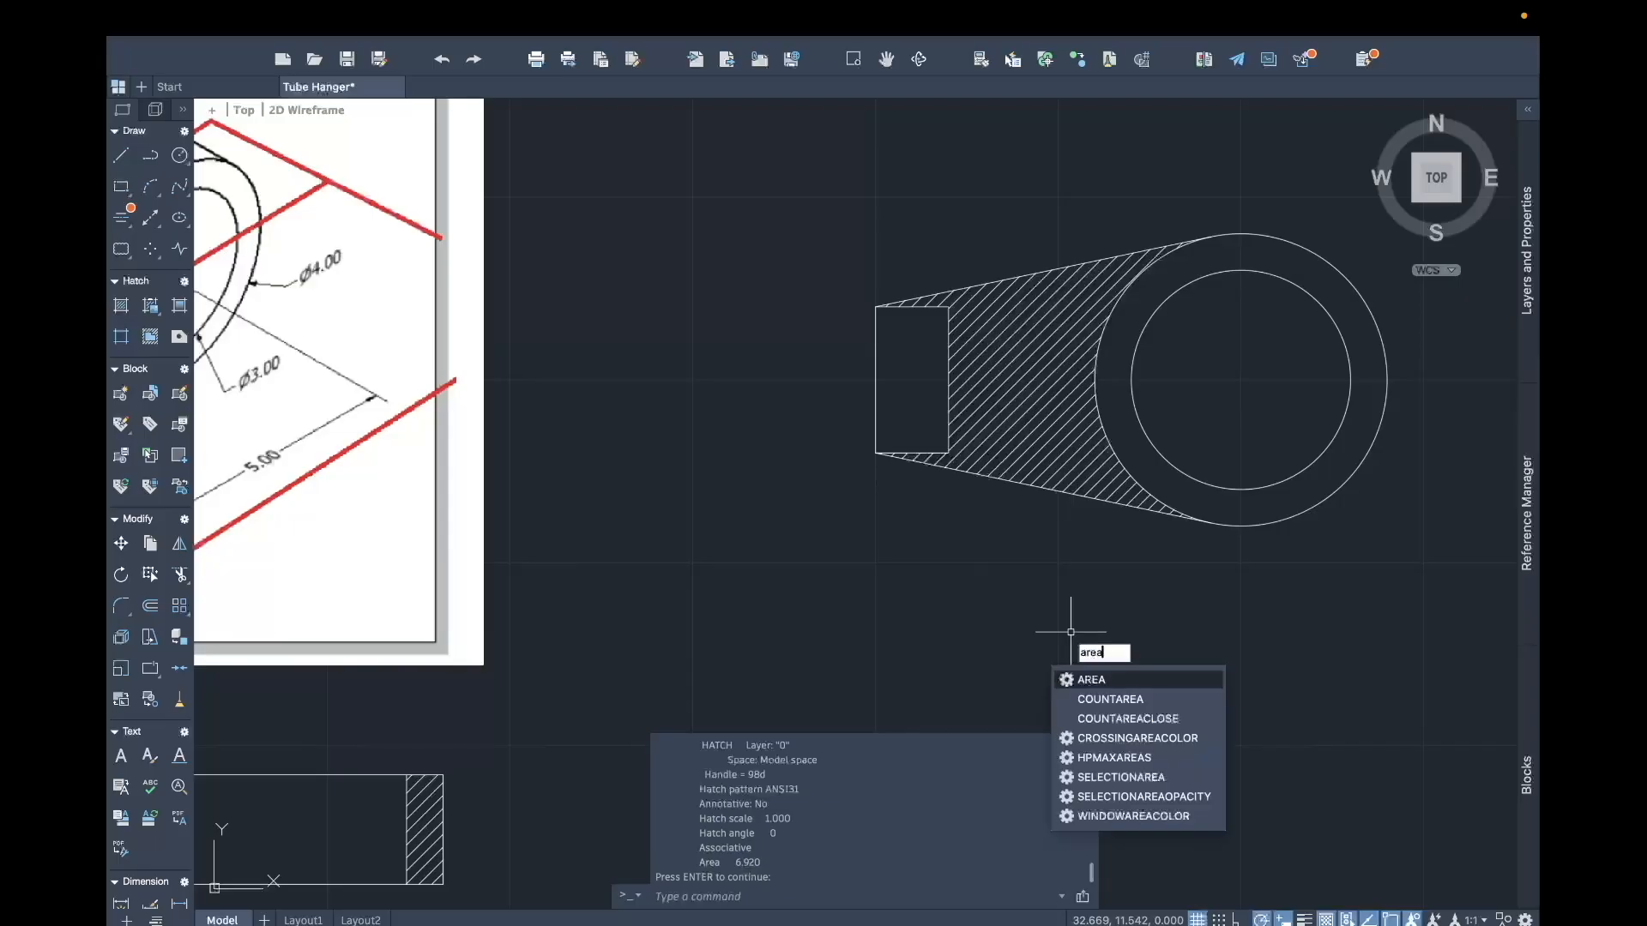
key("Return")
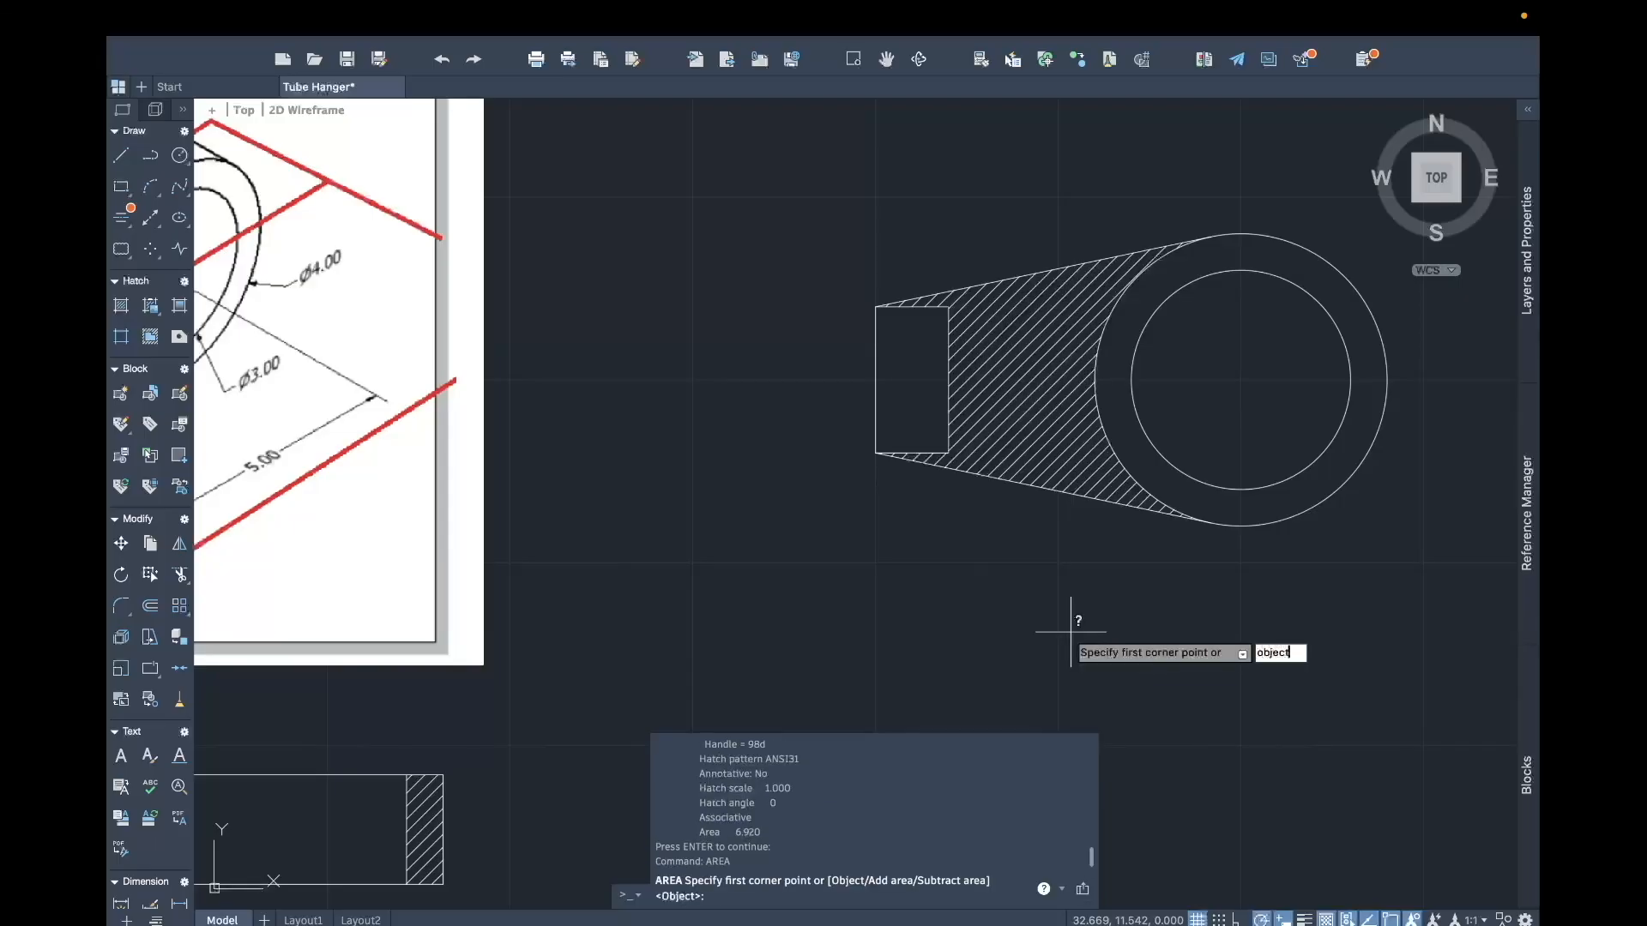
type("o")
key("Return")
left_click(1060, 438)
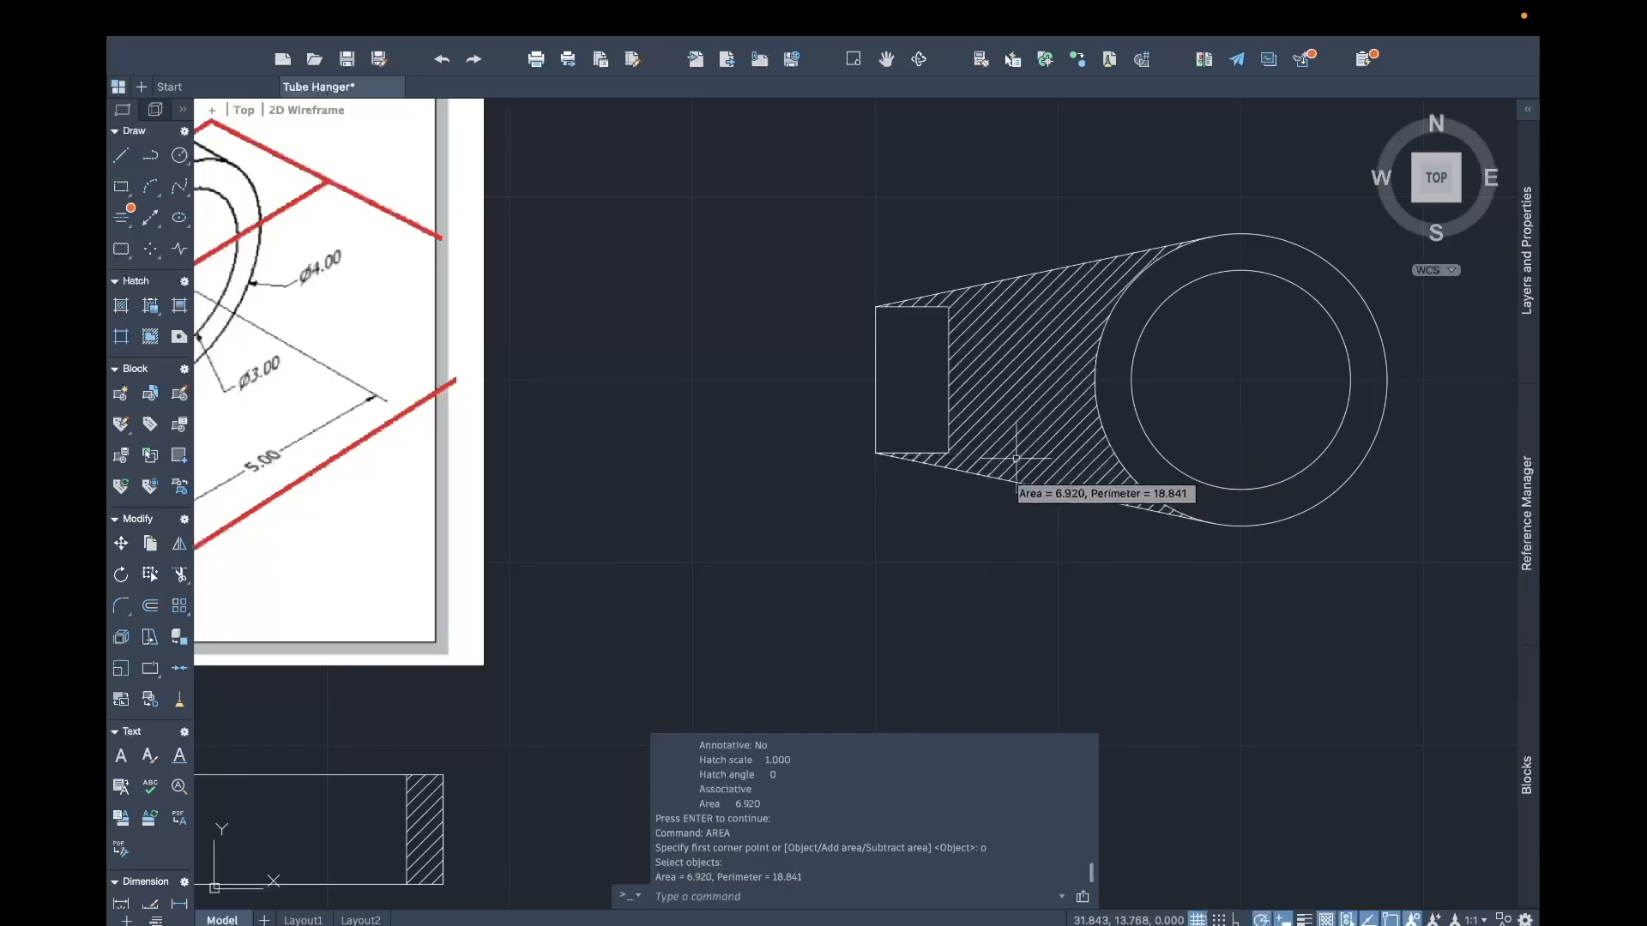
Step: Draw a vertical line 7 long upward from the outer circle's right quadrant
middle_click_drag(1018, 566, 788, 574)
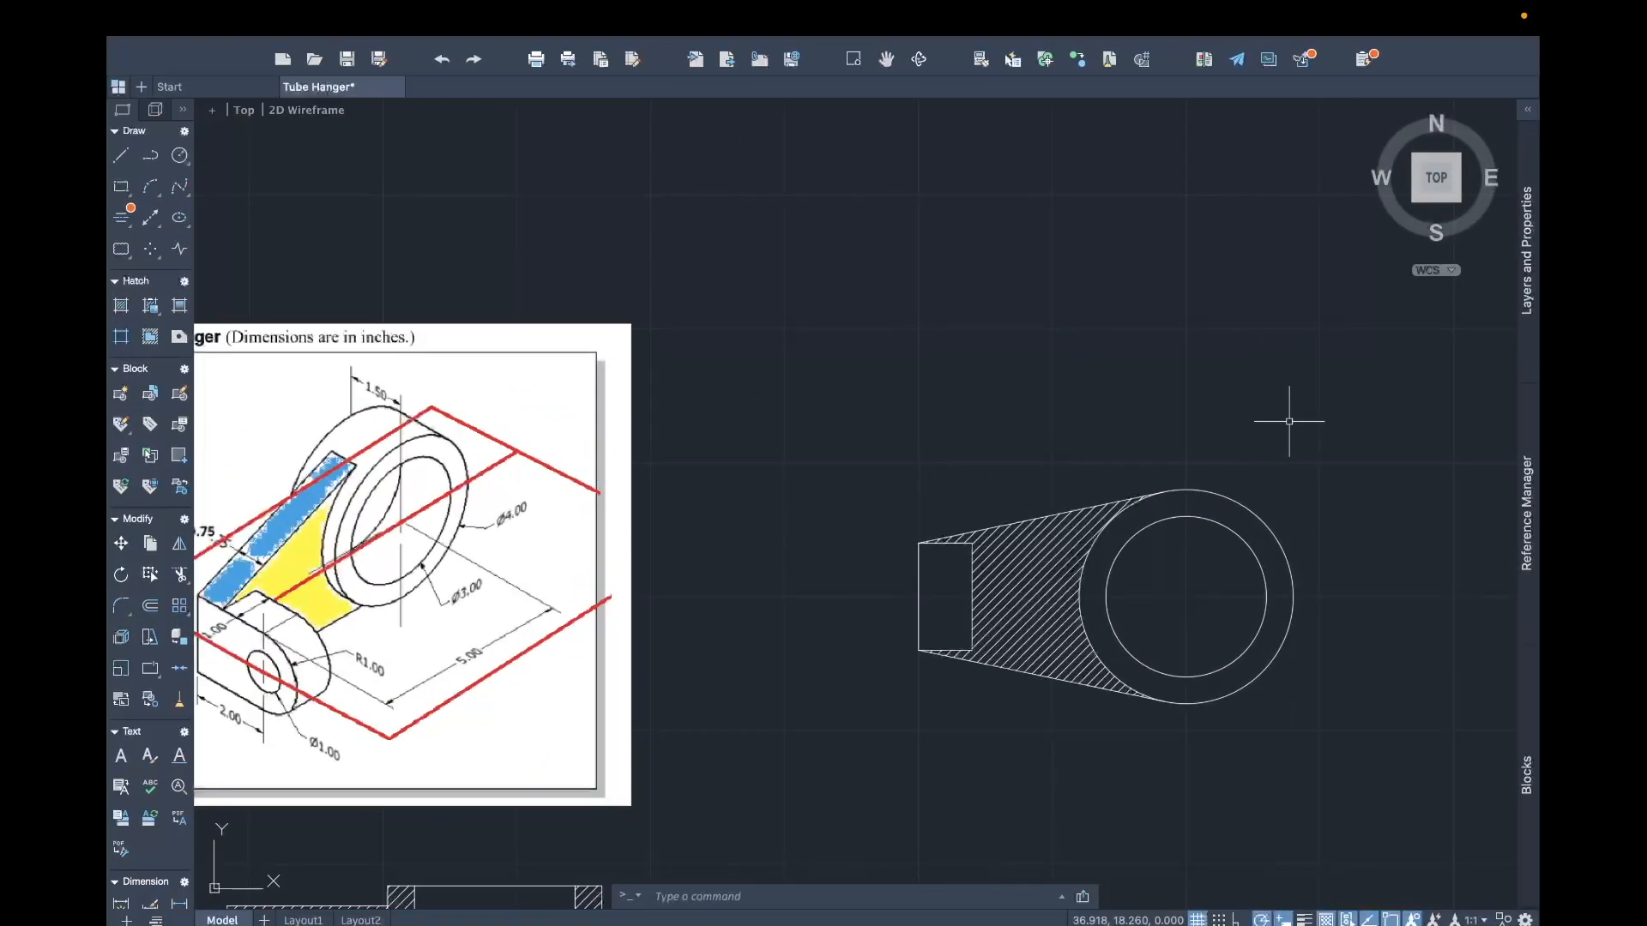
middle_click_drag(1288, 421, 985, 334)
type("L")
key("Return")
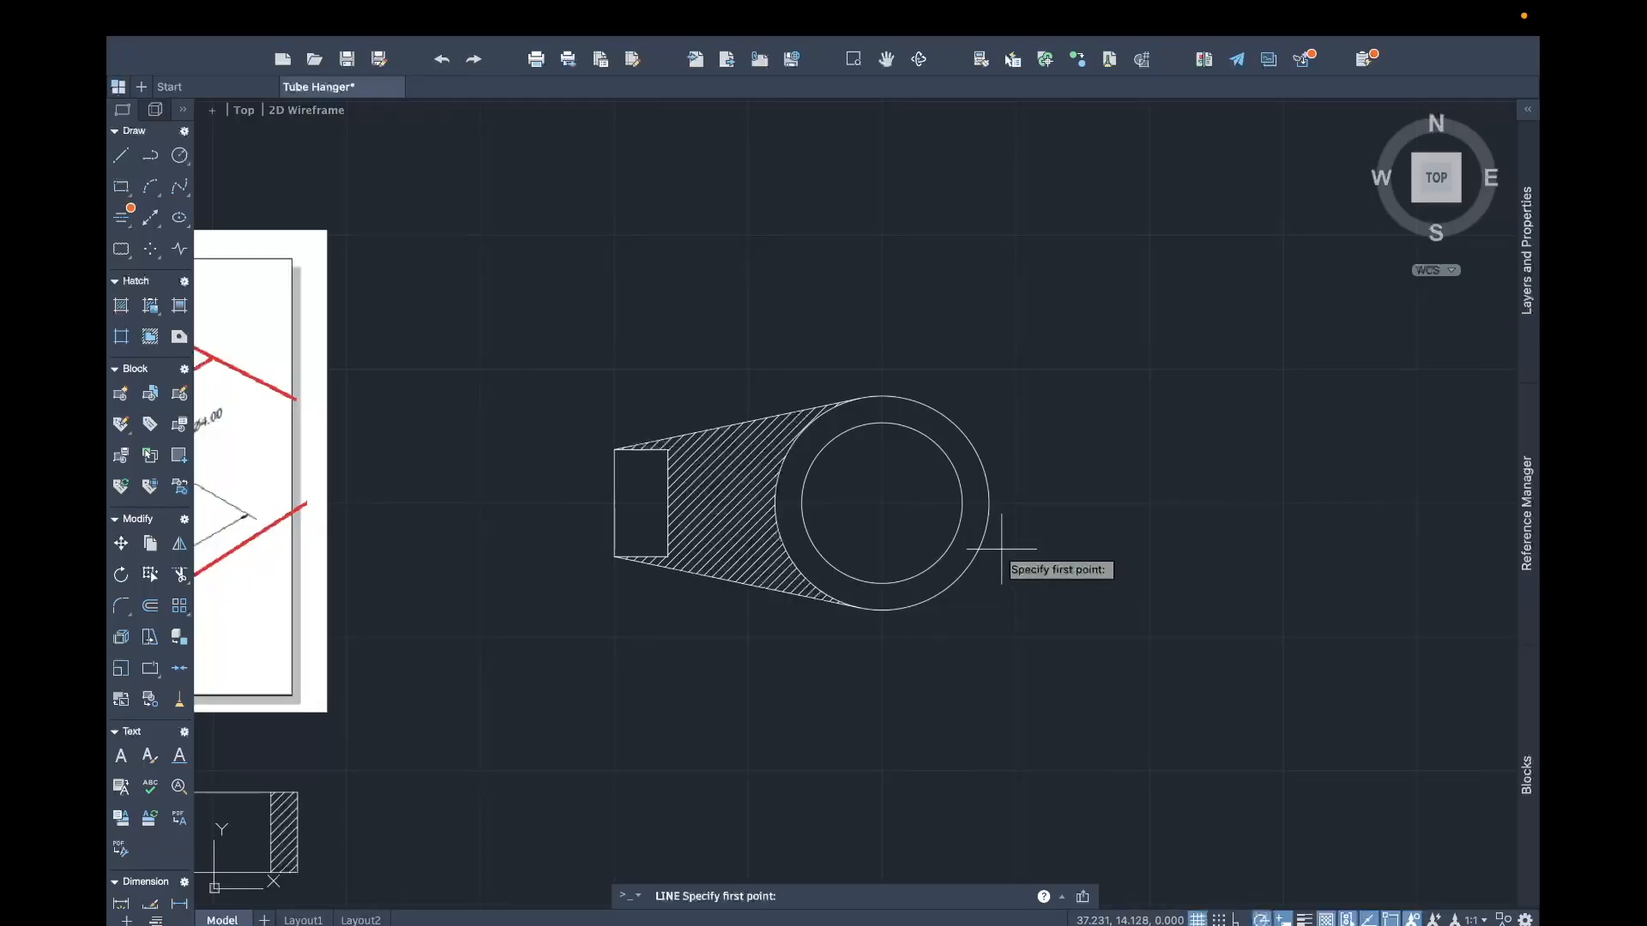
left_click(988, 502)
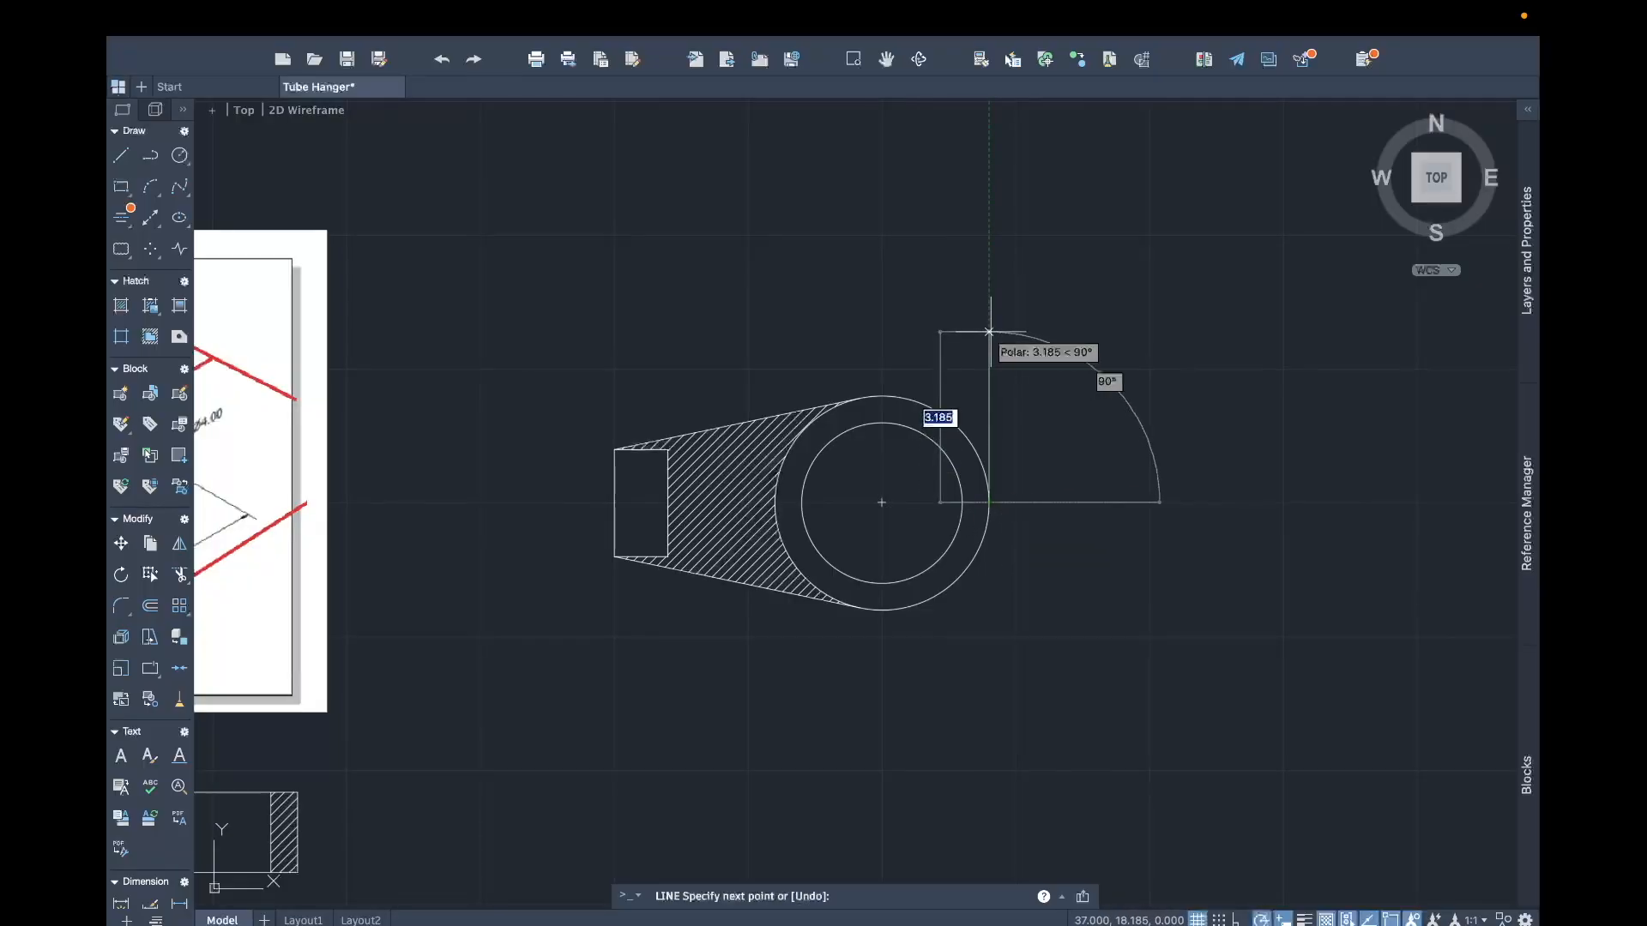
type("7")
key("Return")
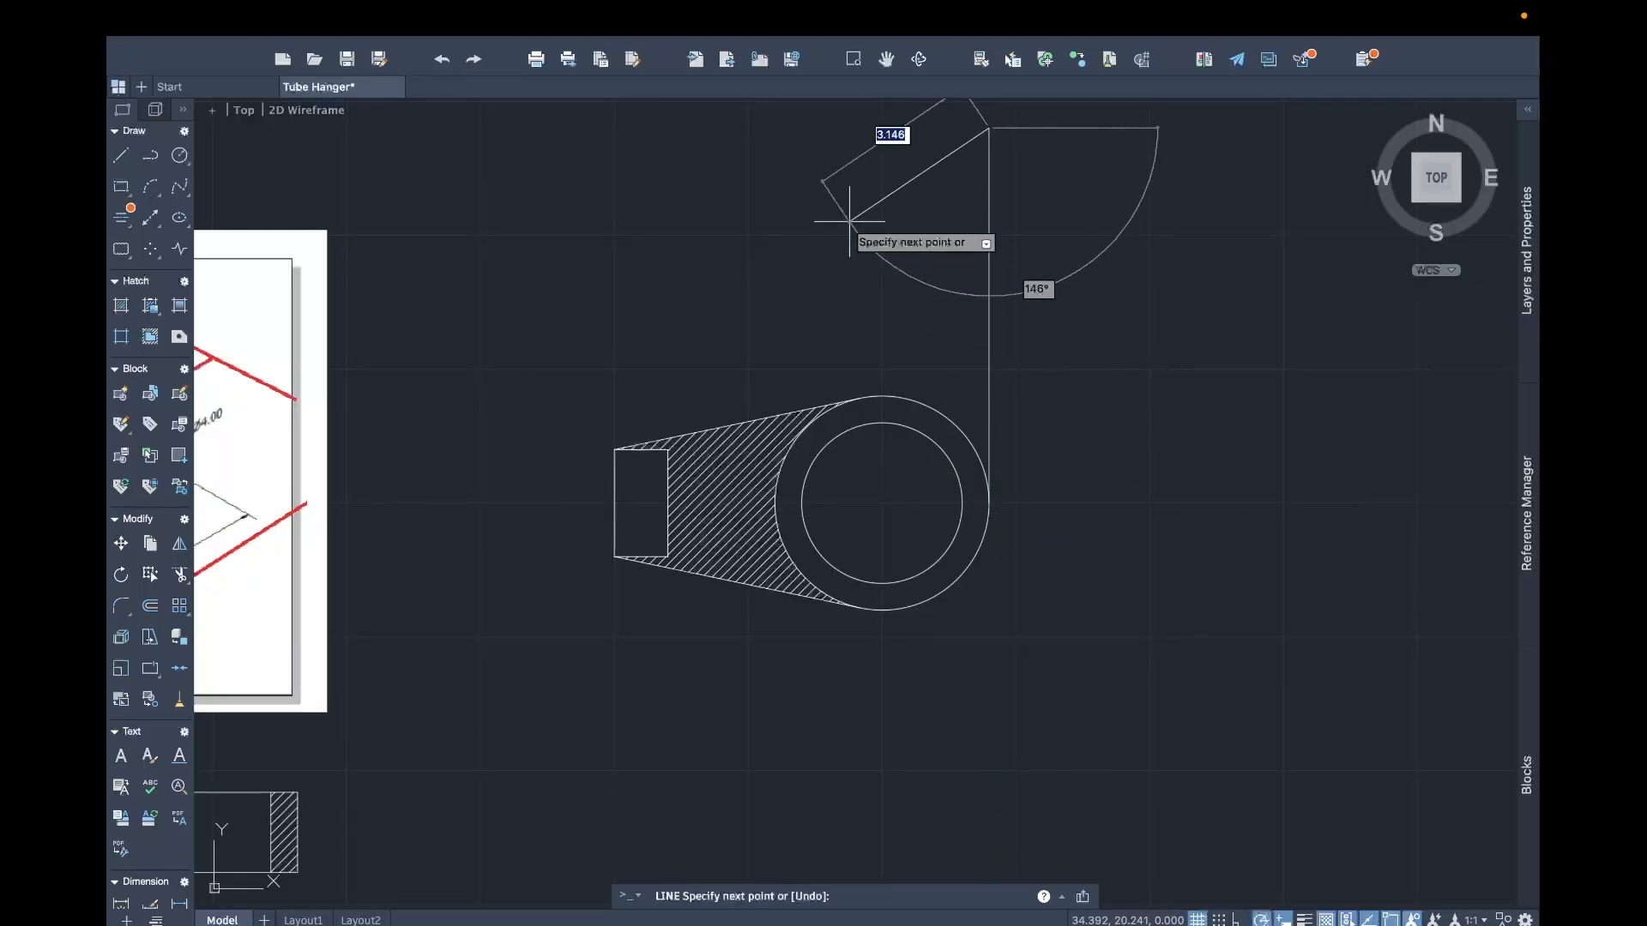
Step: Continue from the vertical line's upper end with a horizontal line 4 long towards the left
mouse_move(852, 229)
middle_mouse_down()
mouse_move(929, 471)
mouse_move(941, 462)
middle_mouse_up()
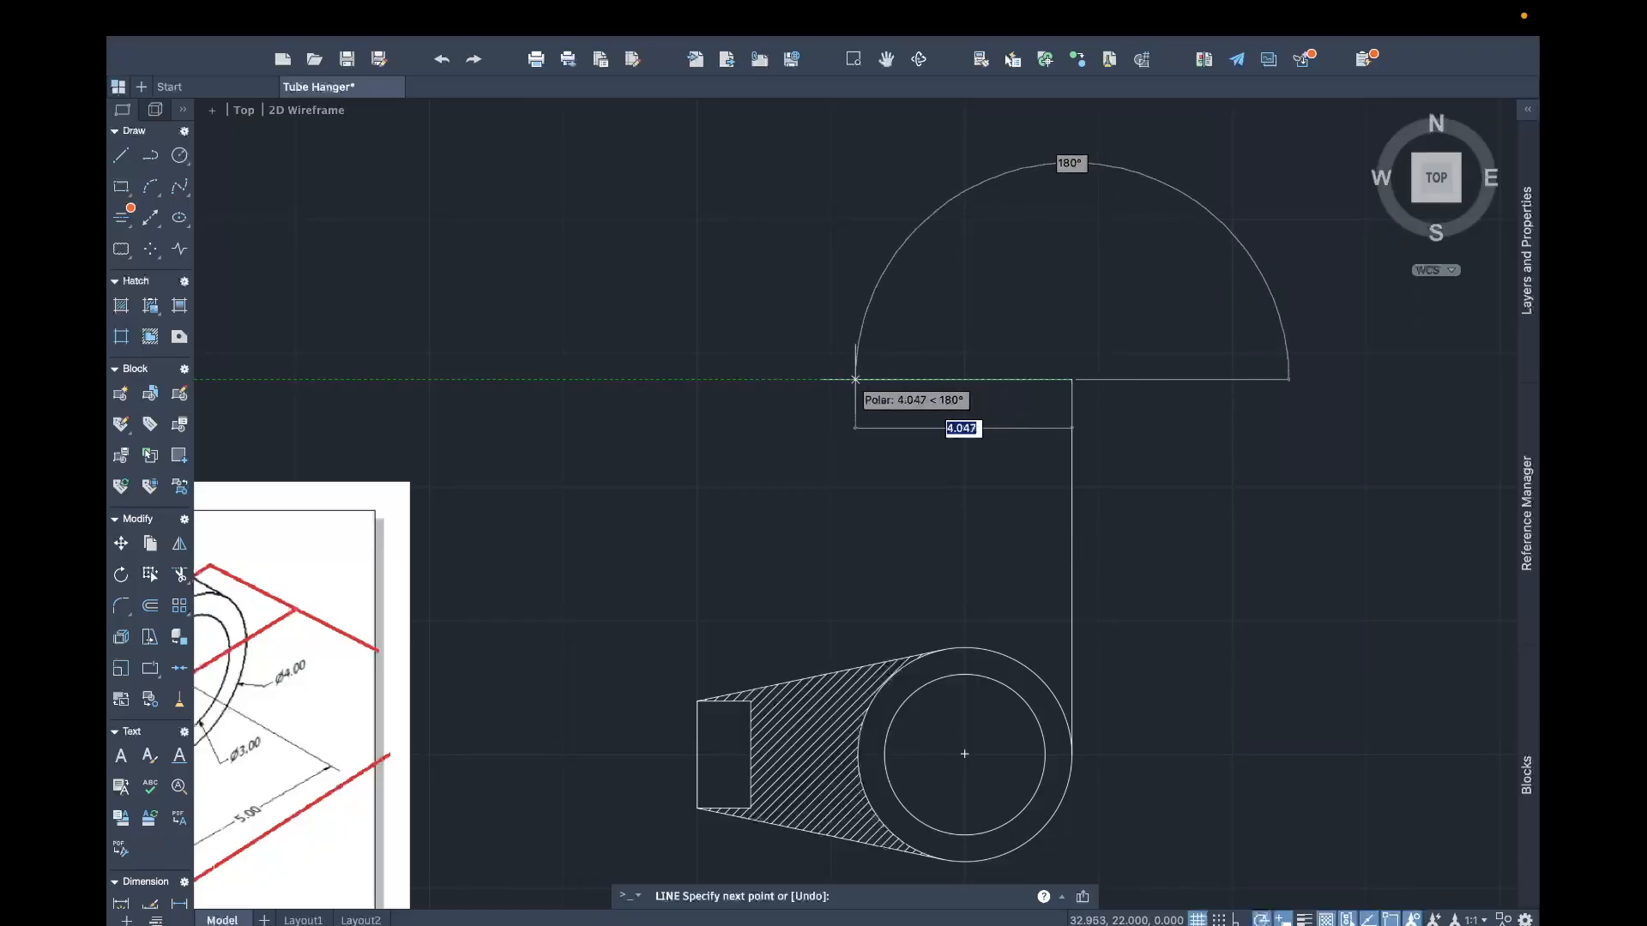
mouse_move(858, 376)
middle_mouse_down()
mouse_move(916, 378)
mouse_move(980, 309)
middle_mouse_up()
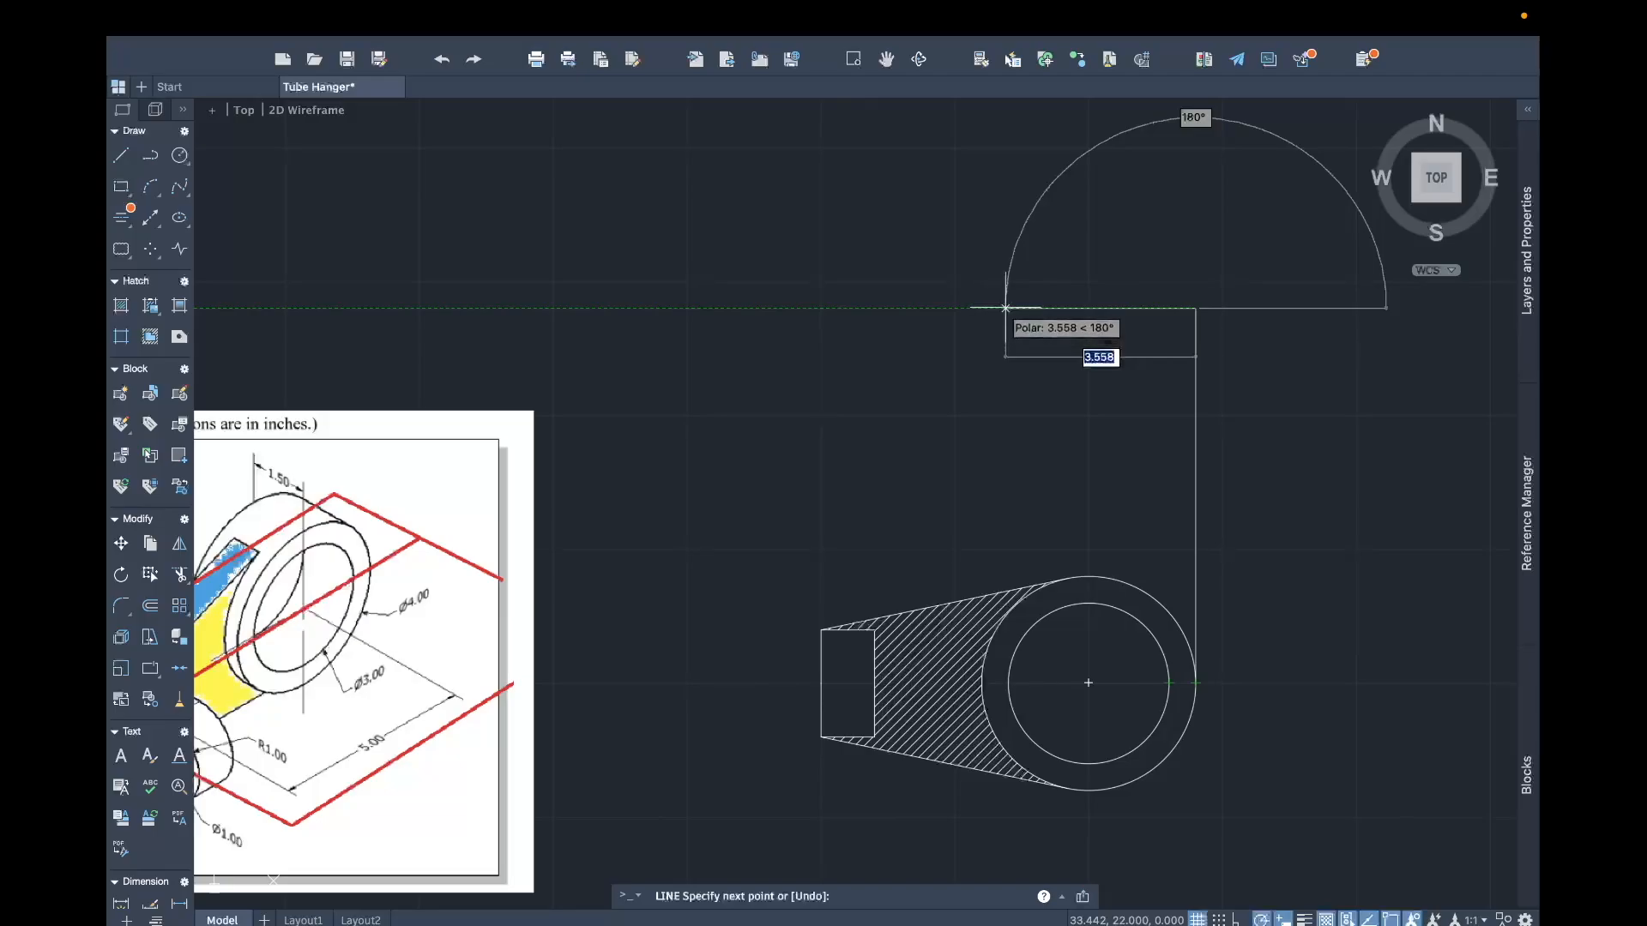
type("4")
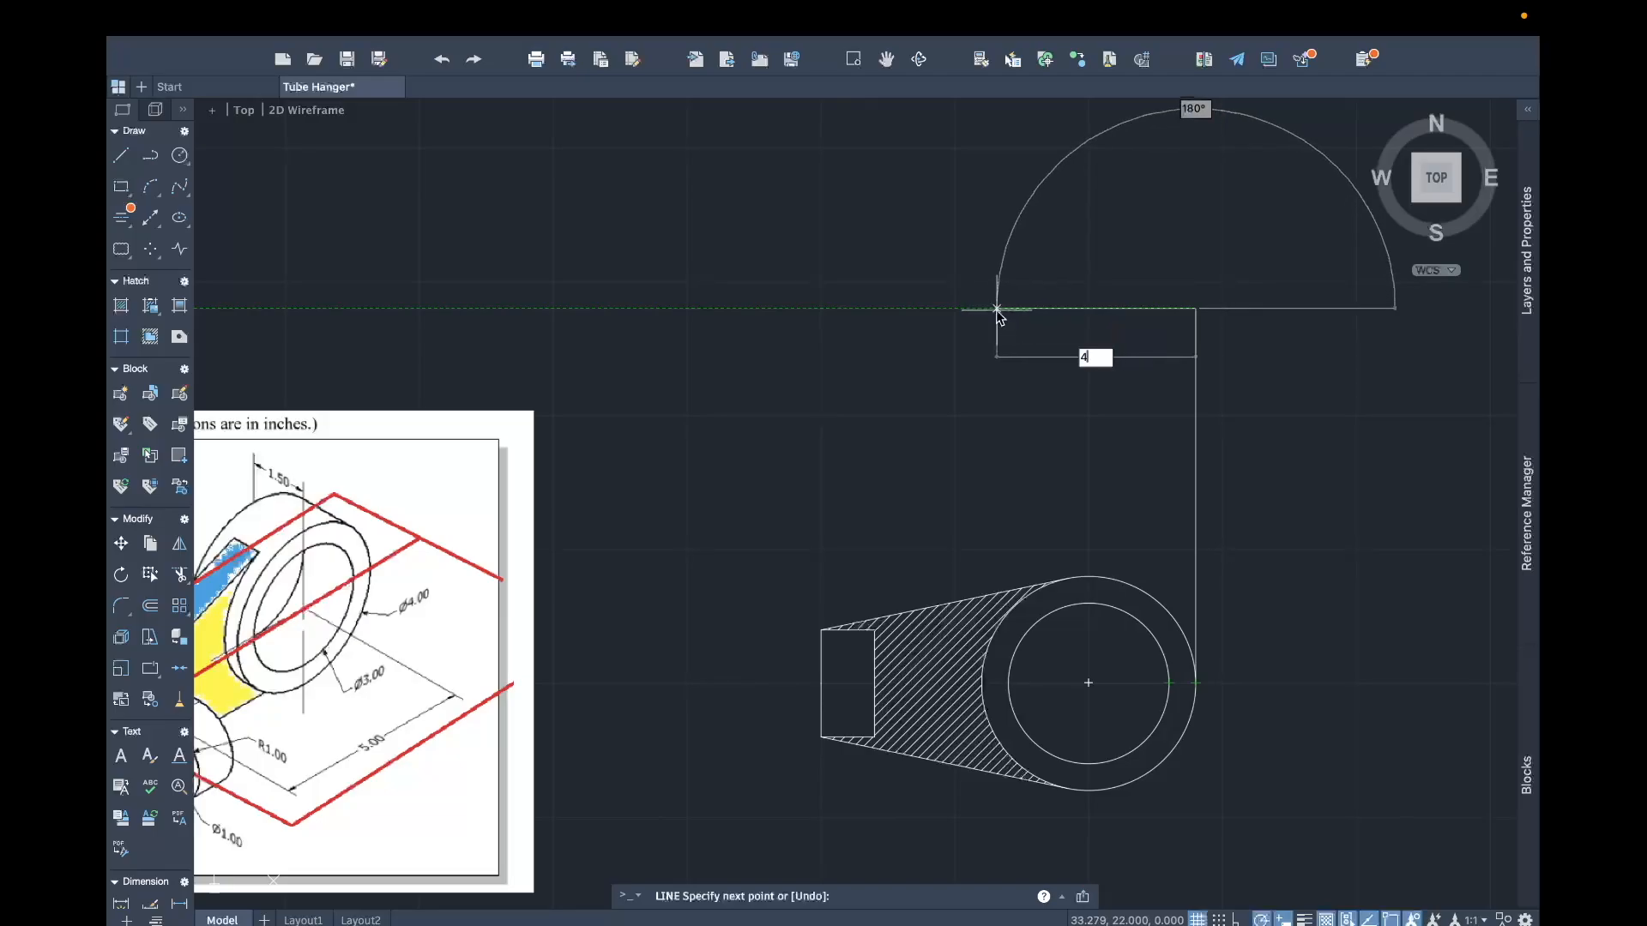
key("Return")
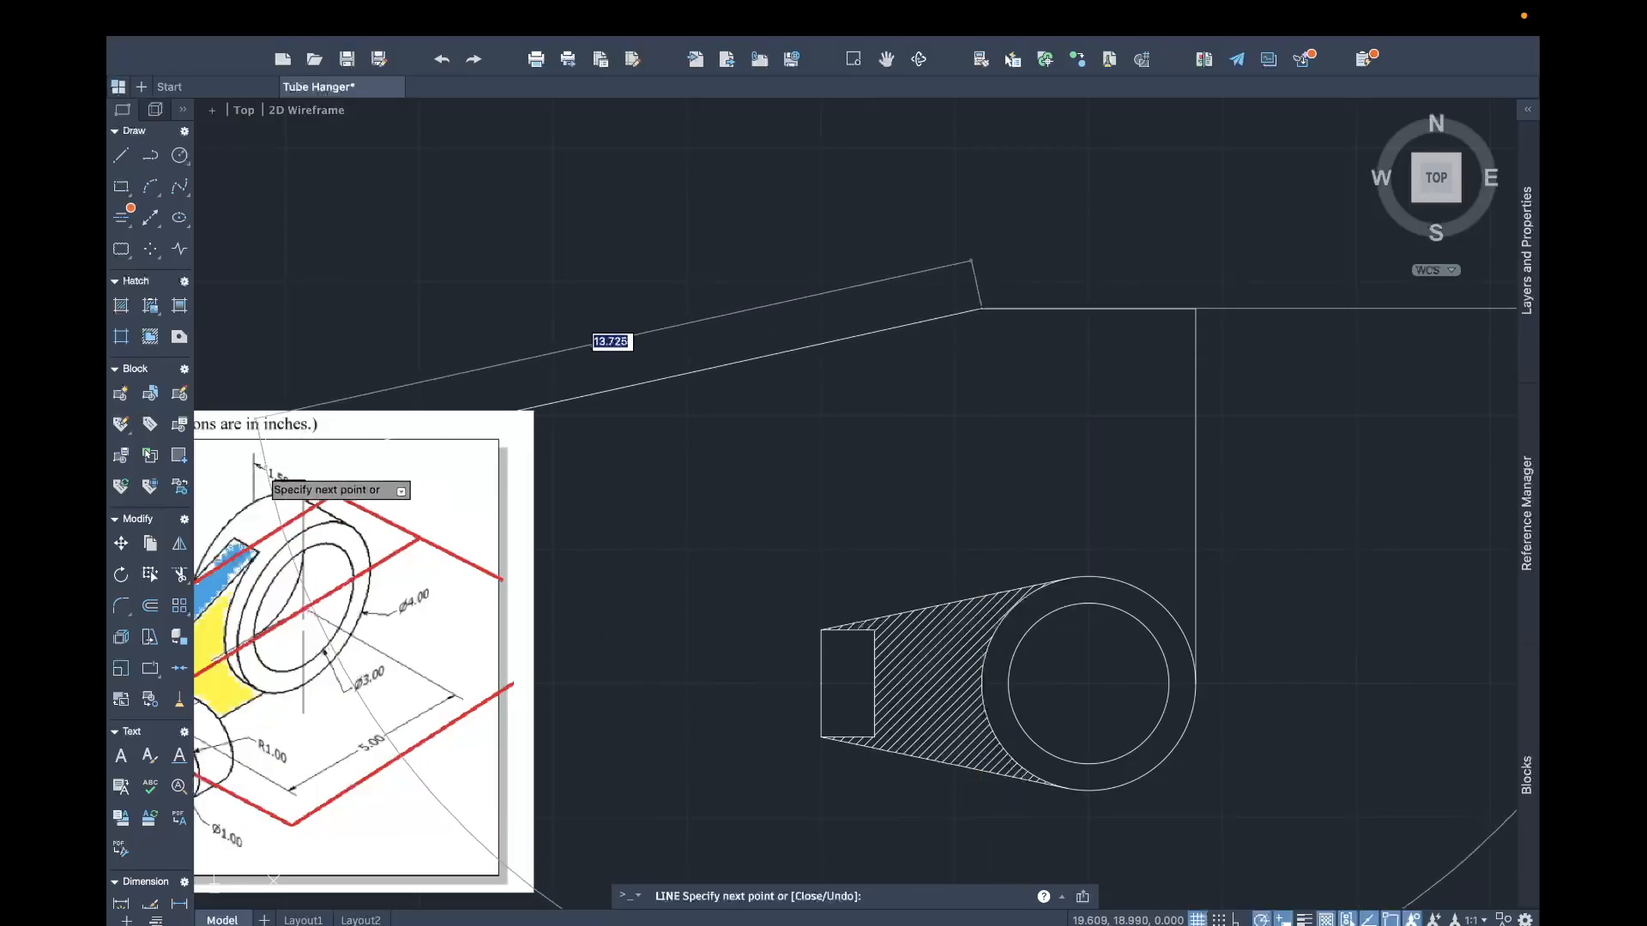
Step: Continue the outline with a vertical line 1.5 long downward and close it with a horizontal line back to the projection line
key("F1")
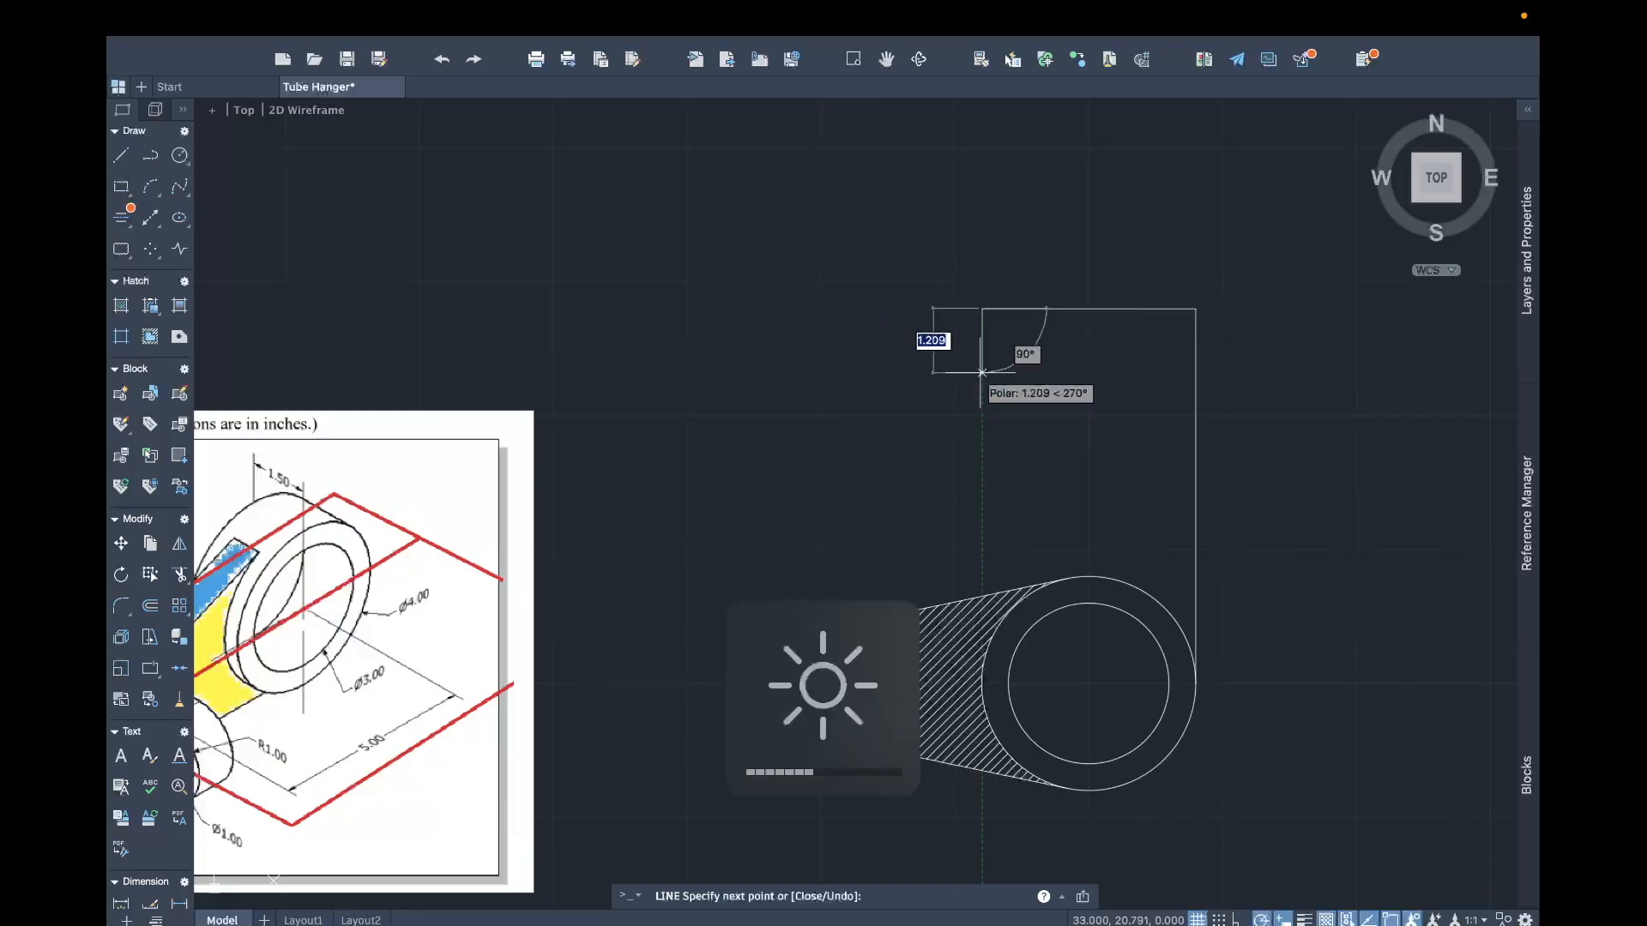
type("1.5")
key("Return")
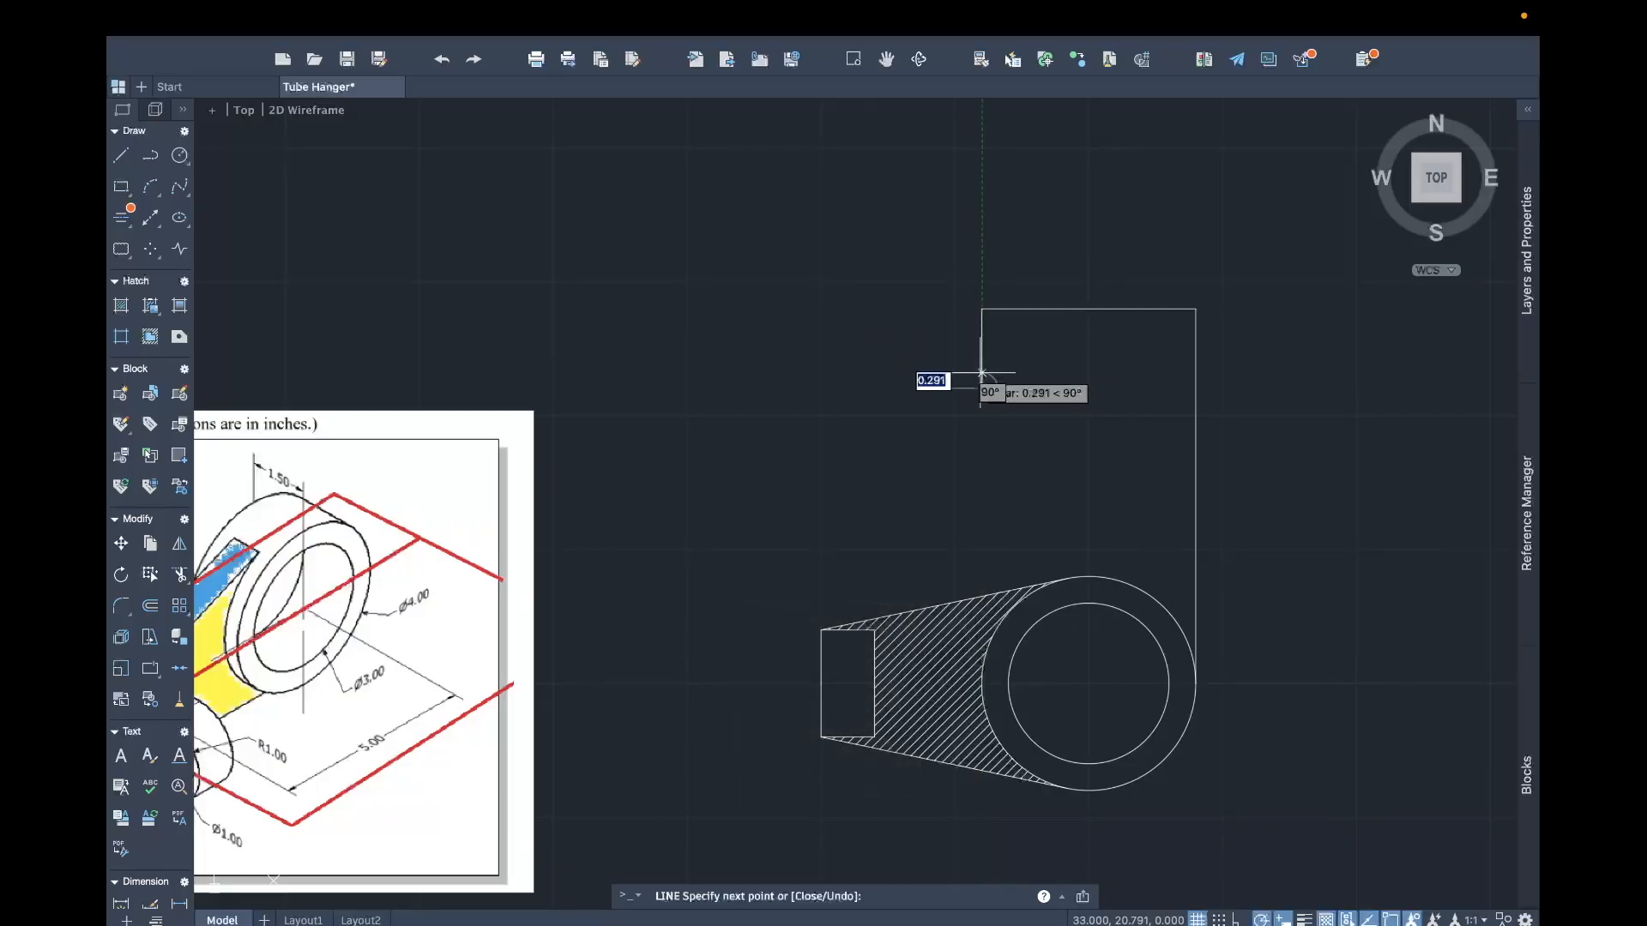
left_click(1194, 388)
key("F1")
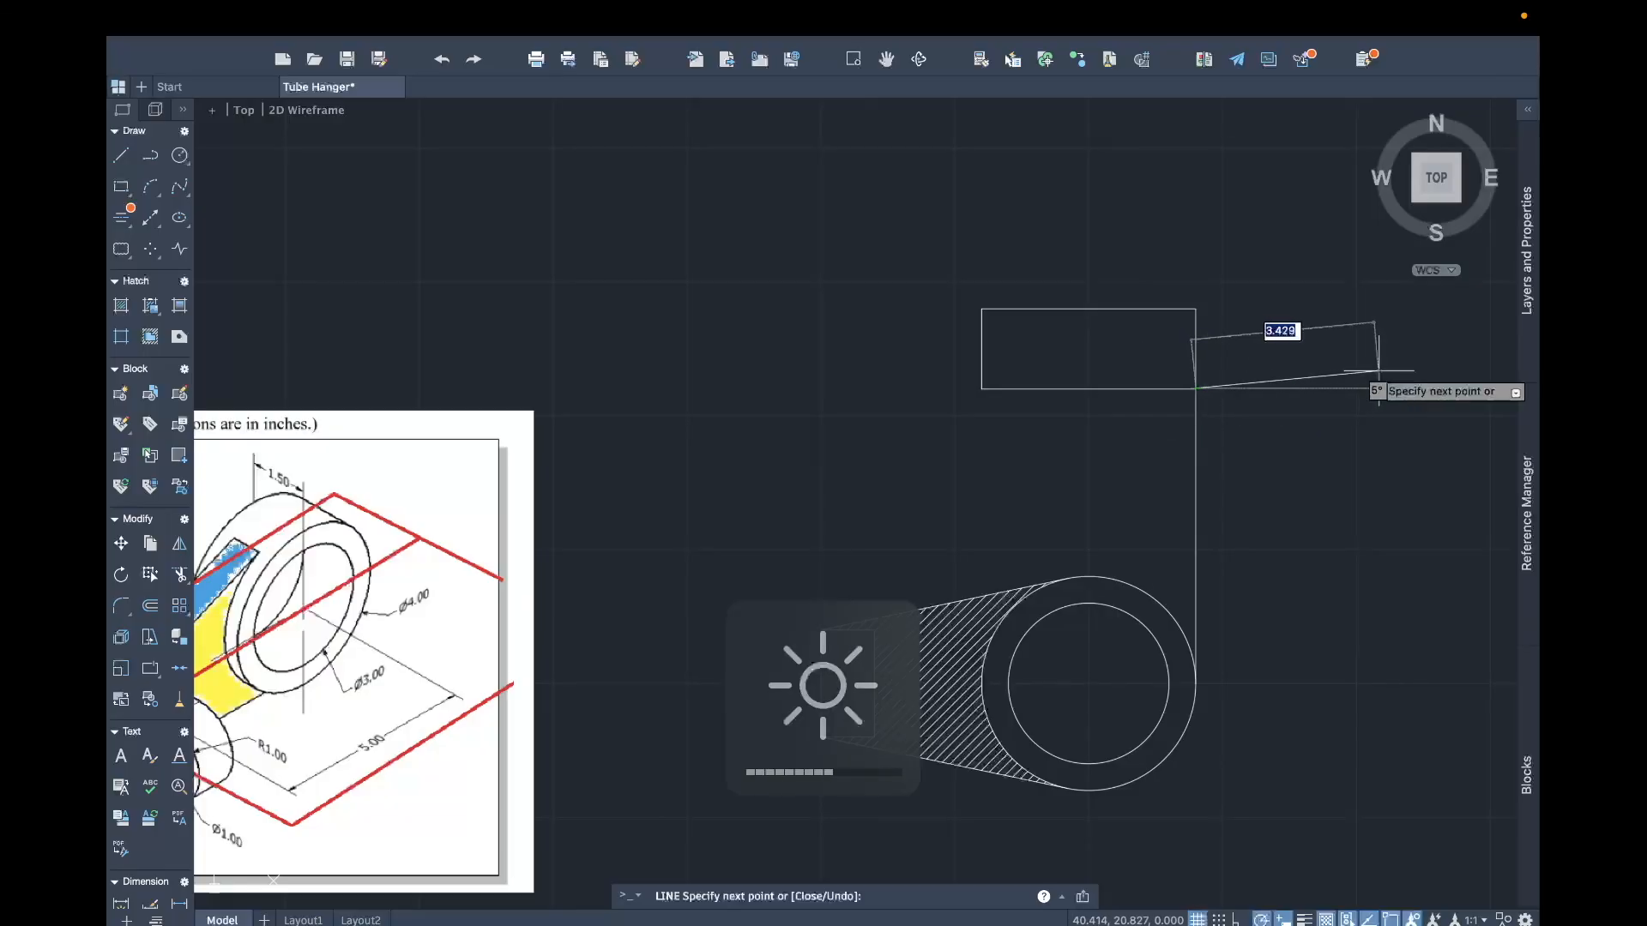
key("Escape")
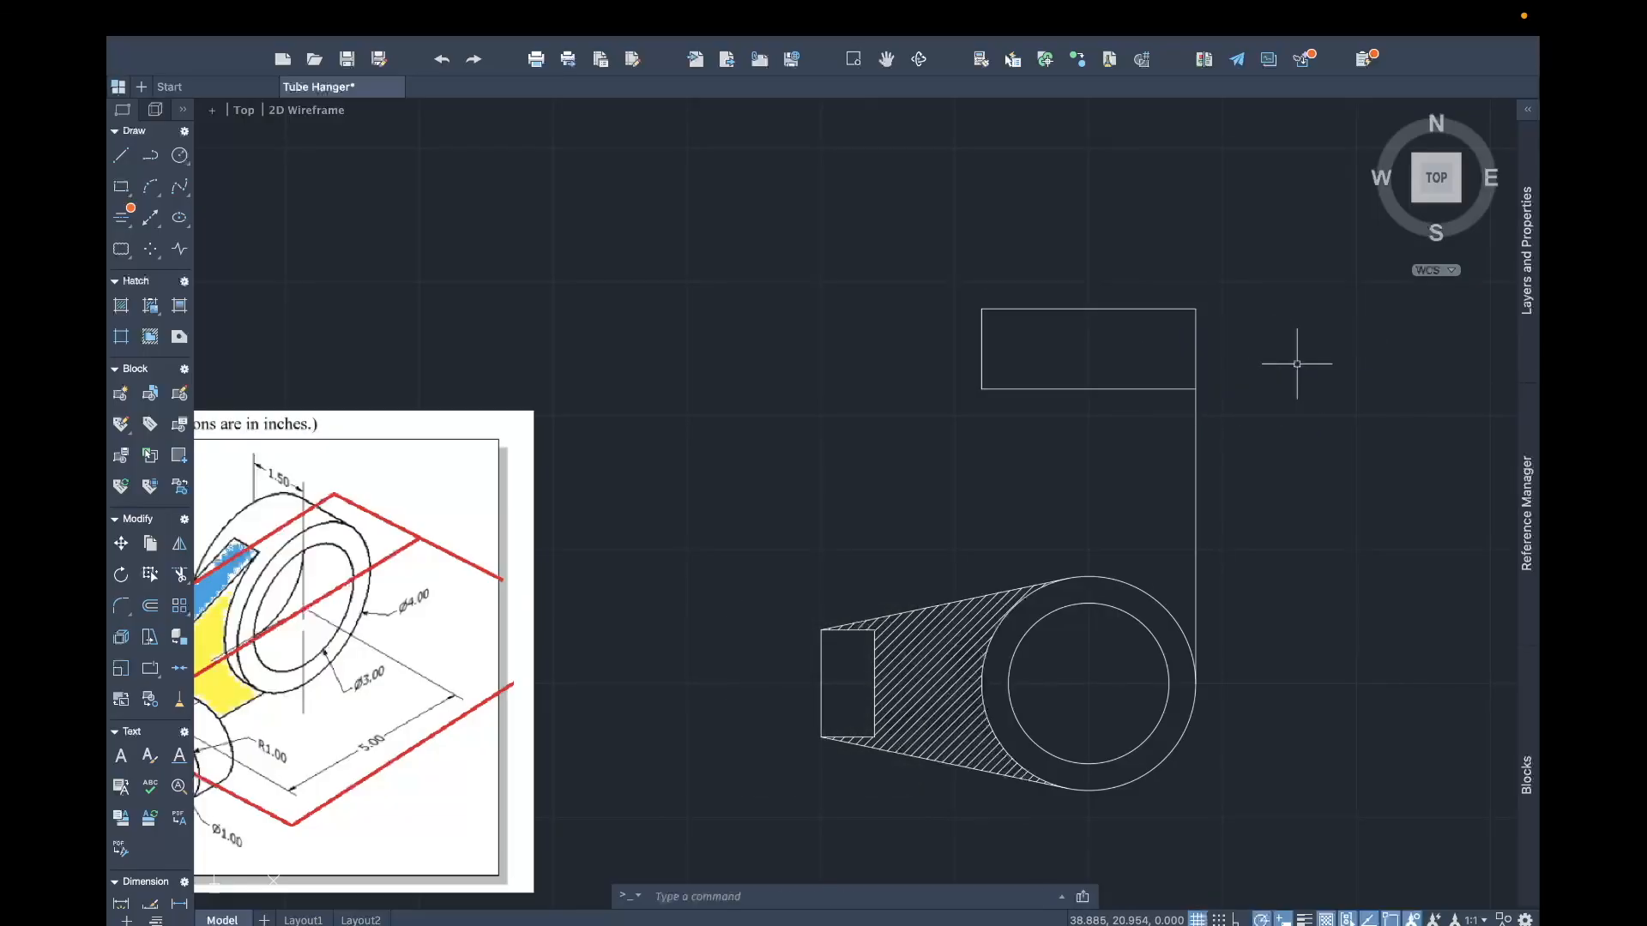
Step: Trim the projection line between the new rectangle and the outer circle
type("trim")
key("Return")
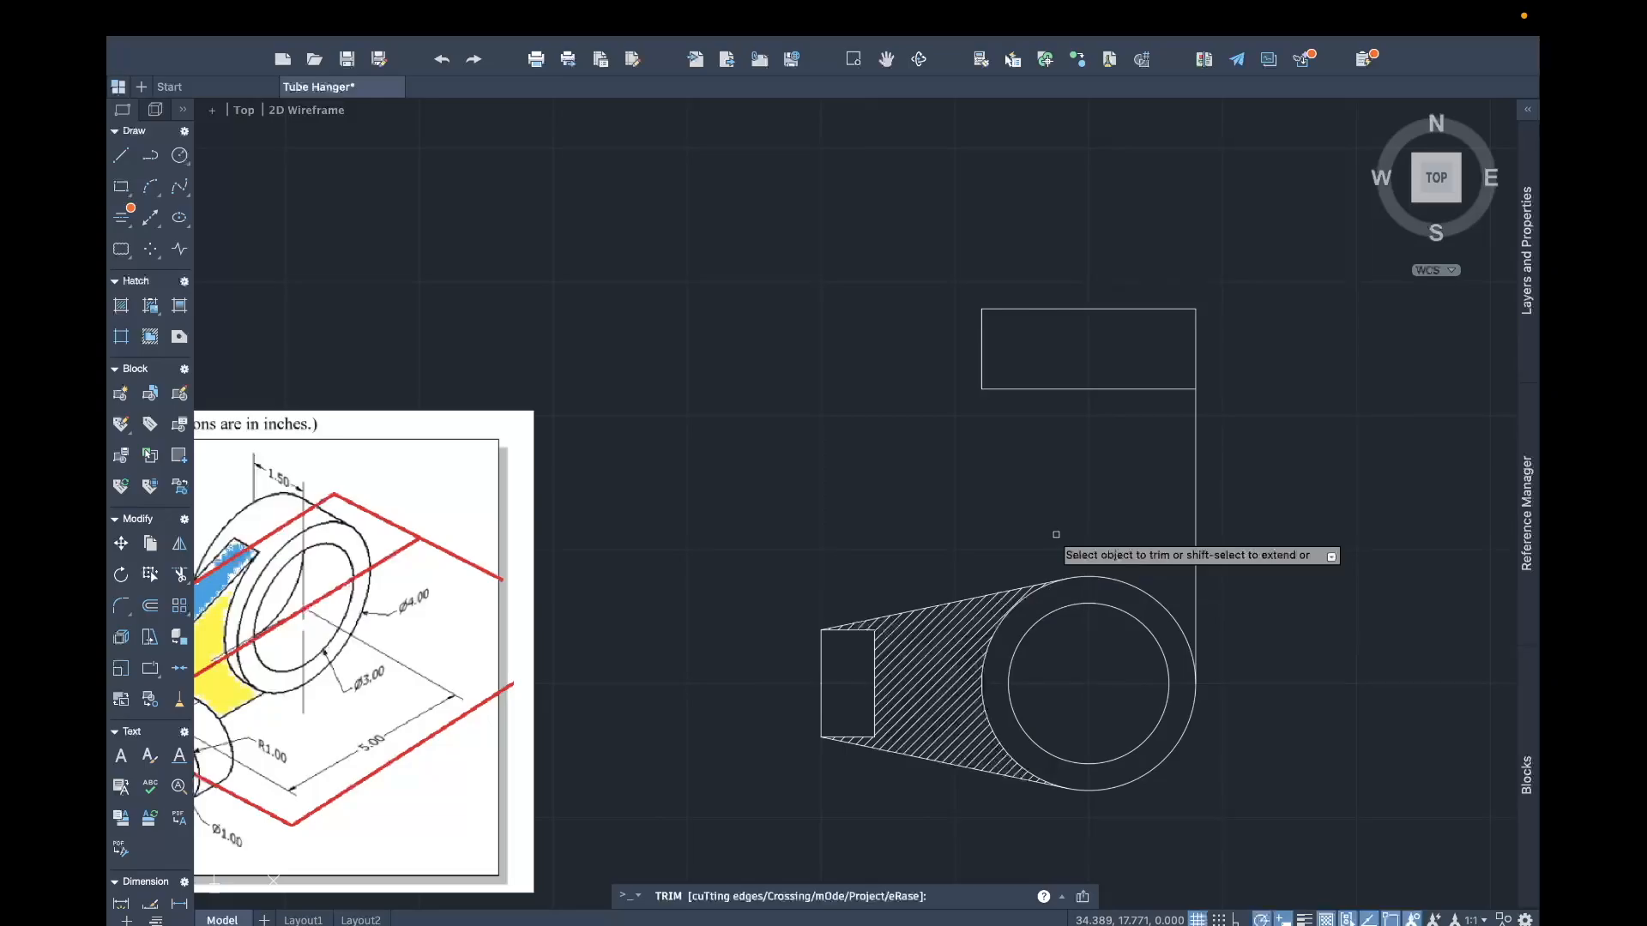
left_click(1147, 507)
left_click(1321, 477)
key("Return")
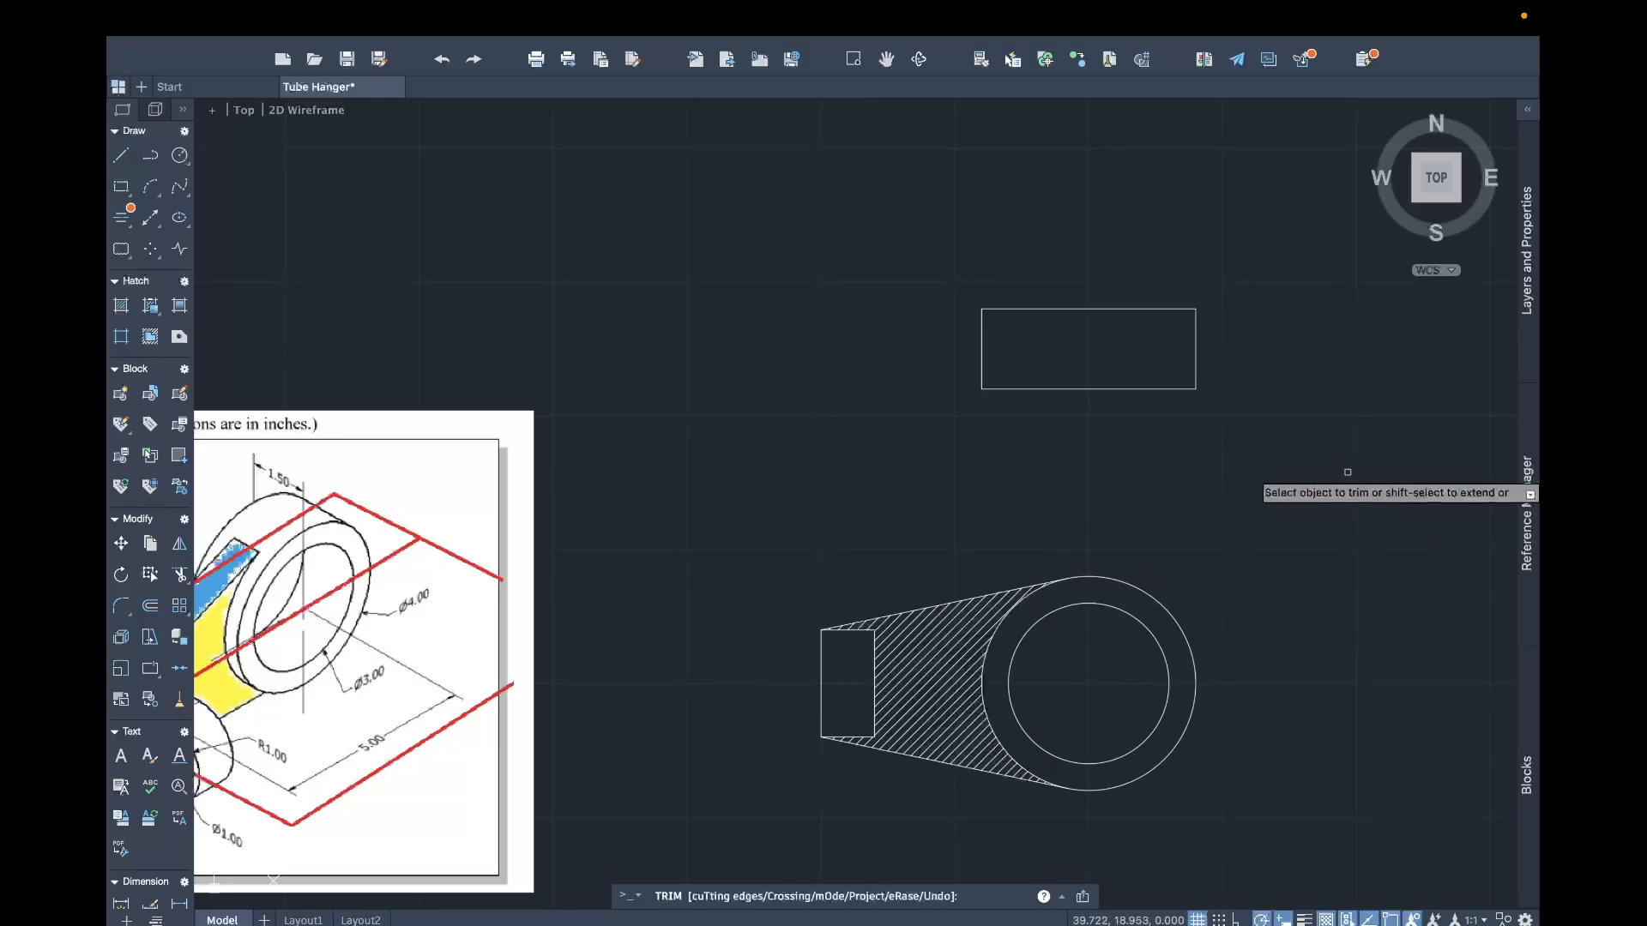
key("Escape")
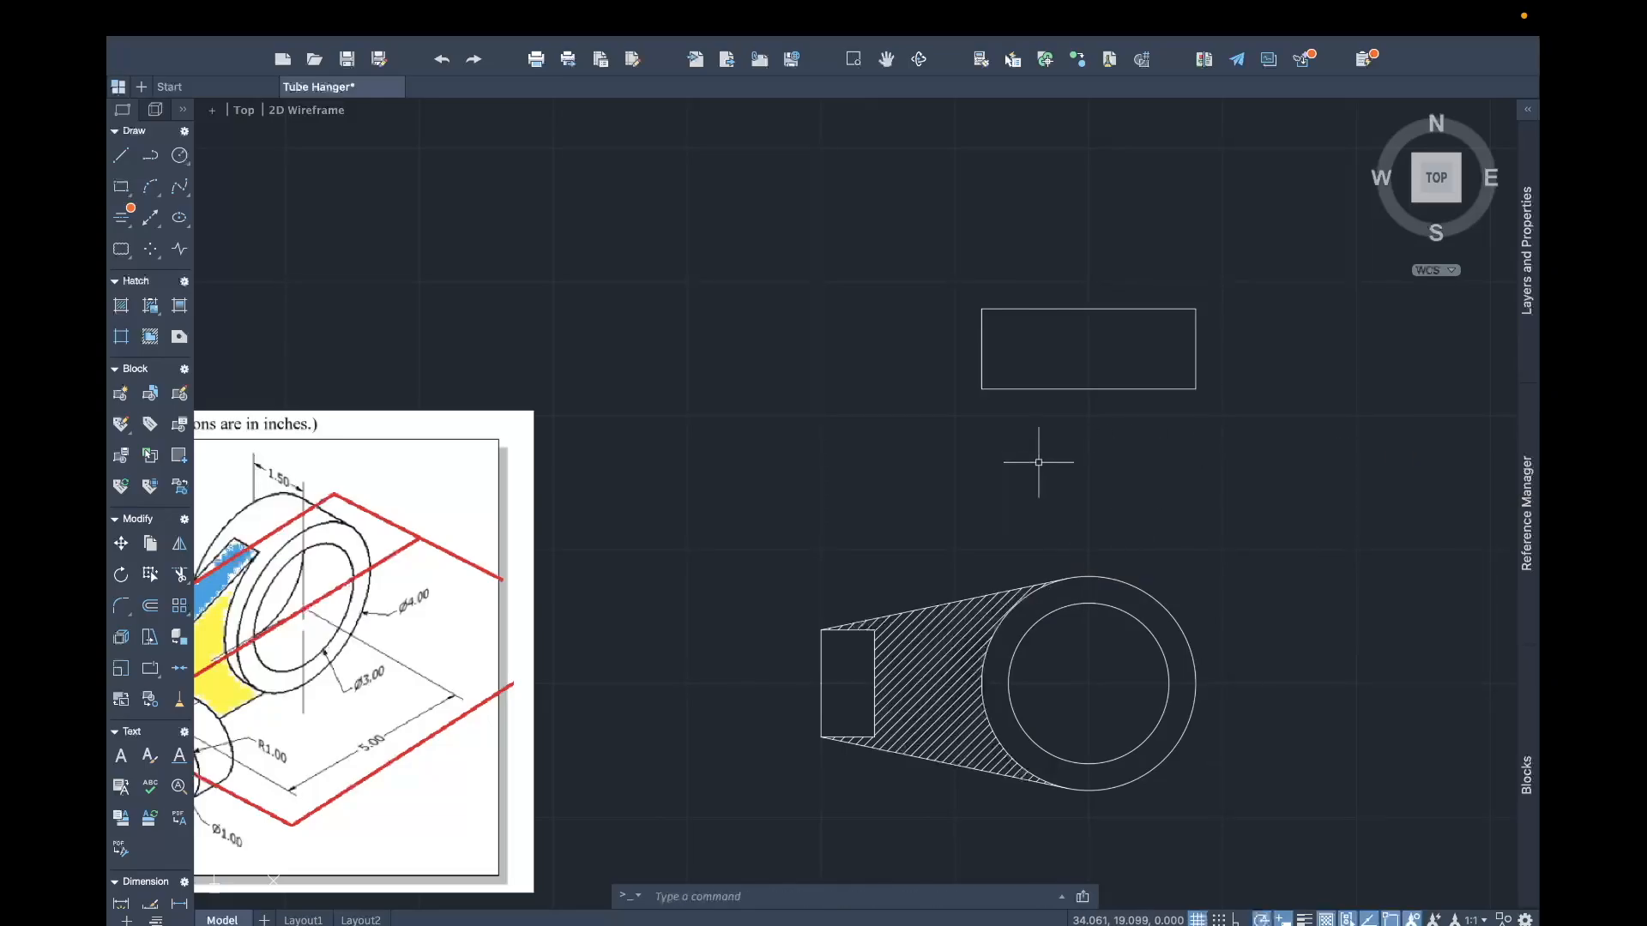
Step: Draw a vertical projection line from the web's upper tangent point on the outer circle up to the rectangle's upper edge
type("line")
key("Return")
mouse_move(1070, 496)
middle_mouse_down()
mouse_move(988, 484)
mouse_move(1024, 491)
middle_mouse_up()
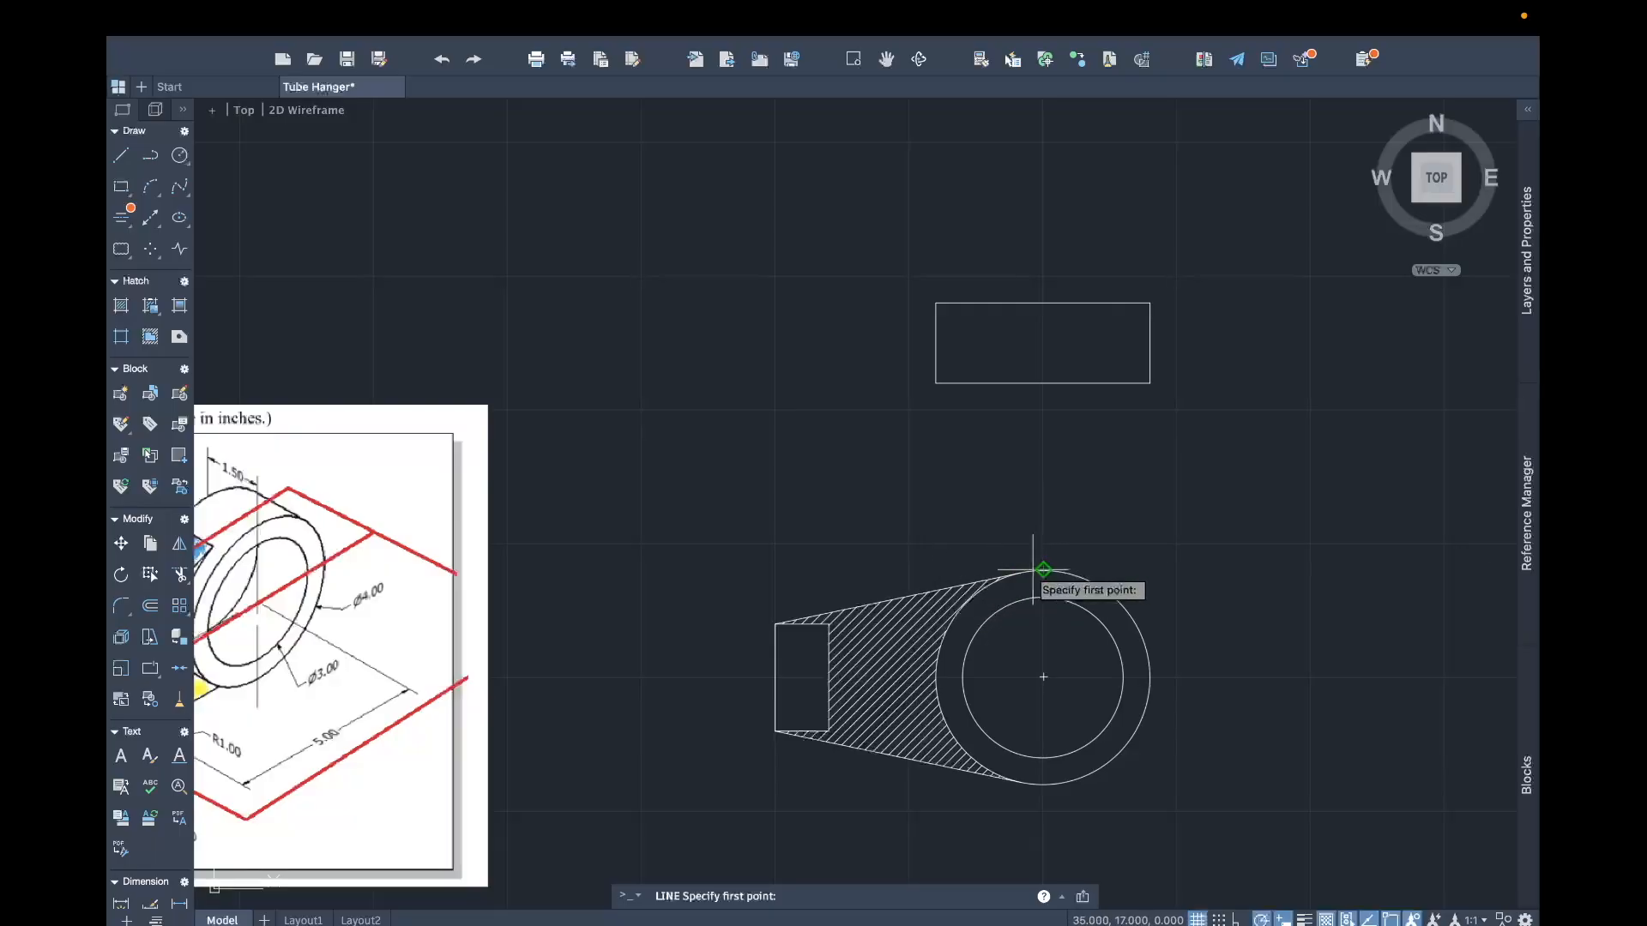
scroll(1021, 571, "up", 2)
scroll(1017, 573, "up", 2)
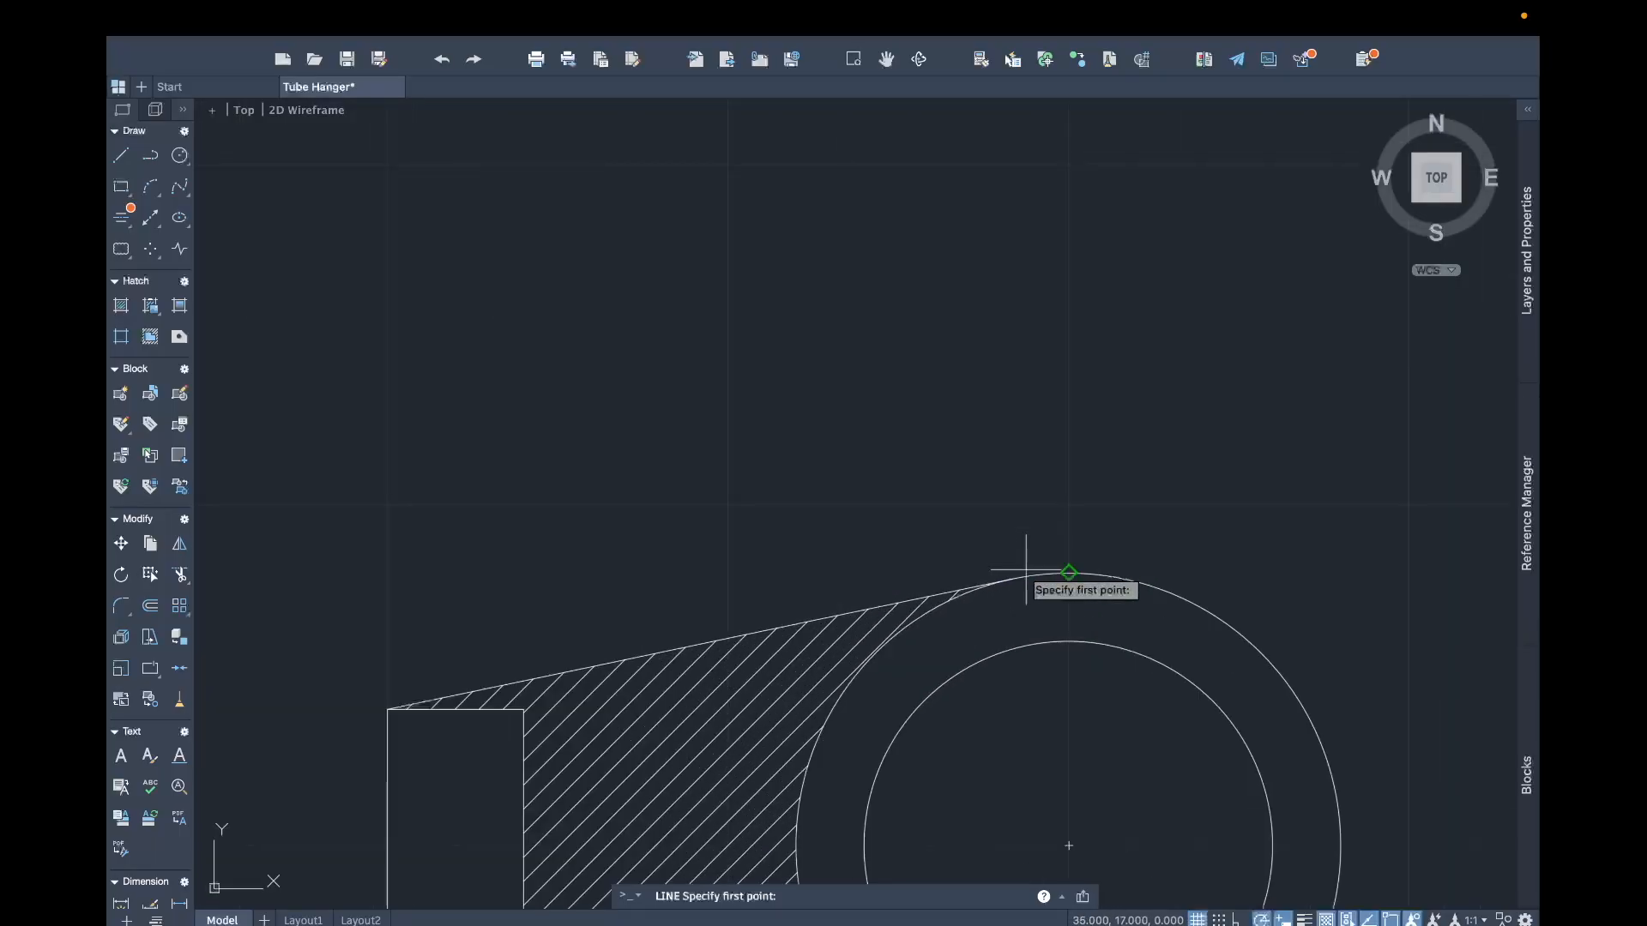
left_click(1012, 577)
scroll(1020, 532, "down", 4)
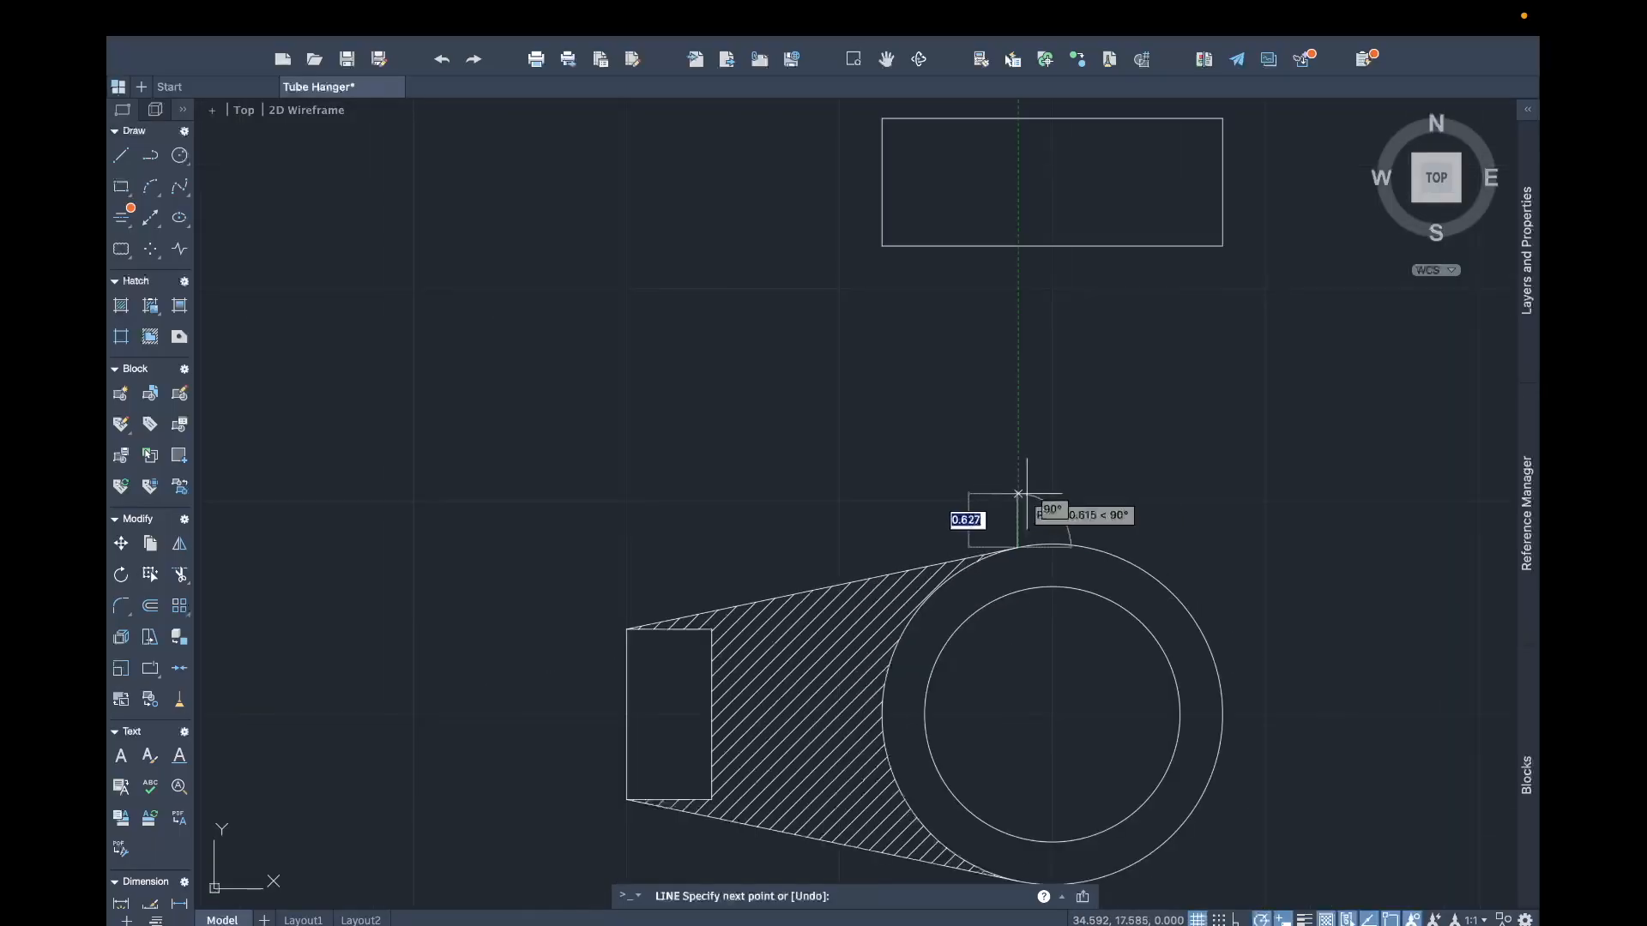
left_click(1020, 258)
key("Escape")
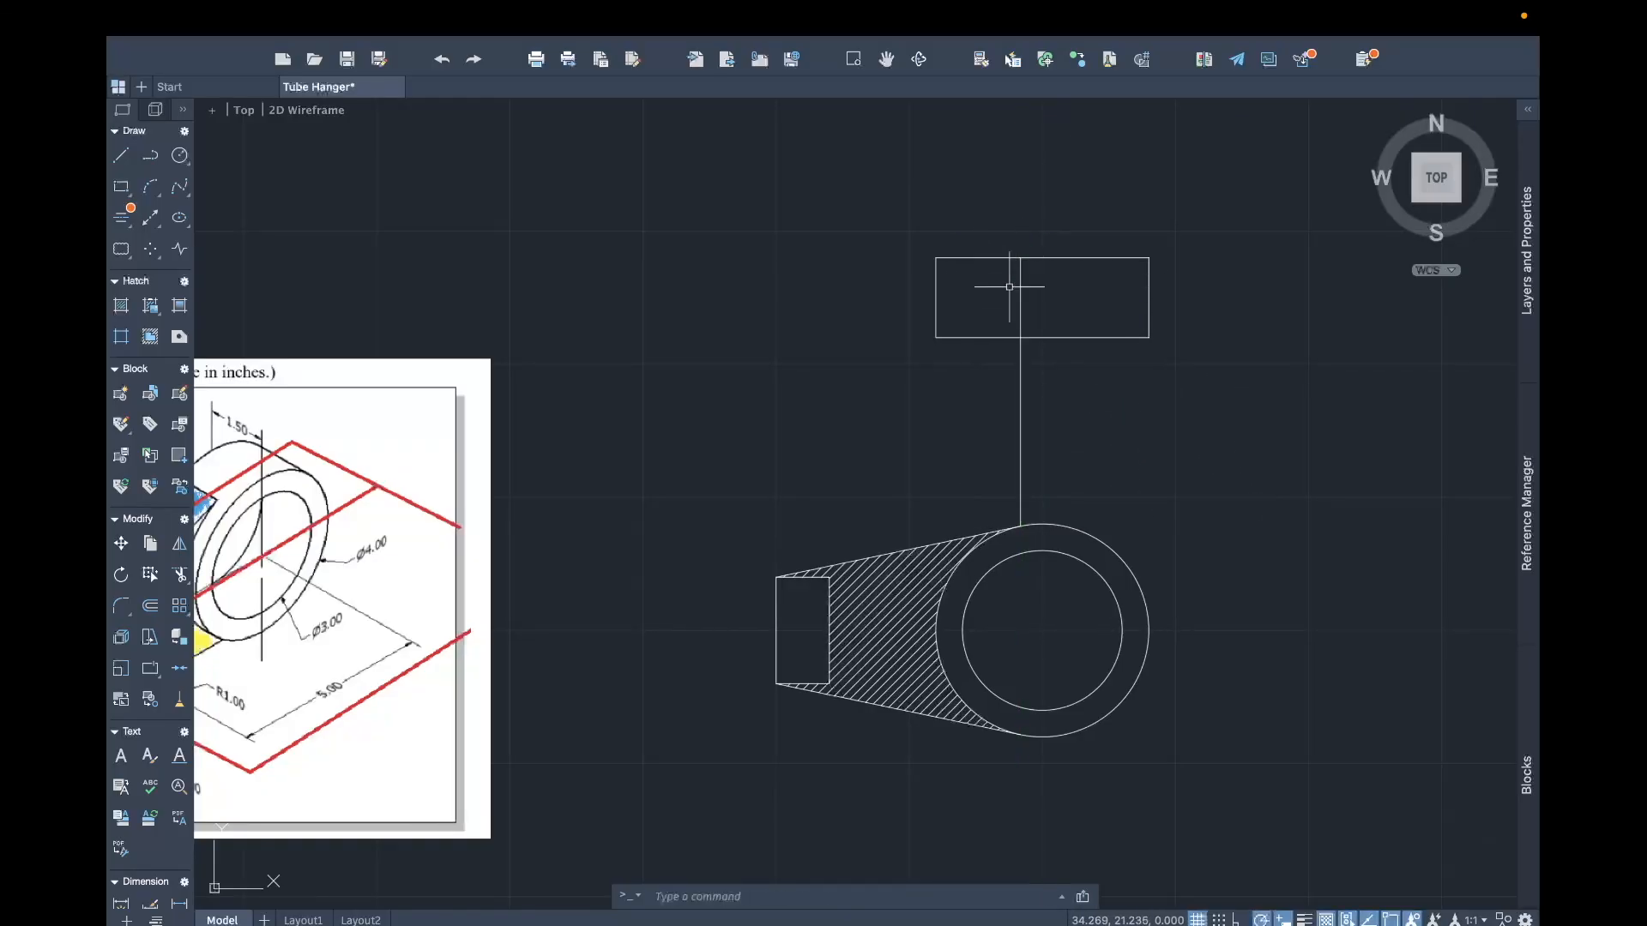
Step: Trim the tangent projection line between the circular view and the rectangle
type("tr")
key("Return")
left_click(1020, 452)
key("Escape")
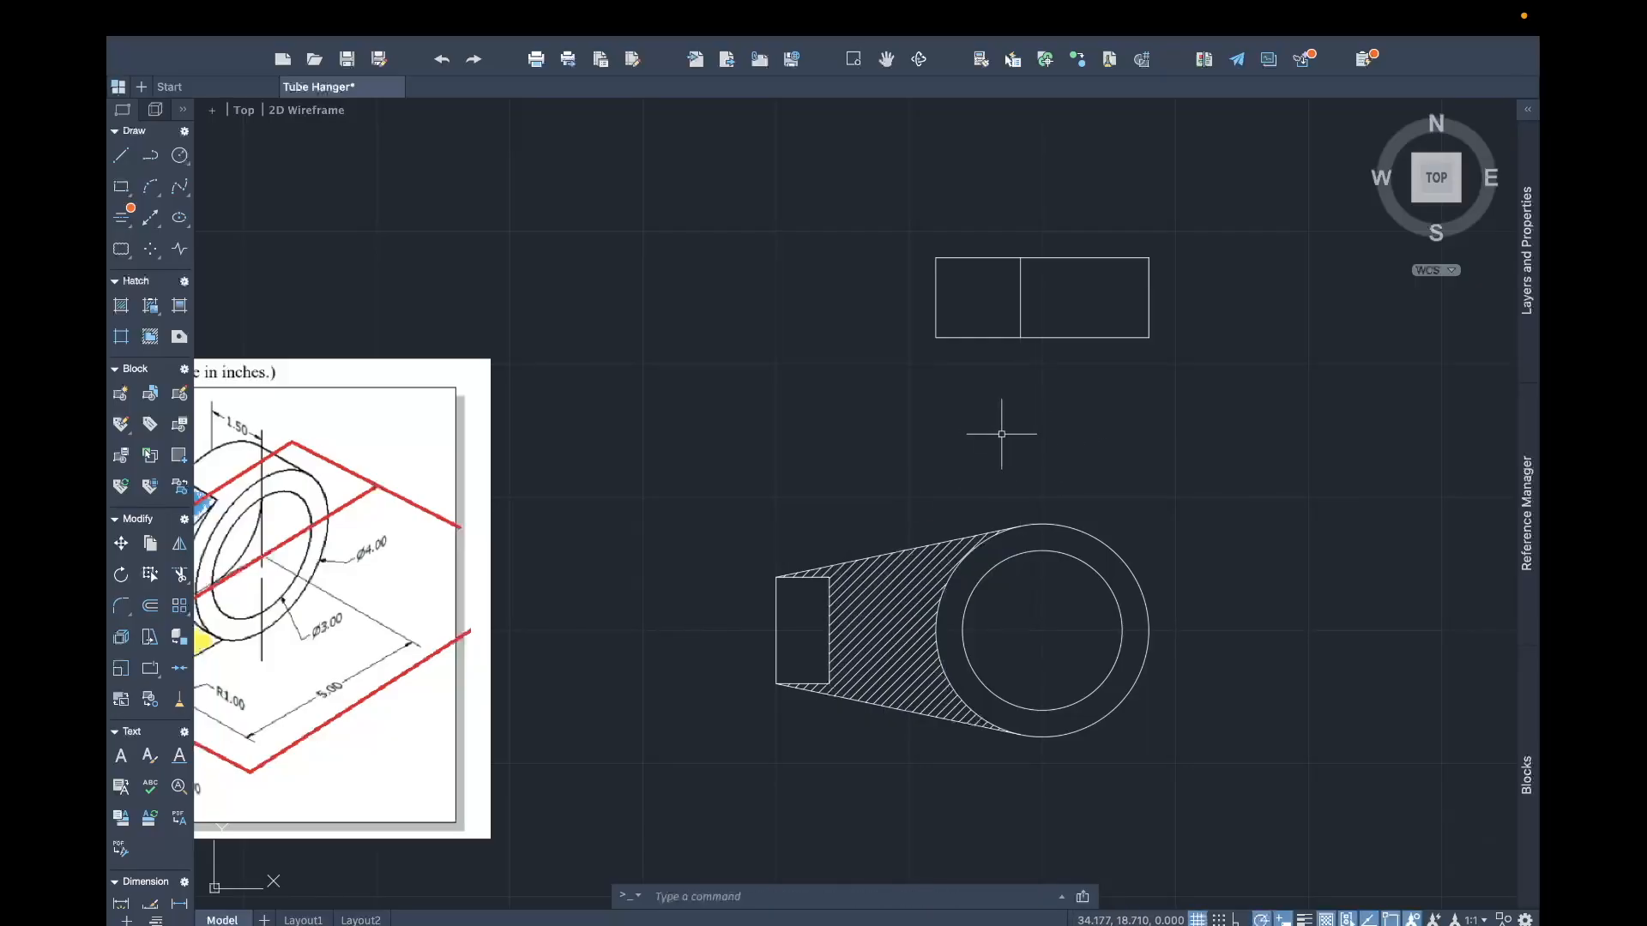
Step: Compare the blue web face and its 0.75 thickness in the isometric reference with the tangent line in the upper view
mouse_move(993, 394)
middle_mouse_down()
mouse_move(1084, 462)
mouse_move(1072, 471)
middle_mouse_up()
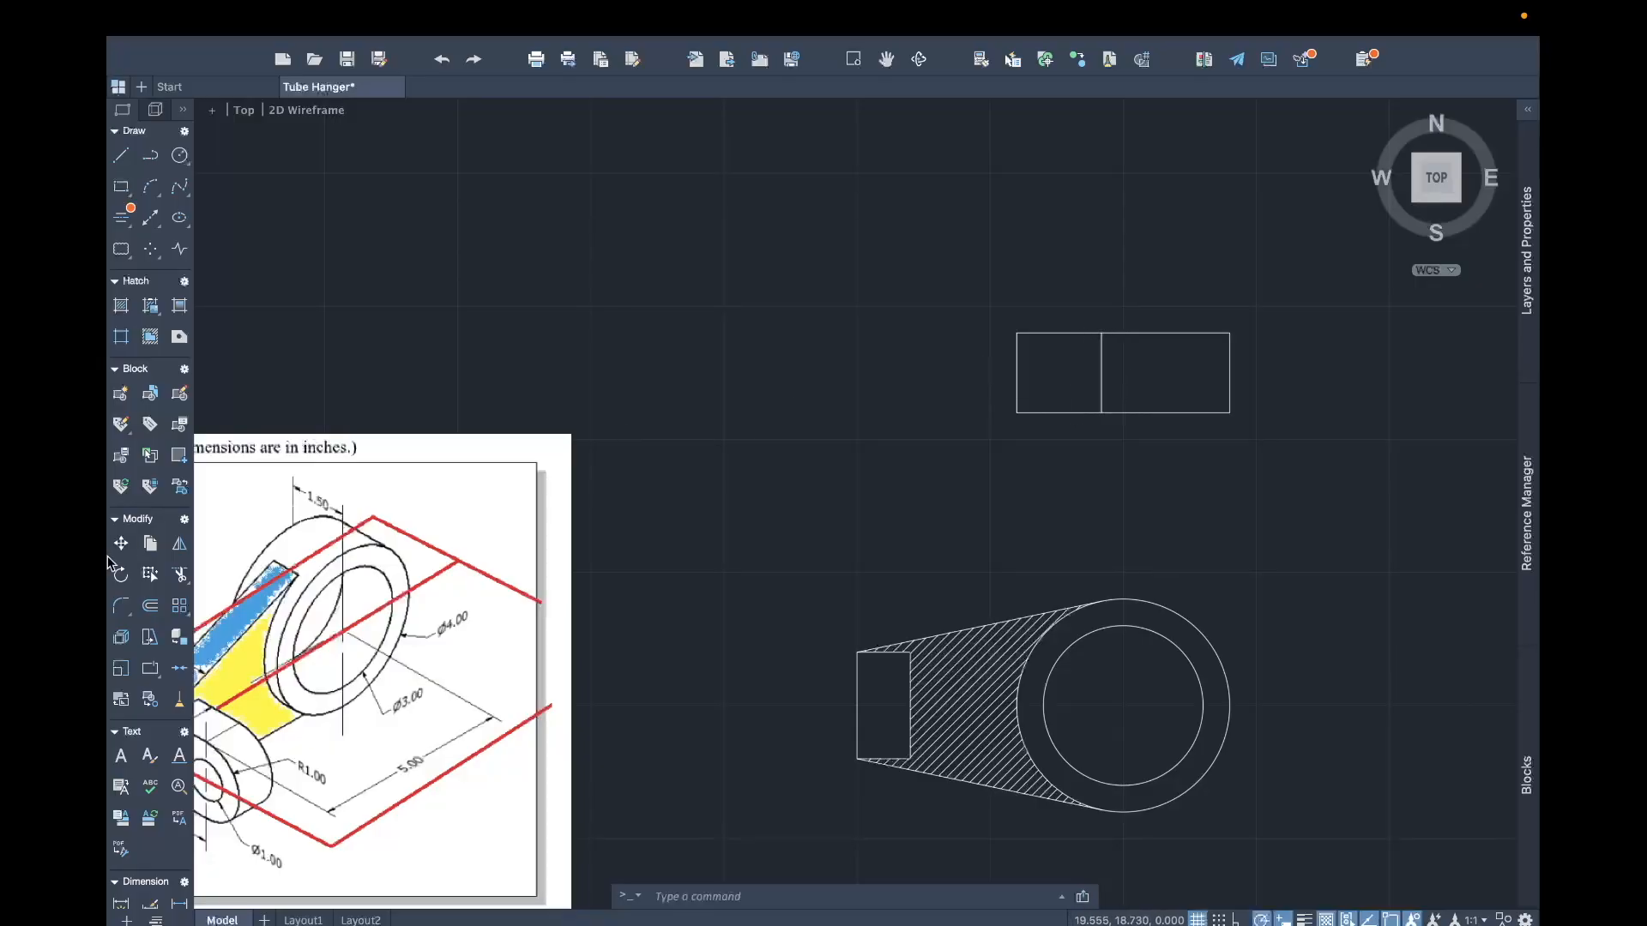
left_click(273, 581)
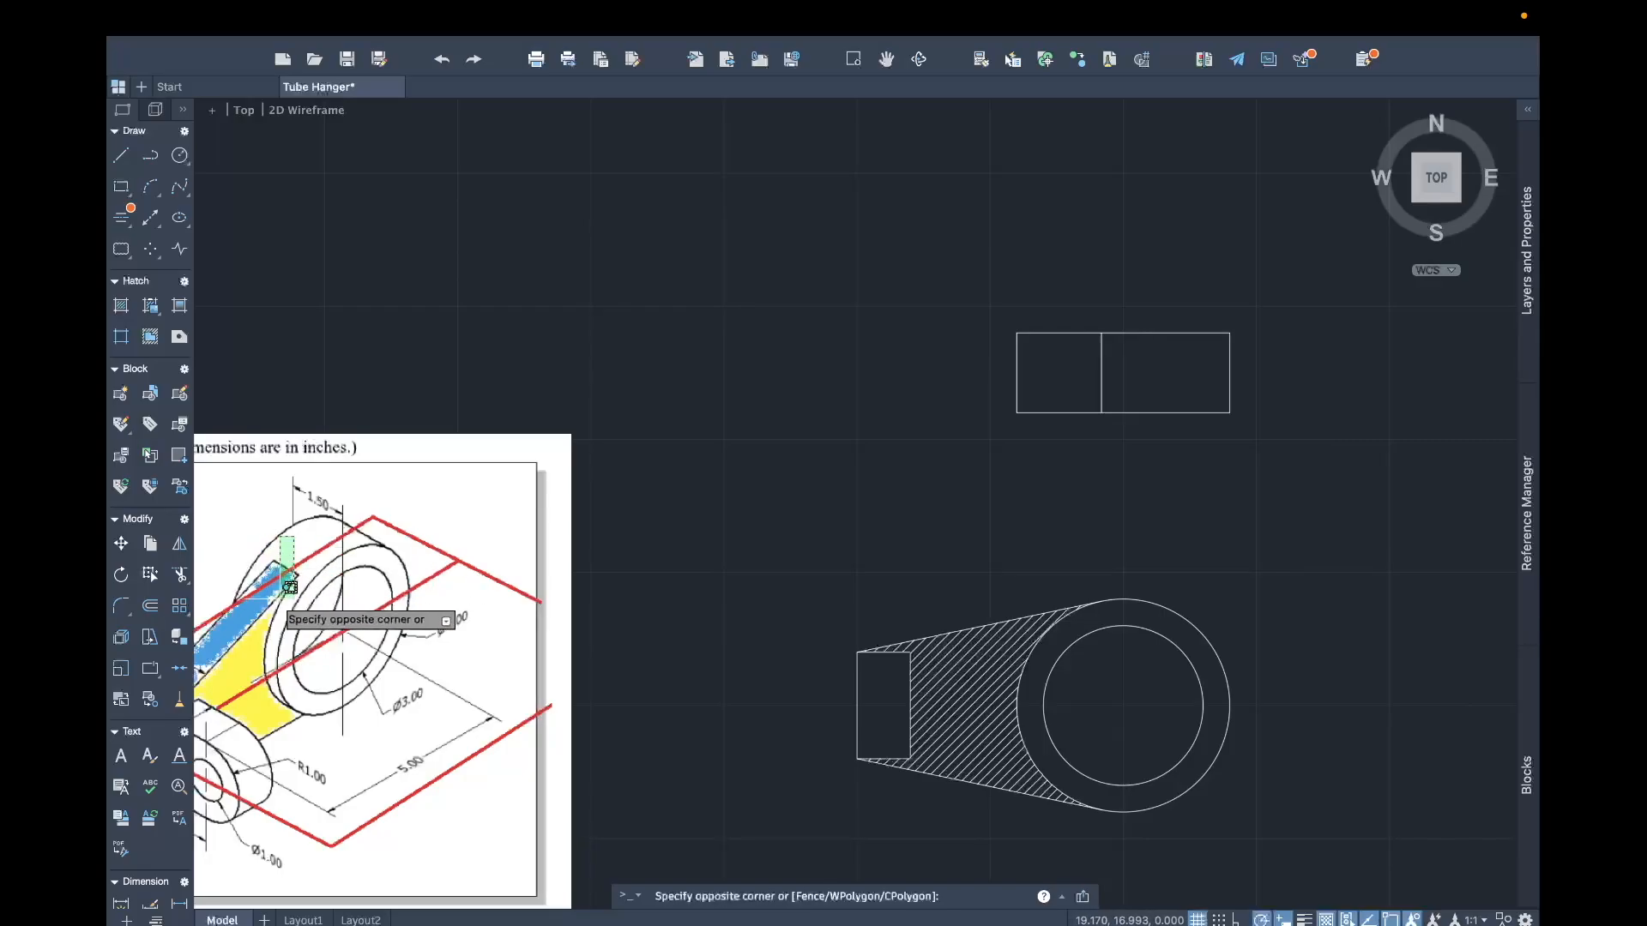
left_click(259, 593)
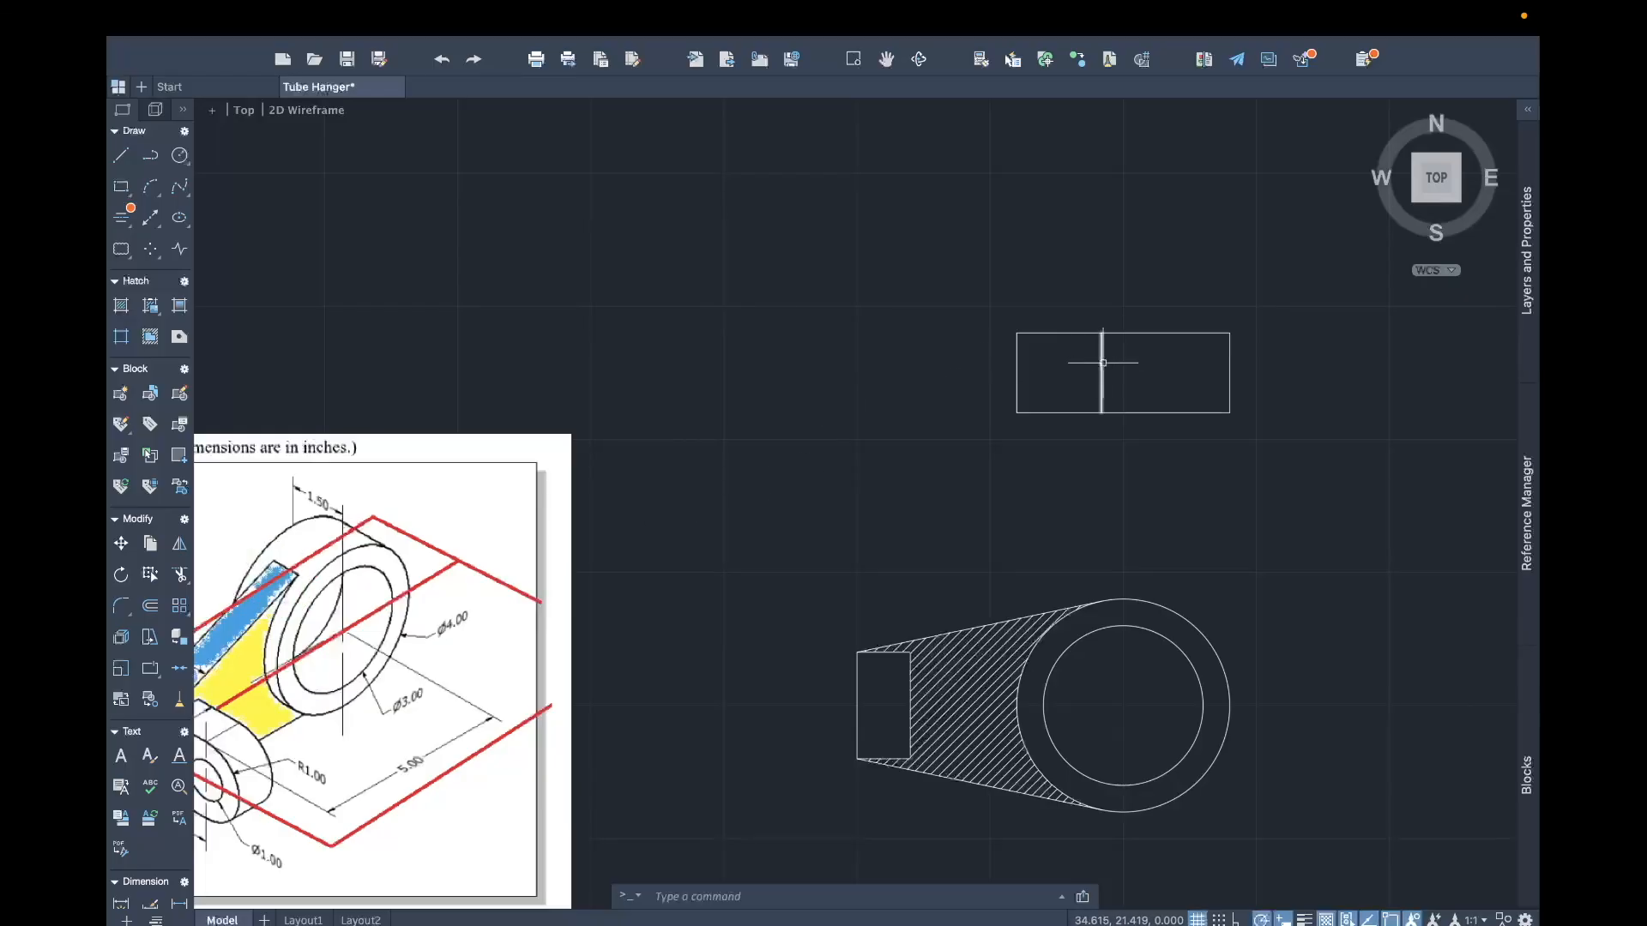
mouse_move(1104, 369)
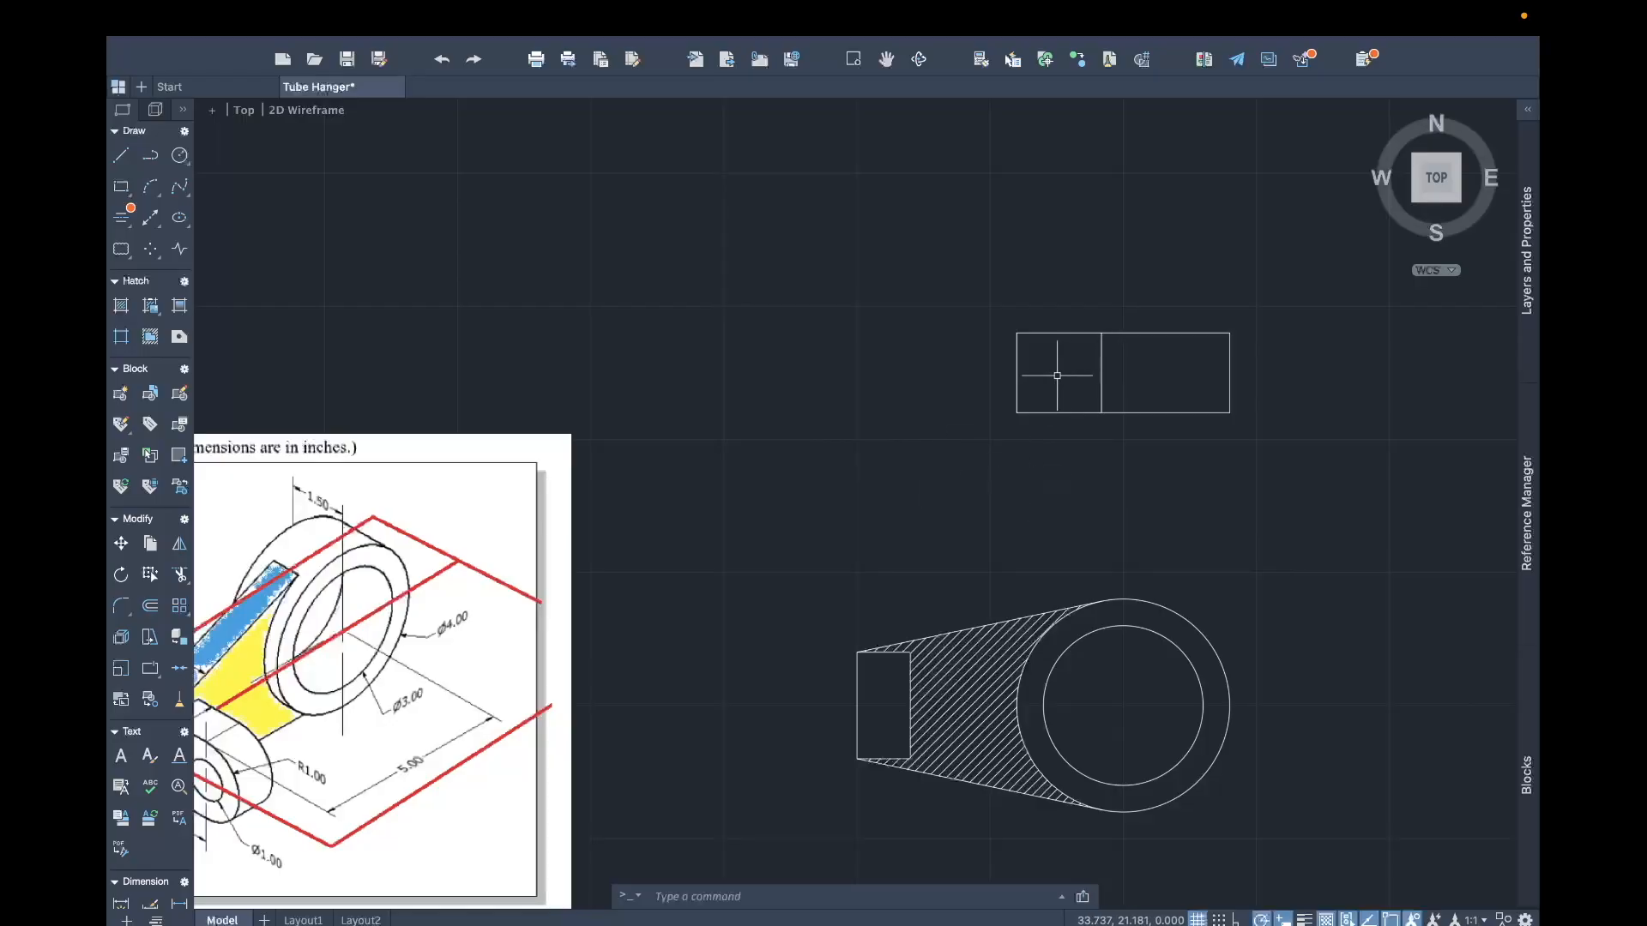
middle_click_drag(725, 463, 1043, 401)
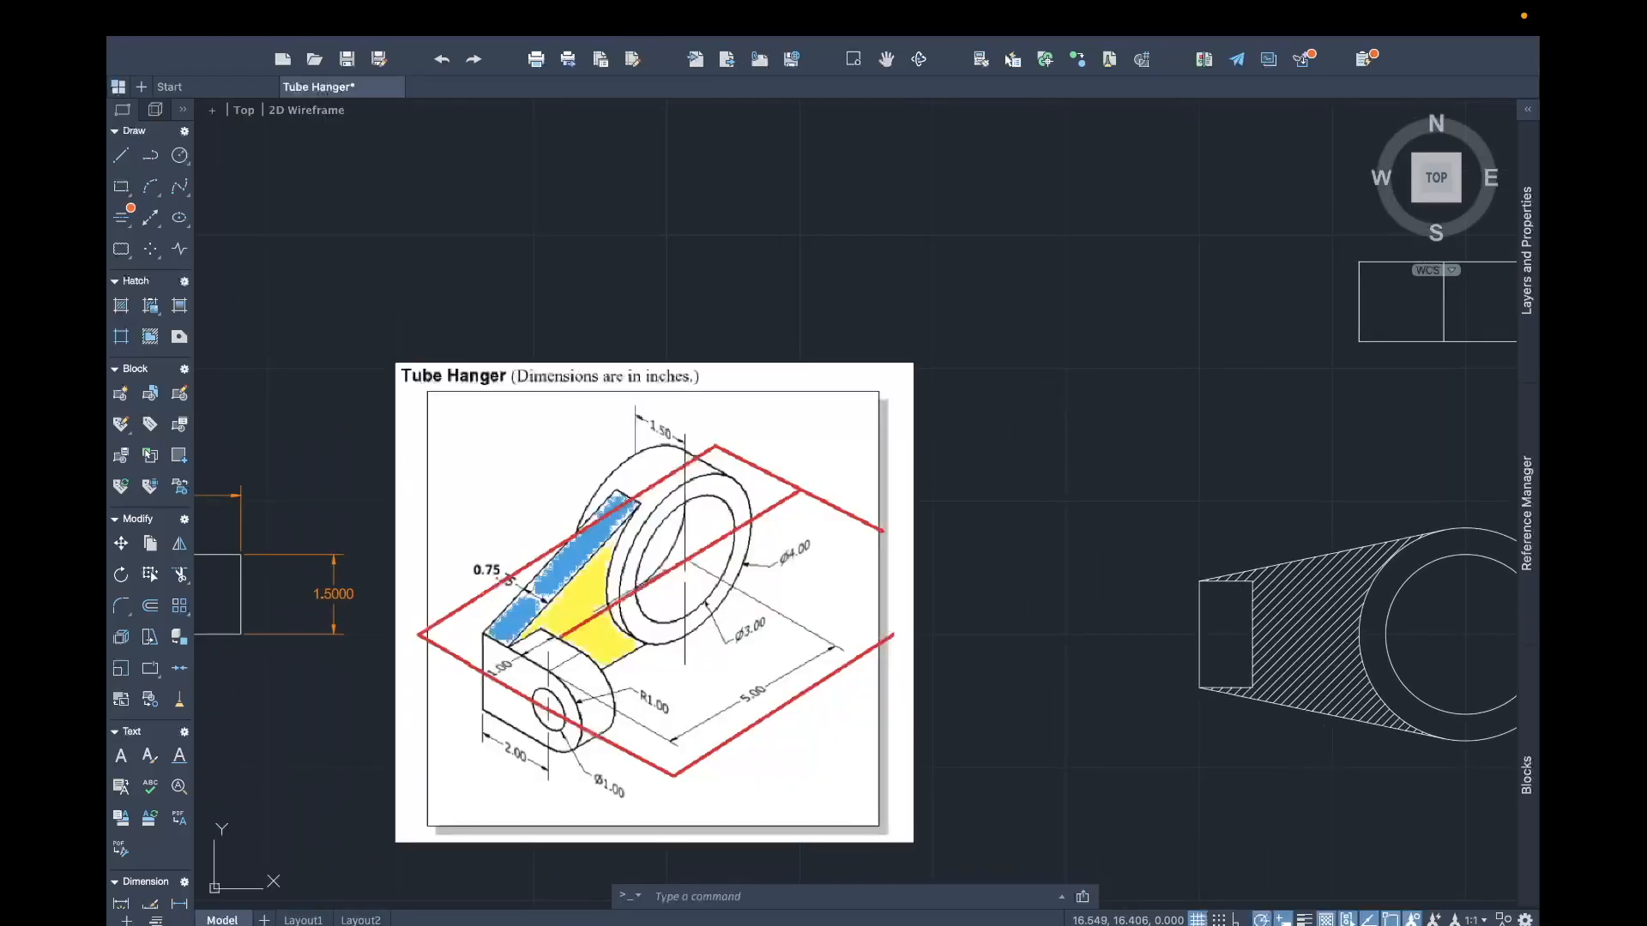
mouse_move(497, 526)
left_mouse_down()
mouse_move(480, 540)
mouse_move(530, 584)
left_mouse_up()
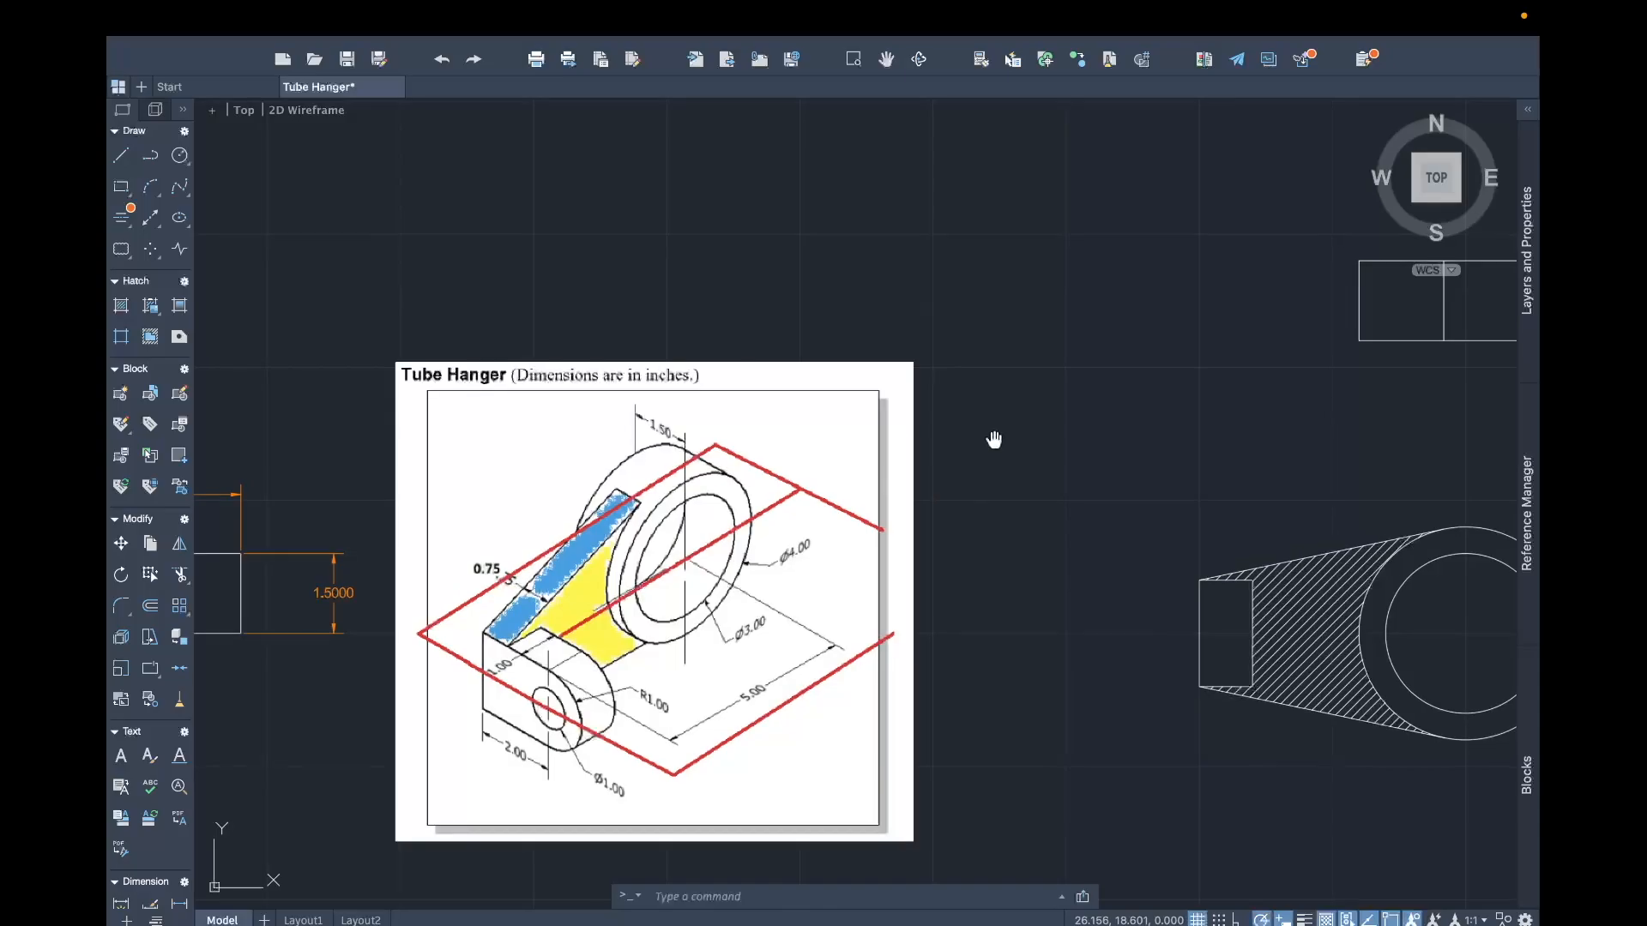
middle_click_drag(1027, 425, 606, 515)
middle_click_drag(934, 415, 860, 460)
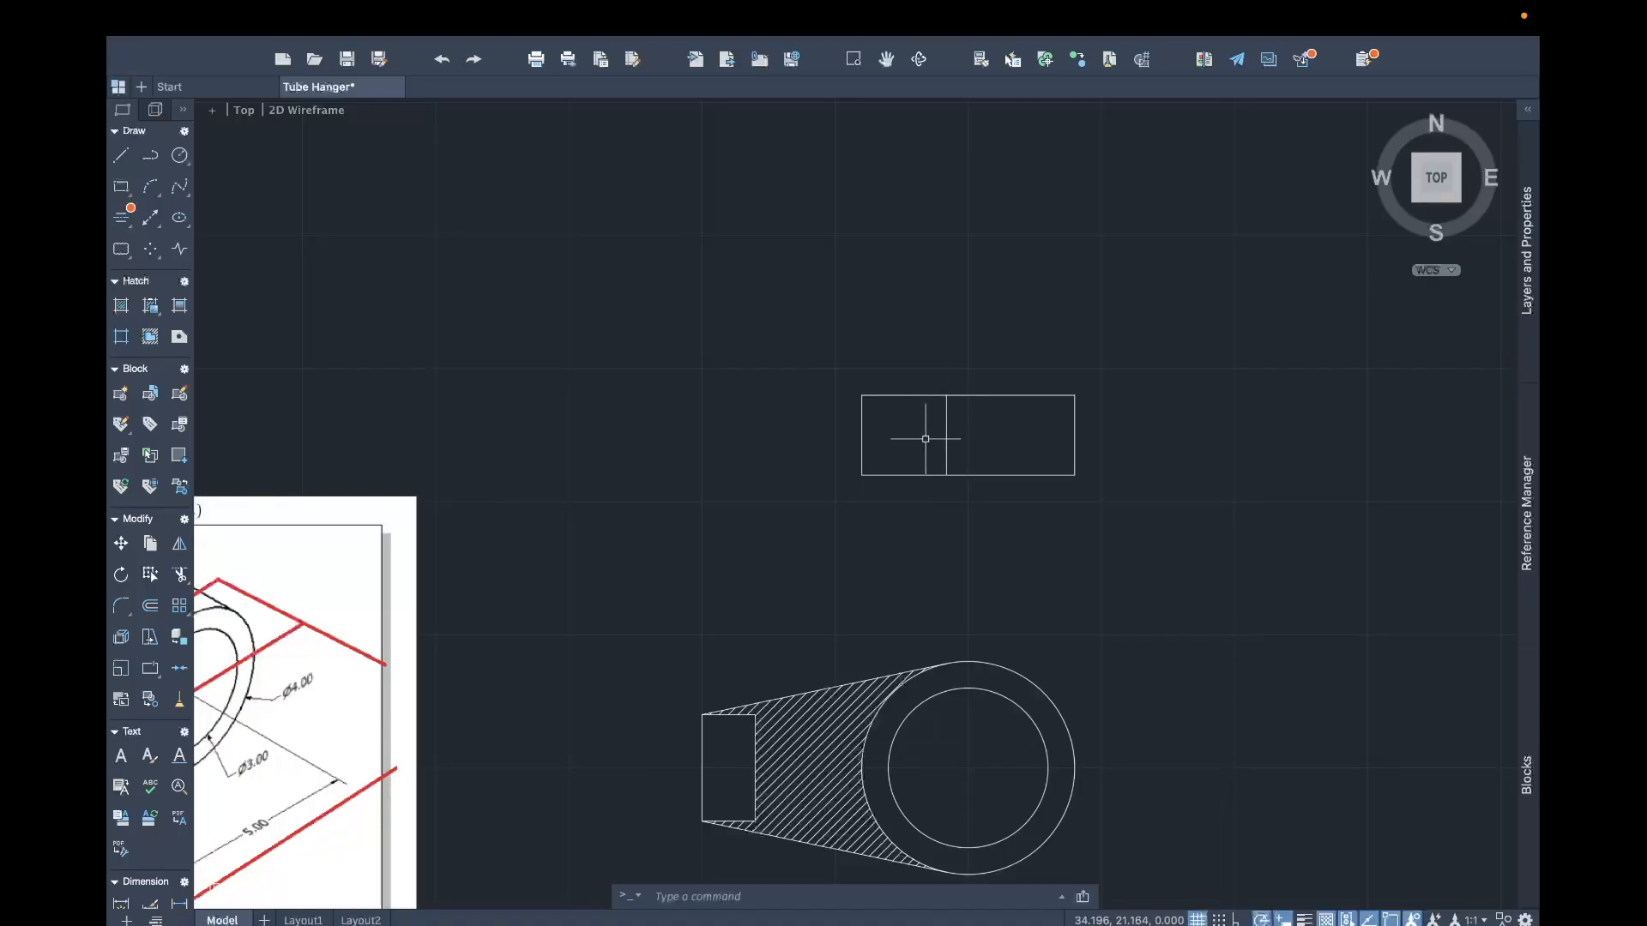
mouse_move(831, 441)
middle_mouse_down()
mouse_move(1176, 368)
mouse_move(1137, 370)
middle_mouse_up()
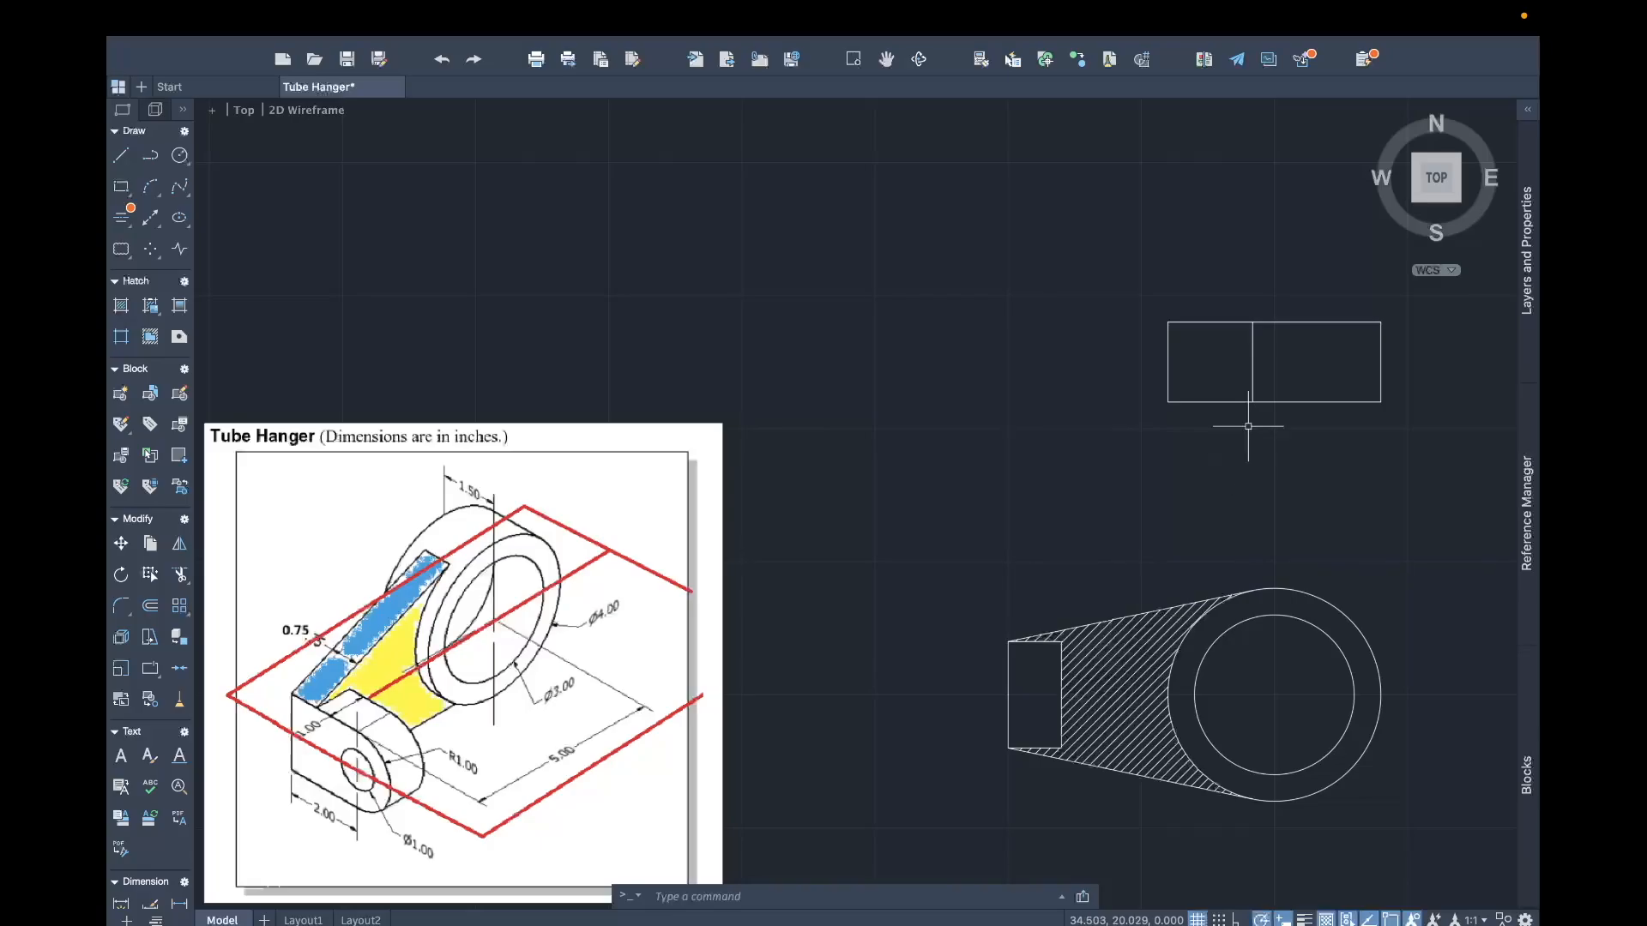
Step: Draw a line 0.375 upward from the tangent line's lower end, then horizontally to the rectangle's left edge
scroll(1250, 428, "up", 3)
middle_click_drag(1262, 417, 1184, 474)
scroll(1184, 475, "up", 2)
type("l")
key("Return")
left_click(1167, 424)
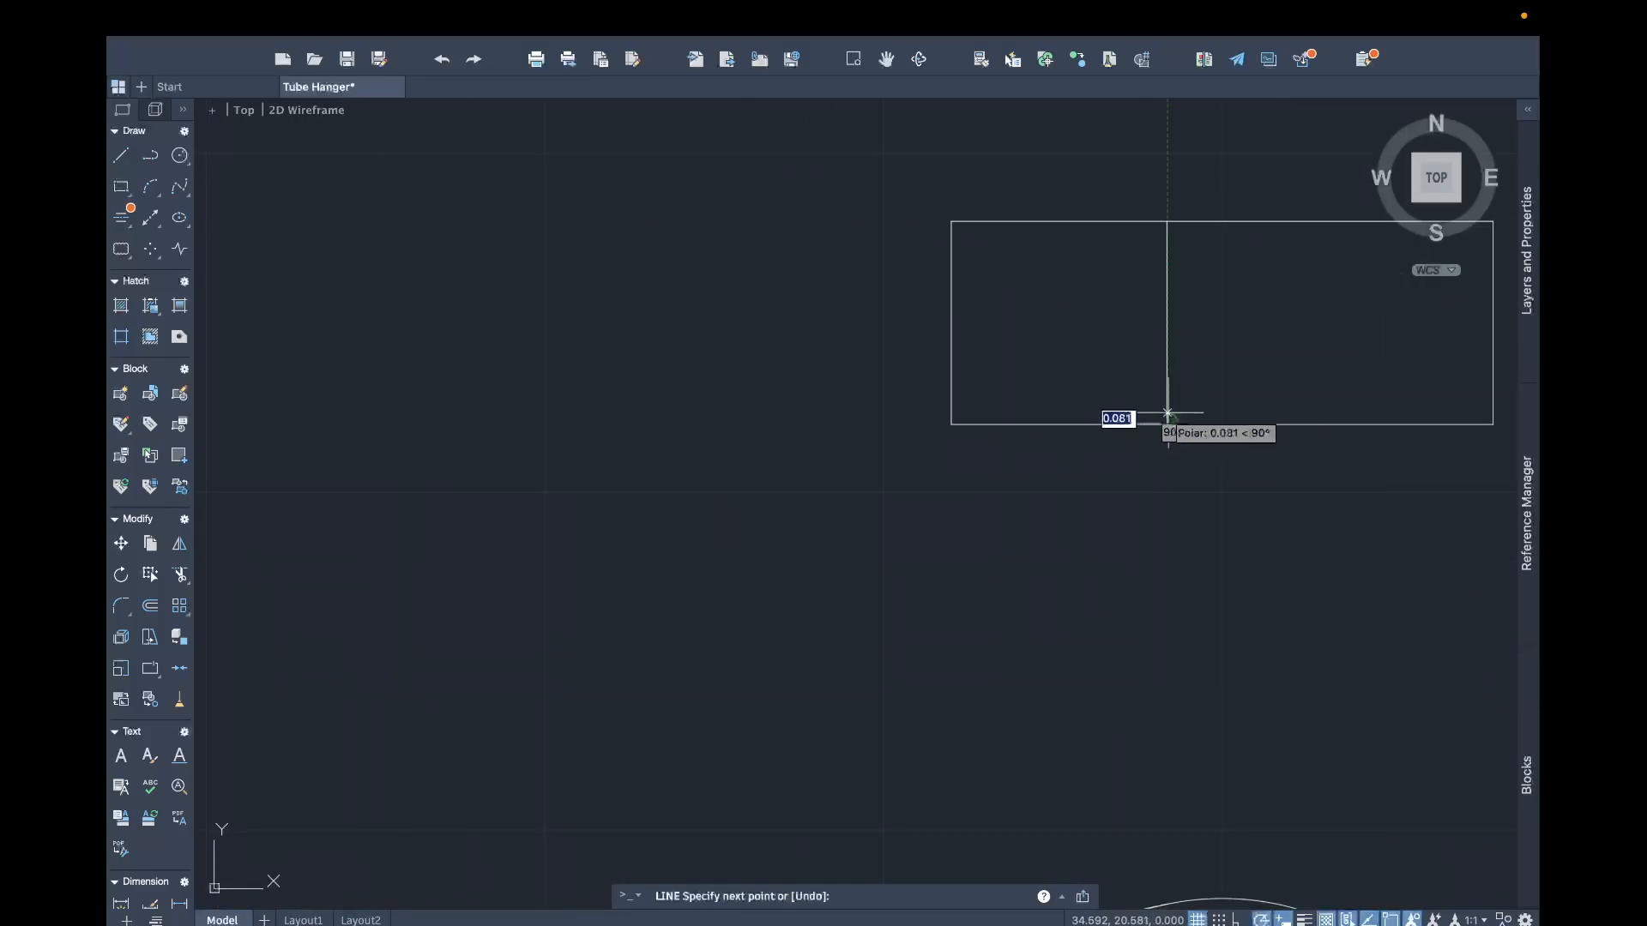
left_click(1166, 372)
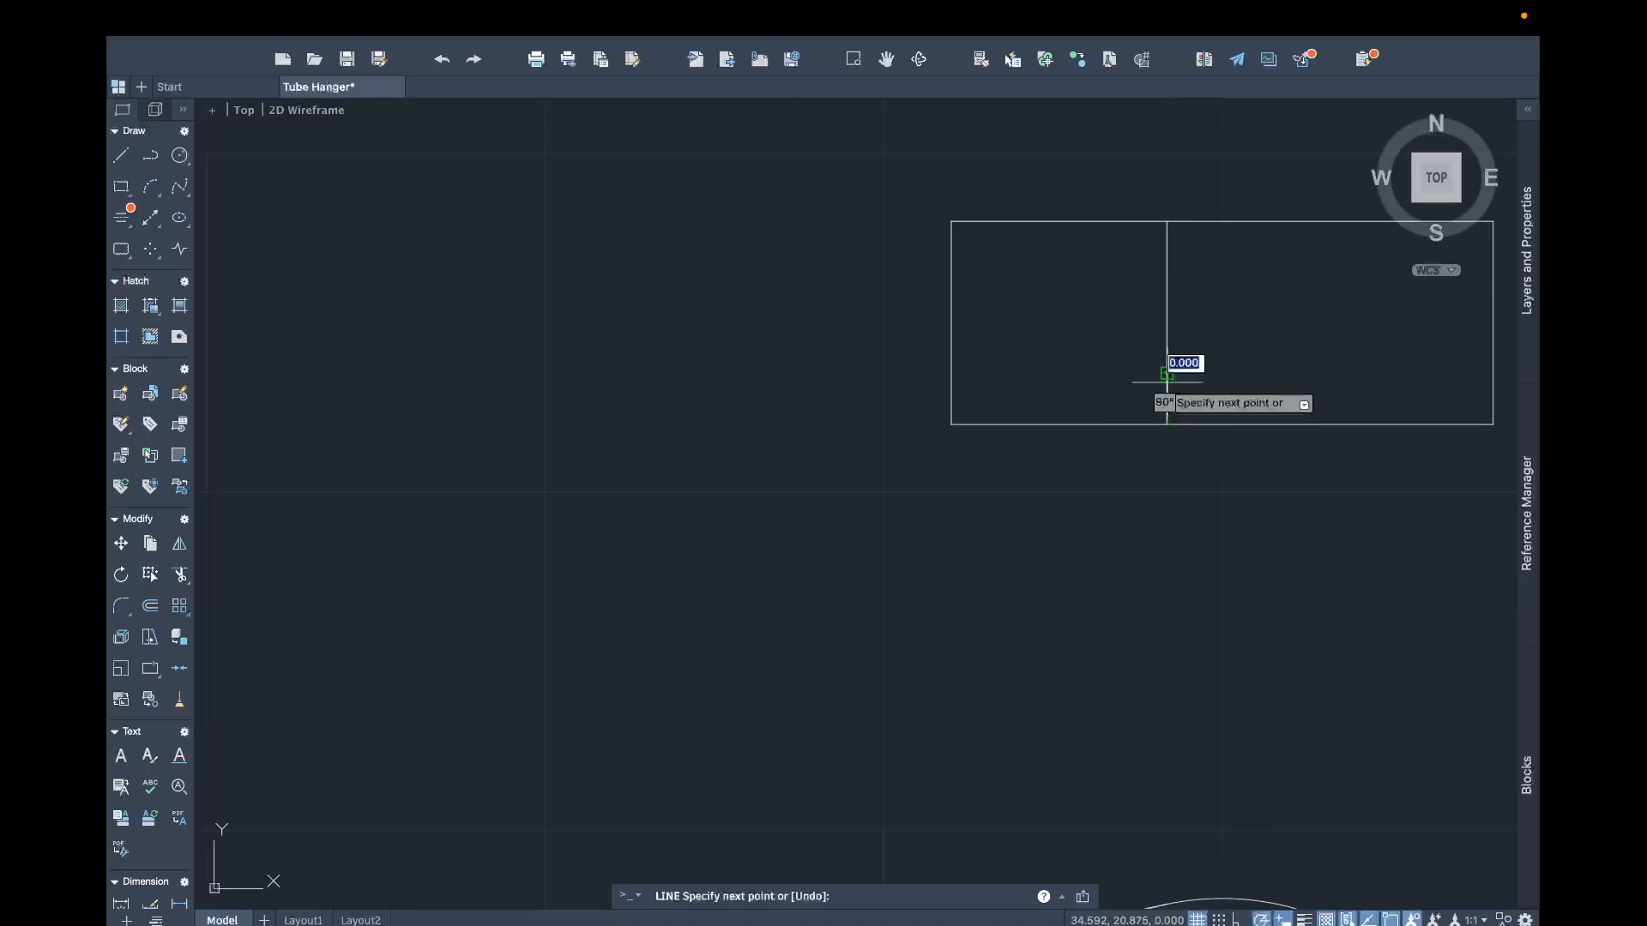
left_click(951, 373)
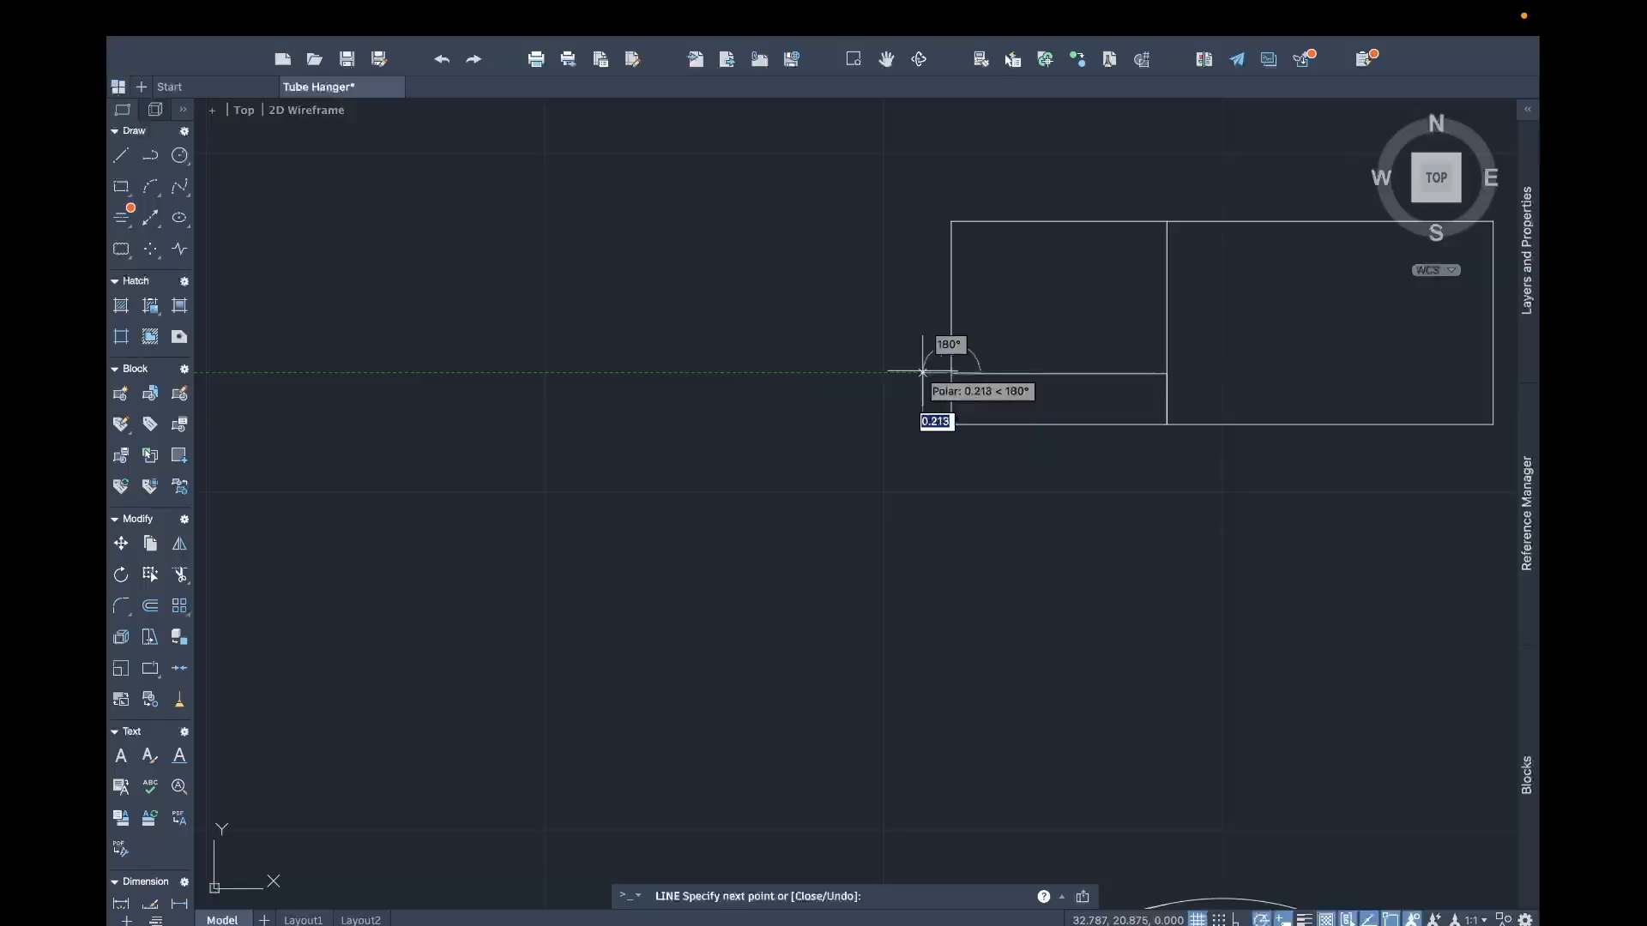
key("Return")
middle_click_drag(1033, 302, 979, 351)
Step: Draw a line 0.375 downward from the rectangle's upper-left corner, then horizontally to the tangent line
key("space")
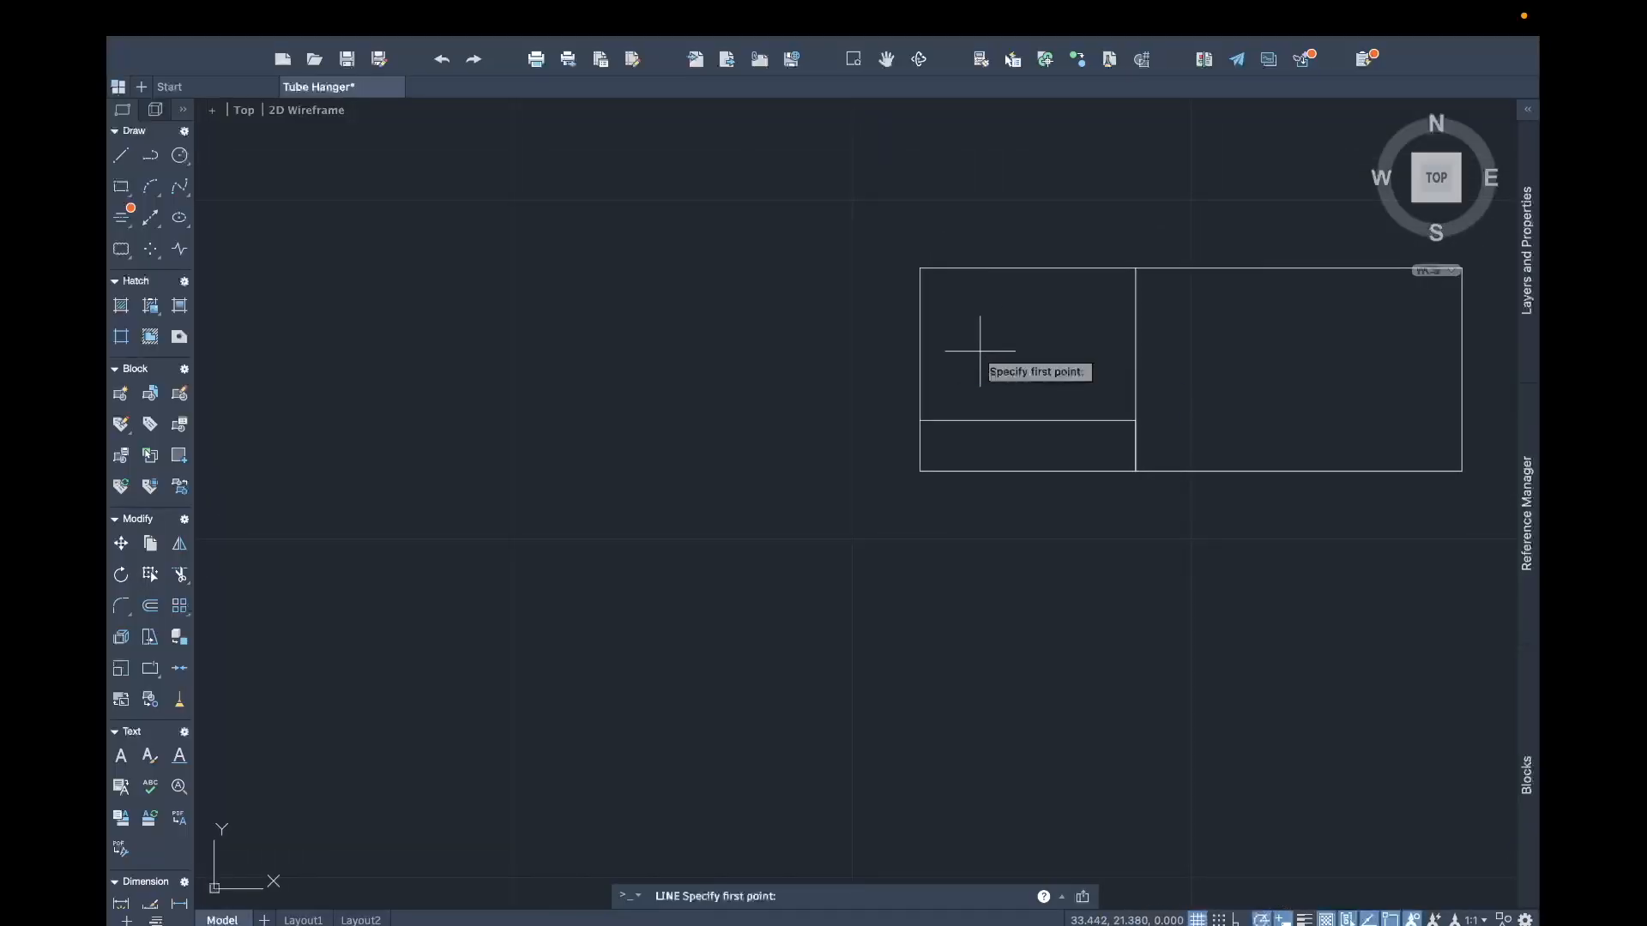
left_click(920, 267)
type("0")
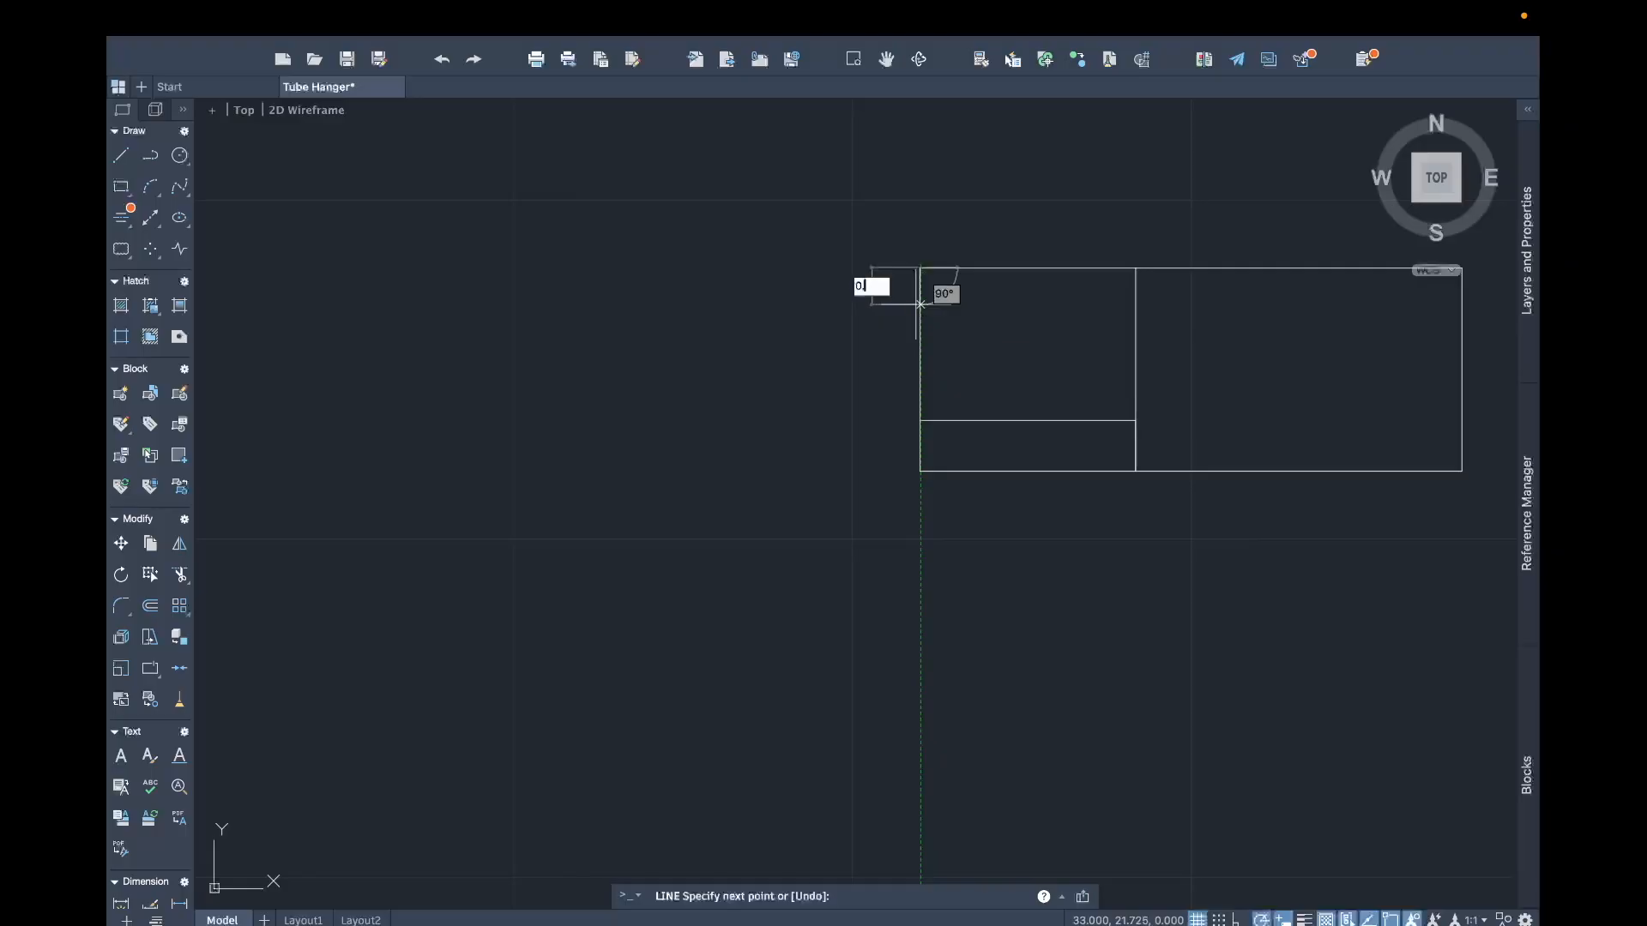
type(".37")
key("Return")
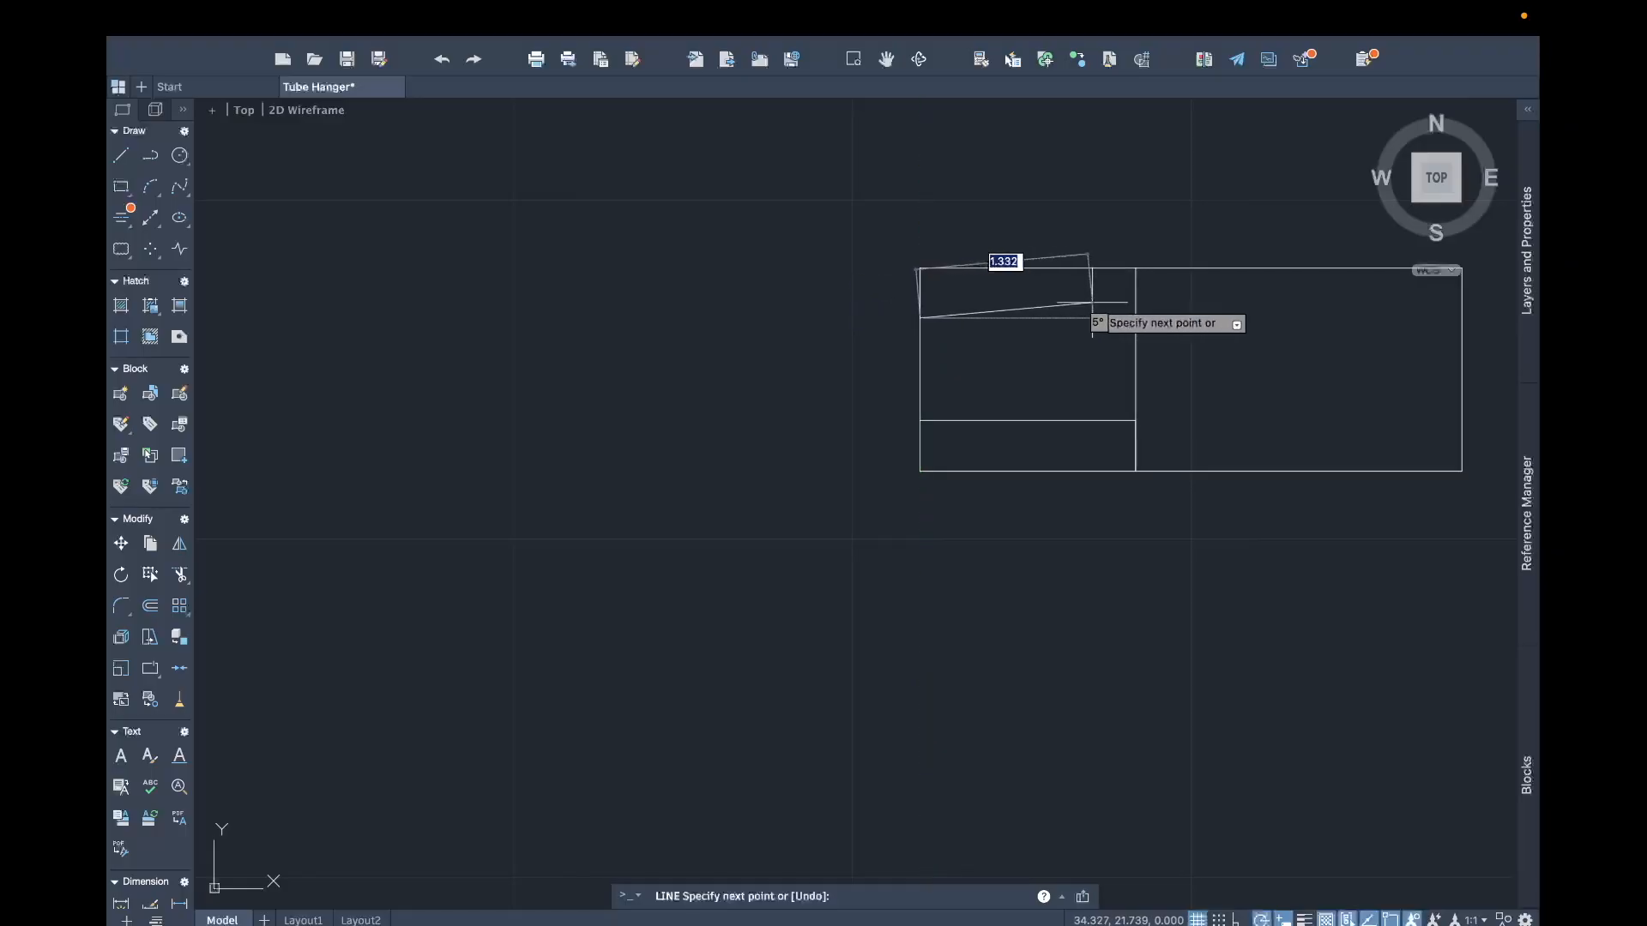
left_click(1135, 318)
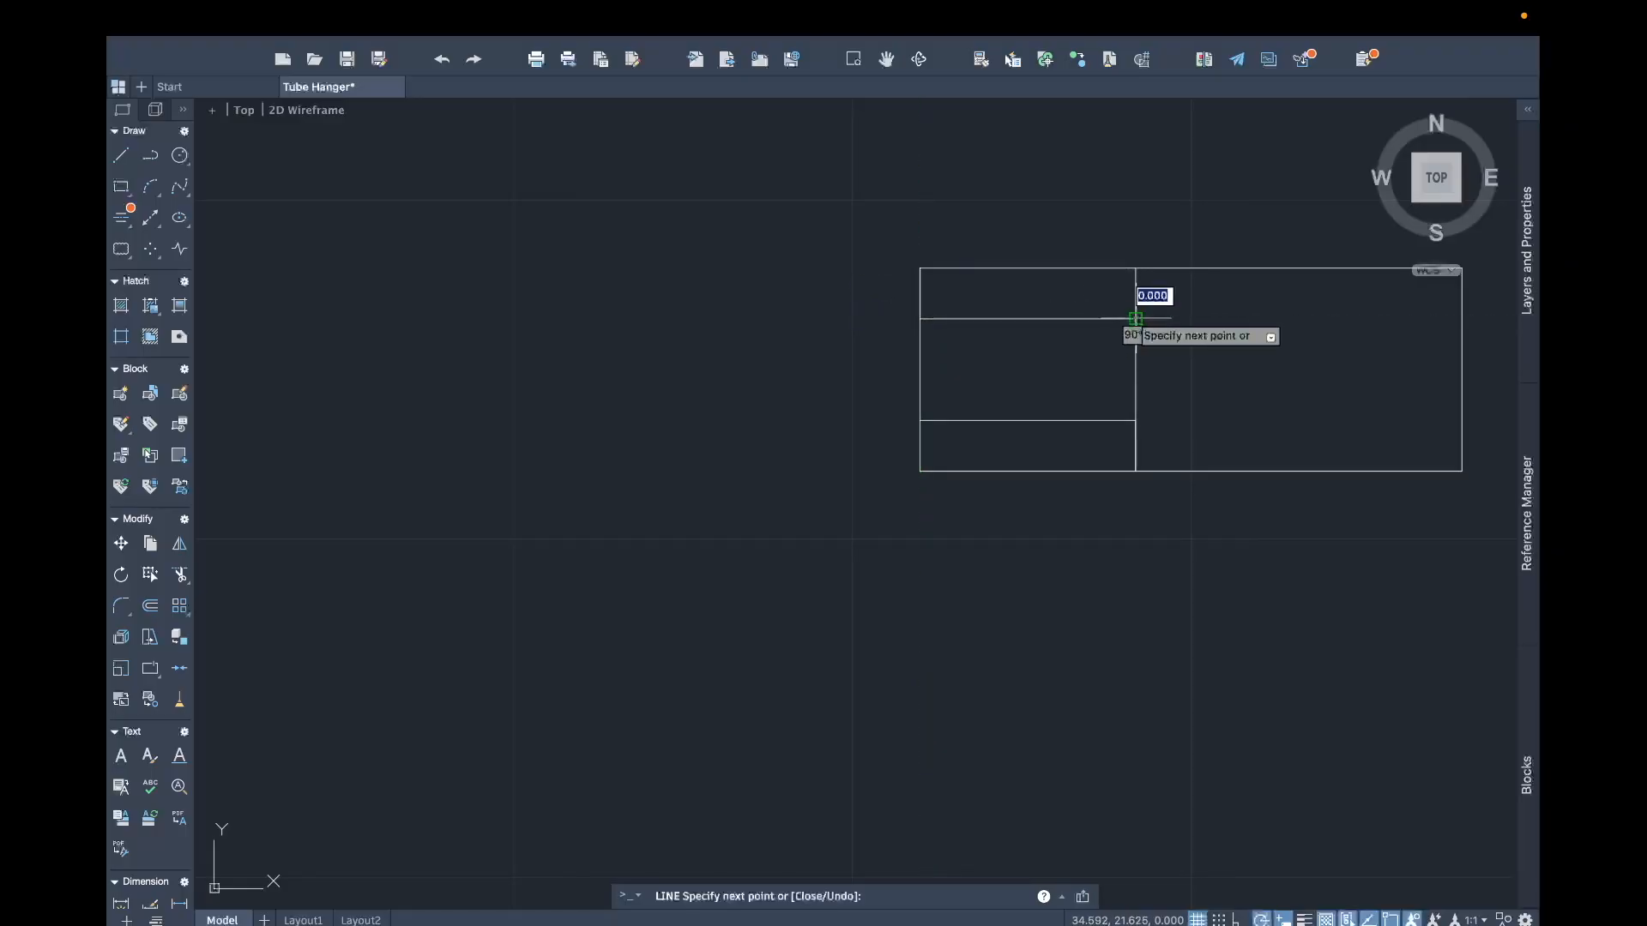
key("Return")
Step: Trim the left edge between the two horizontal lines and the tangent line outside them, leaving an open rectangular notch
scroll(1224, 394, "down", 2)
middle_click_drag(1223, 394, 1066, 393)
type("tr")
key("Return")
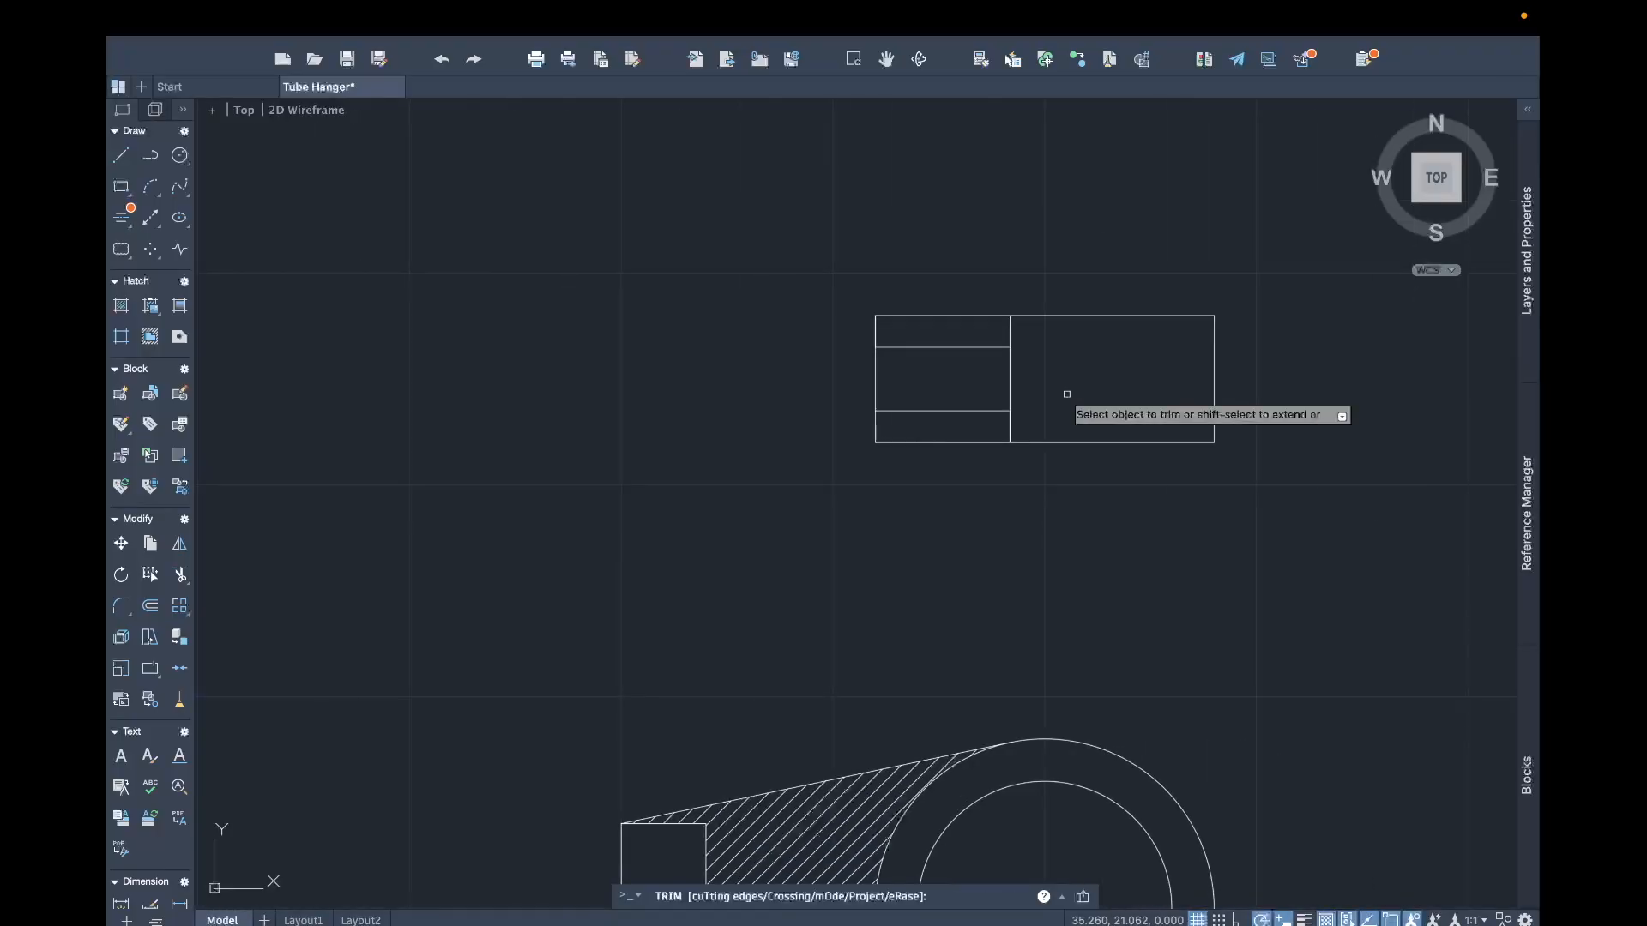
left_click(1016, 429)
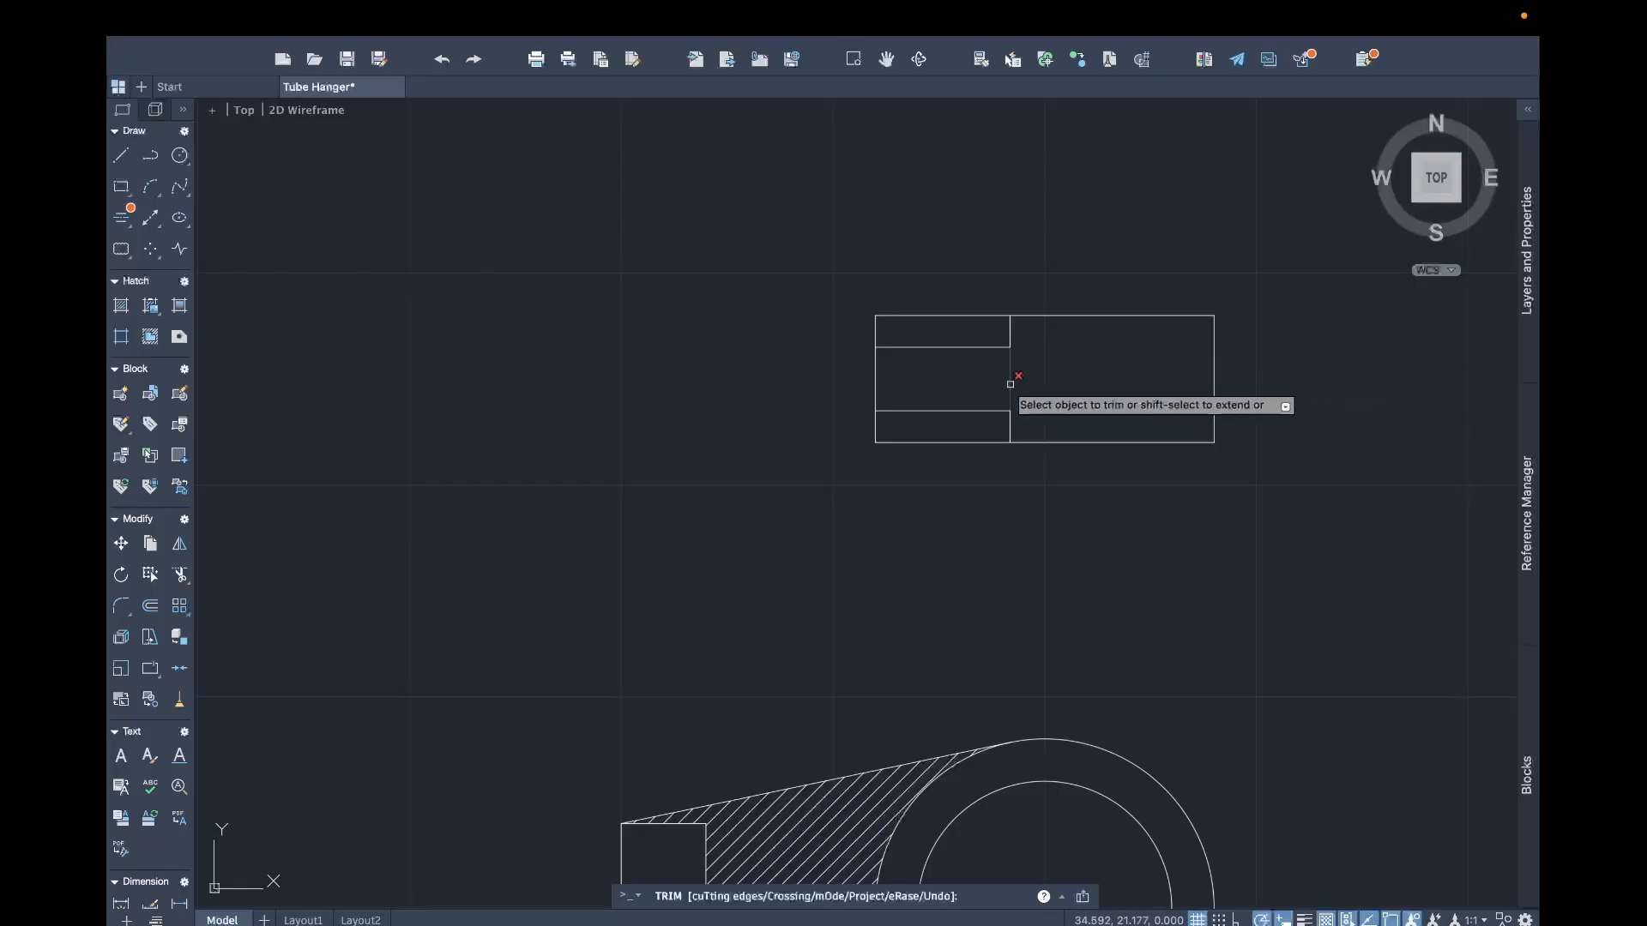
left_click(877, 384)
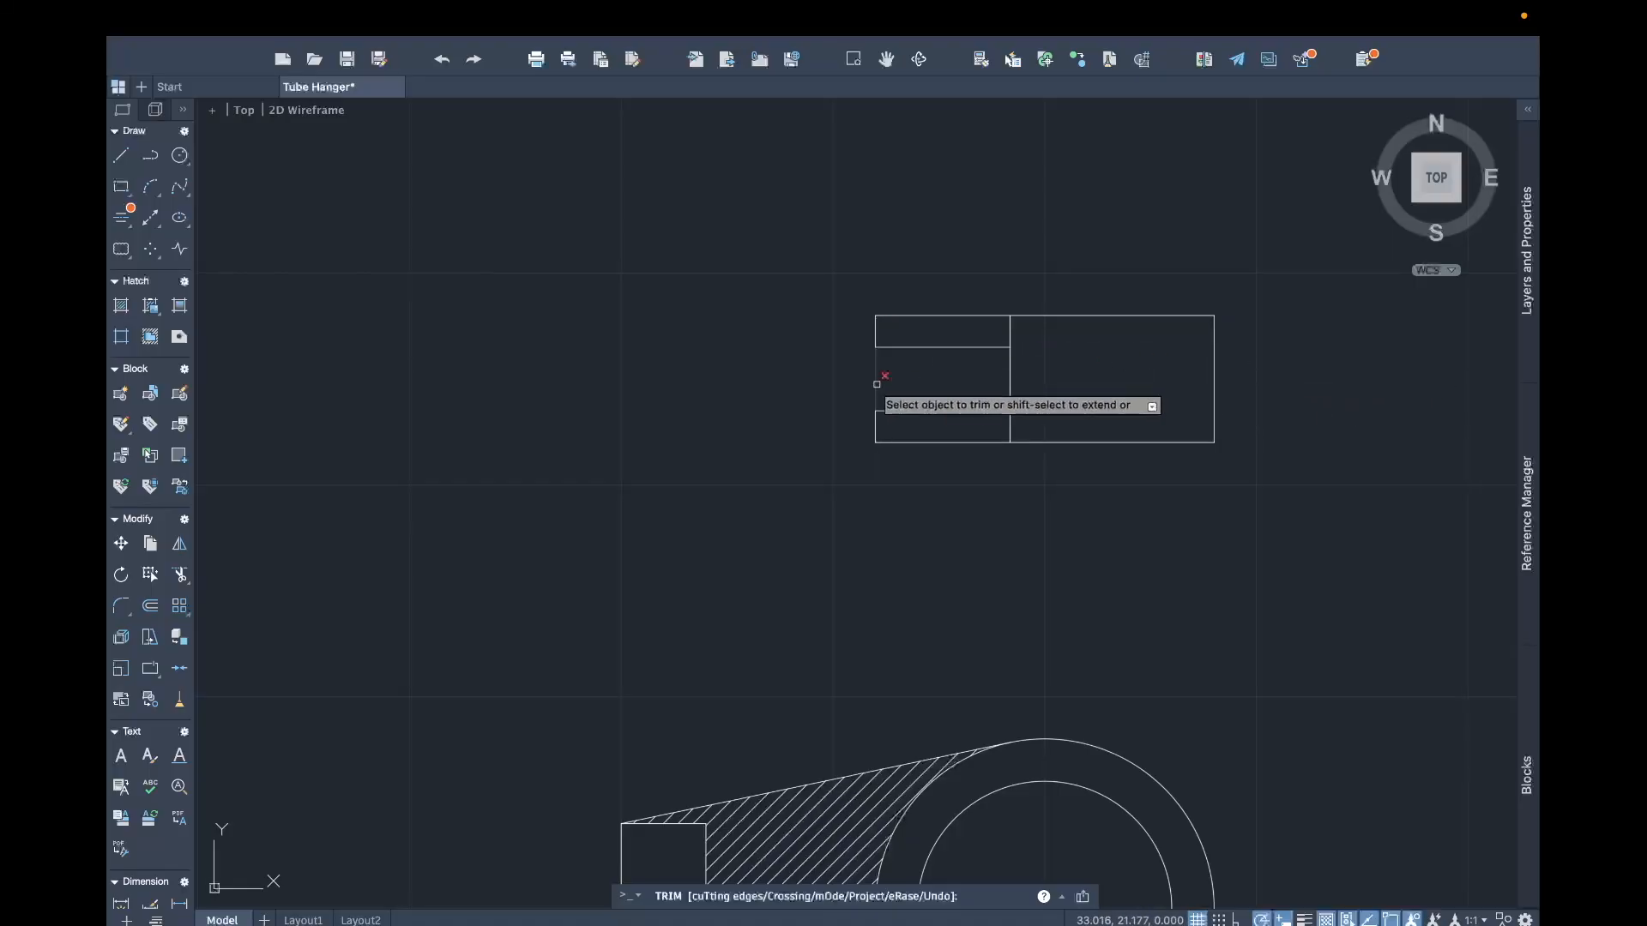
left_click(1010, 328)
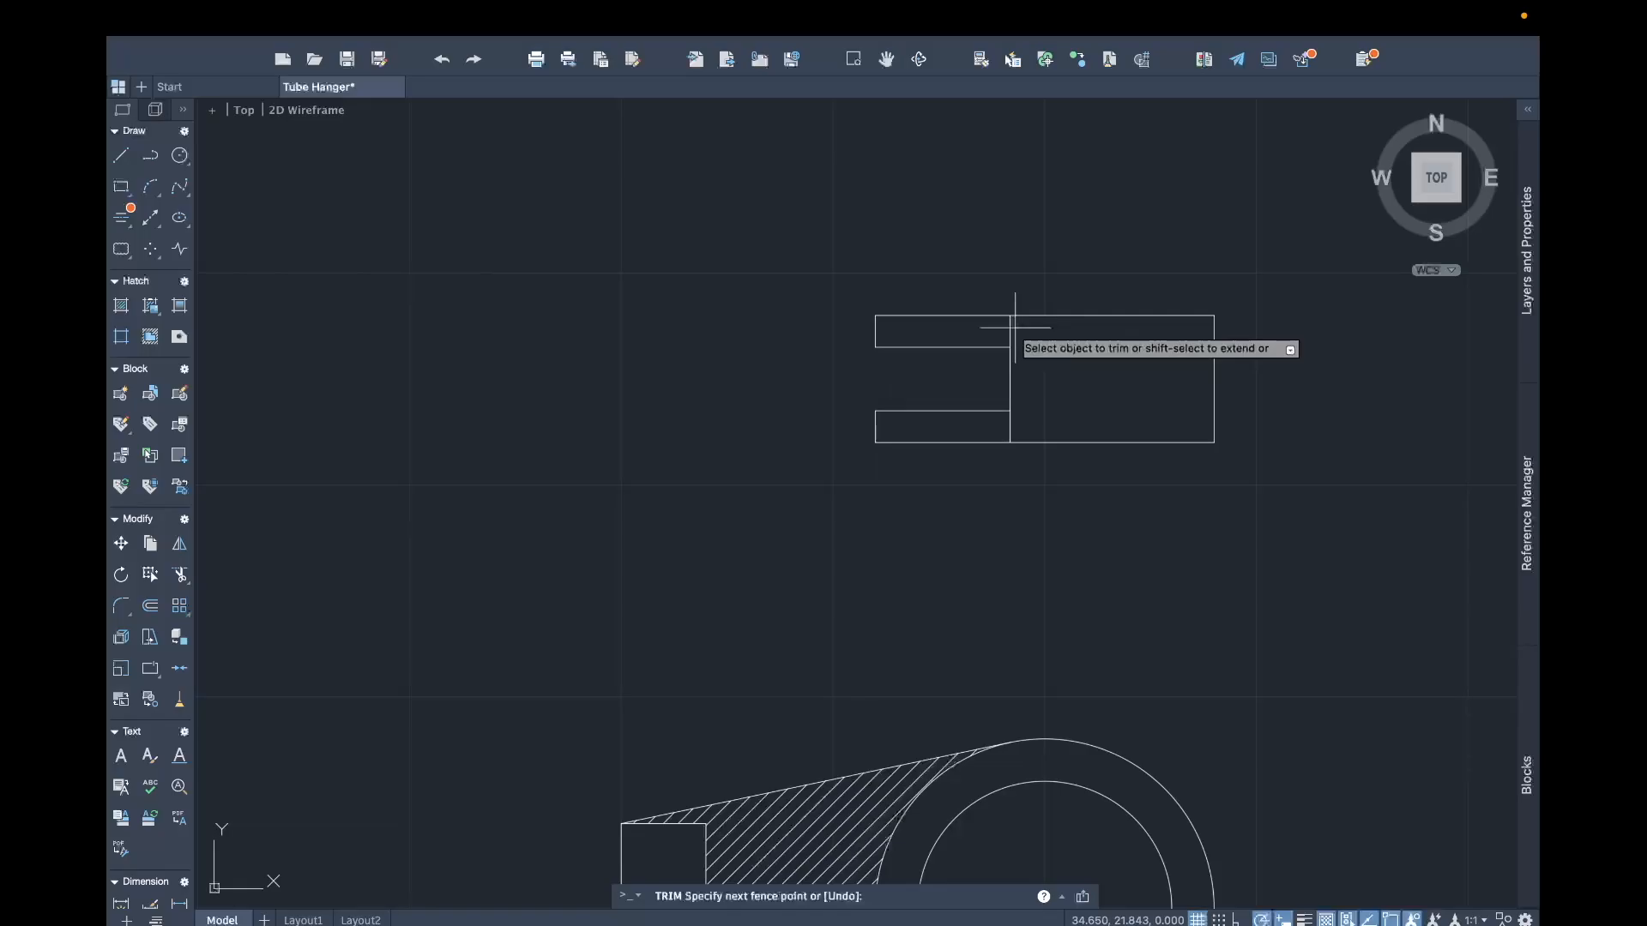
left_click(1001, 329)
left_click(1027, 415)
left_click(989, 422)
middle_click_drag(1124, 374, 1188, 357)
scroll(1188, 357, "down", 2)
key("Escape")
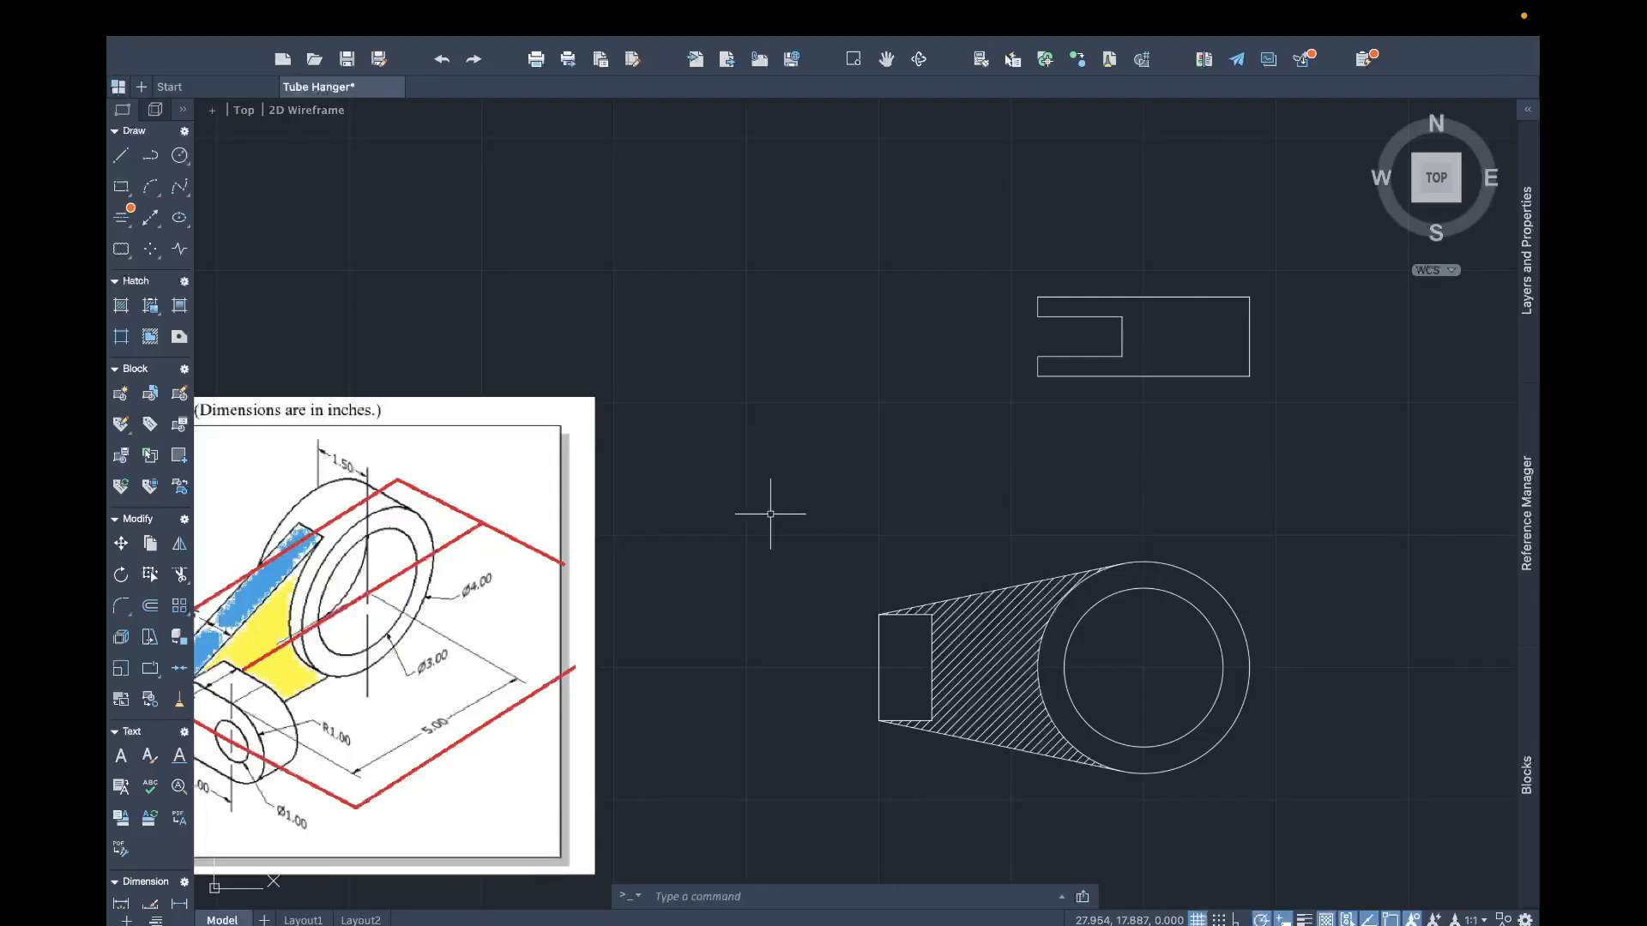
Step: Examine the isometric reference for the web, the rounded lug with its hole, and the 5.00 distance to the ring
middle_click_drag(769, 507, 878, 467)
left_click(447, 478)
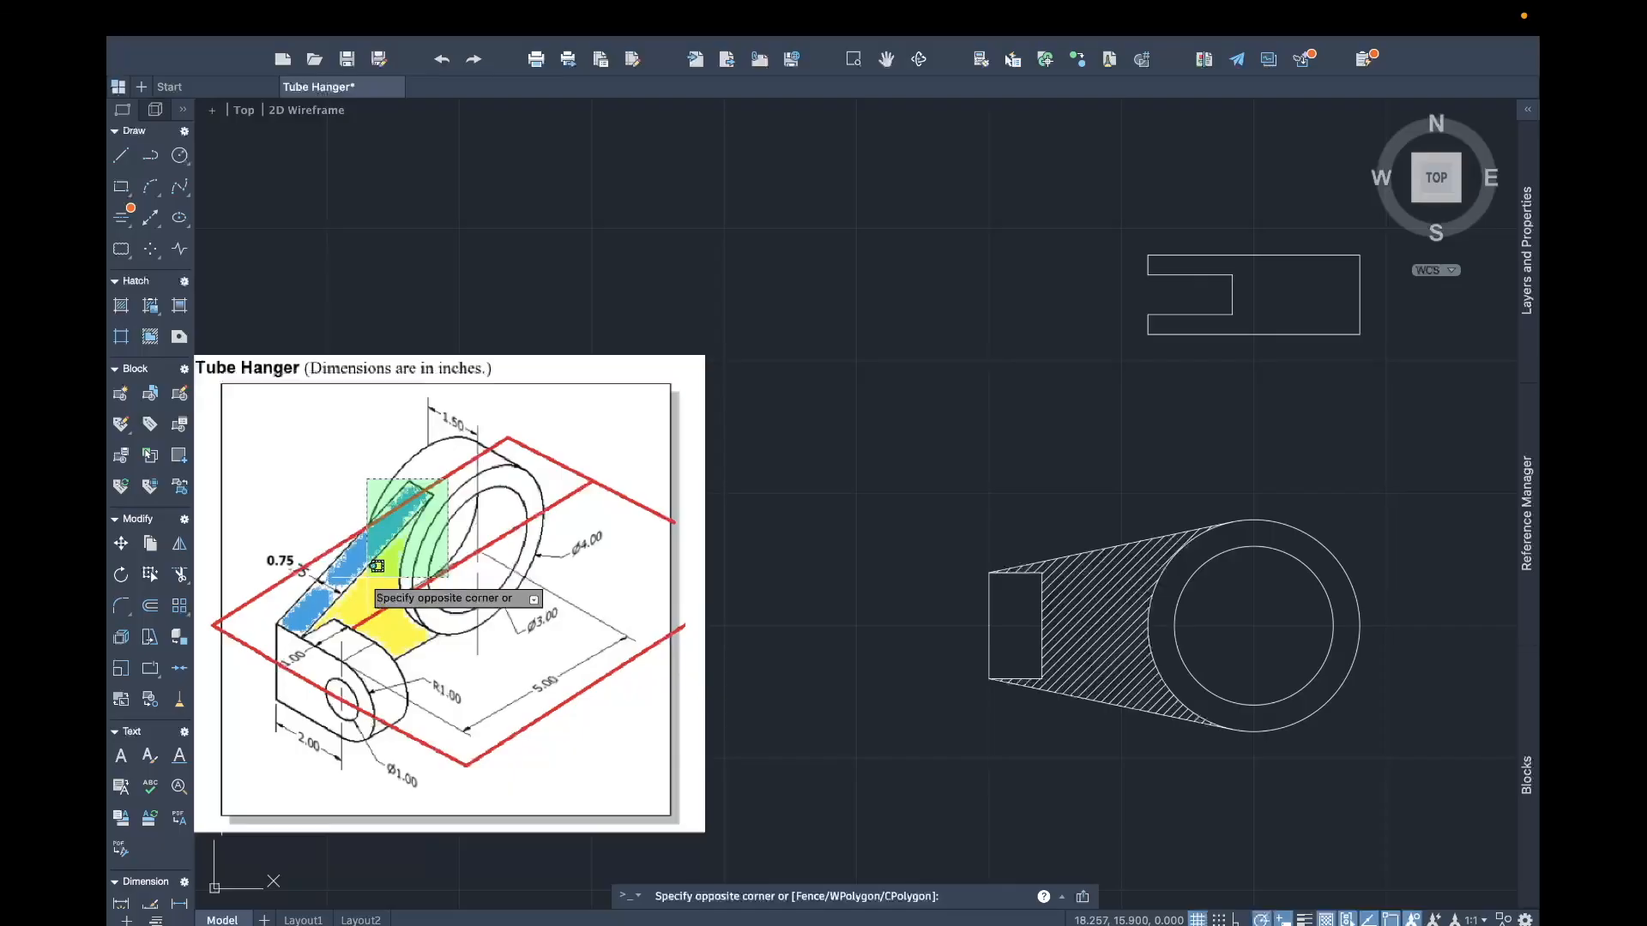
key("Escape")
mouse_move(824, 541)
middle_mouse_down()
mouse_move(1054, 488)
mouse_move(1026, 504)
mouse_move(1089, 461)
middle_mouse_up()
scroll(724, 523, "up", 2)
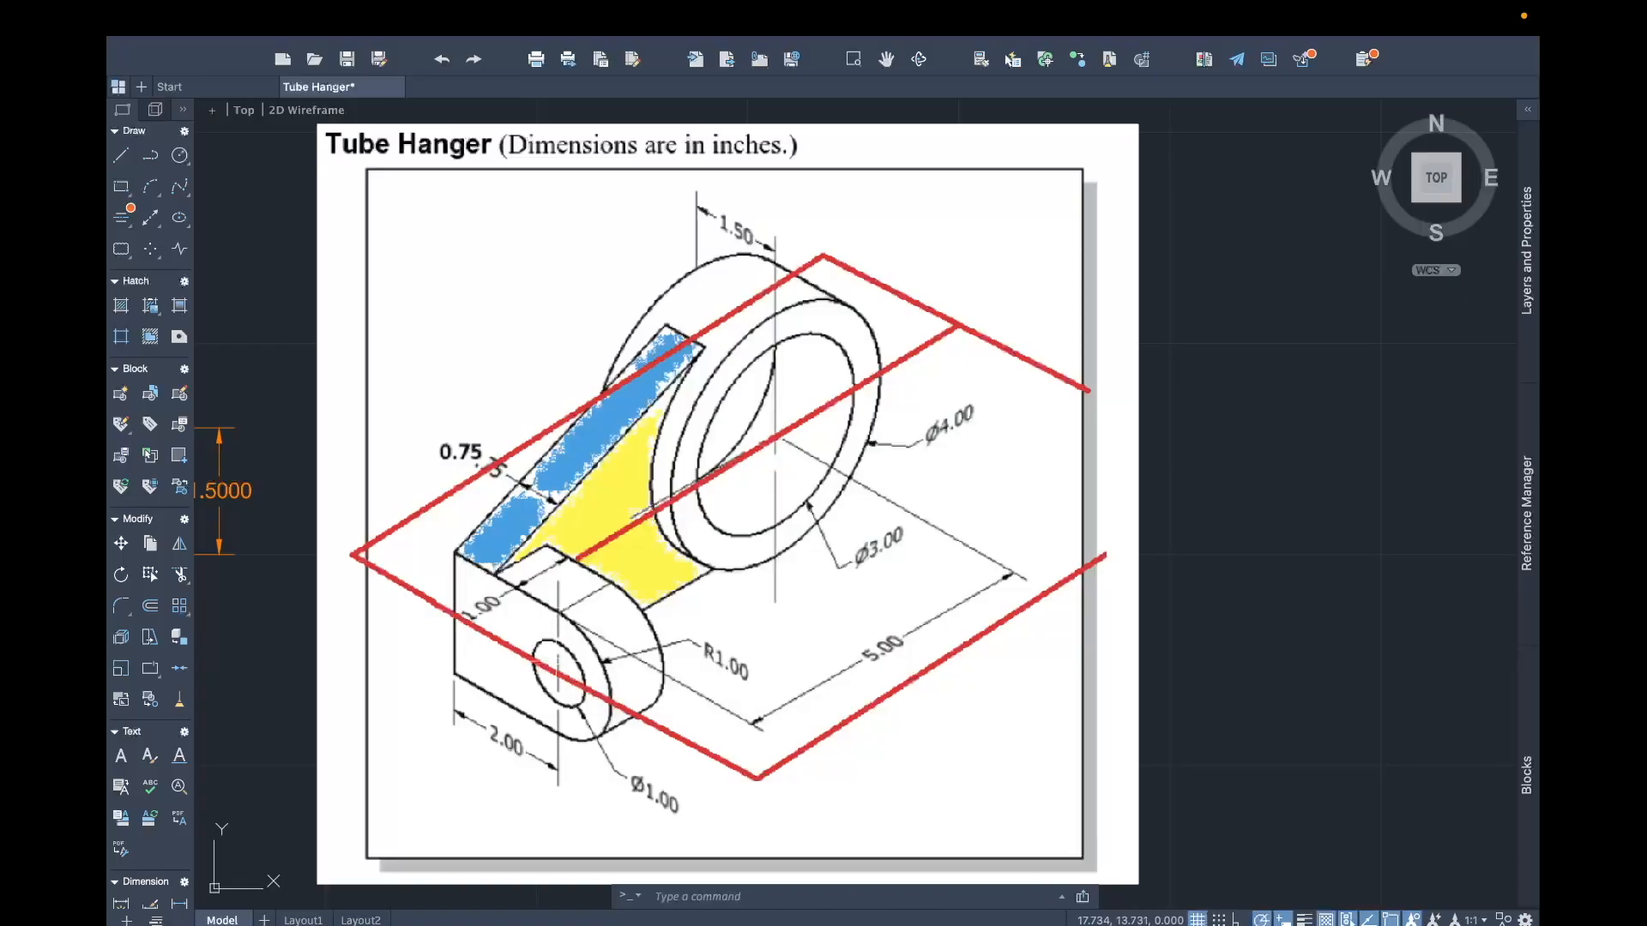
mouse_move(544, 658)
left_mouse_down()
mouse_move(536, 684)
mouse_move(566, 674)
left_mouse_up()
mouse_move(563, 594)
left_mouse_down()
mouse_move(564, 624)
mouse_move(568, 600)
left_mouse_up()
mouse_move(927, 612)
left_mouse_down()
mouse_move(815, 656)
mouse_move(912, 662)
mouse_move(918, 622)
left_mouse_up()
left_click_drag(774, 430, 774, 437)
left_click_drag(852, 636, 906, 645)
left_click(904, 646)
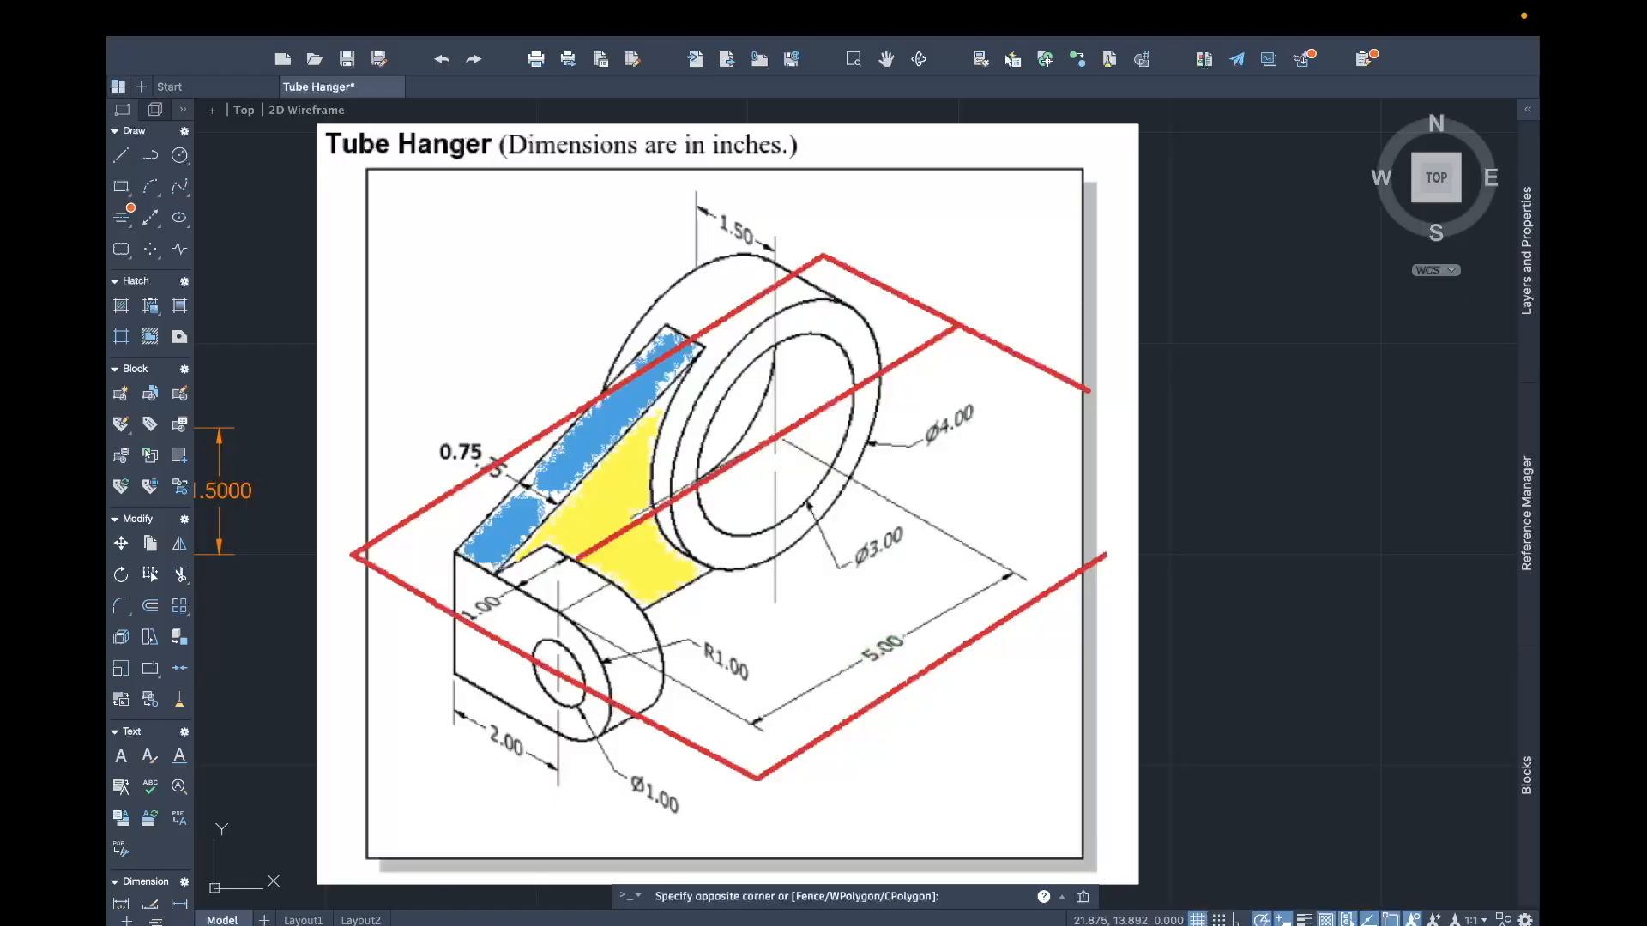
Step: Examine the isometric reference for the lug's 1.00 thickness, its height below the web and where it joins the web
left_click(648, 671)
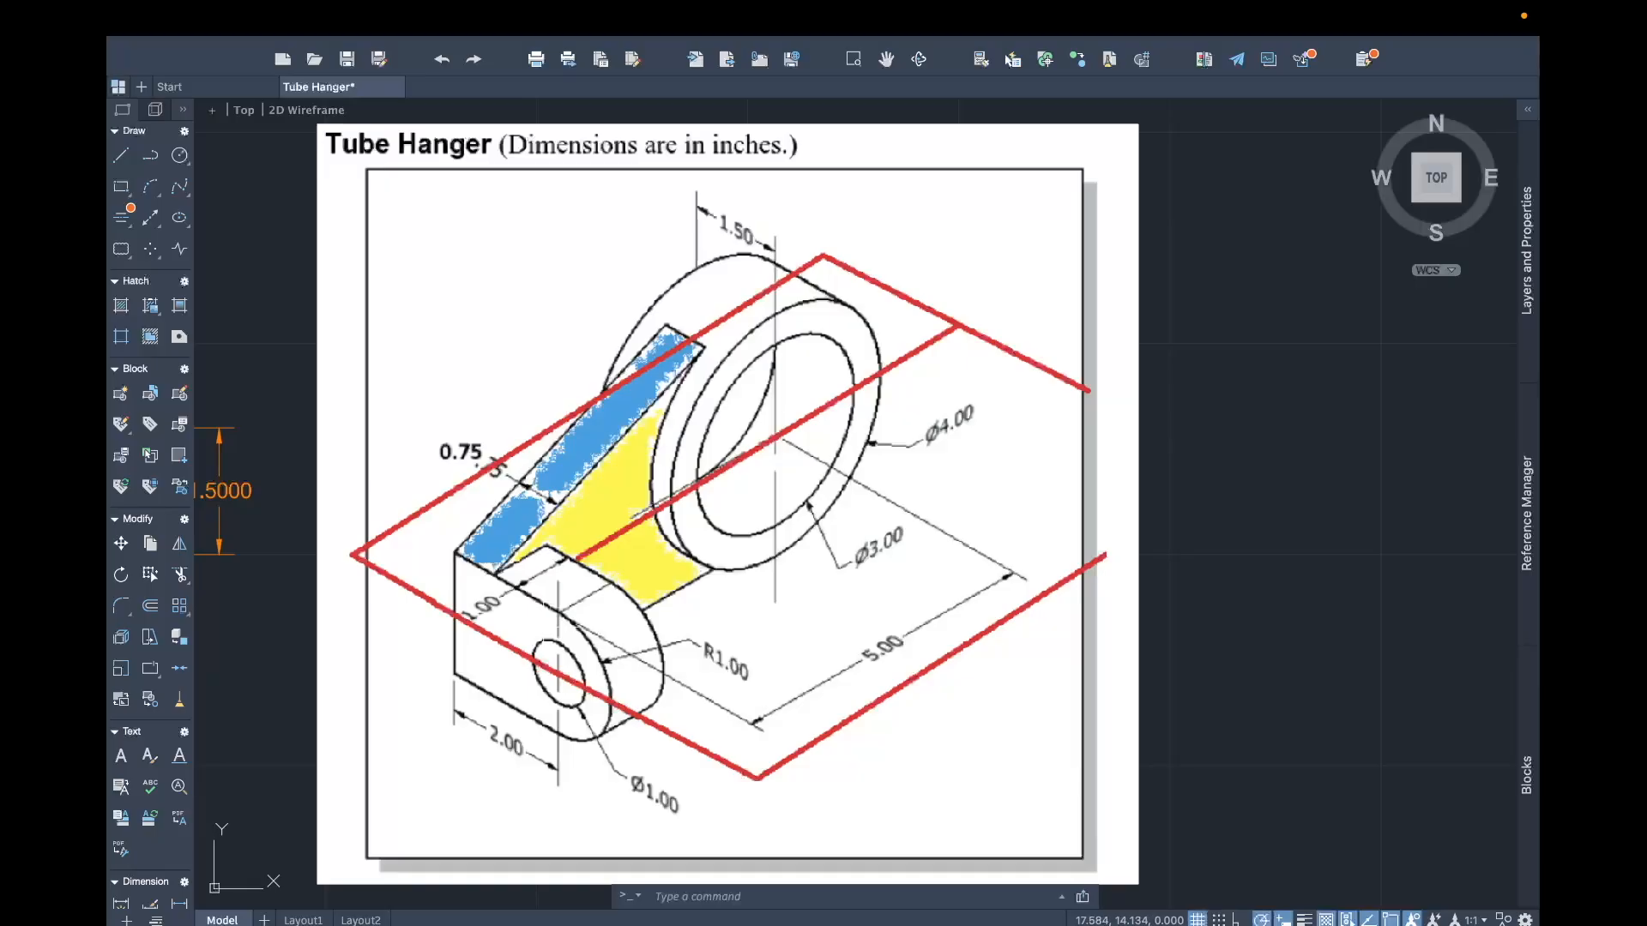
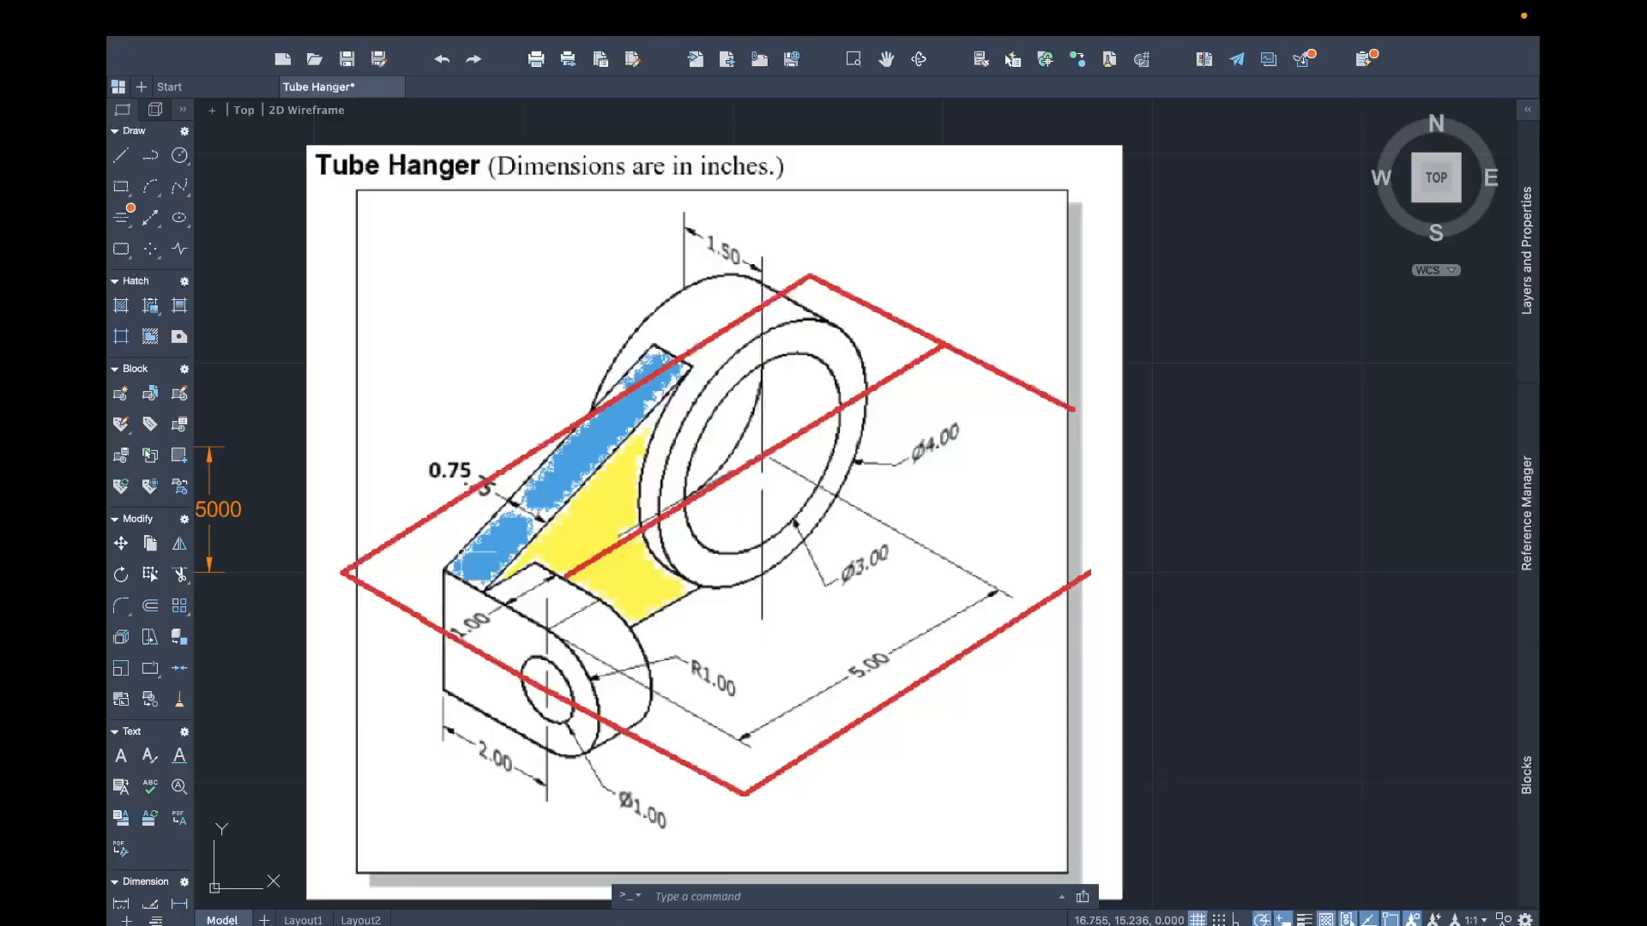
mouse_move(473, 415)
left_mouse_down()
mouse_move(436, 479)
mouse_move(491, 443)
mouse_move(470, 431)
left_mouse_up()
mouse_move(487, 592)
left_mouse_down()
mouse_move(465, 562)
mouse_move(440, 575)
mouse_move(427, 696)
mouse_move(562, 750)
mouse_move(642, 716)
mouse_move(626, 600)
mouse_move(519, 550)
mouse_move(569, 561)
left_mouse_up()
mouse_move(485, 591)
left_mouse_down()
mouse_move(568, 563)
mouse_move(639, 712)
mouse_move(487, 719)
left_mouse_up()
mouse_move(442, 689)
left_mouse_down()
mouse_move(536, 785)
mouse_move(568, 776)
mouse_move(560, 720)
left_mouse_up()
mouse_move(444, 684)
left_mouse_down()
mouse_move(491, 733)
mouse_move(606, 765)
left_mouse_up()
mouse_move(437, 678)
left_mouse_down()
mouse_move(643, 794)
mouse_move(561, 729)
left_mouse_up()
left_click(495, 584)
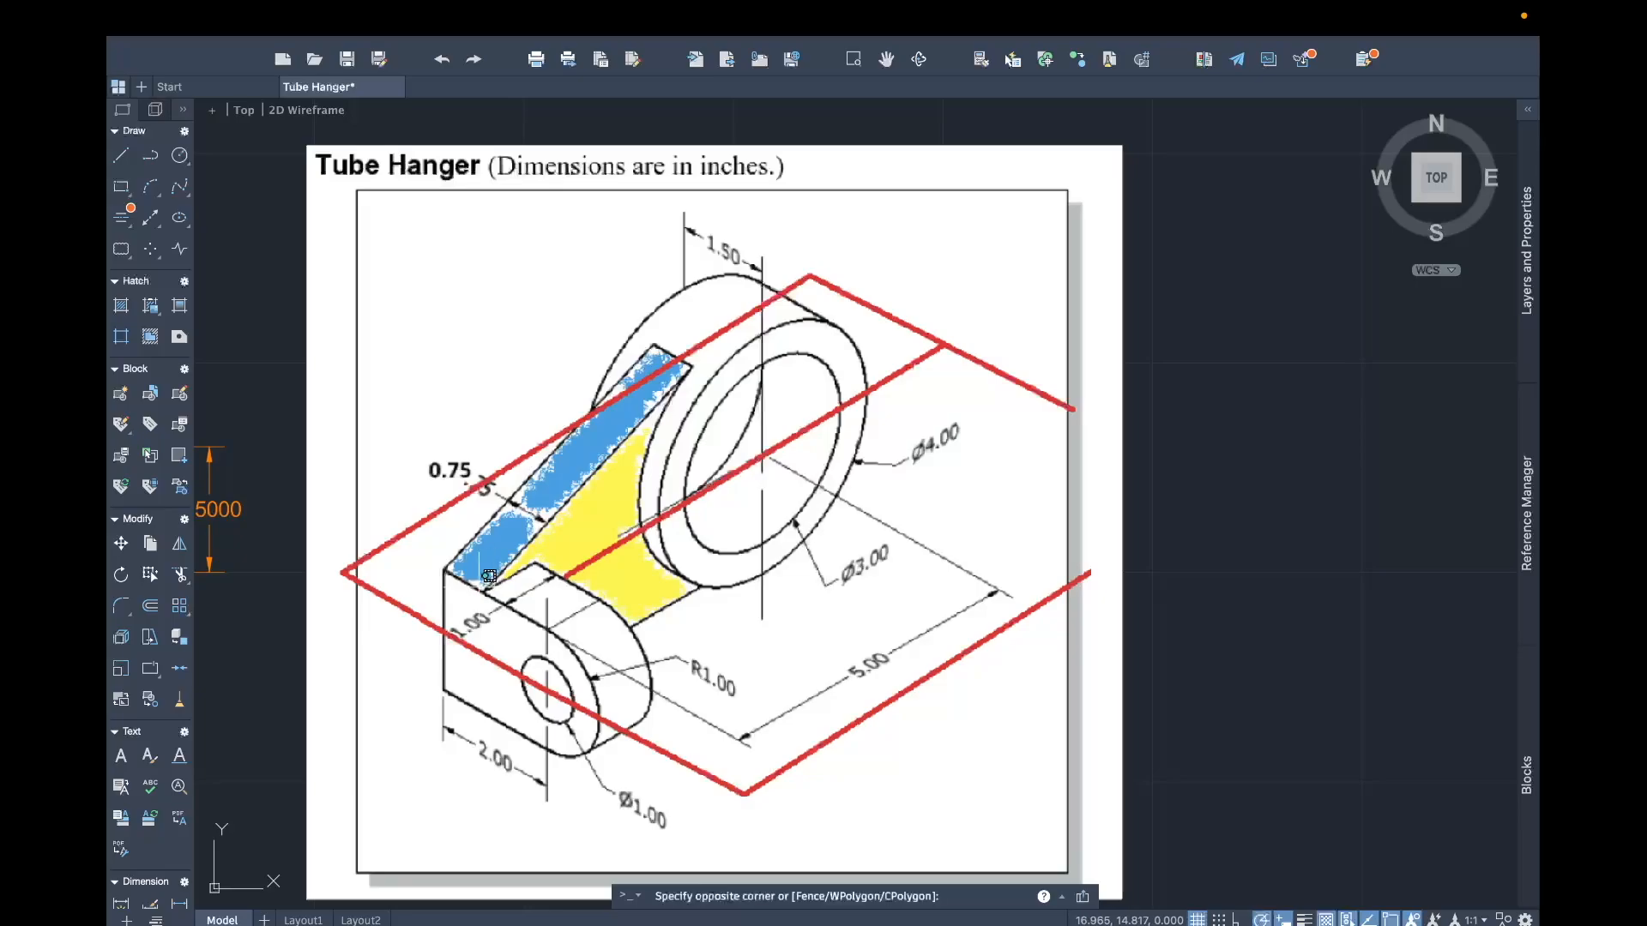
left_click(485, 588)
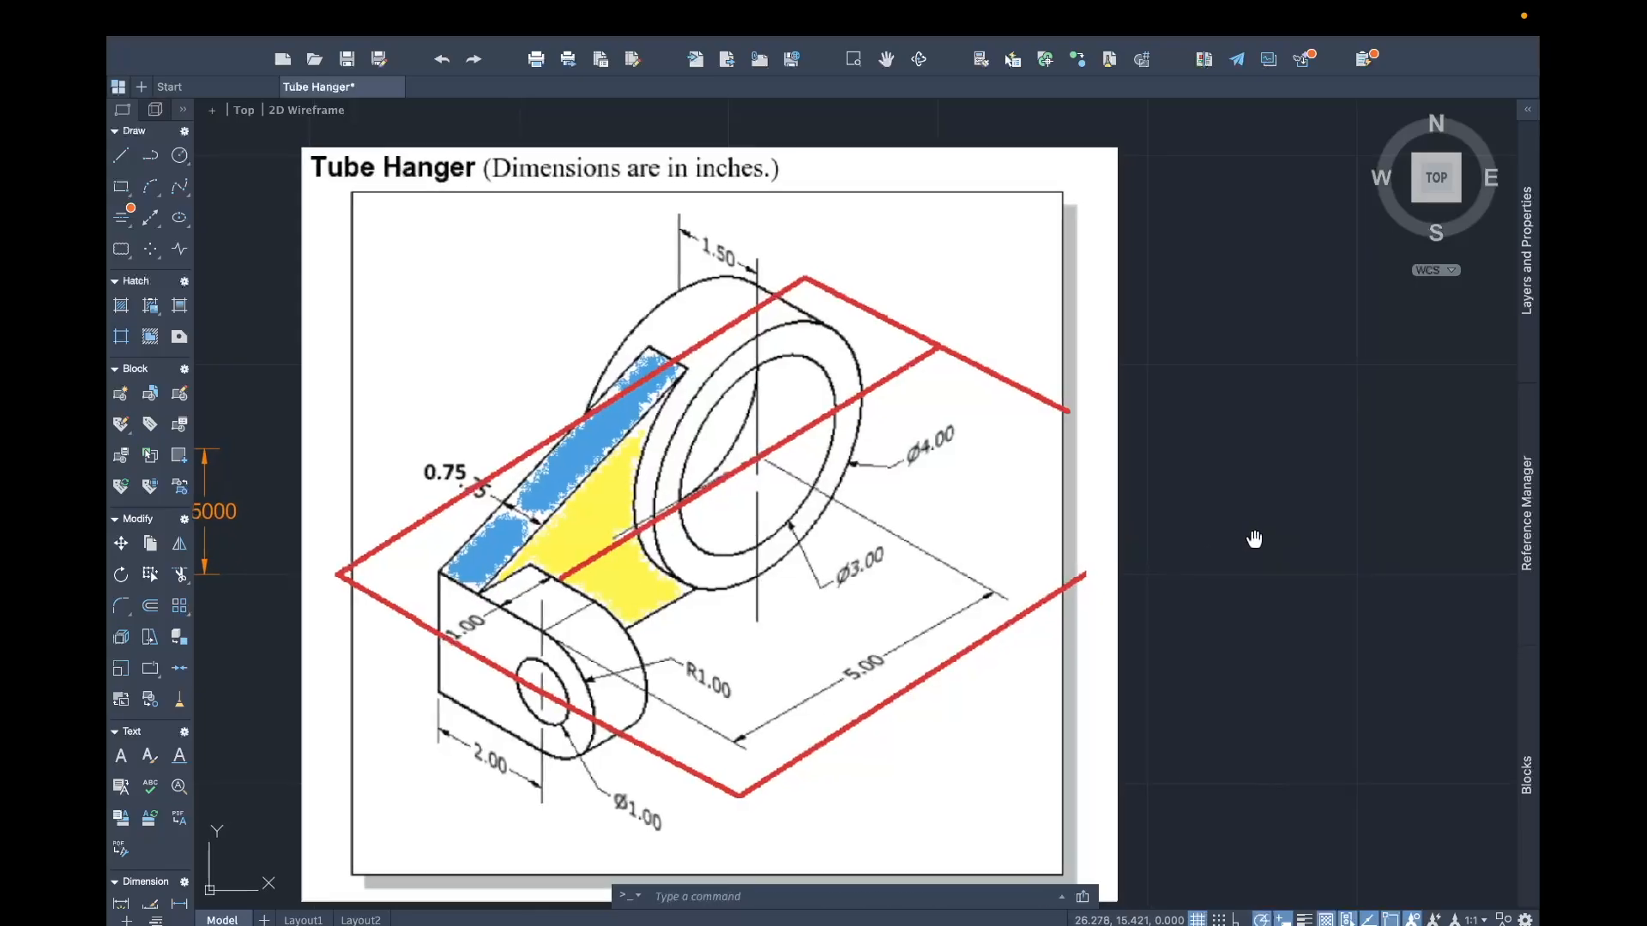
Step: Draw a line 2.25 straight down from the lower-left corner of the web strip in the upper view
middle_click_drag(1253, 537, 878, 541)
scroll(803, 553, "down", 2)
middle_click_drag(923, 379, 794, 466)
scroll(801, 460, "up", 2)
type("l")
key("Return")
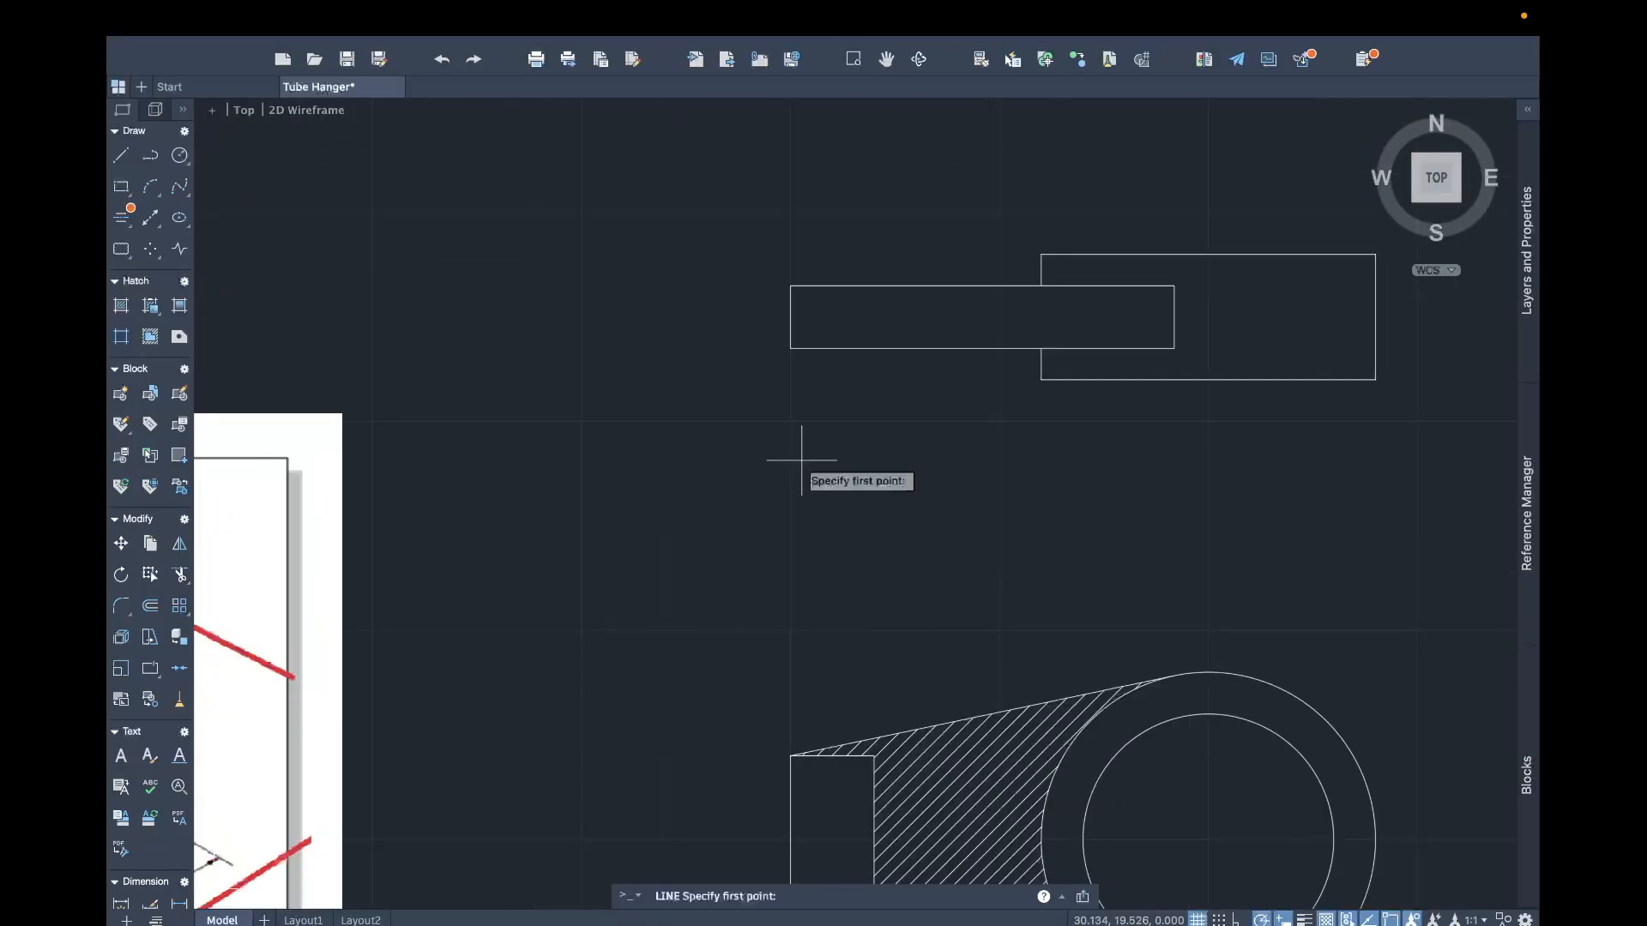
left_click(790, 349)
type("2.2")
key("Return")
middle_click_drag(687, 484, 929, 290)
middle_click_drag(591, 464, 1042, 291)
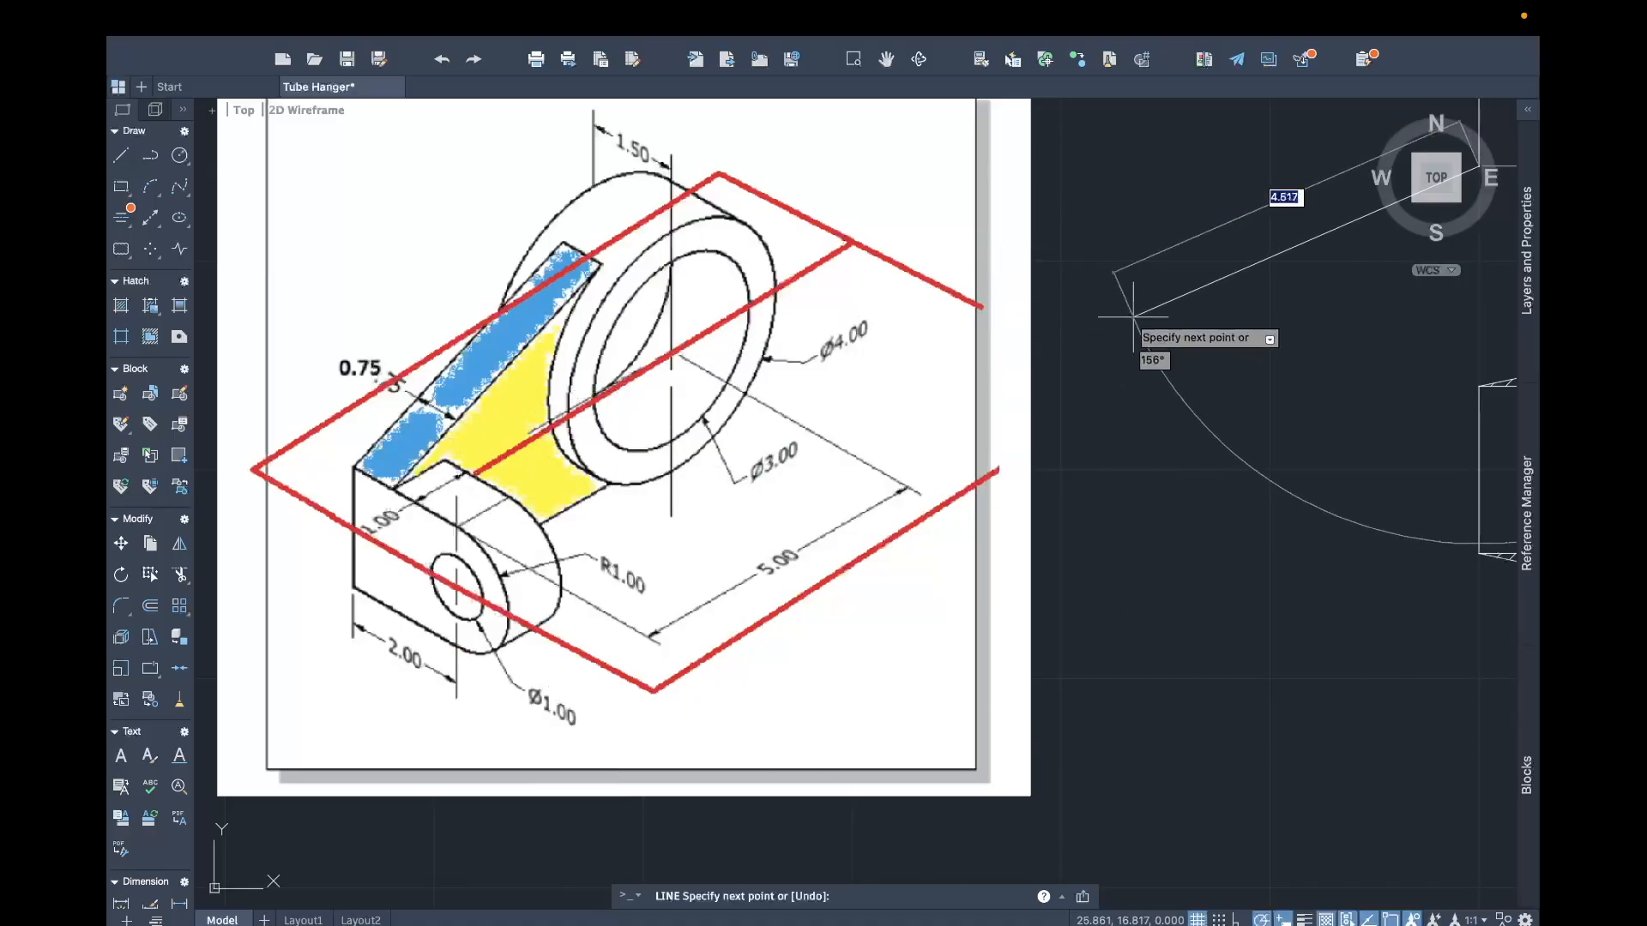
middle_click_drag(1331, 218, 780, 504)
left_click(979, 451)
key("Escape")
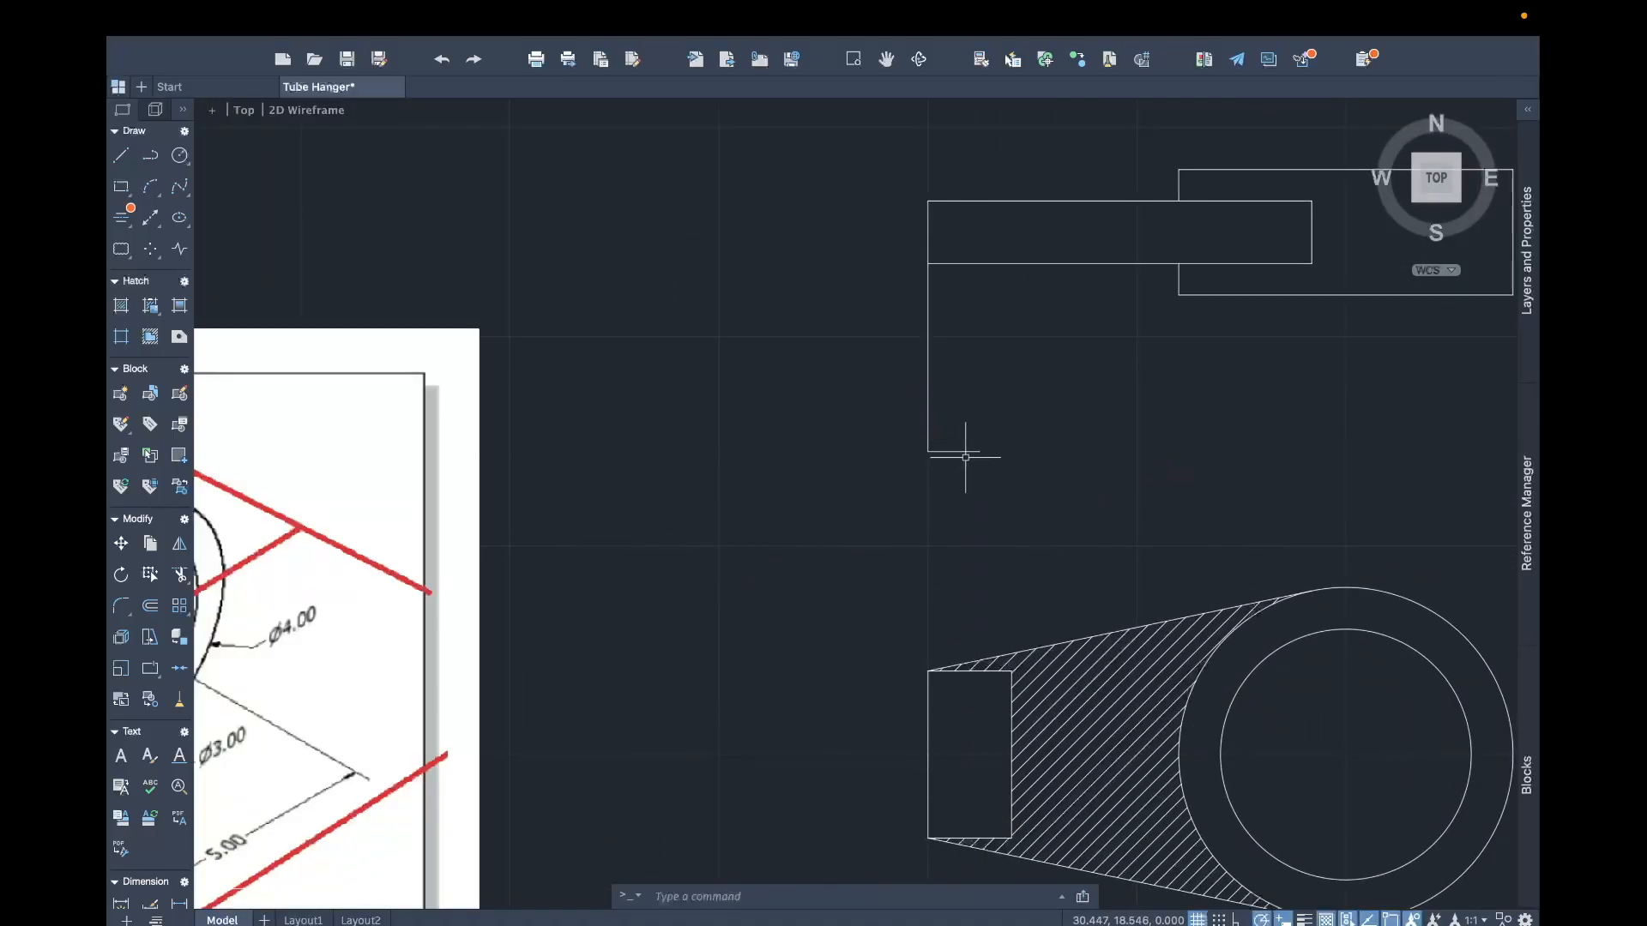
type("tr")
key("Return")
left_click(967, 452)
key("Escape")
Step: Draw the lug's bottom edge across to line up with the circular view's rectangle, then its right edge up to the web strip
type("l")
key("Return")
left_click(929, 450)
left_click(1012, 451)
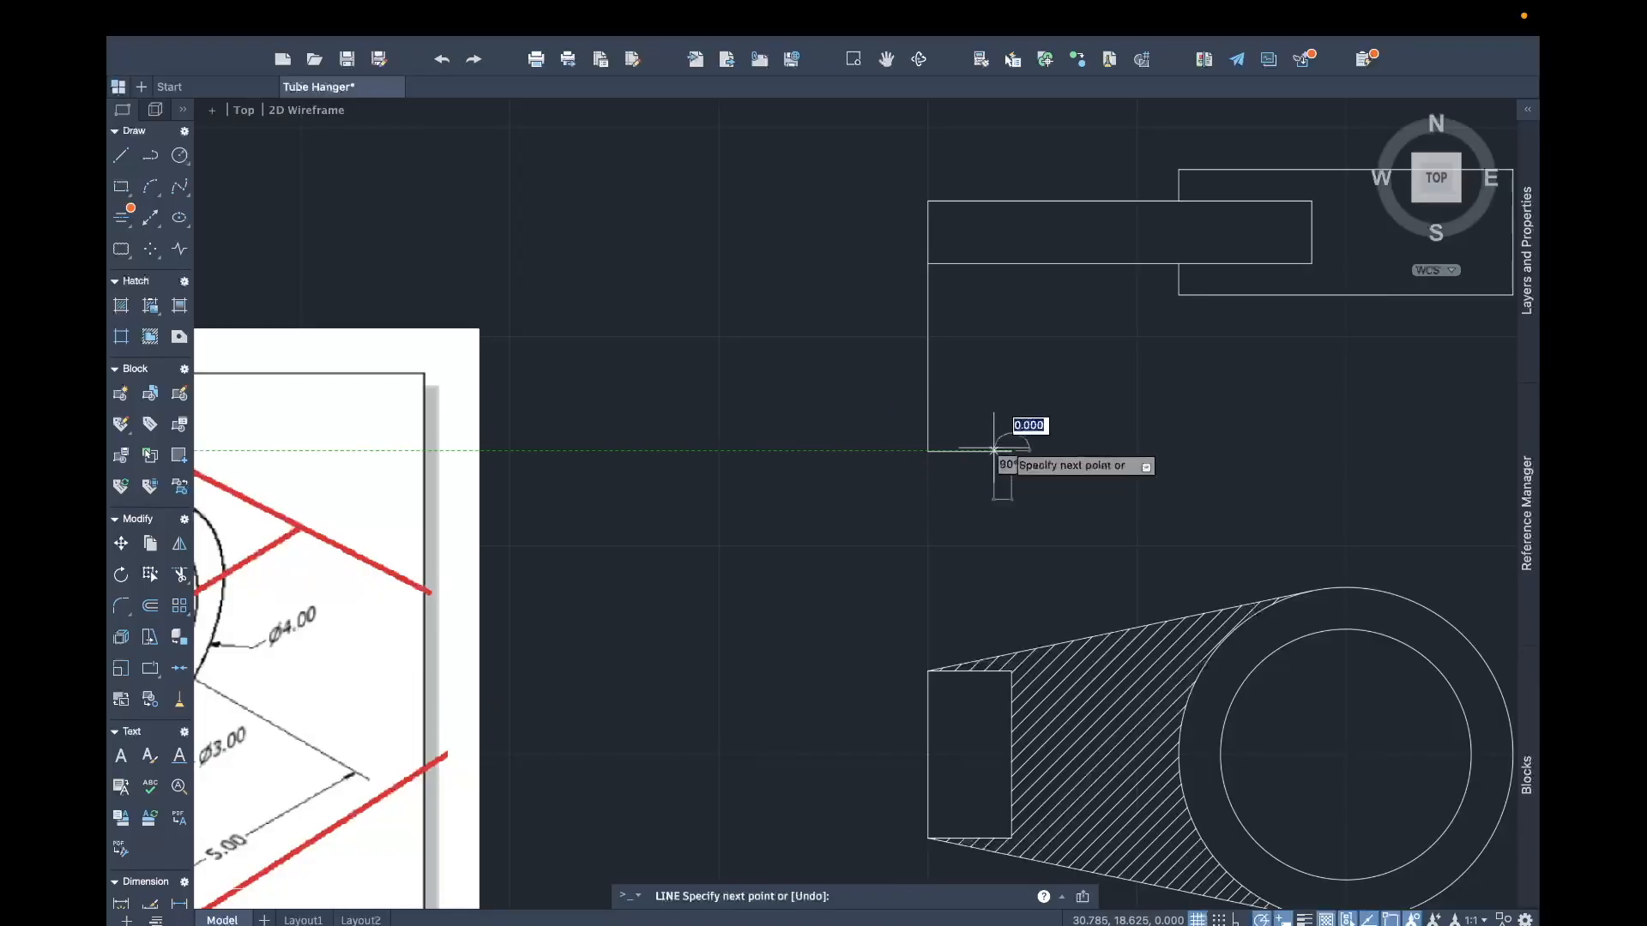
left_click(1011, 264)
key("Escape")
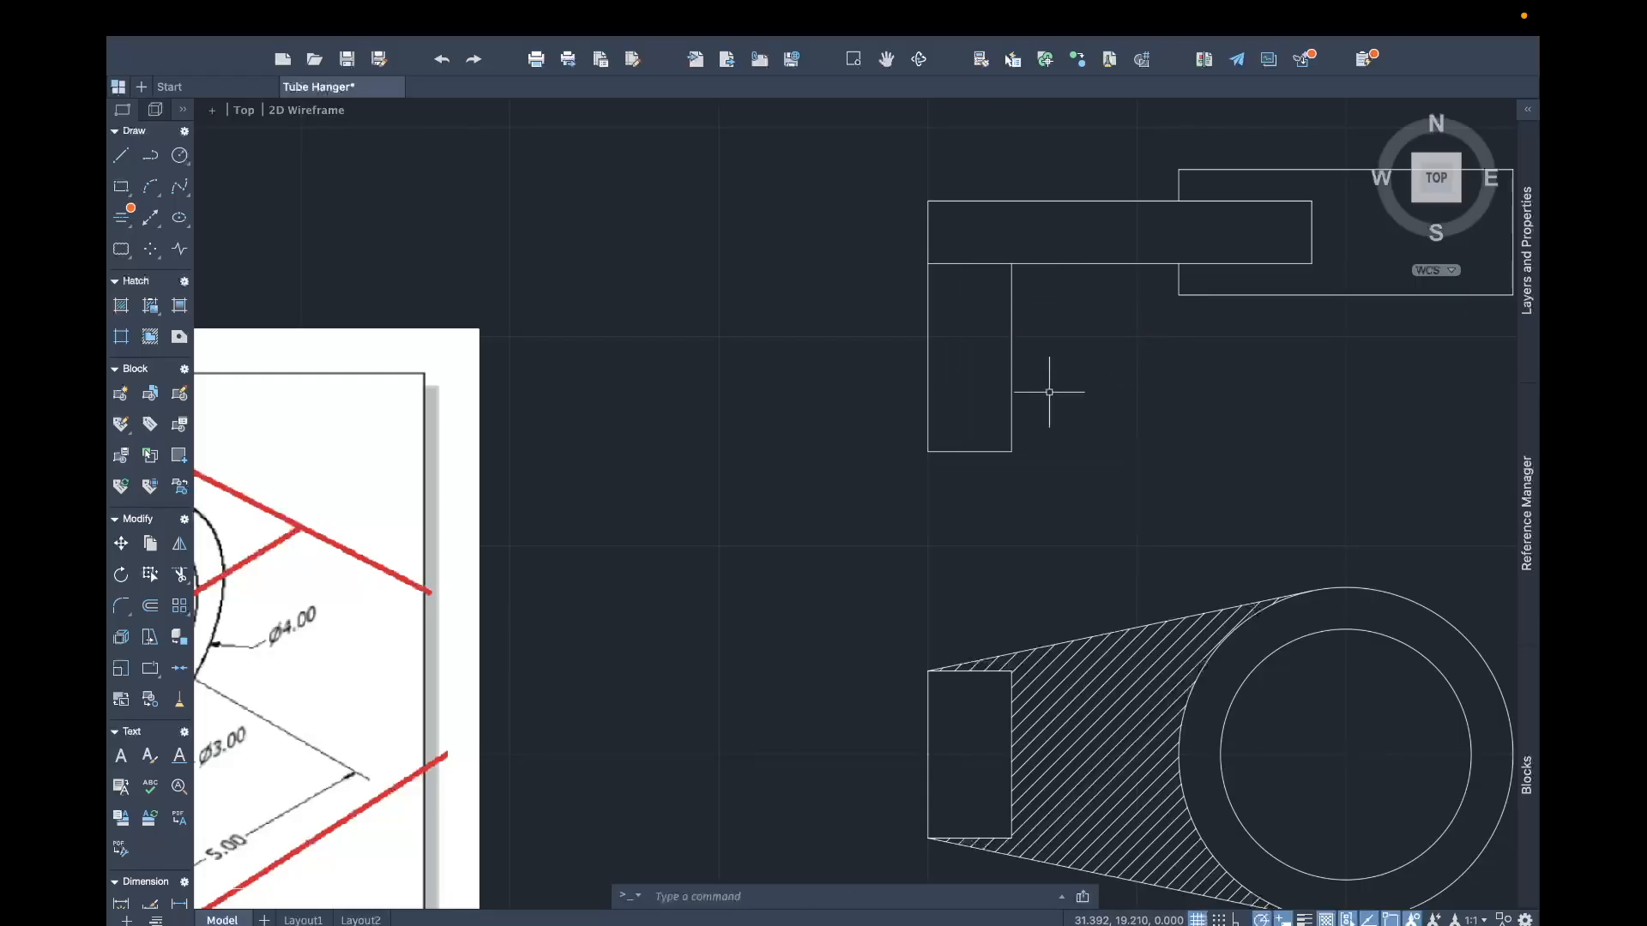
Step: Compare the new upper view with the finished dimensioned views of the tube hanger
middle_click_drag(801, 543, 967, 459)
scroll(860, 497, "down", 3)
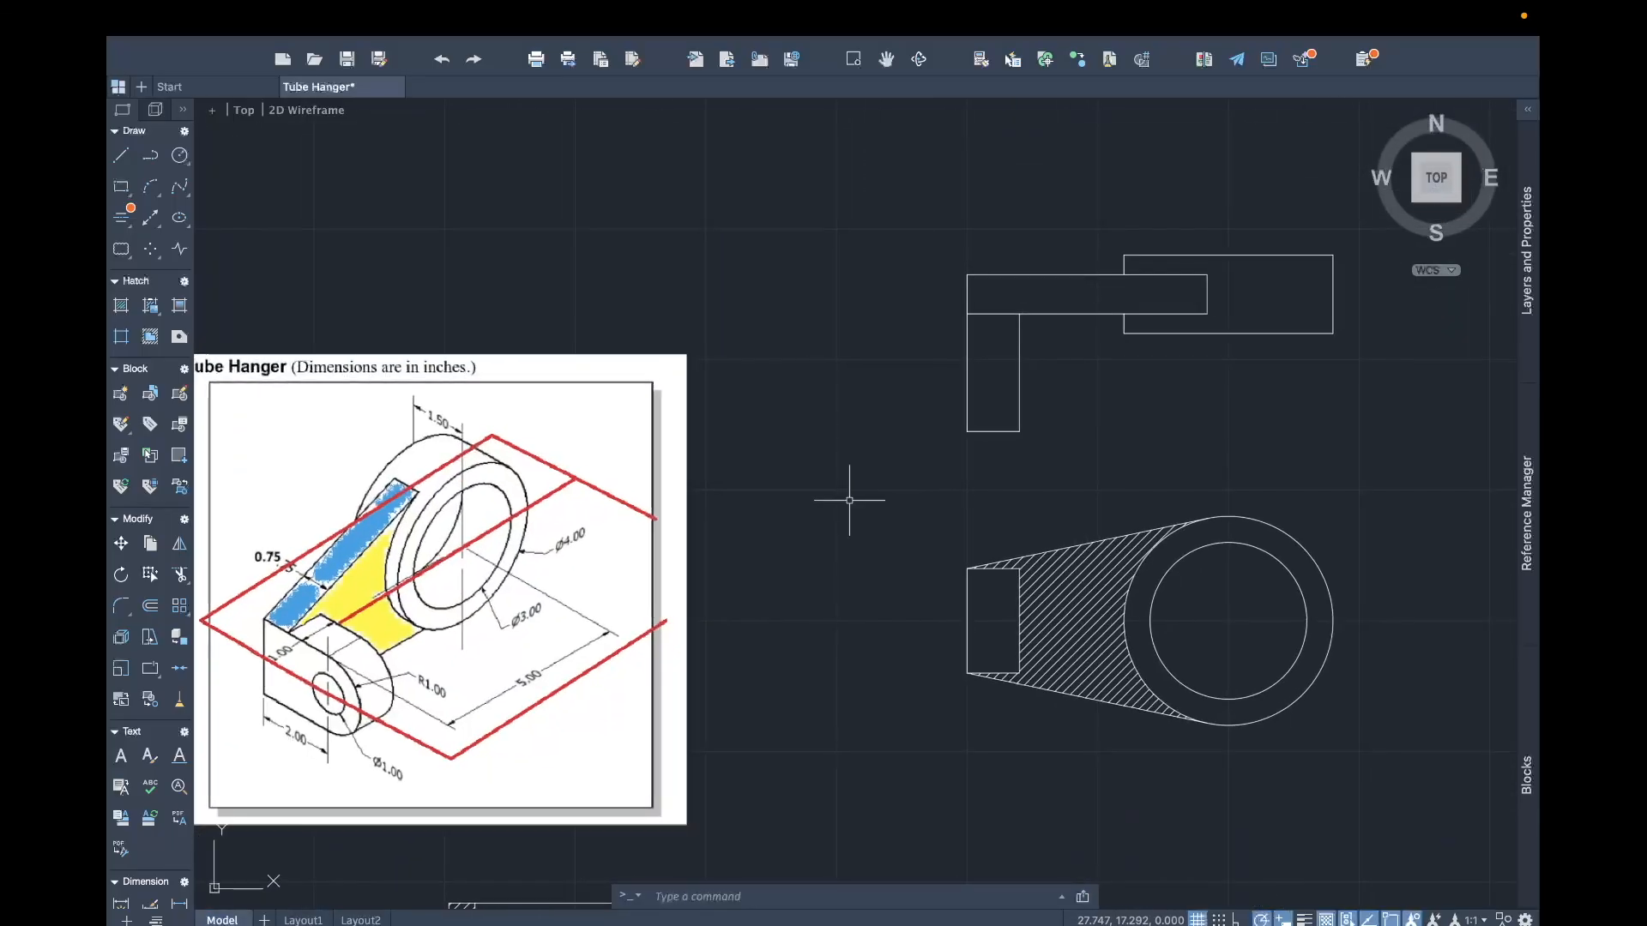
scroll(853, 496, "down", 2)
middle_click_drag(853, 497, 1070, 412)
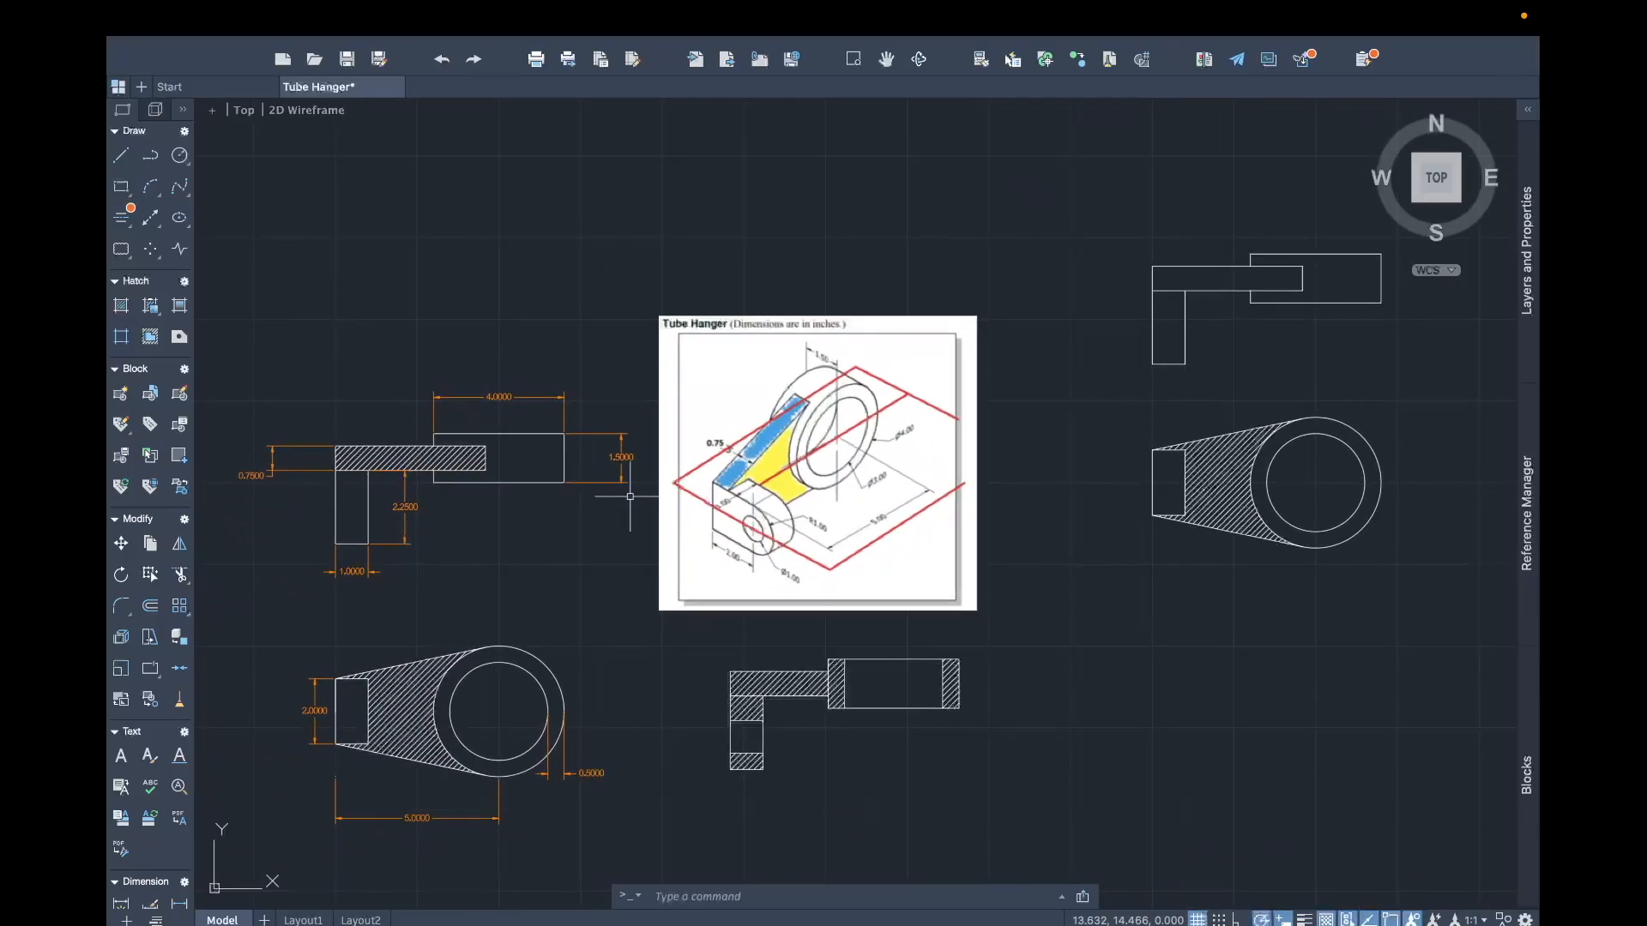
middle_click_drag(541, 515, 743, 468)
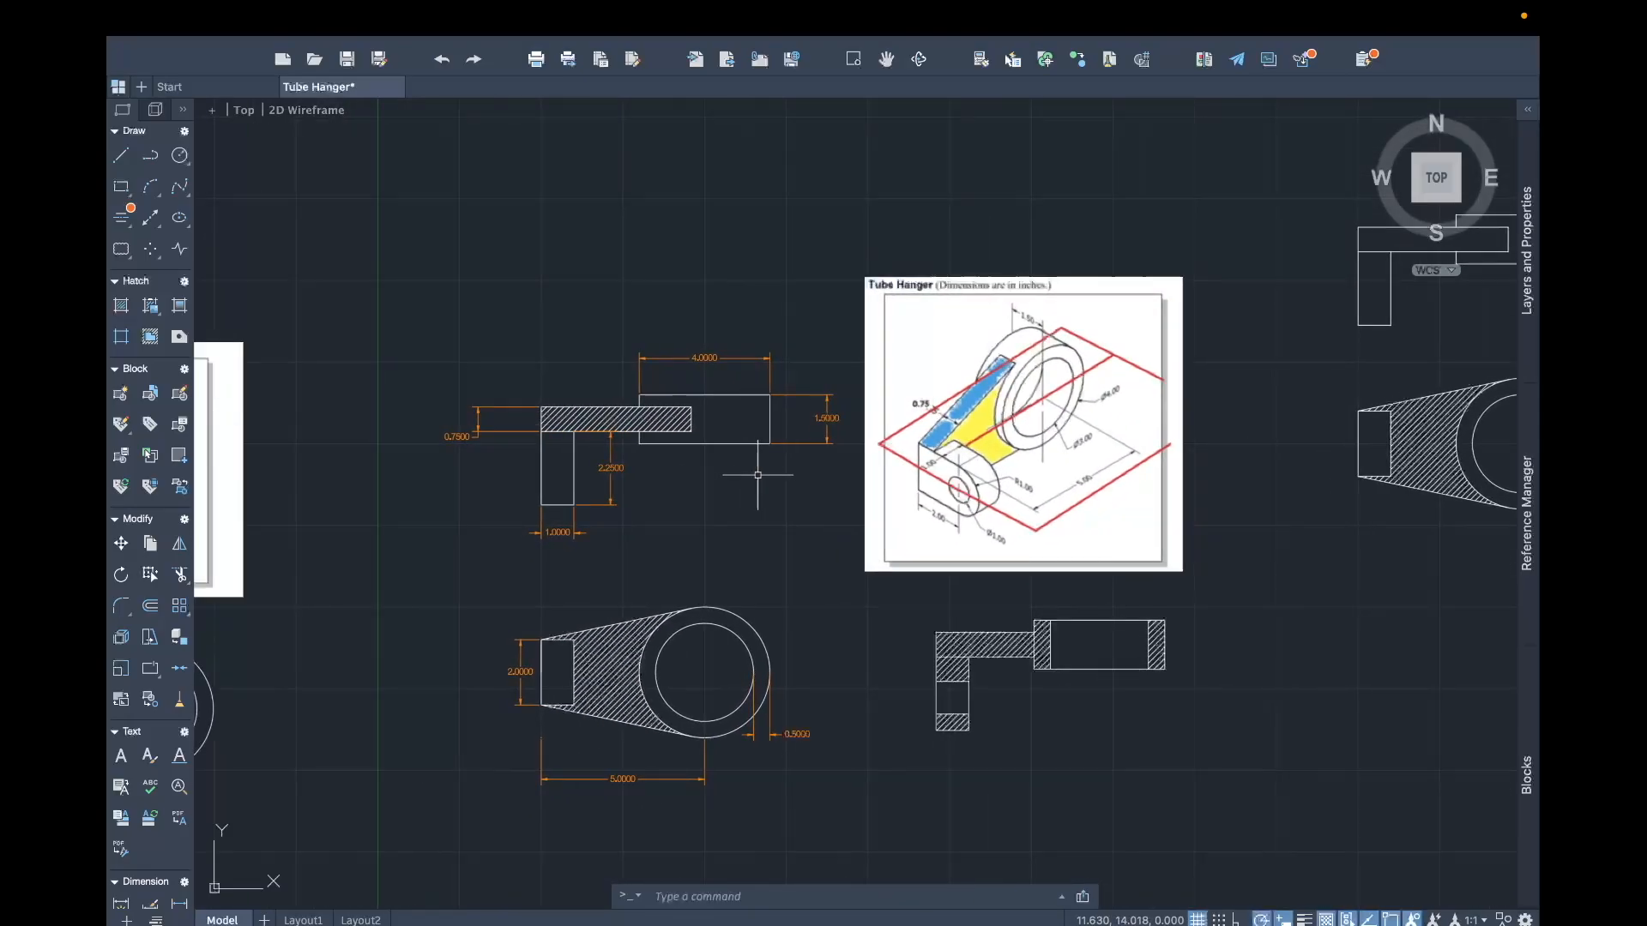
scroll(758, 473, "up", 2)
middle_click_drag(735, 470, 230, 509)
middle_click_drag(1003, 342, 698, 507)
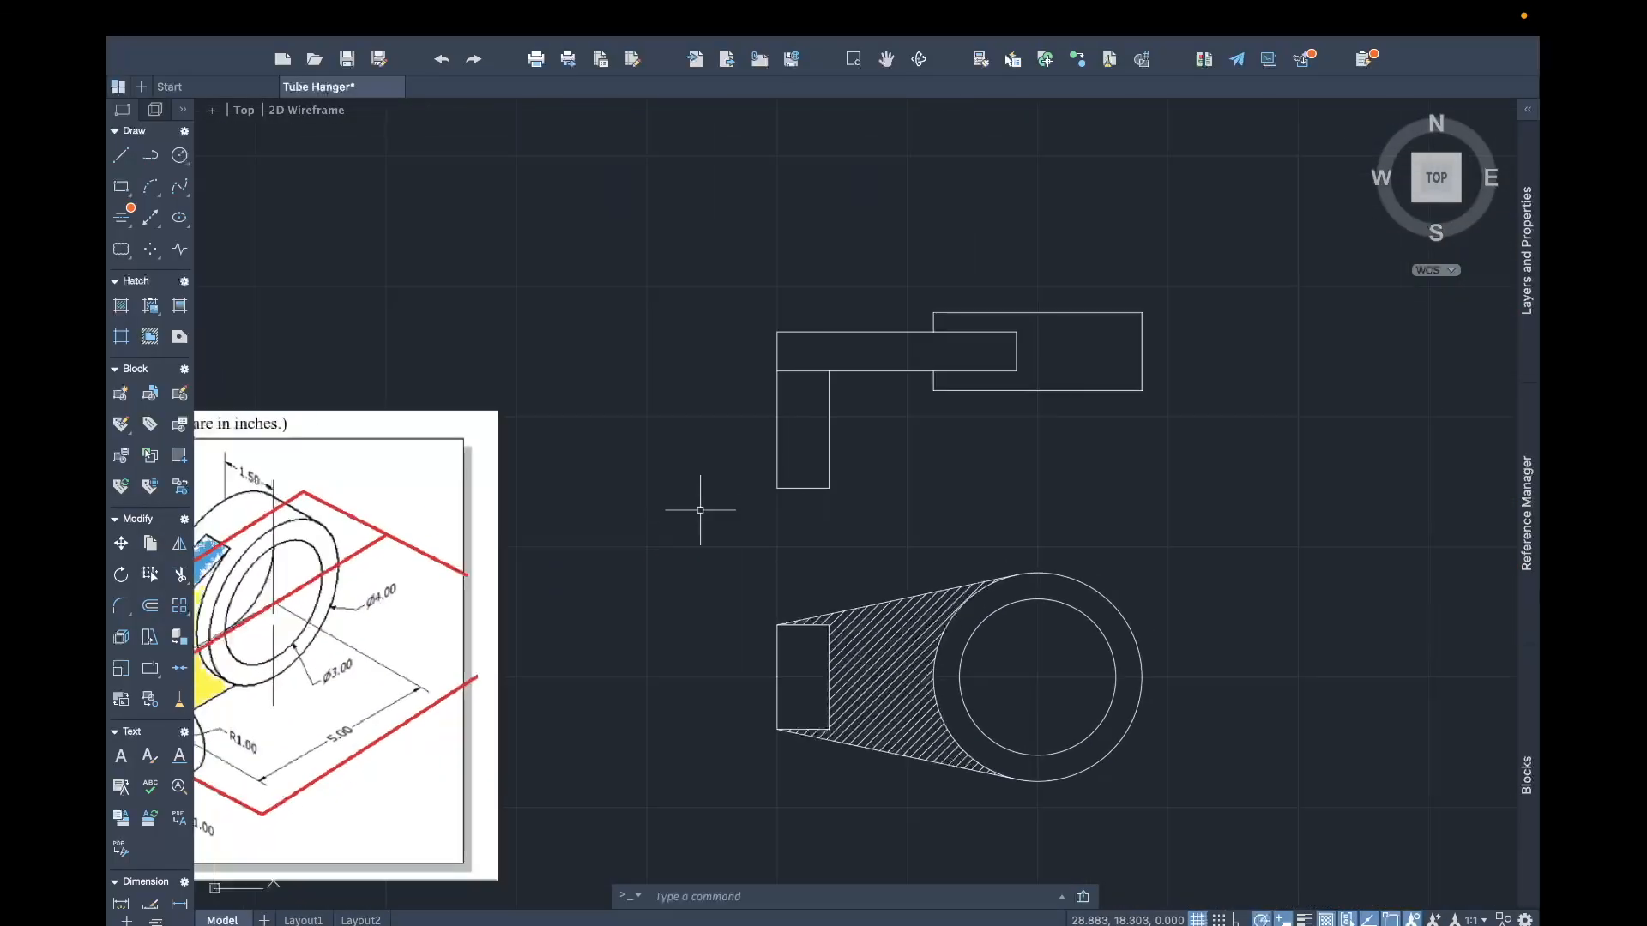
Step: Hatch the interior of the web strip in the upper view at angle 0 and scale 1.000
middle_click_drag(970, 415, 896, 491)
mouse_move(797, 514)
middle_mouse_down()
mouse_move(1150, 382)
mouse_move(1059, 455)
middle_mouse_up()
type("hatch")
key("Return")
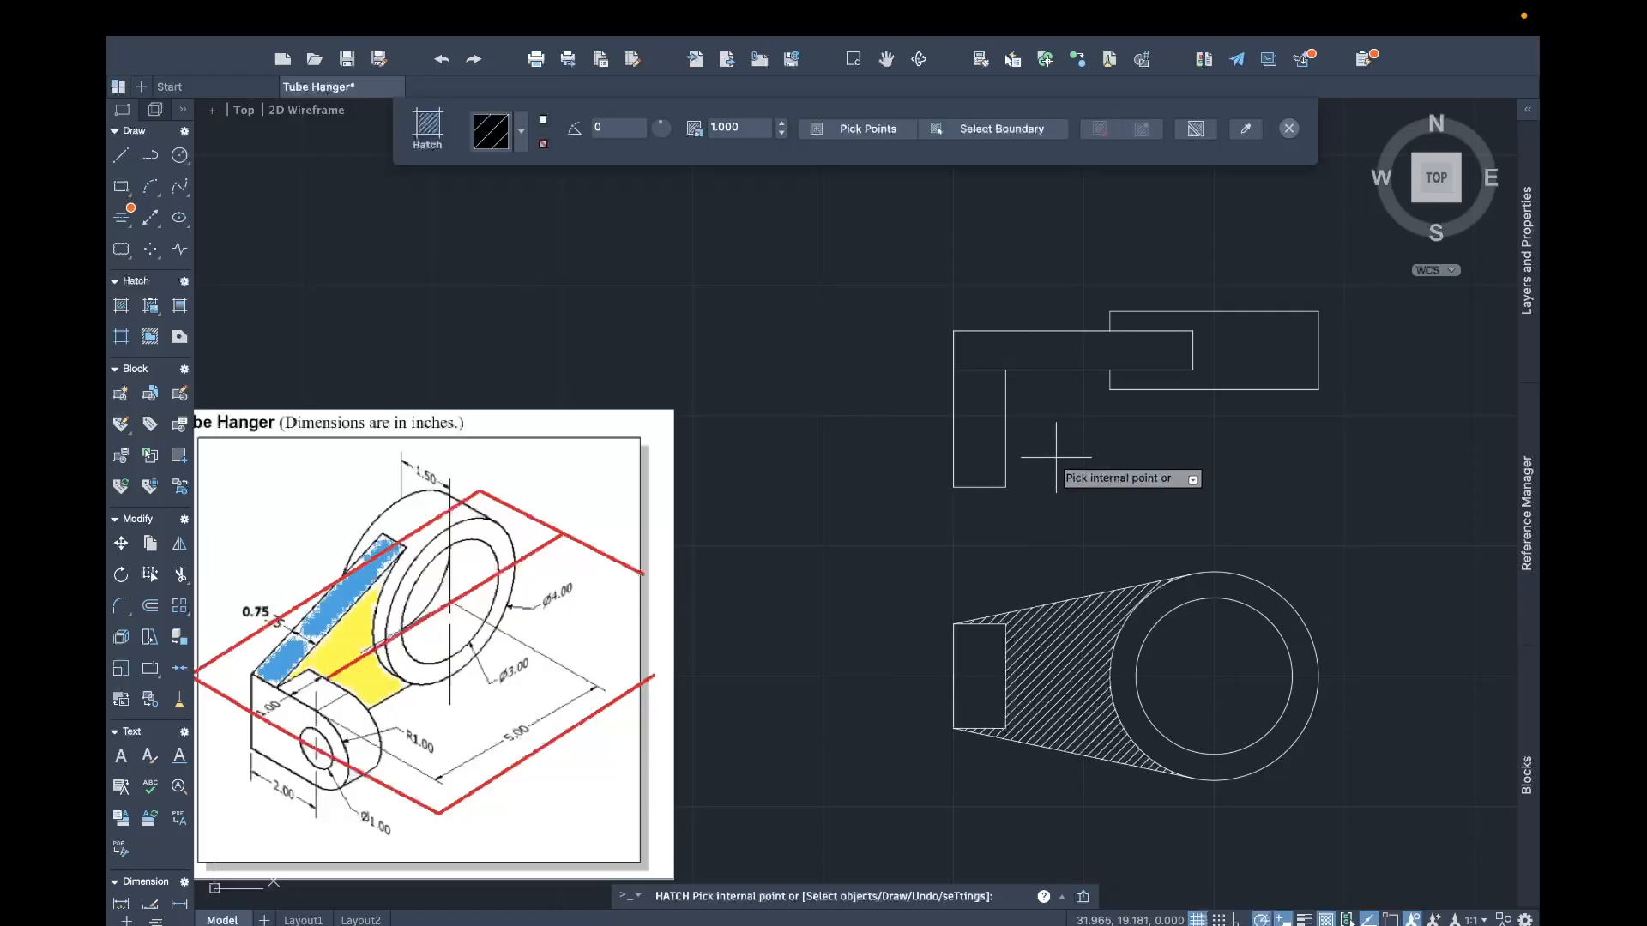
left_click(1066, 359)
key("Return")
Step: Measure the area and perimeter of the web strip's hatch
type("area")
key("Return")
type("o")
key("Return")
left_click(1045, 348)
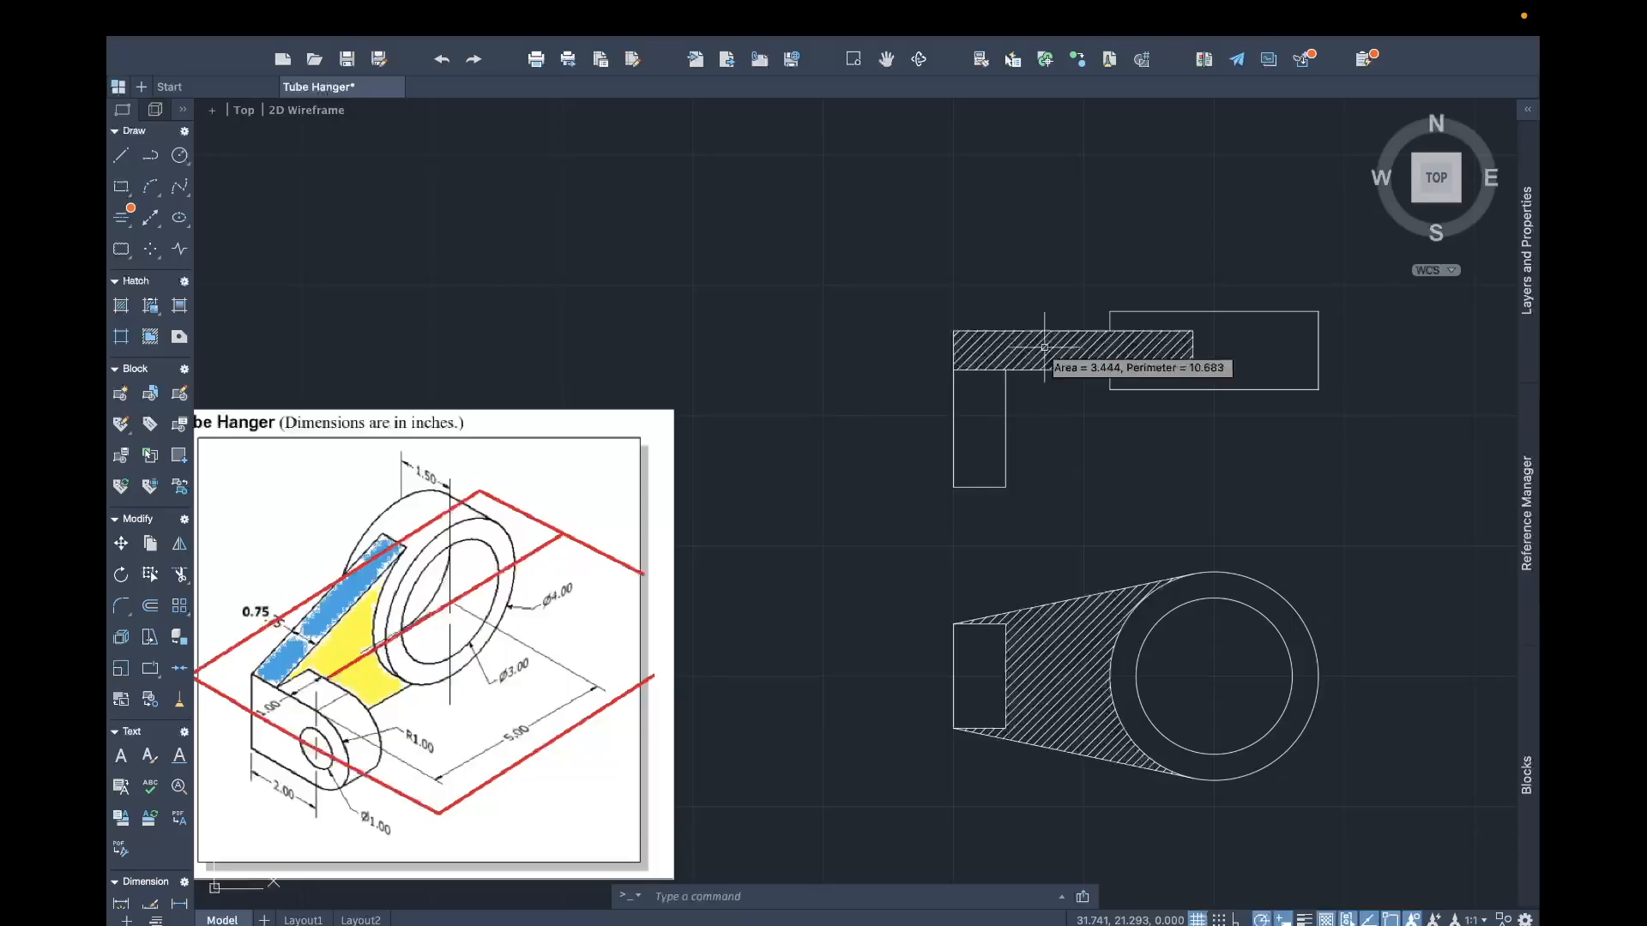
Step: Examine the isometric reference for the path of the red cutting plane from the ring through the web to the lug
mouse_move(1124, 461)
middle_mouse_down()
mouse_move(934, 500)
mouse_move(1258, 415)
mouse_move(1180, 430)
middle_mouse_up()
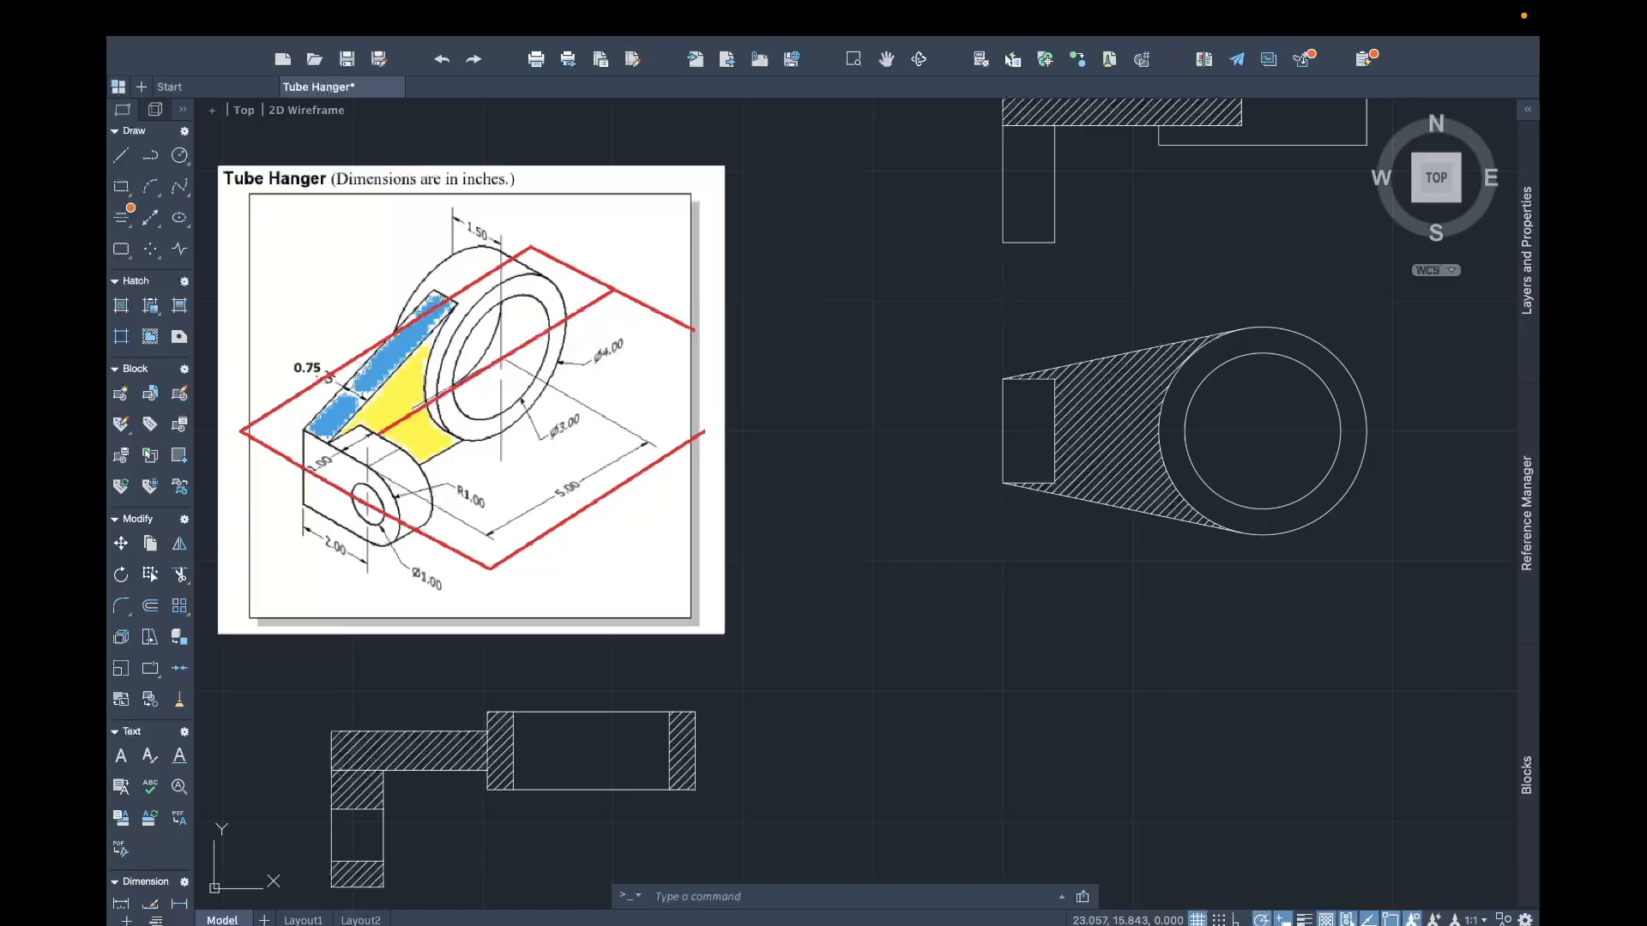
mouse_move(783, 343)
middle_mouse_down()
mouse_move(947, 369)
mouse_move(963, 353)
mouse_move(1121, 342)
mouse_move(1183, 385)
middle_mouse_up()
scroll(961, 354, "up", 2)
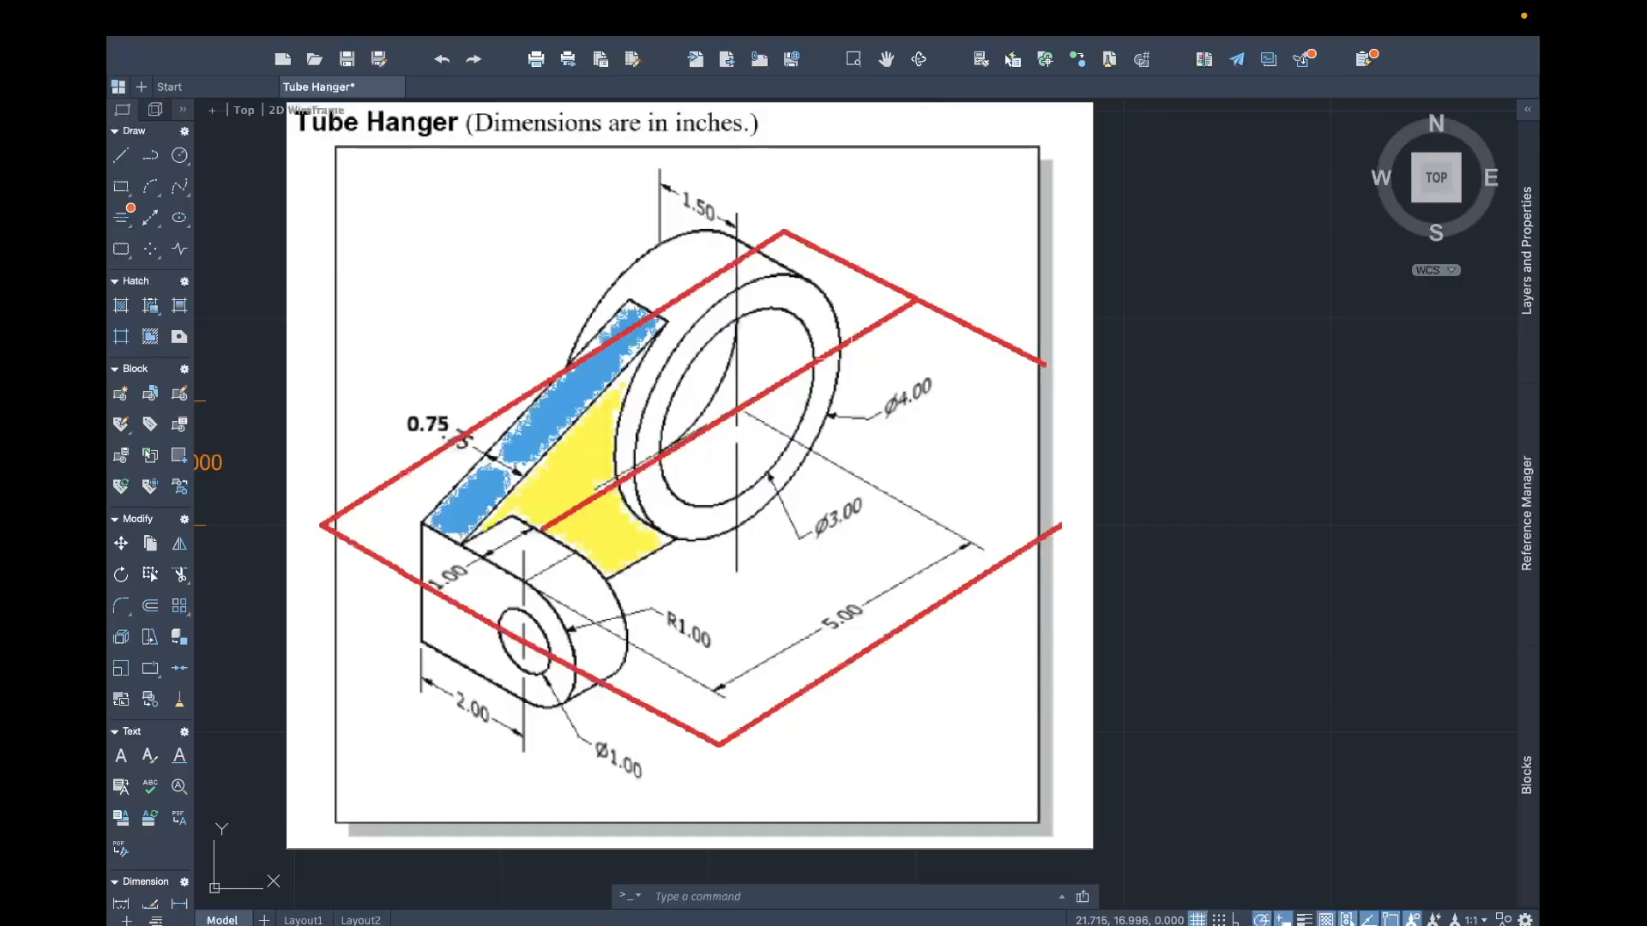
mouse_move(856, 337)
left_mouse_down()
mouse_move(557, 488)
mouse_move(468, 557)
mouse_move(570, 656)
left_mouse_up()
mouse_move(868, 337)
left_mouse_down()
mouse_move(566, 458)
mouse_move(559, 495)
mouse_move(463, 588)
mouse_move(543, 635)
mouse_move(592, 609)
left_mouse_up()
middle_click_drag(1283, 375, 1103, 320)
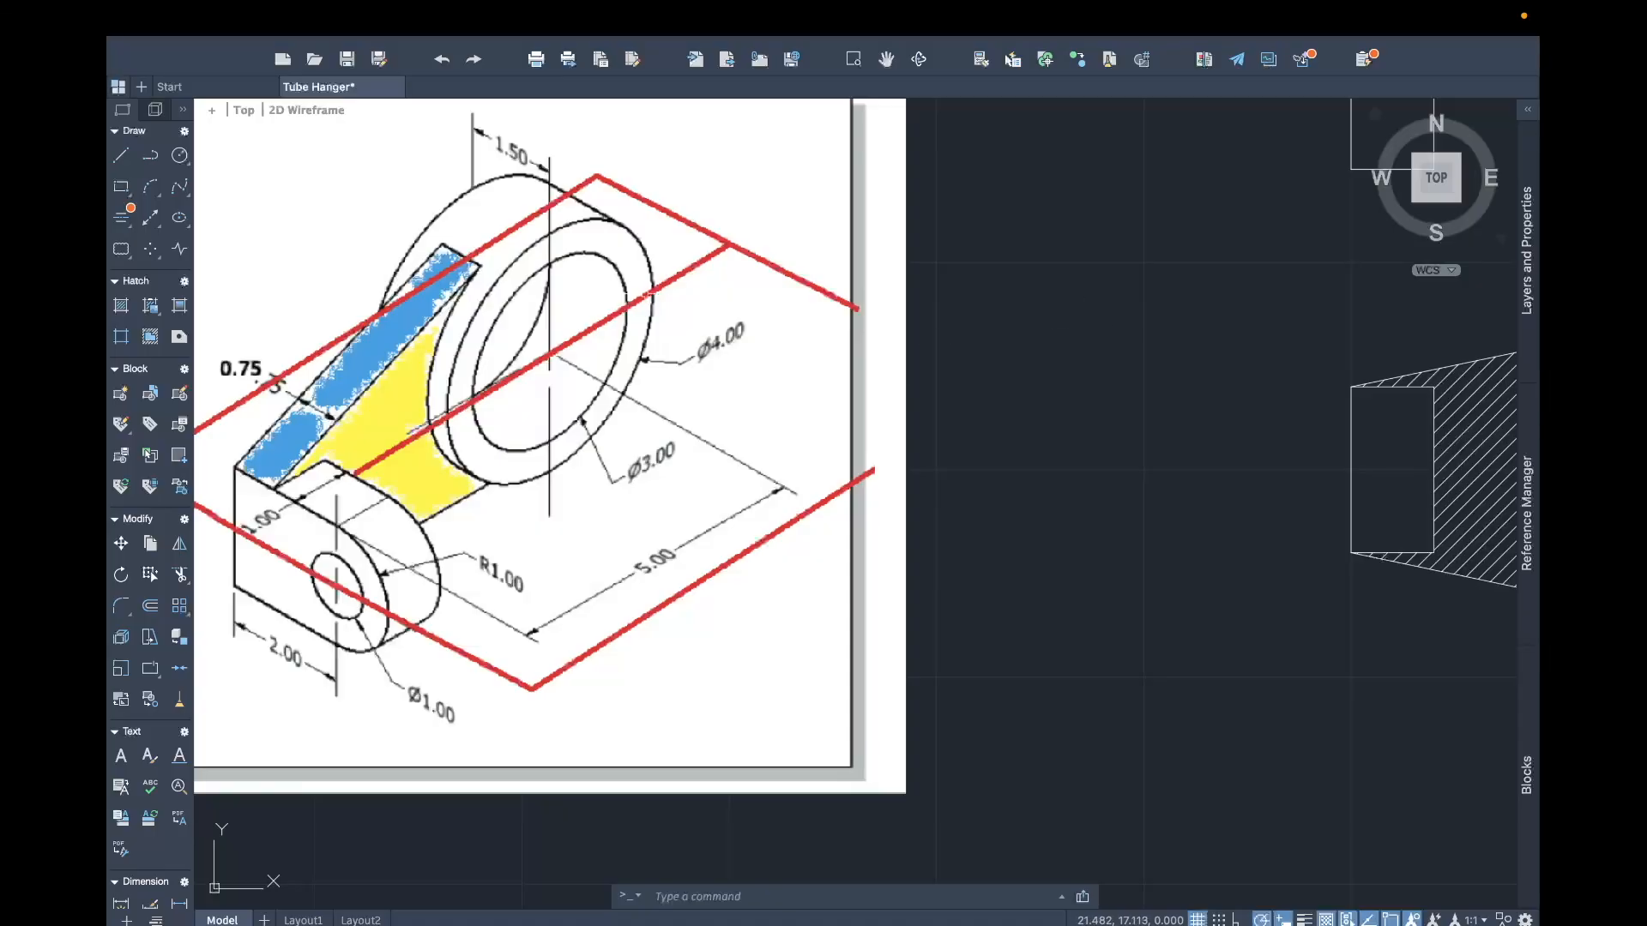
Step: Examine where the red section line cuts the ring wall between the Ø3.00 and Ø4.00 circles in the isometric reference
left_click(657, 287)
left_click(654, 289)
left_click(594, 395)
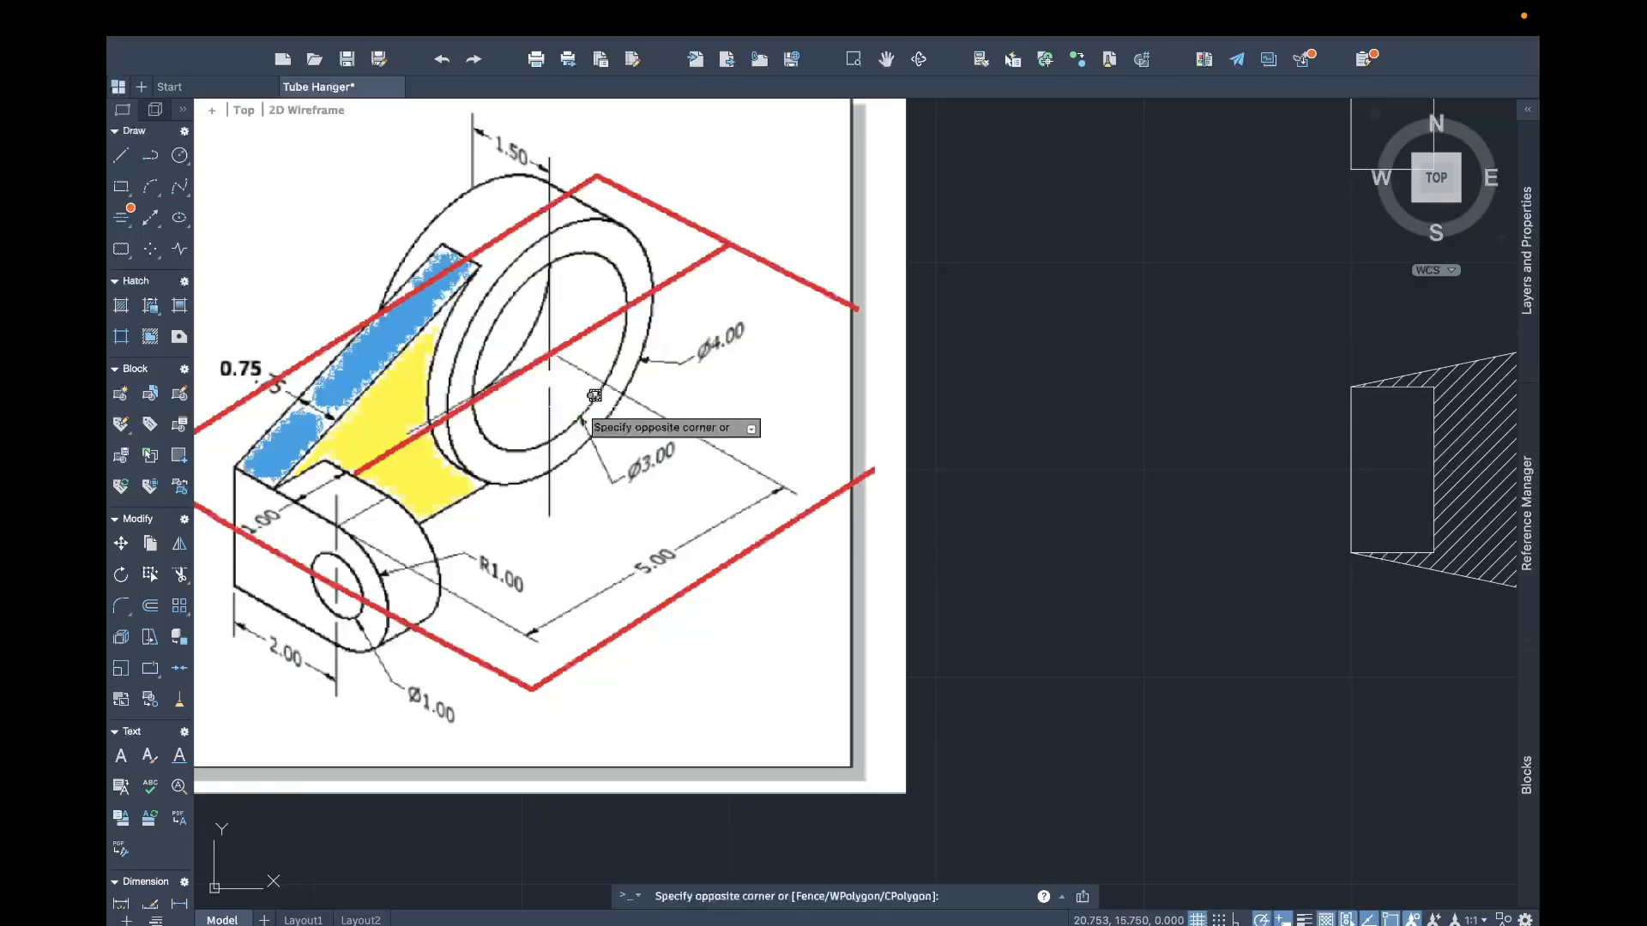
left_click(614, 364)
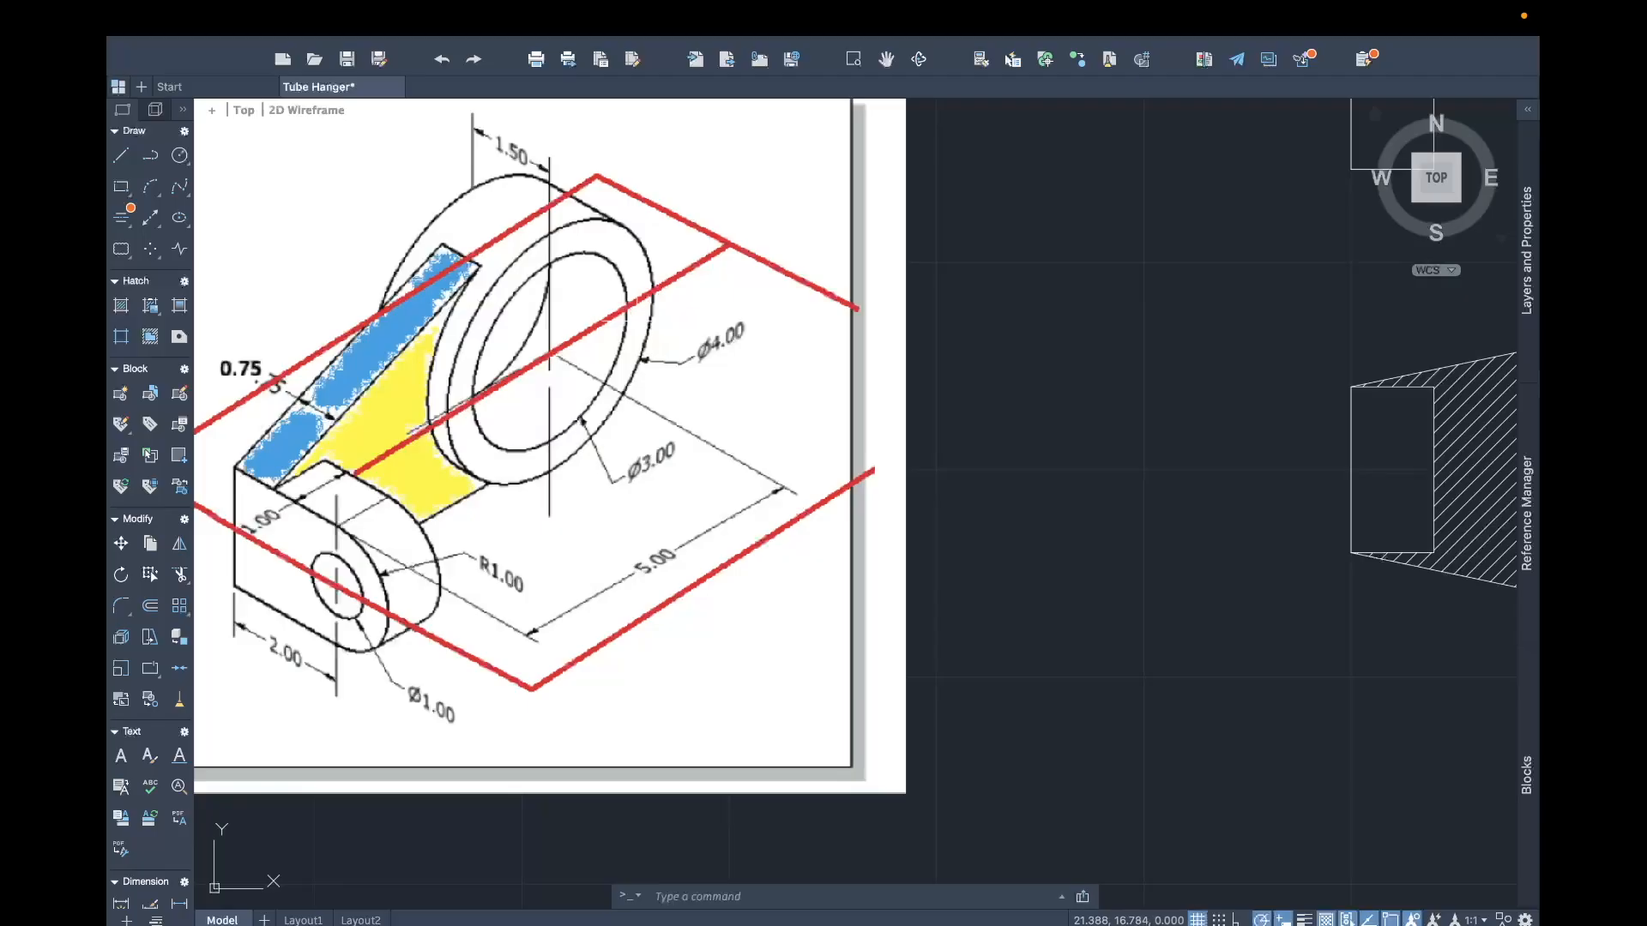
left_click(629, 304)
left_click(635, 308)
left_click(654, 290)
left_click(675, 285)
left_click(665, 276)
left_click(656, 283)
mouse_move(635, 283)
left_mouse_down()
mouse_move(611, 307)
mouse_move(667, 278)
left_mouse_up()
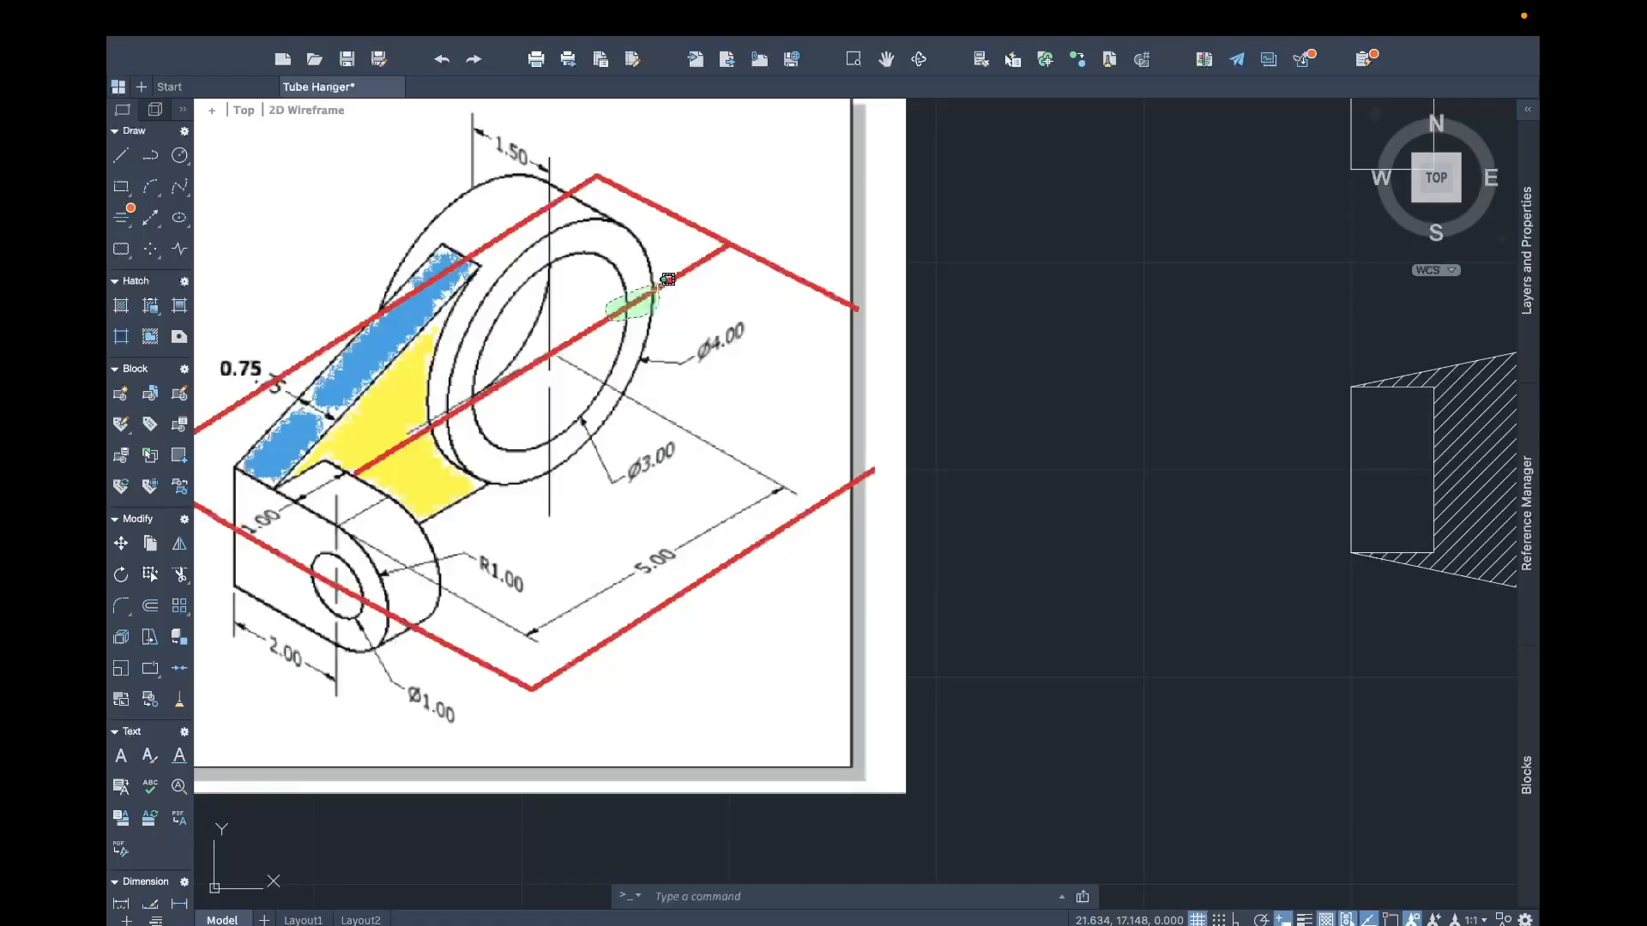
left_click(667, 278)
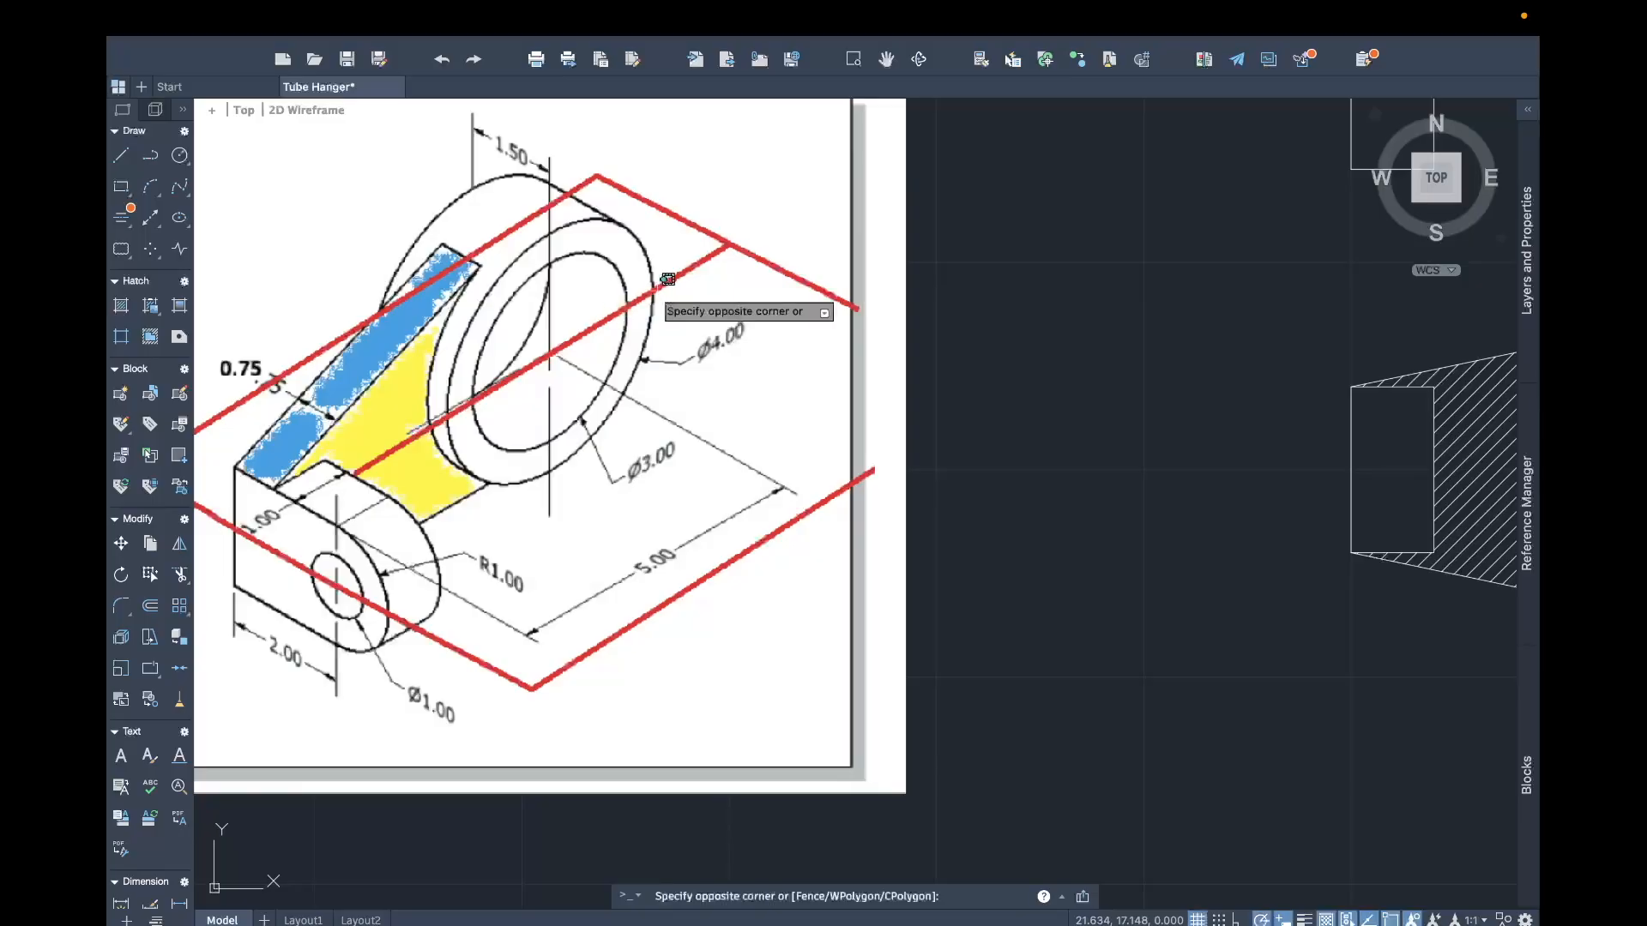
left_click(666, 290)
left_click(1082, 320)
left_click(1078, 324)
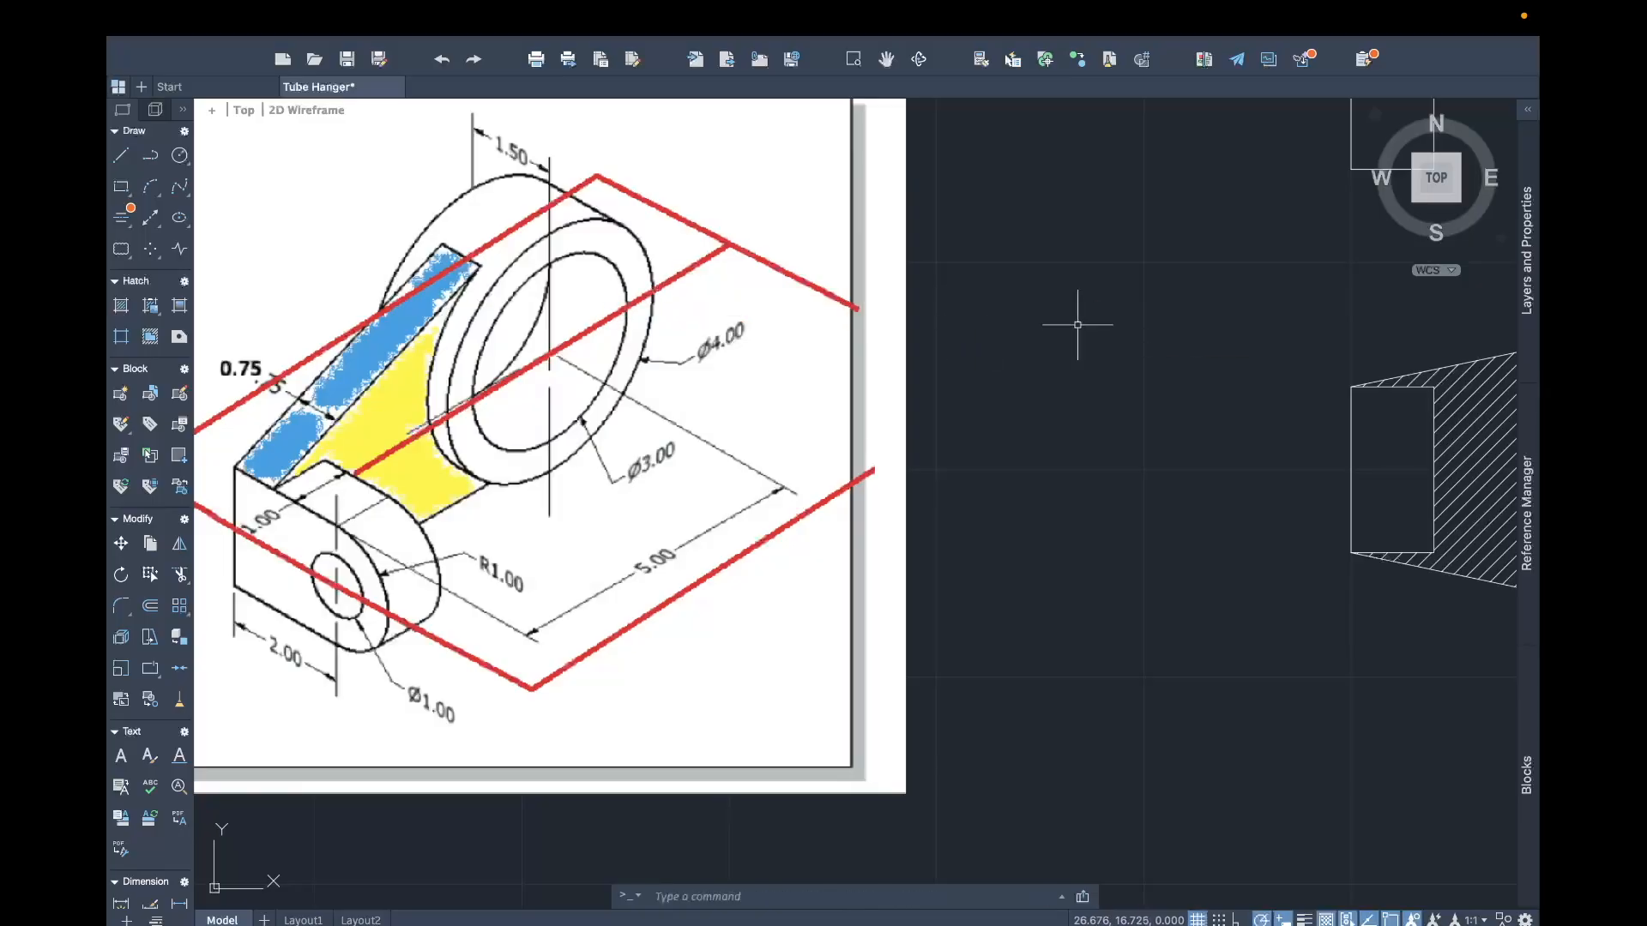
Step: Measure the finished section view's ring wall, bore, lug width and hatched areas with the quick MEASUREGEOM tool, comparing them with the isometric reference
scroll(1072, 334, "down", 3)
scroll(1002, 576, "up", 4)
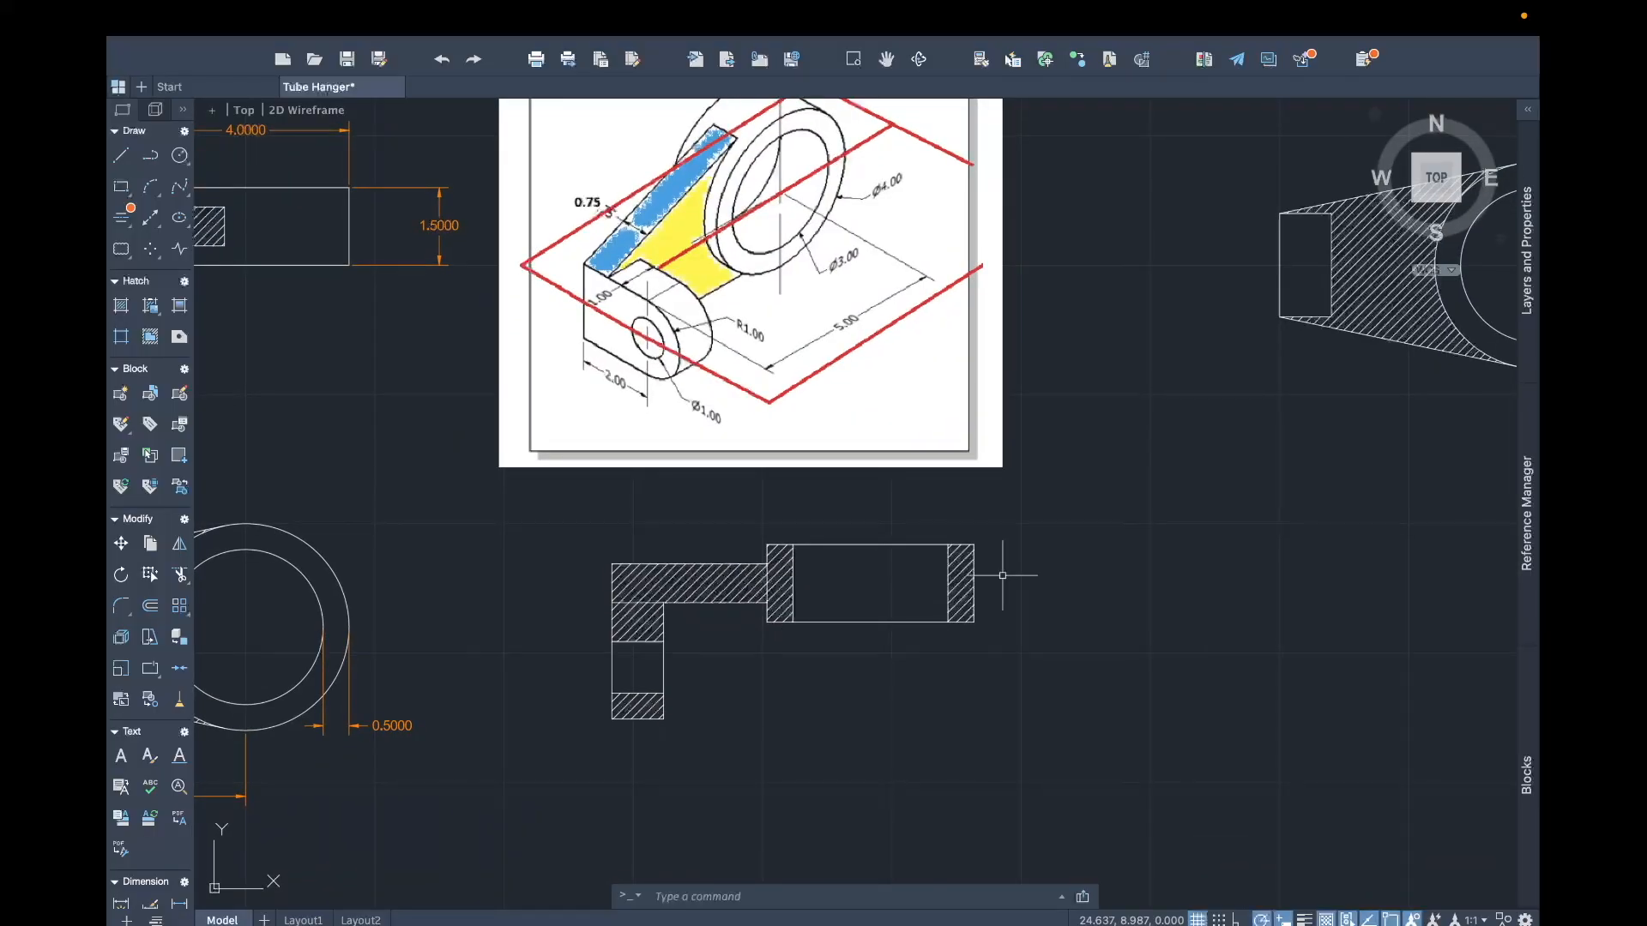
type("measureg")
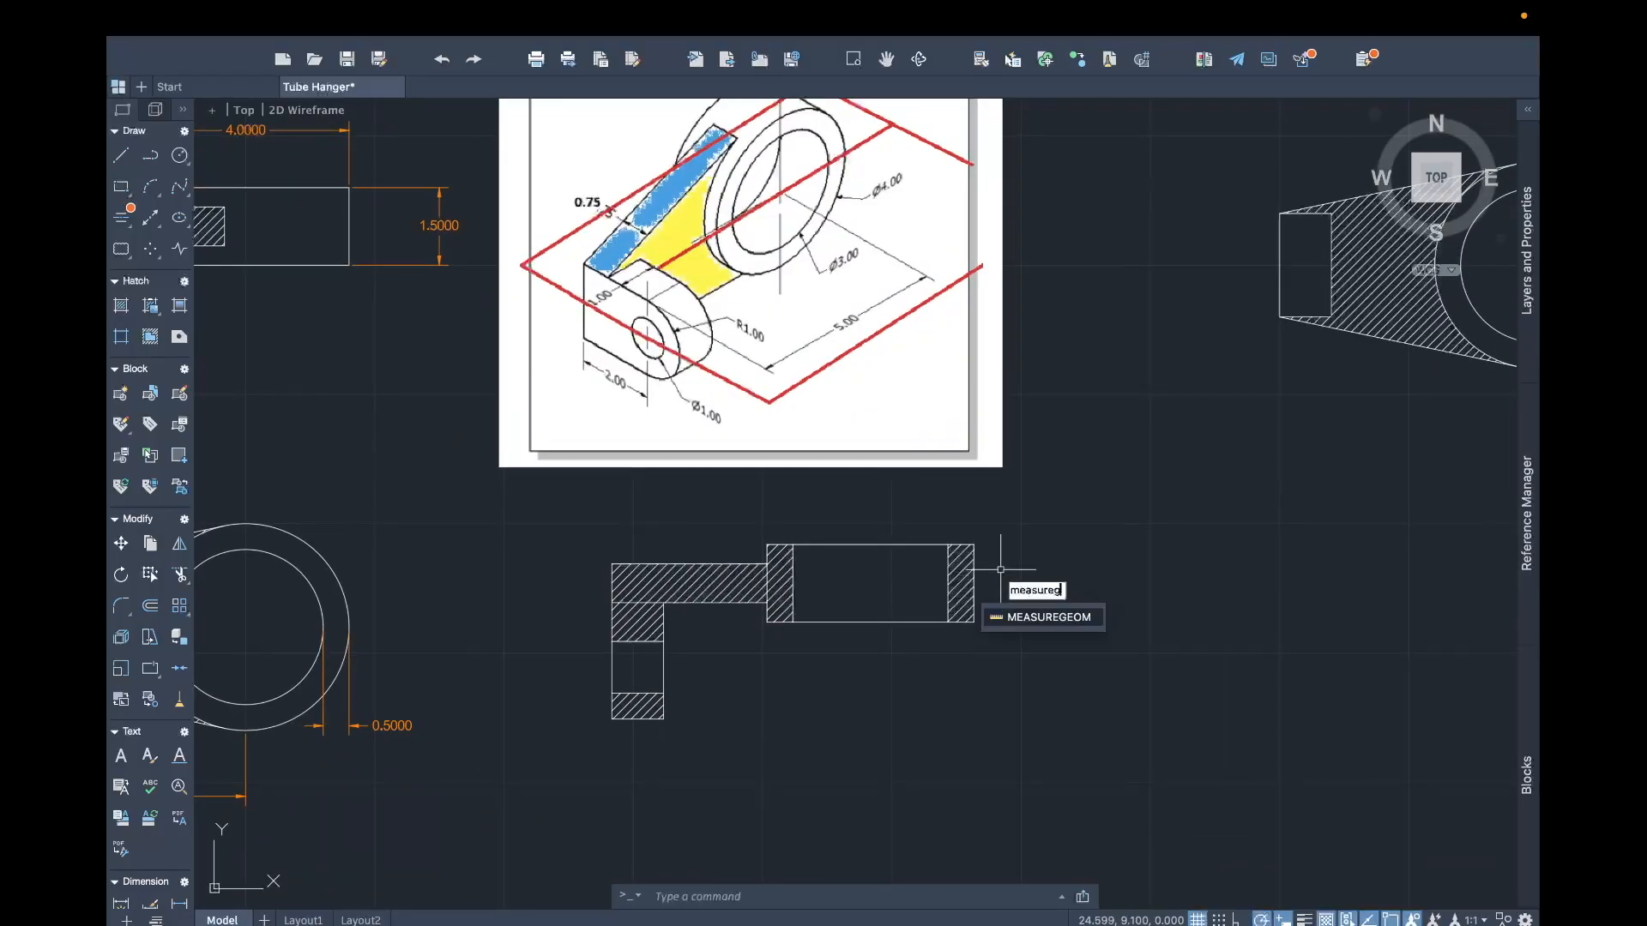
key("Return")
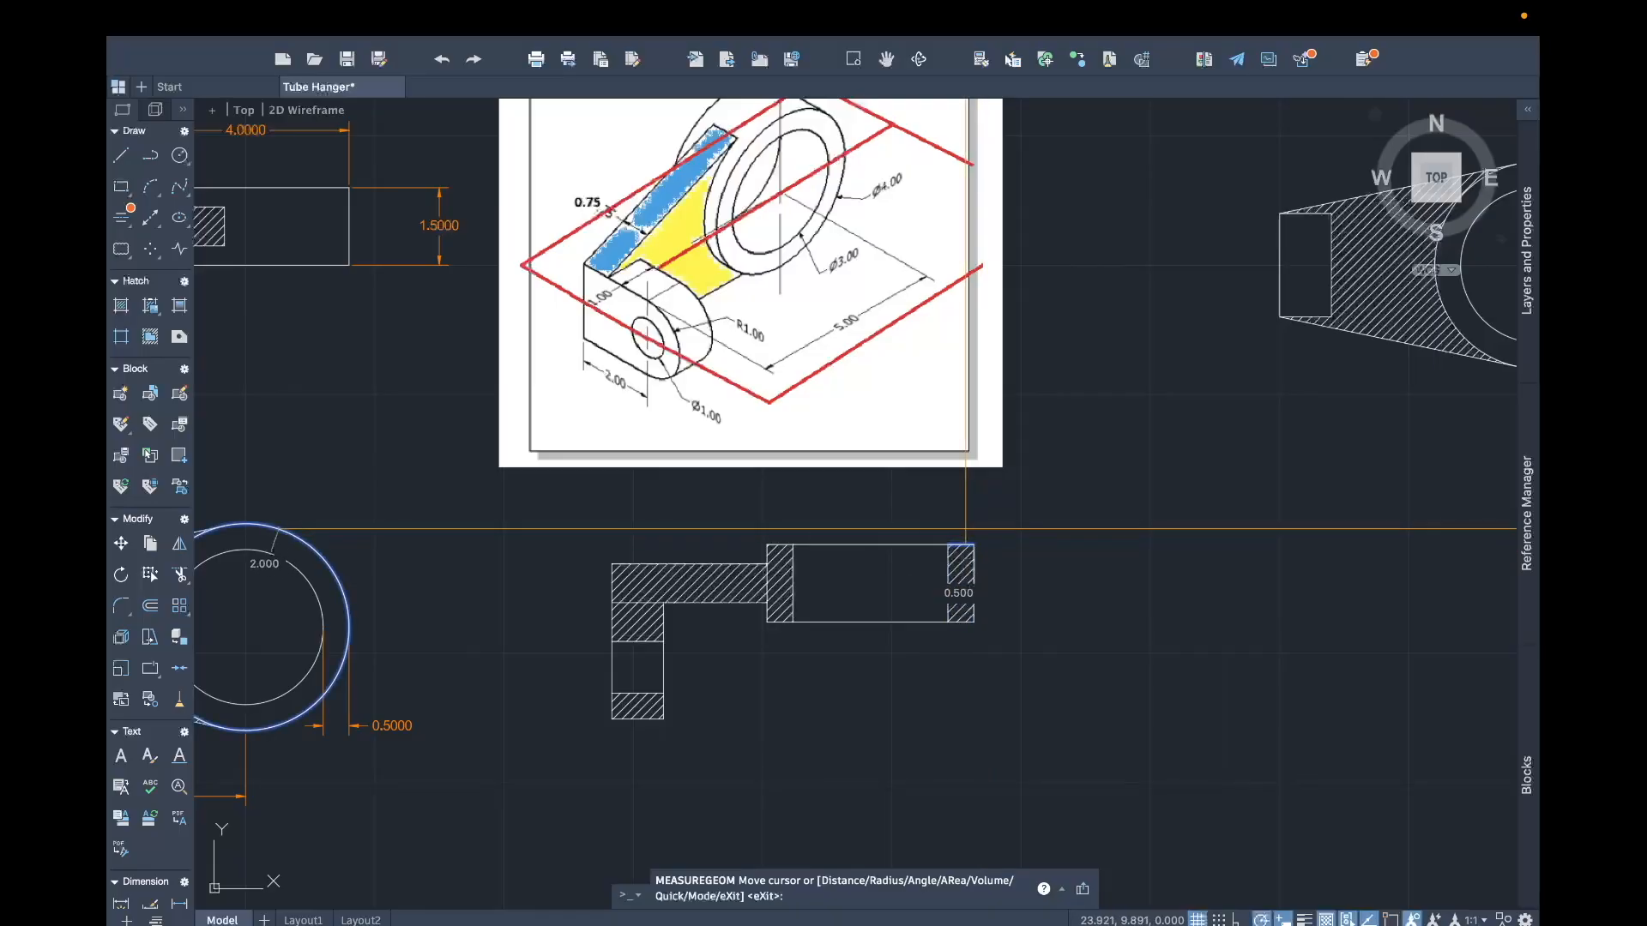
middle_click_drag(1034, 445, 1097, 596)
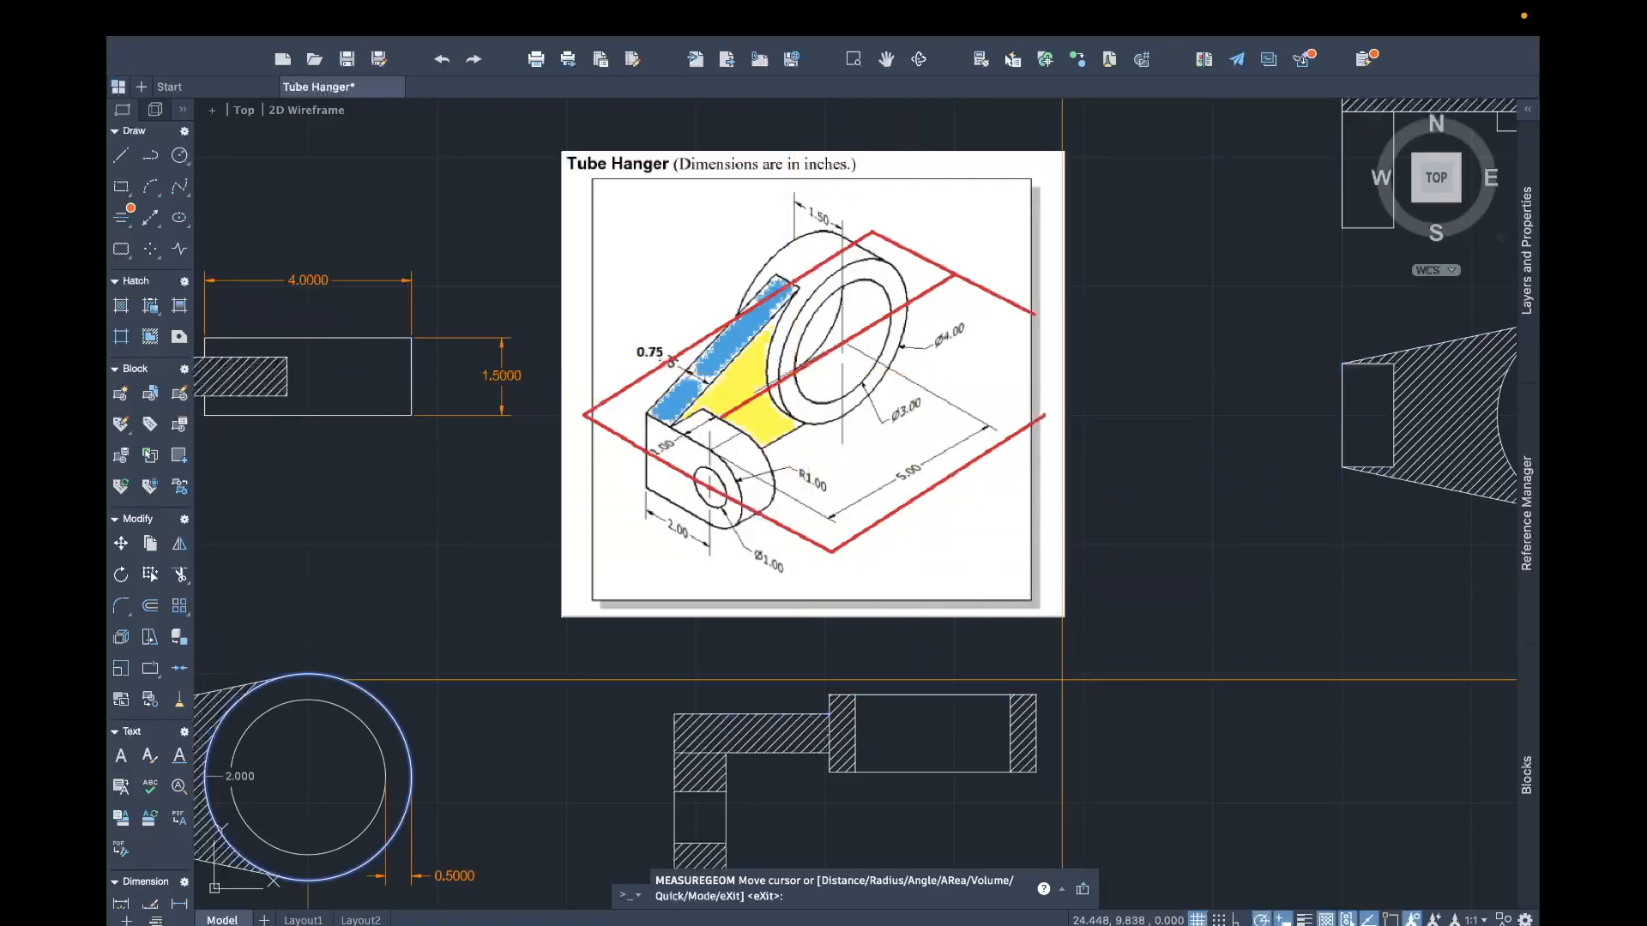
mouse_move(862, 664)
middle_mouse_down()
mouse_move(950, 651)
mouse_move(893, 640)
mouse_move(925, 632)
middle_mouse_up()
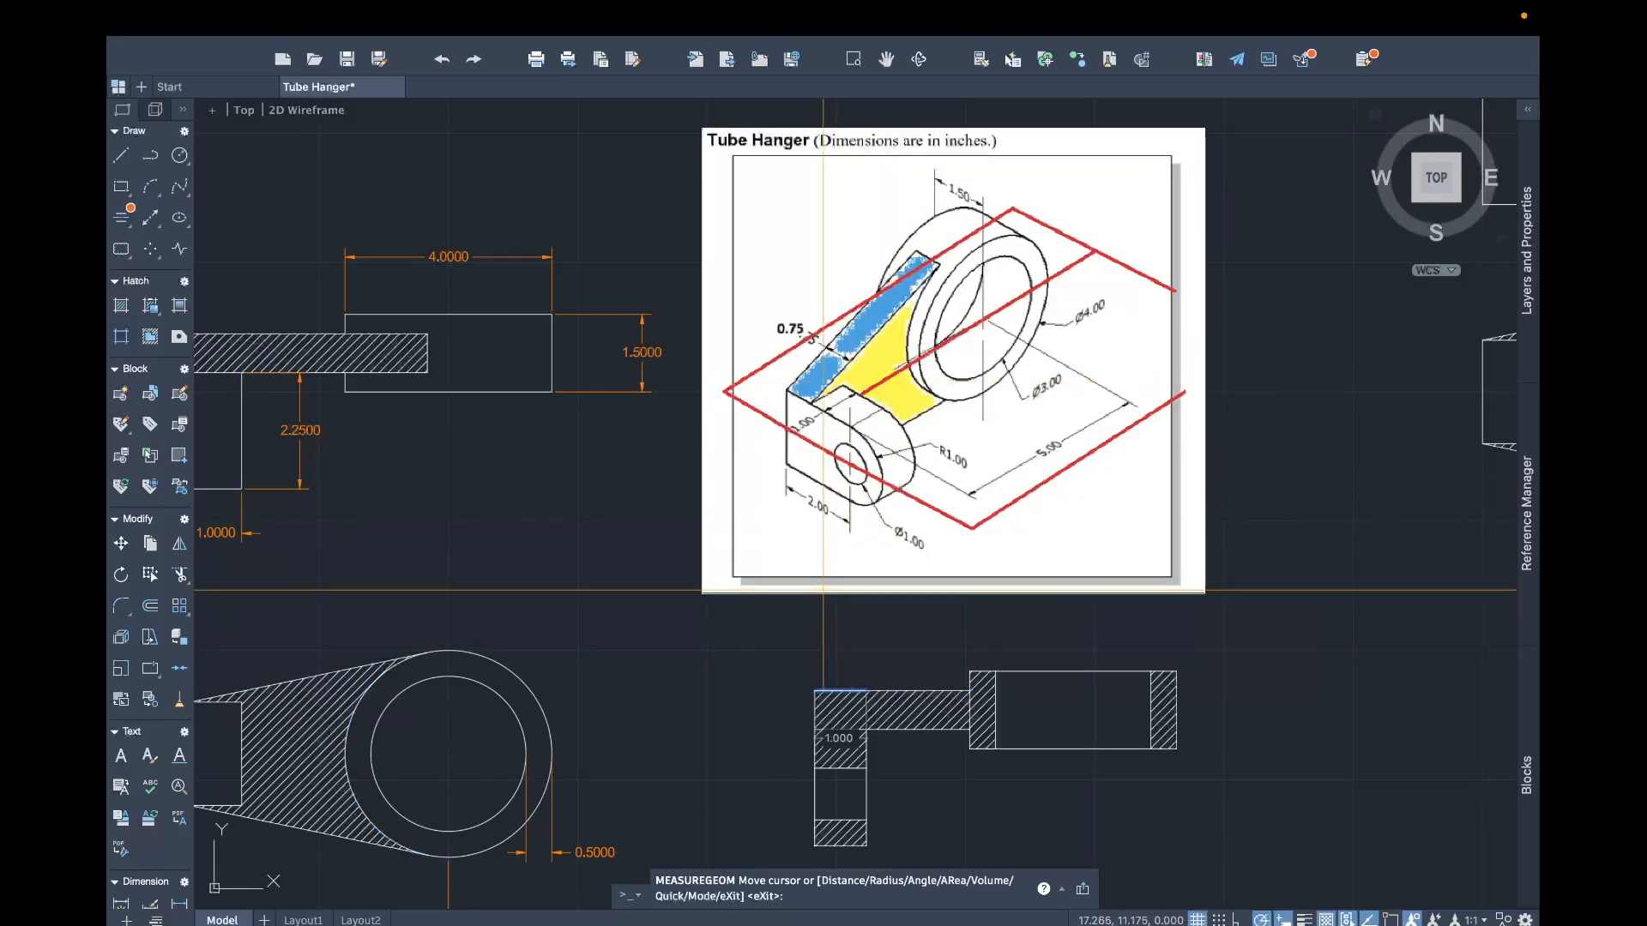
middle_click_drag(870, 577, 901, 534)
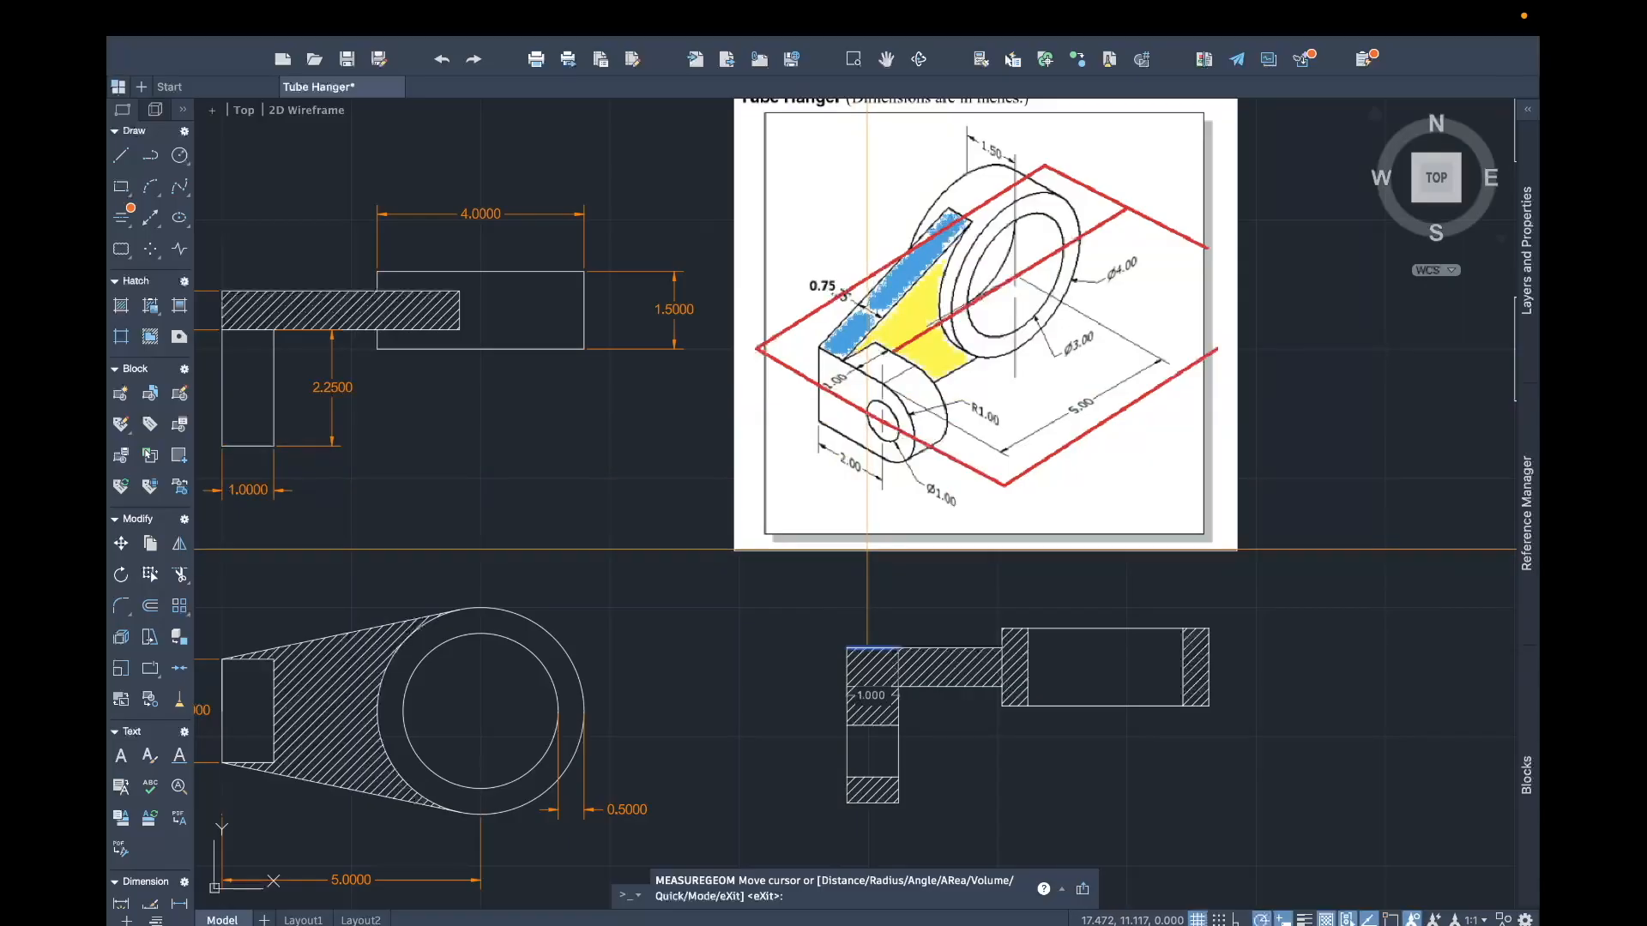
middle_click_drag(867, 549, 881, 518)
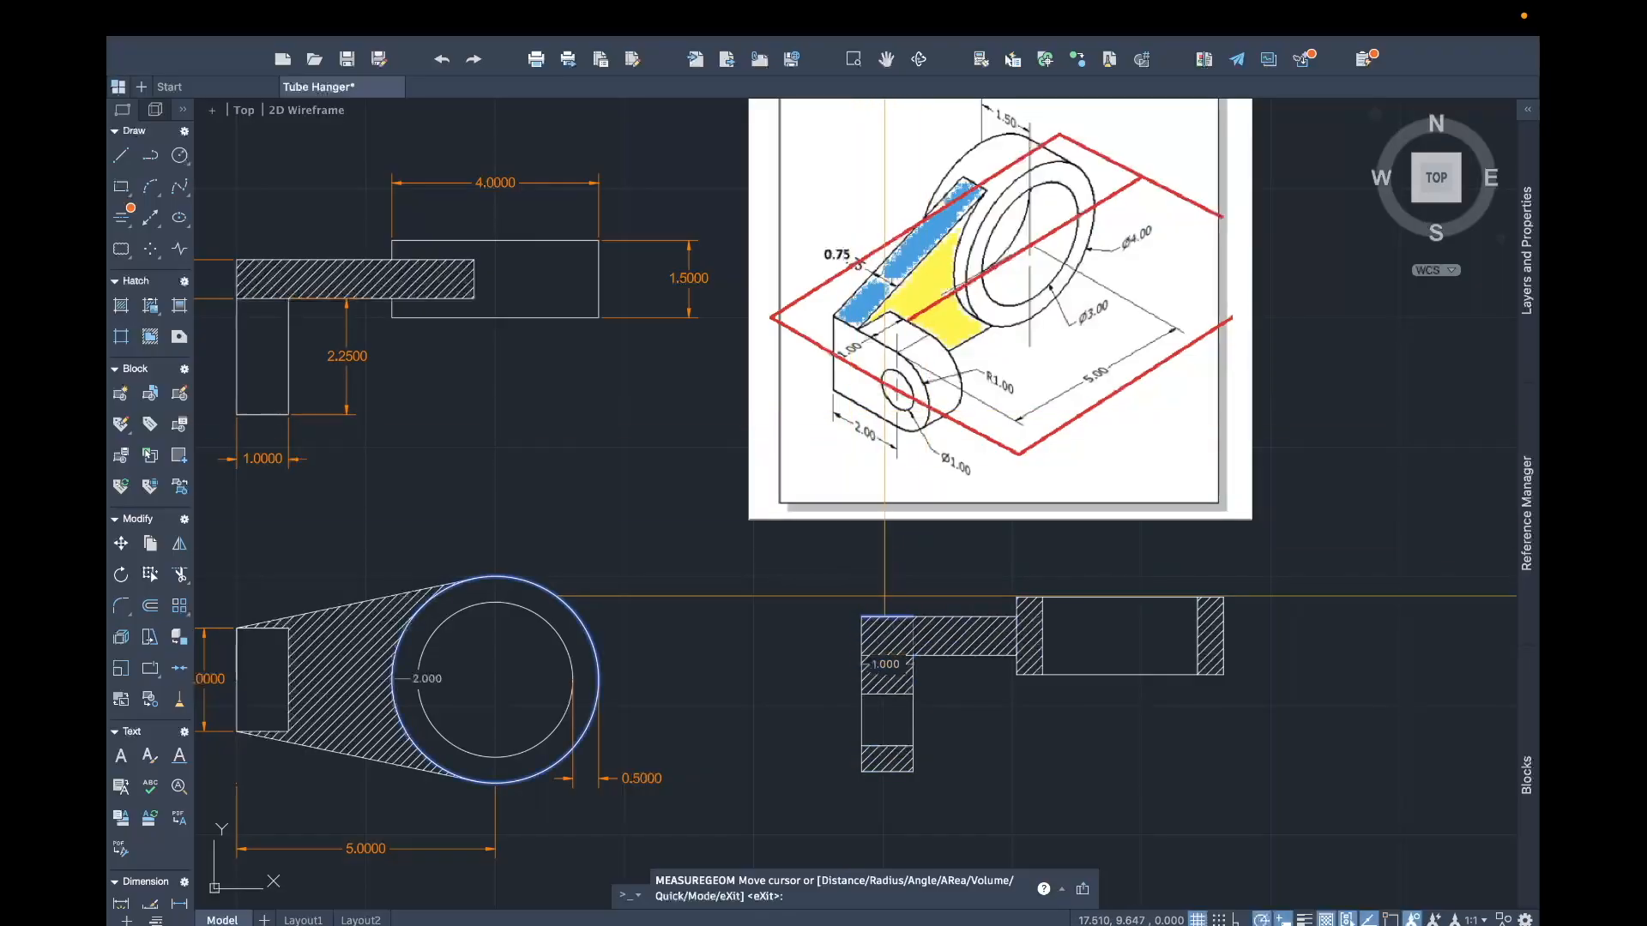
mouse_move(927, 566)
middle_mouse_down()
mouse_move(974, 547)
mouse_move(985, 506)
mouse_move(964, 518)
middle_mouse_up()
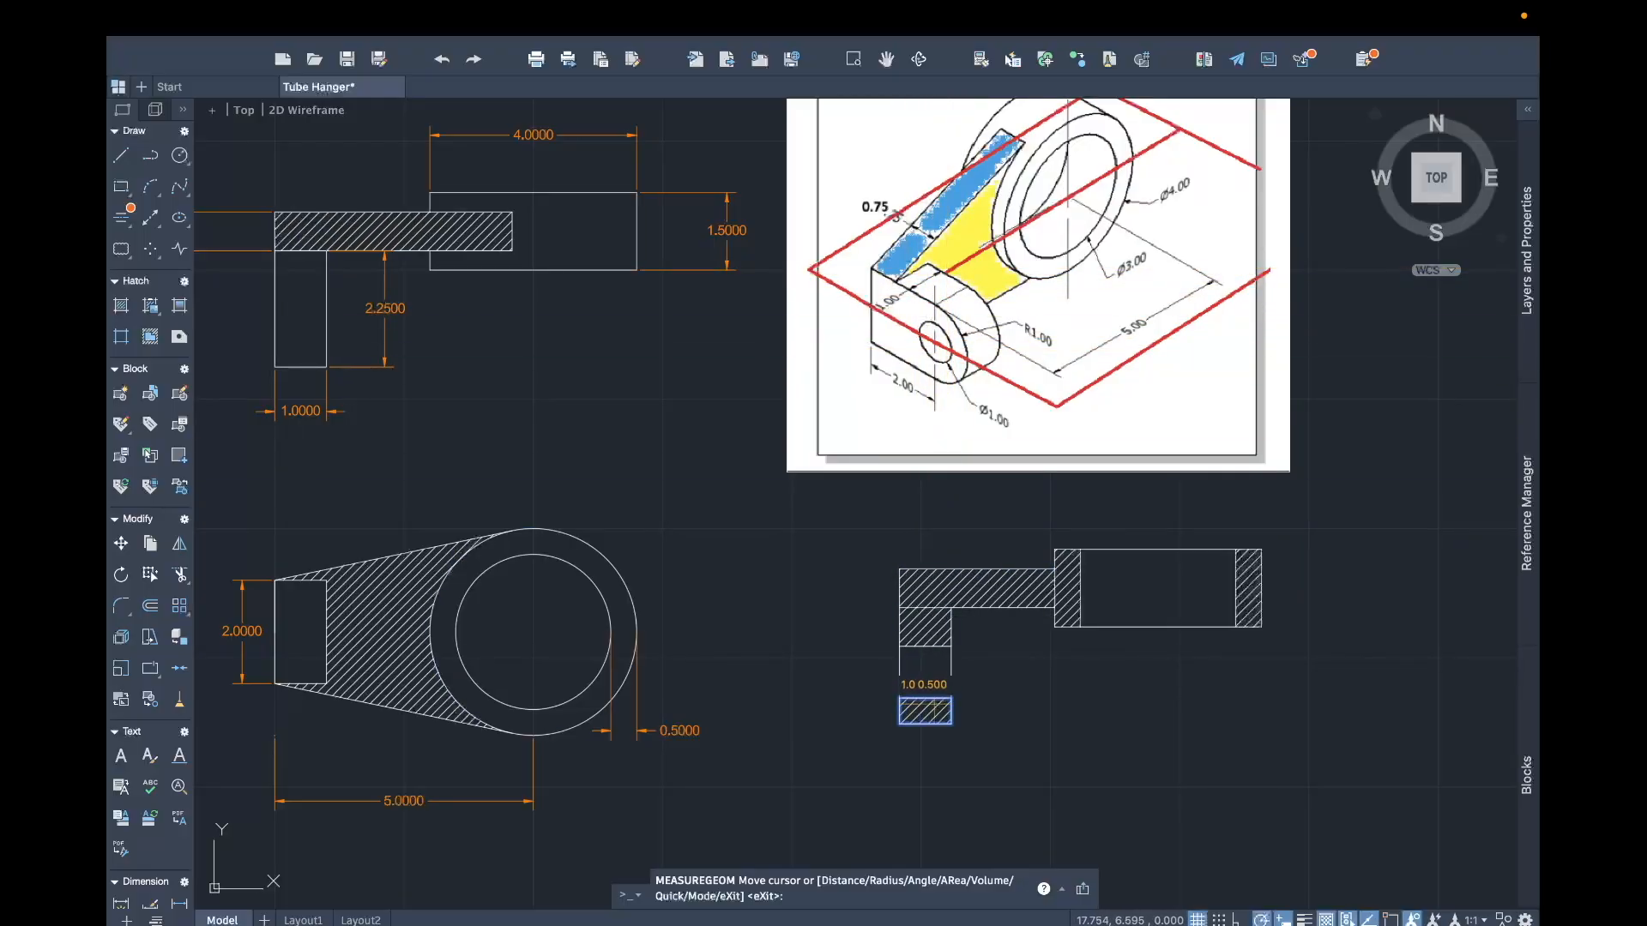
scroll(1012, 678, "down", 3)
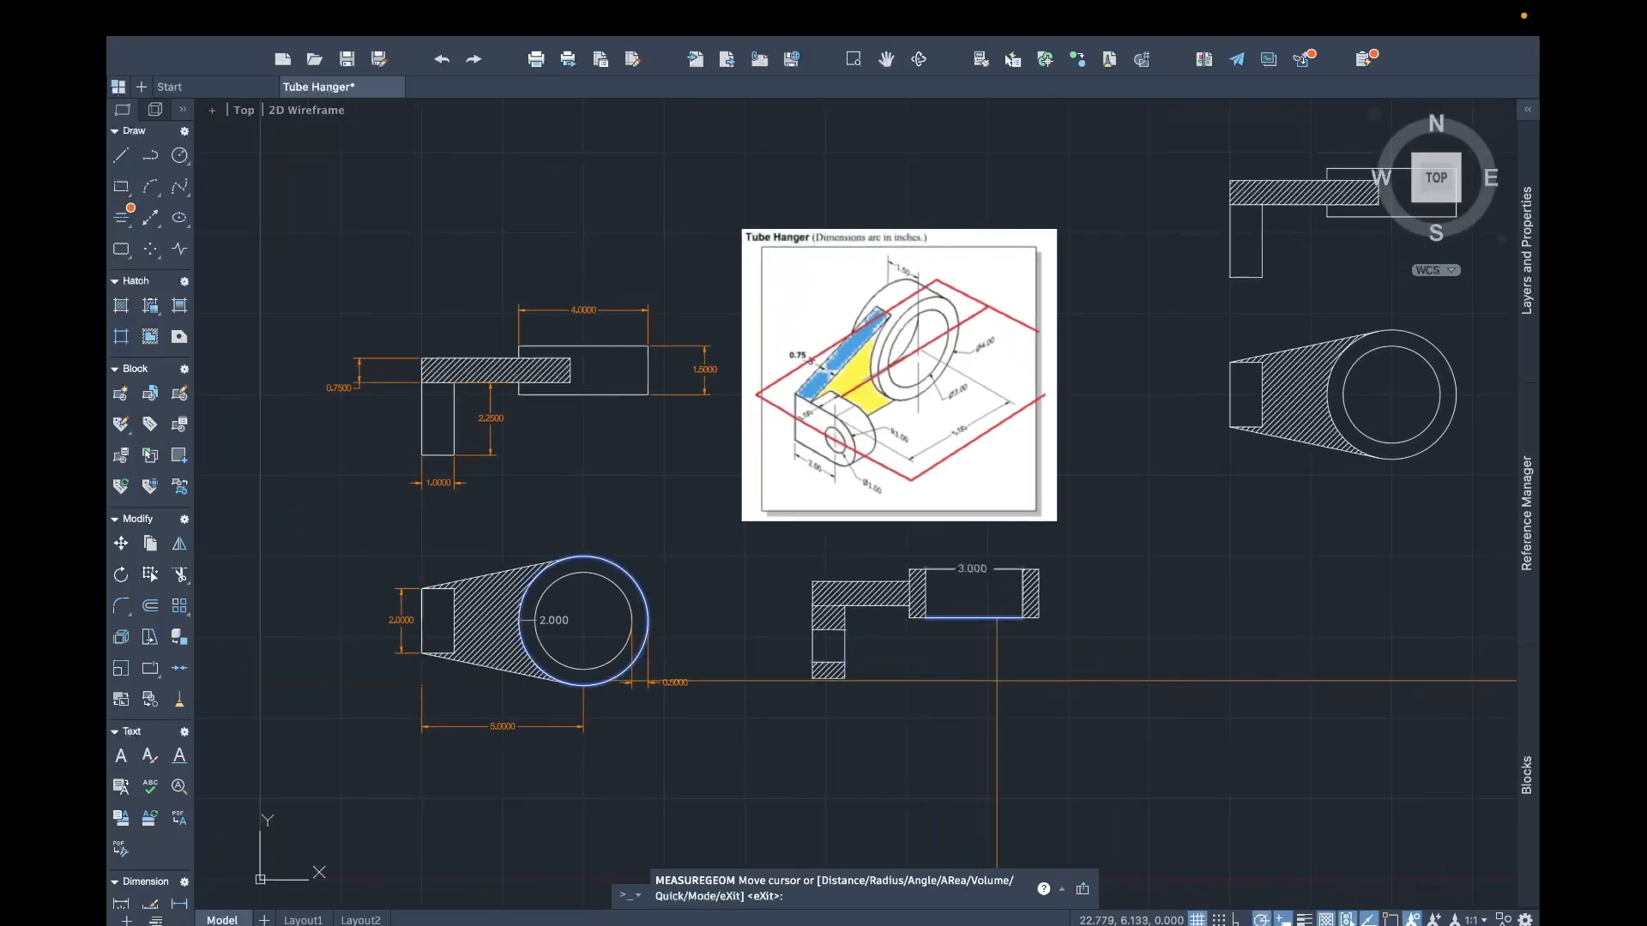